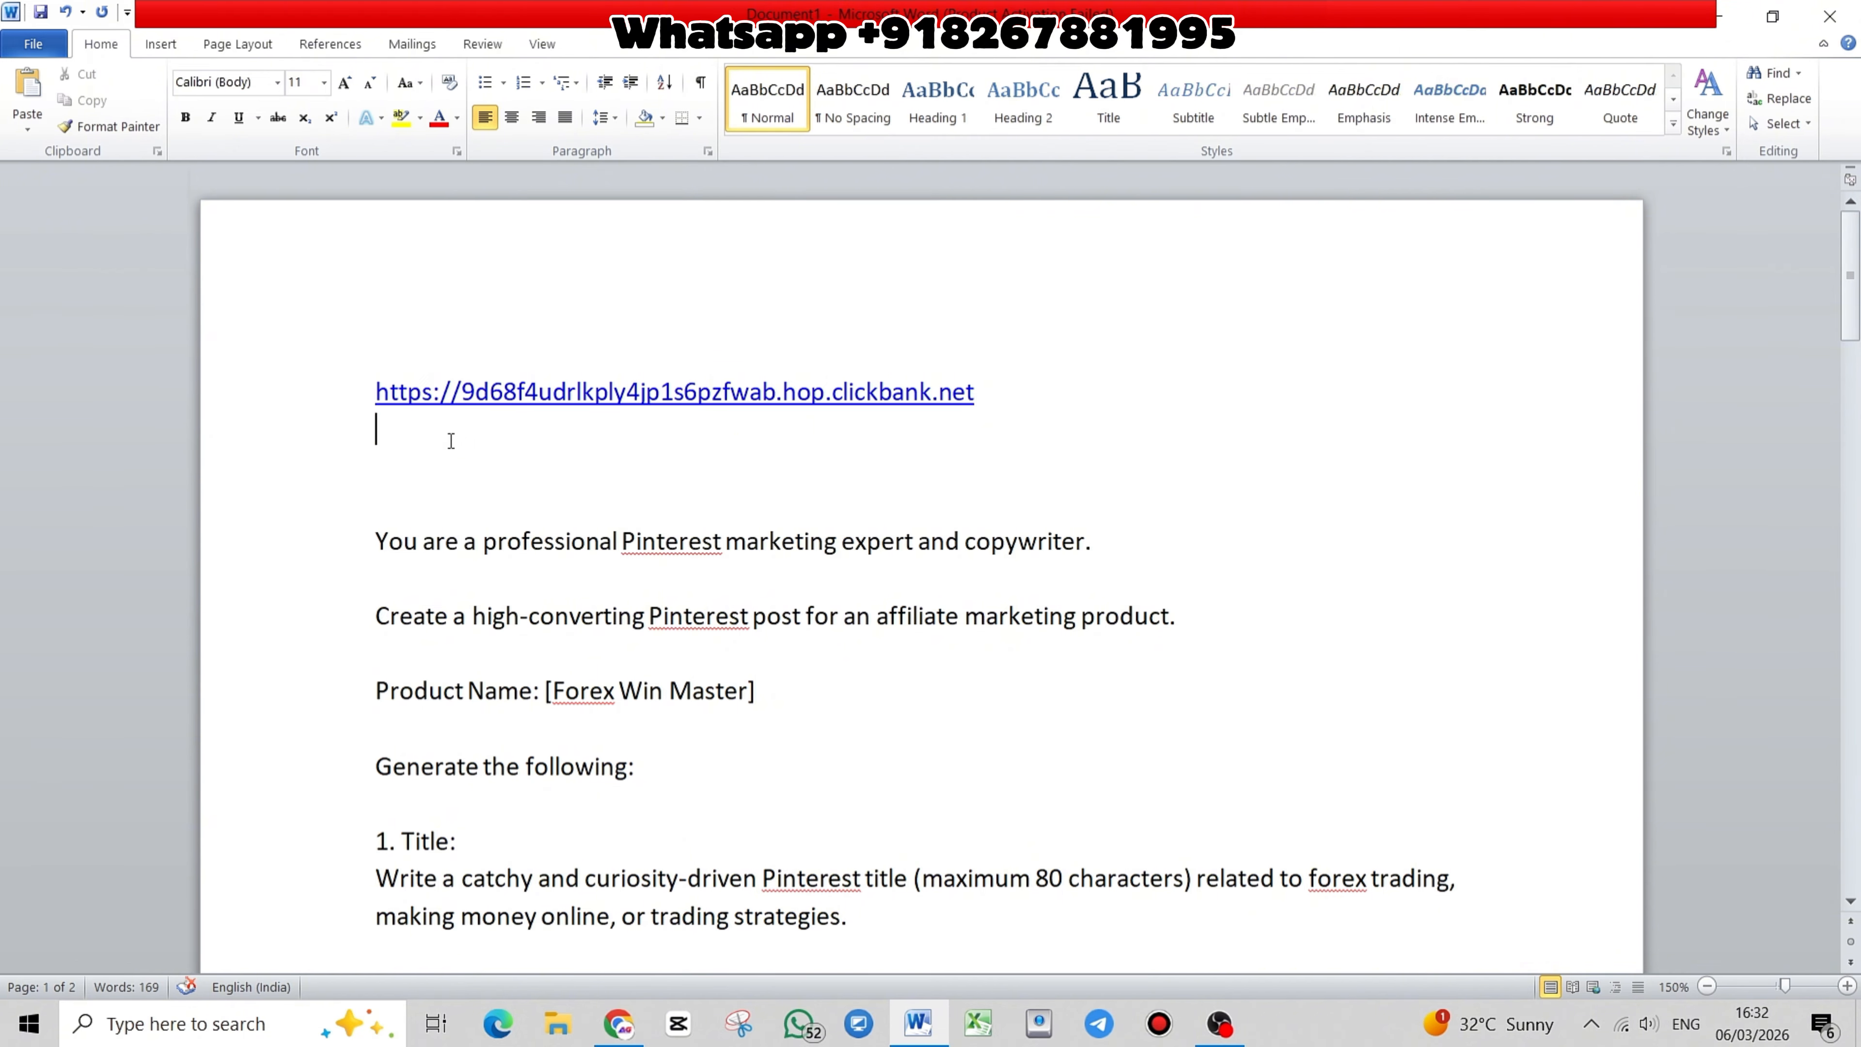
pyautogui.write('https://tinyurl.com/msr7ts45')
pyautogui.scroll(-5, 548, 695)
pyautogui.scroll(-10, 548, 695)
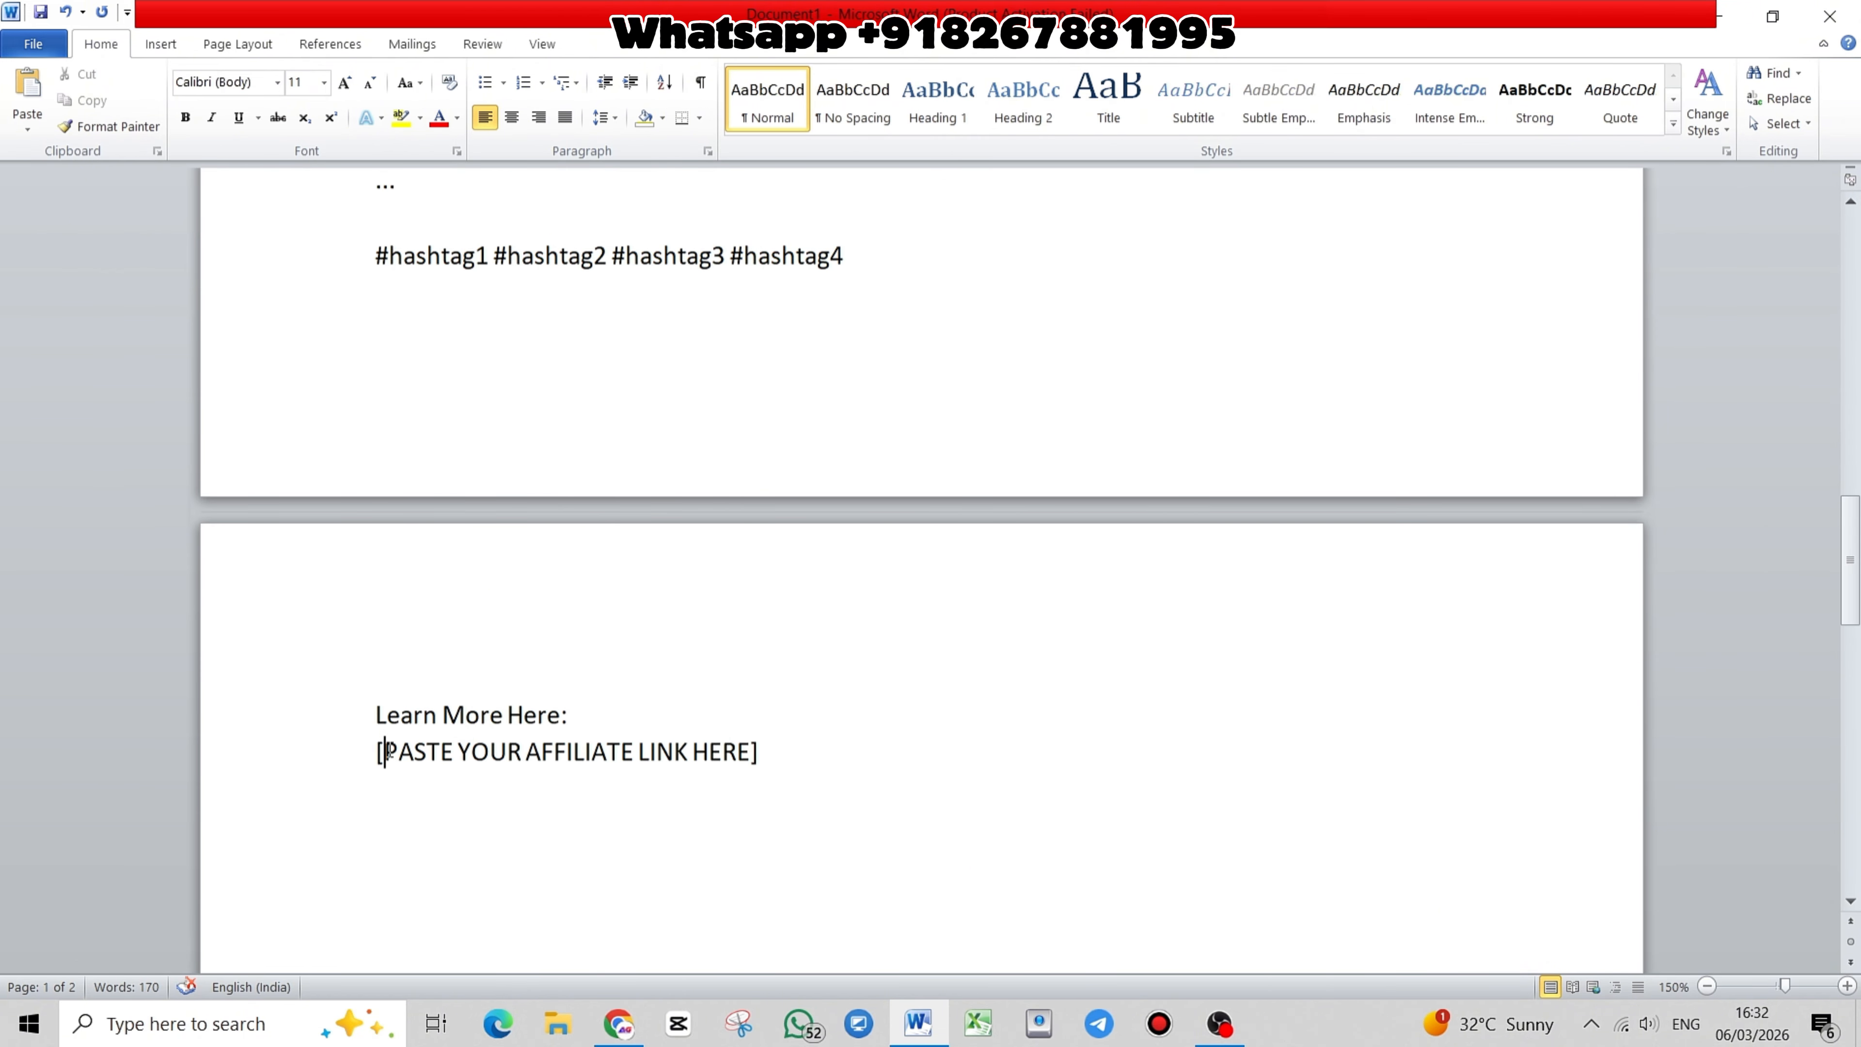
pyautogui.moveTo(385, 751); pyautogui.dragTo(722, 762)
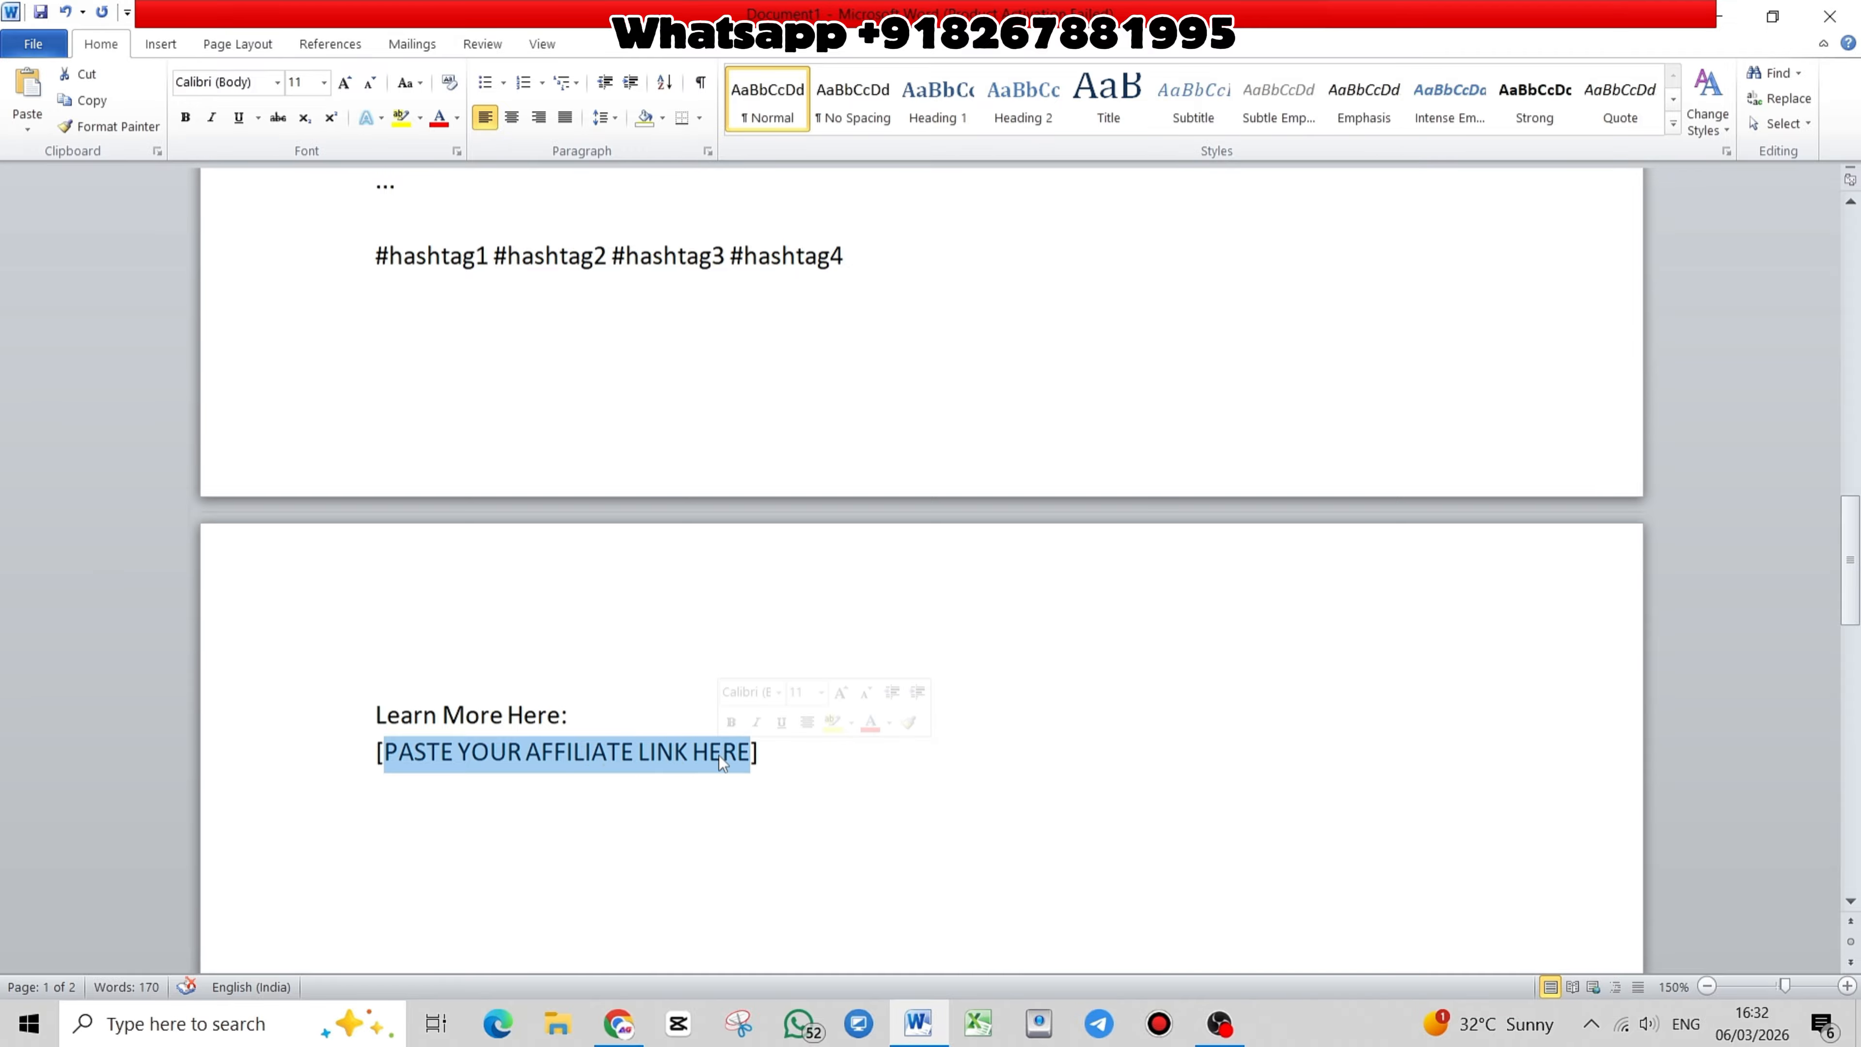
pyautogui.write('https://tinyurl.com/msr7tv45')
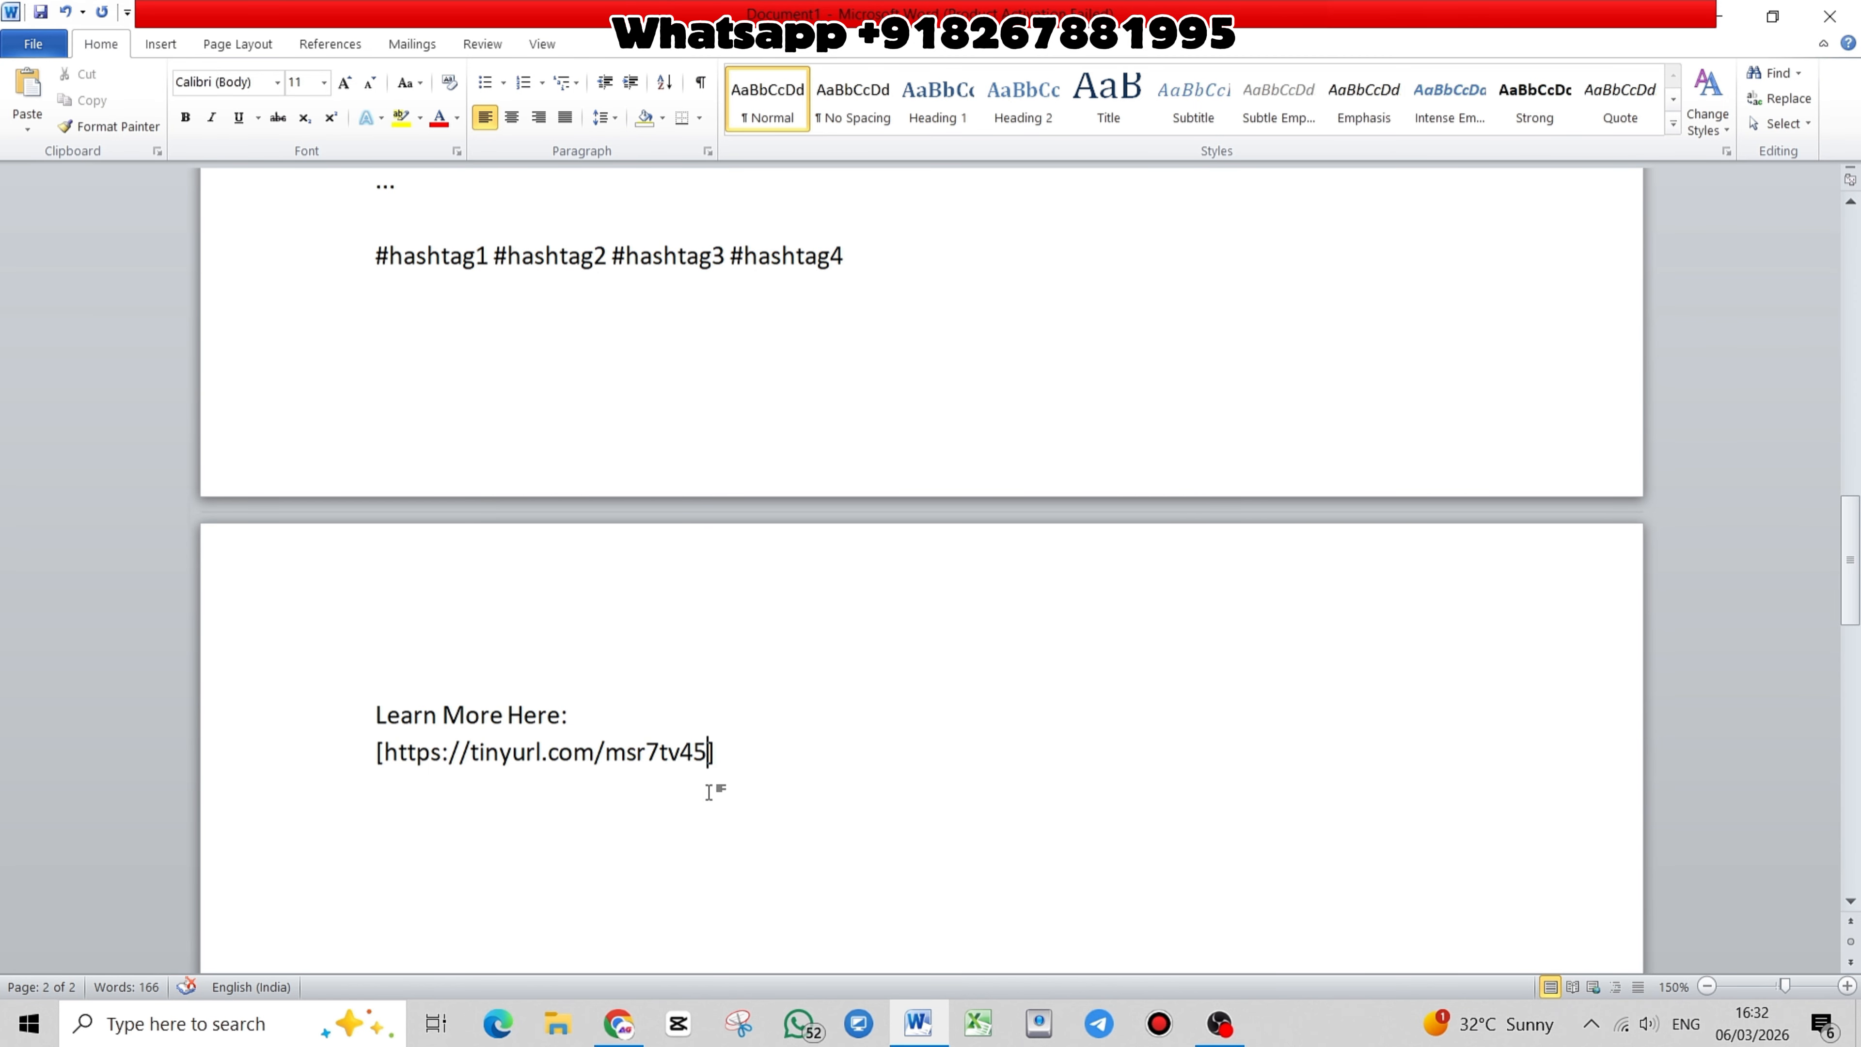
# Copy the whole Pinterest prompt, from "You are a professional Pinterest marketing expert" through the bracketed short link
pyautogui.scroll(5, 709, 791)
pyautogui.scroll(7, 710, 791)
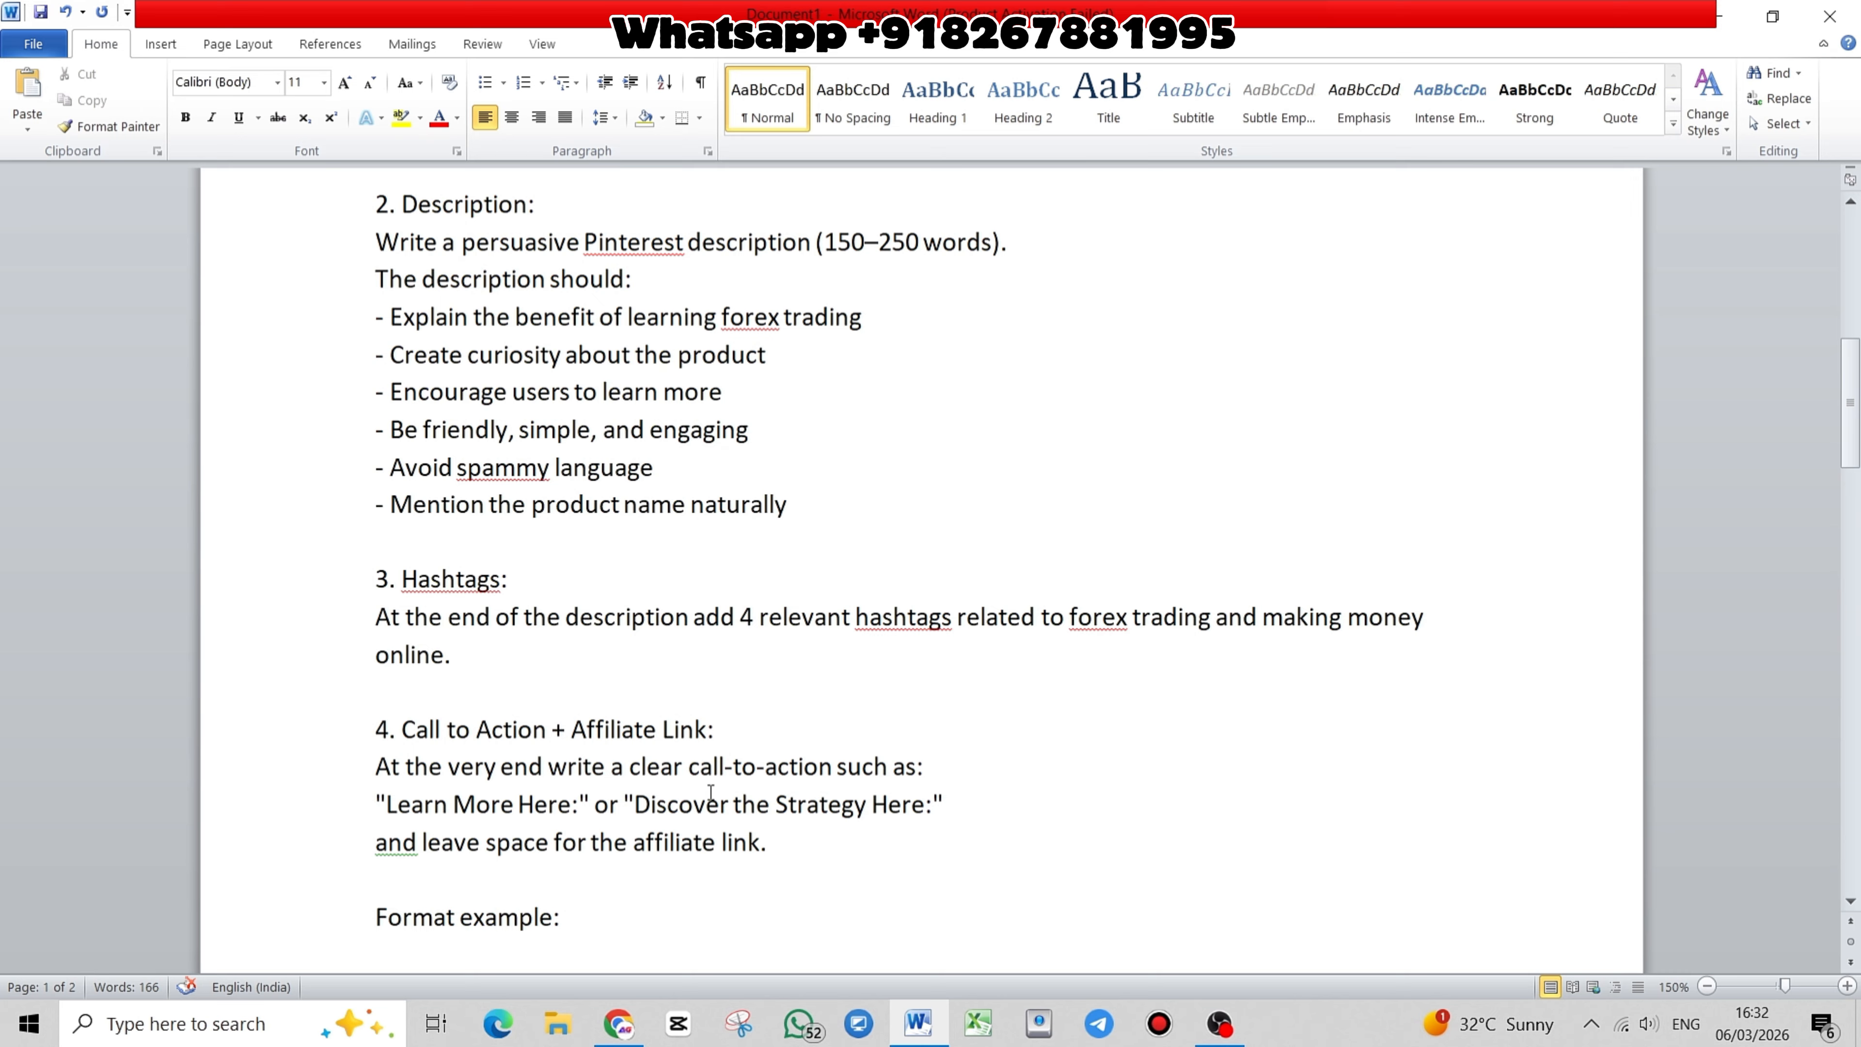
pyautogui.scroll(1, 707, 791)
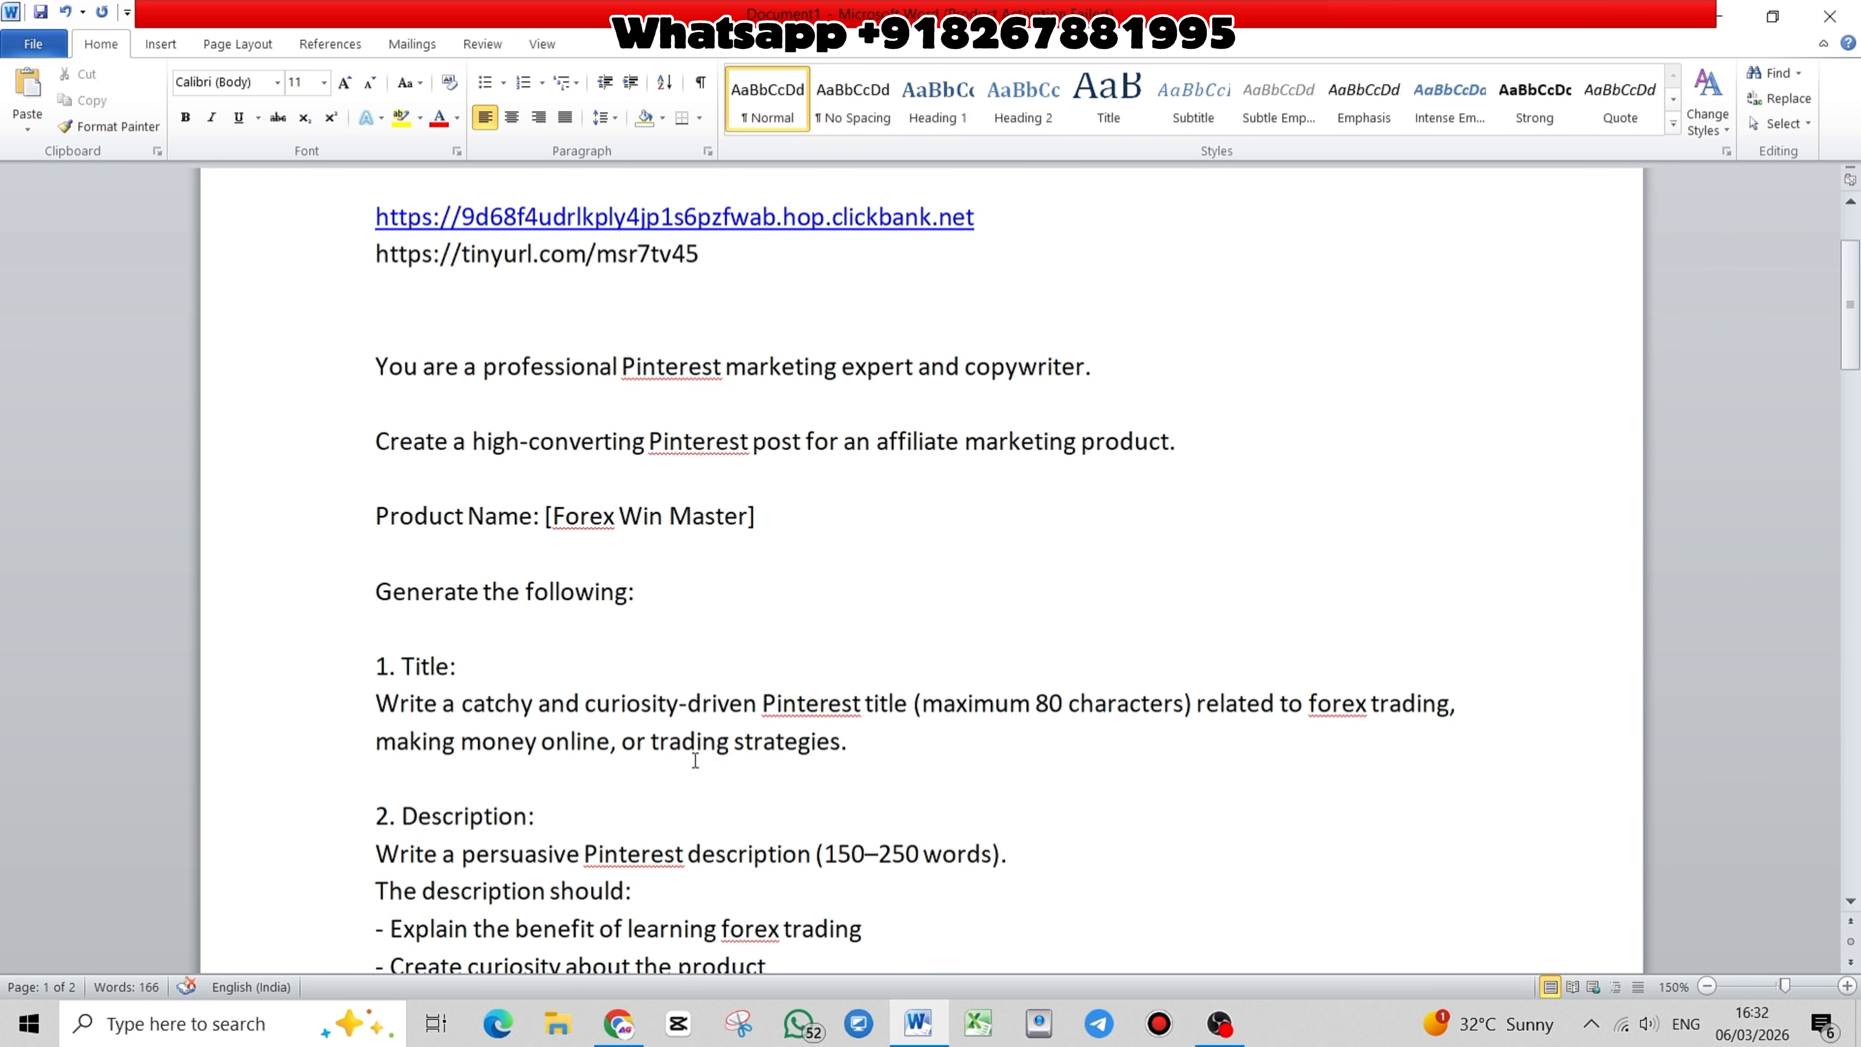
pyautogui.moveTo(376, 365); pyautogui.dragTo(901, 391)
pyautogui.scroll(6, 688, 544)
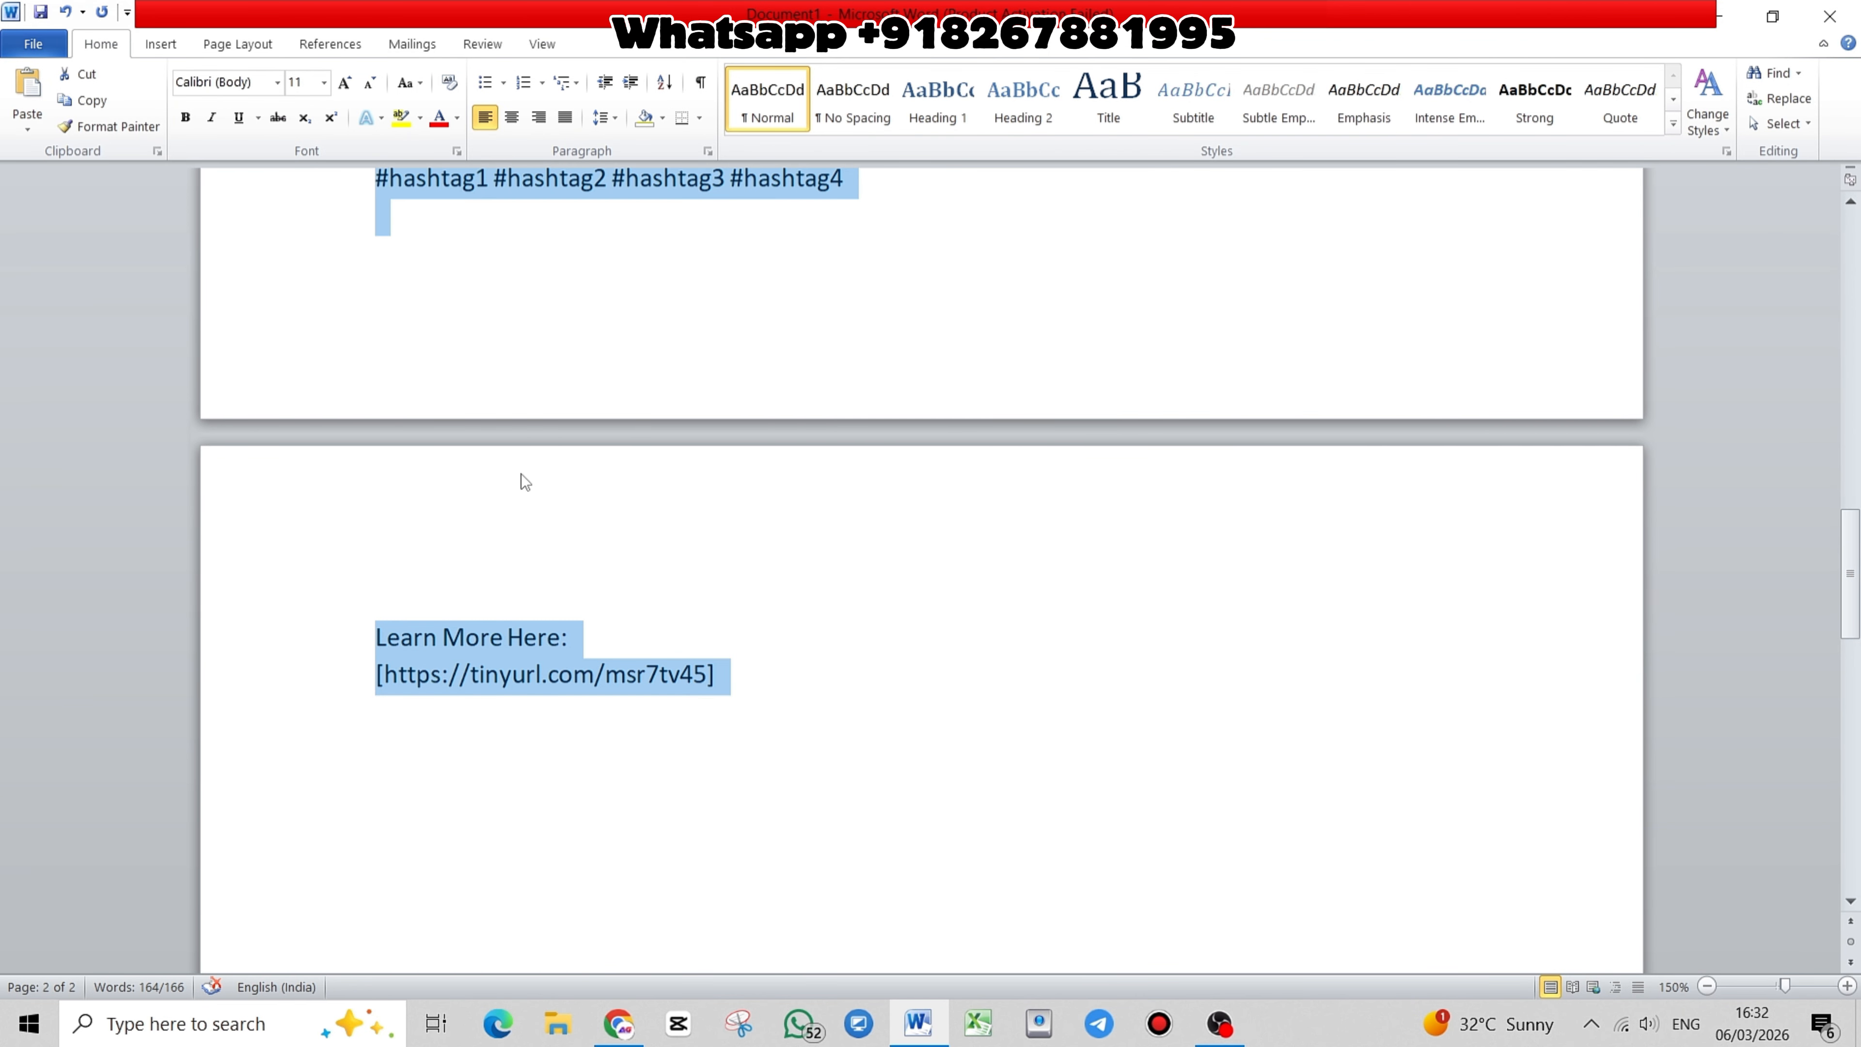
pyautogui.rightClick(456, 456)
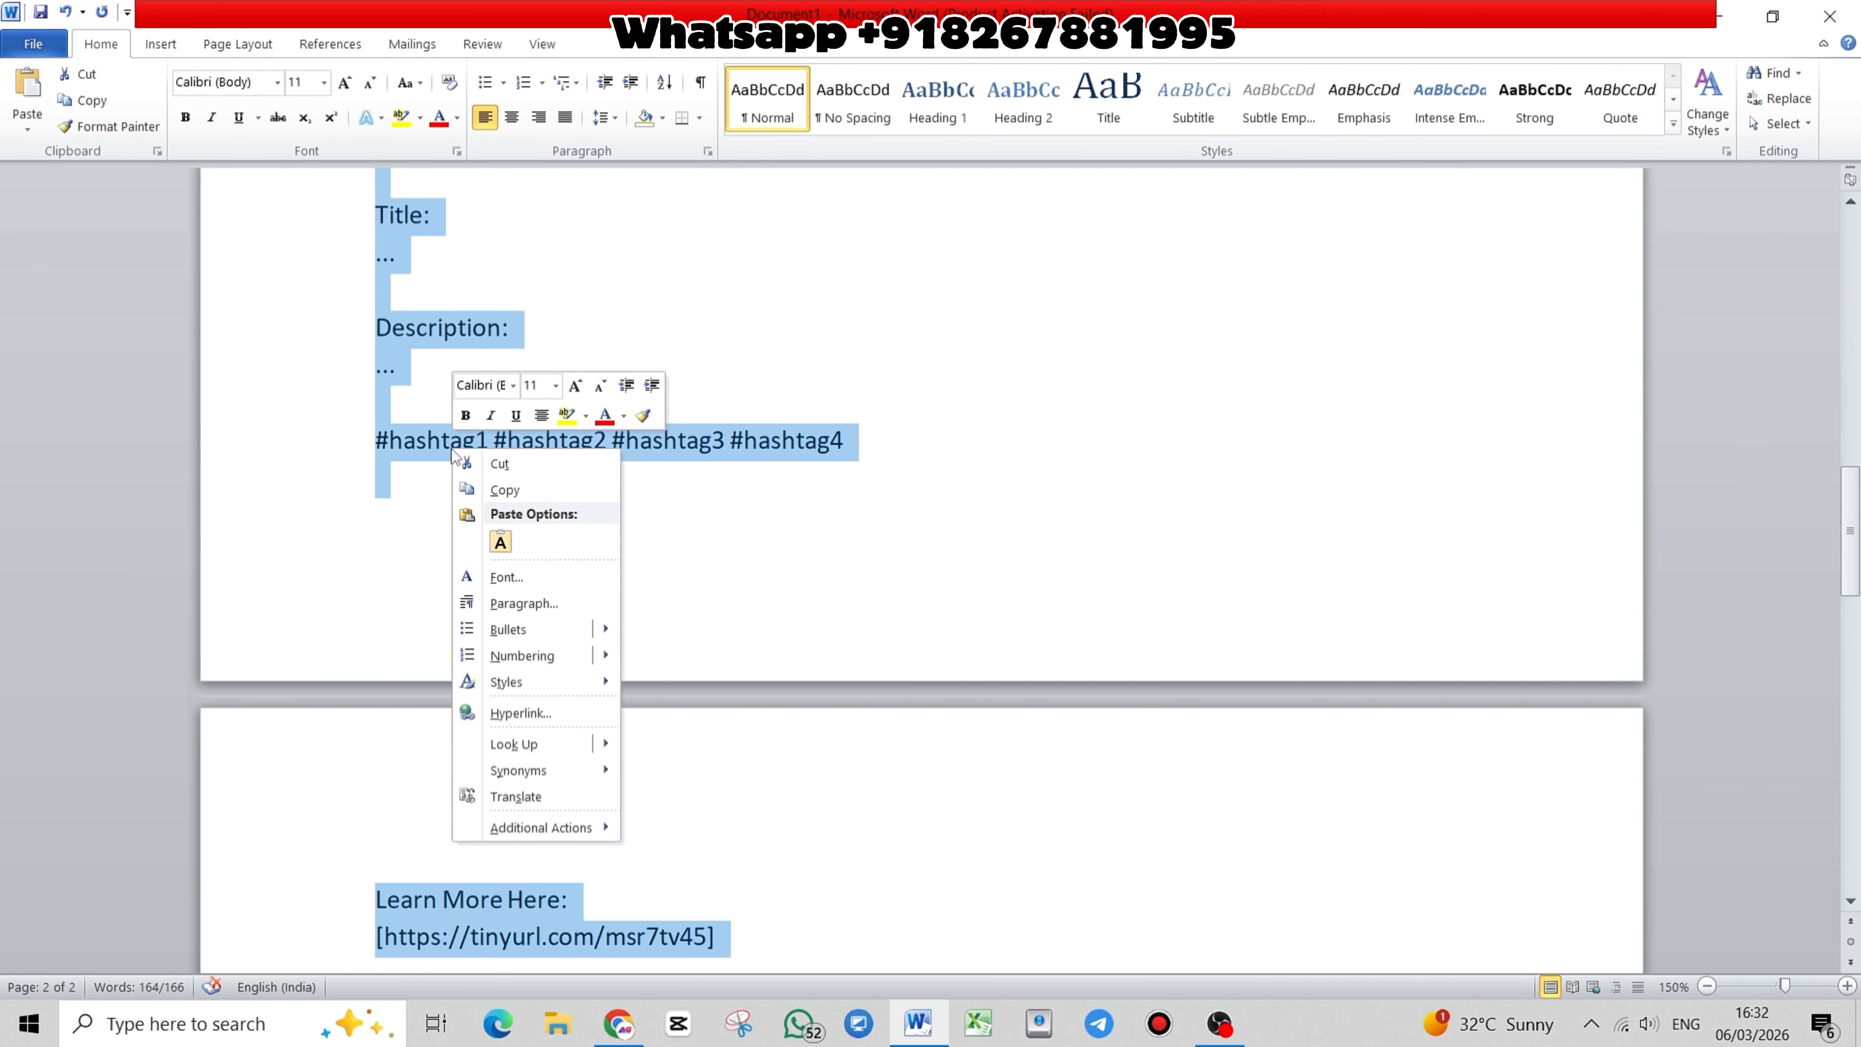
pyautogui.click(502, 490)
# Switch to ChatGPT in Chrome, paste the copied Pinterest prompt, check its text and submit it
pyautogui.click(619, 1024)
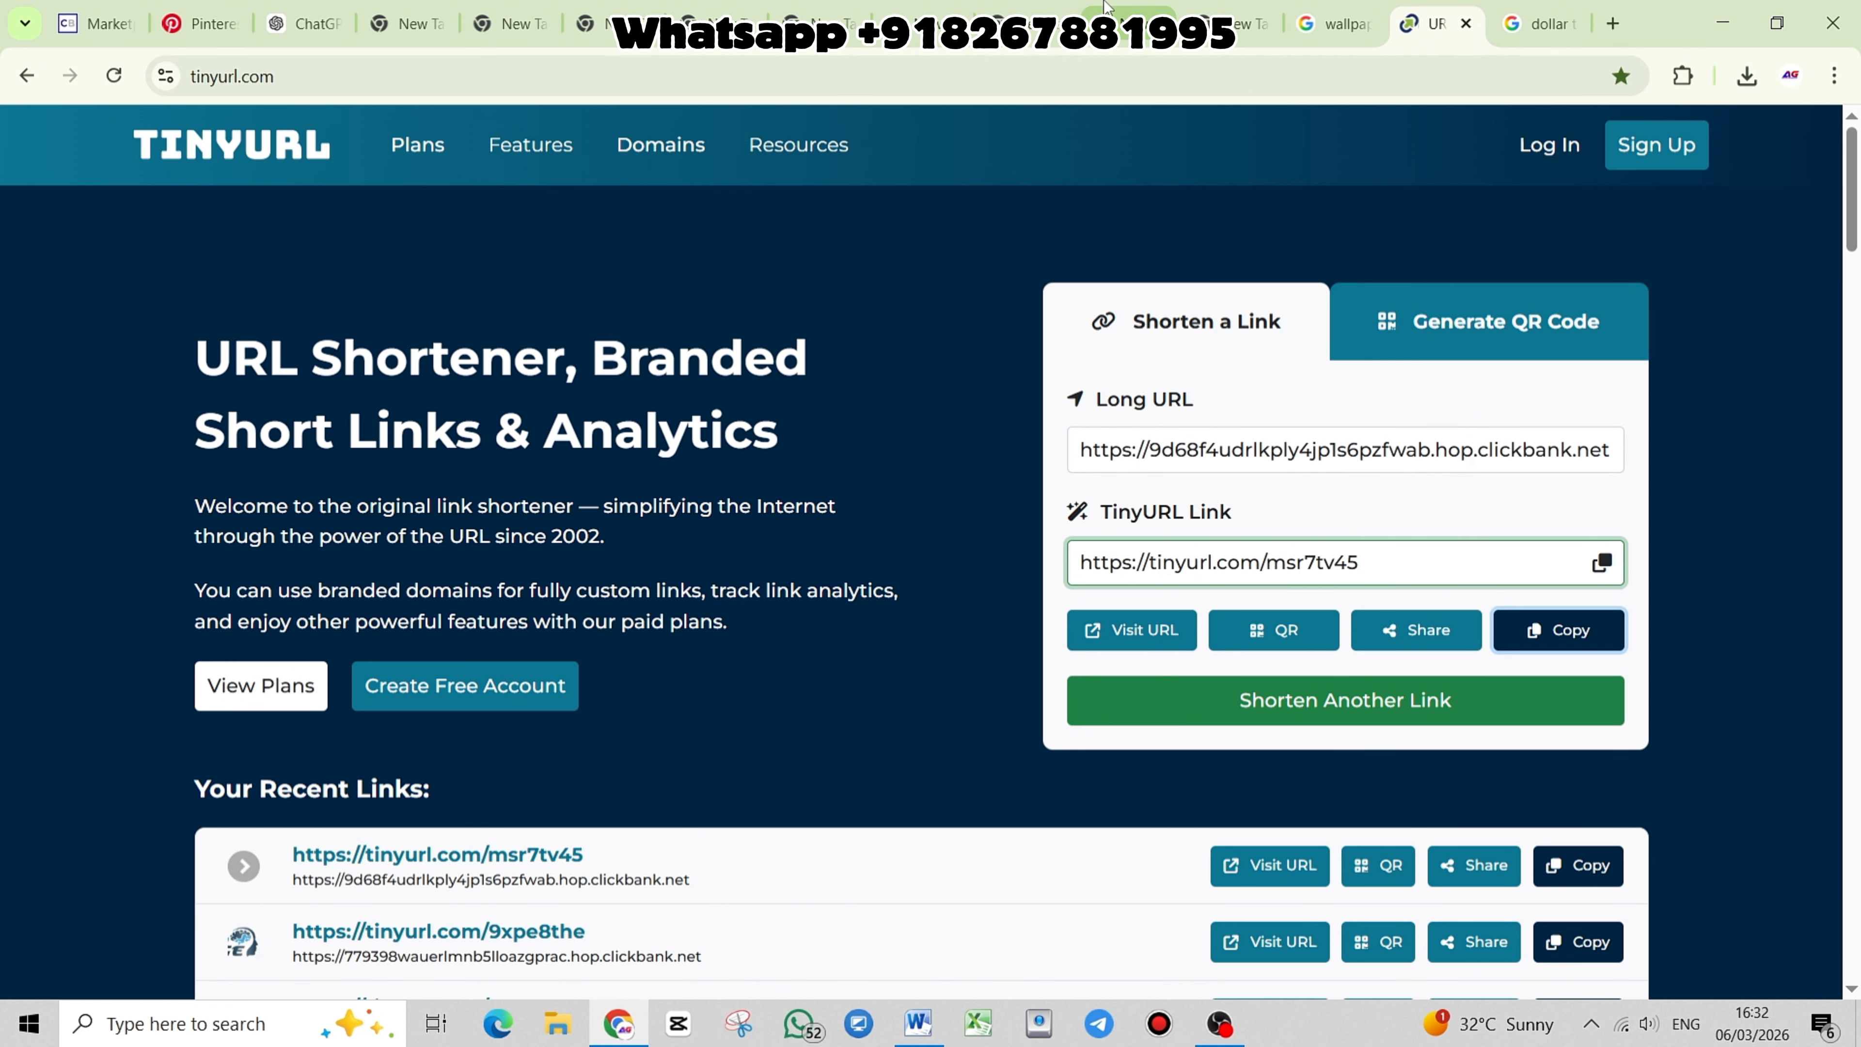
pyautogui.click(296, 29)
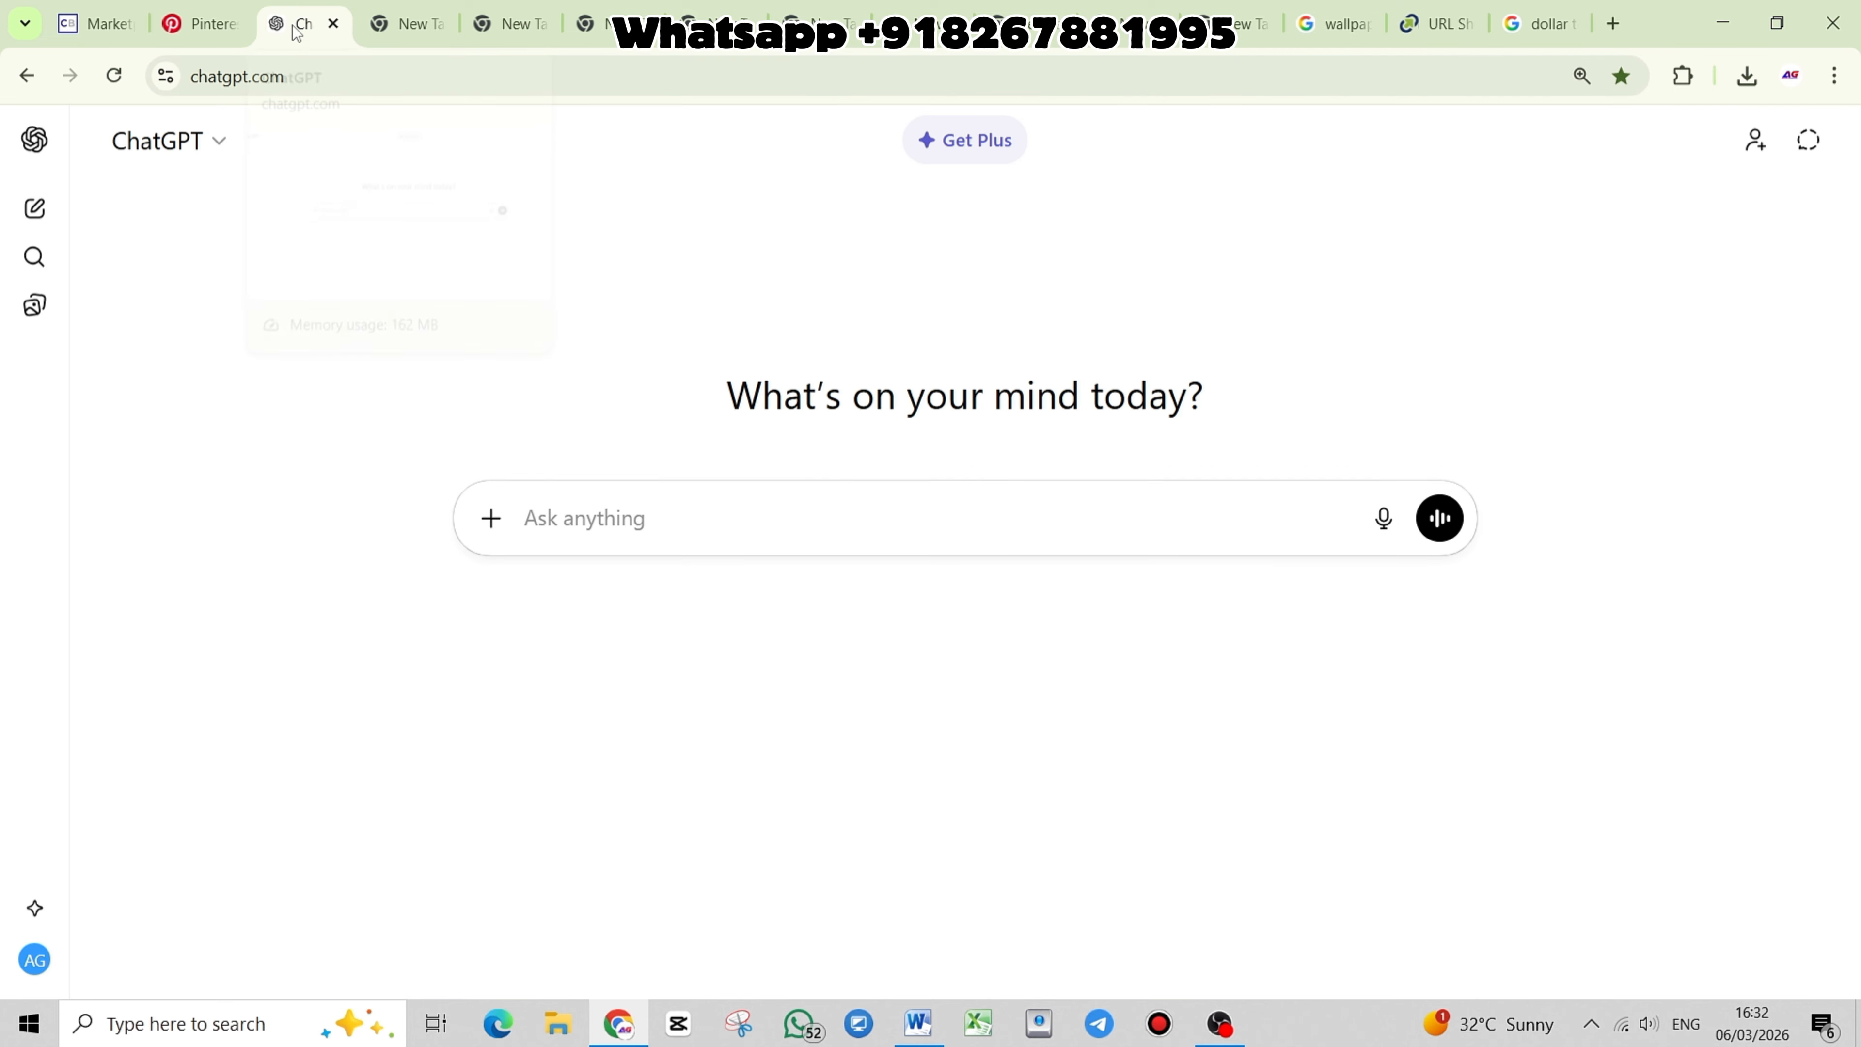
pyautogui.rightClick(583, 525)
pyautogui.click(653, 728)
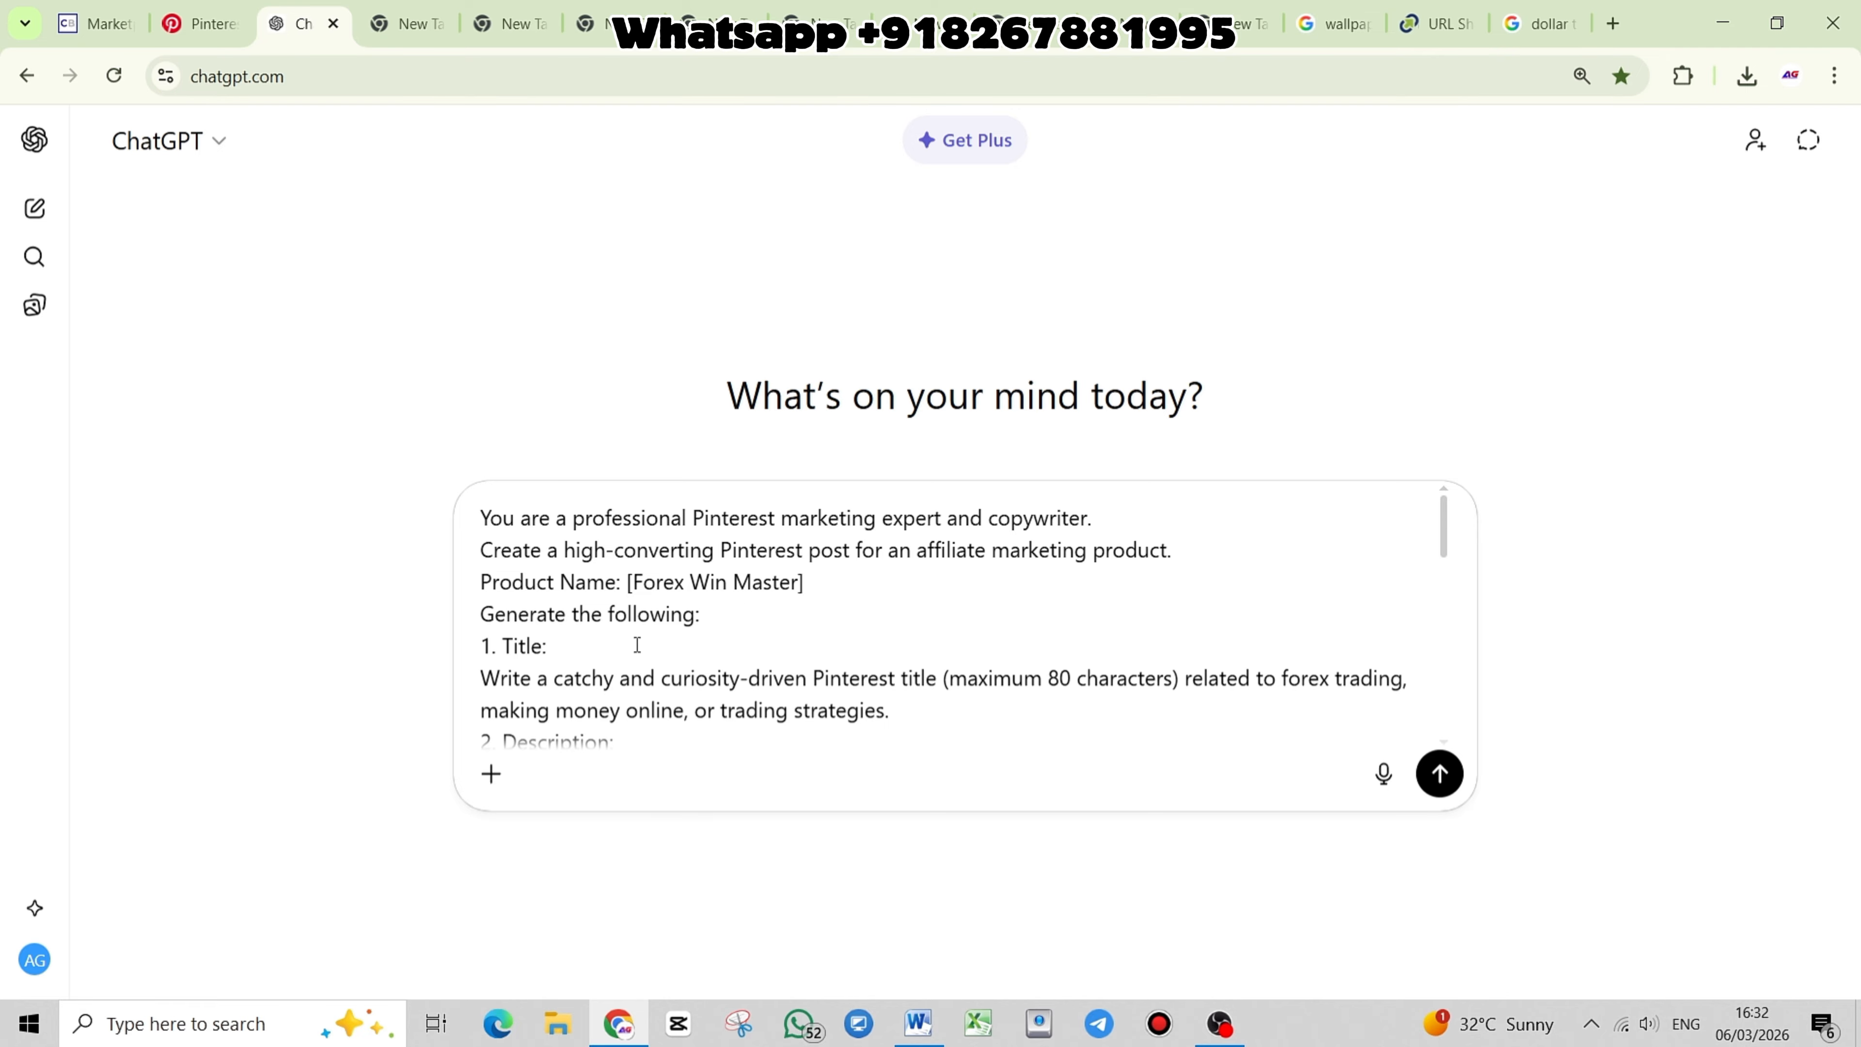
pyautogui.scroll(-3, 668, 637)
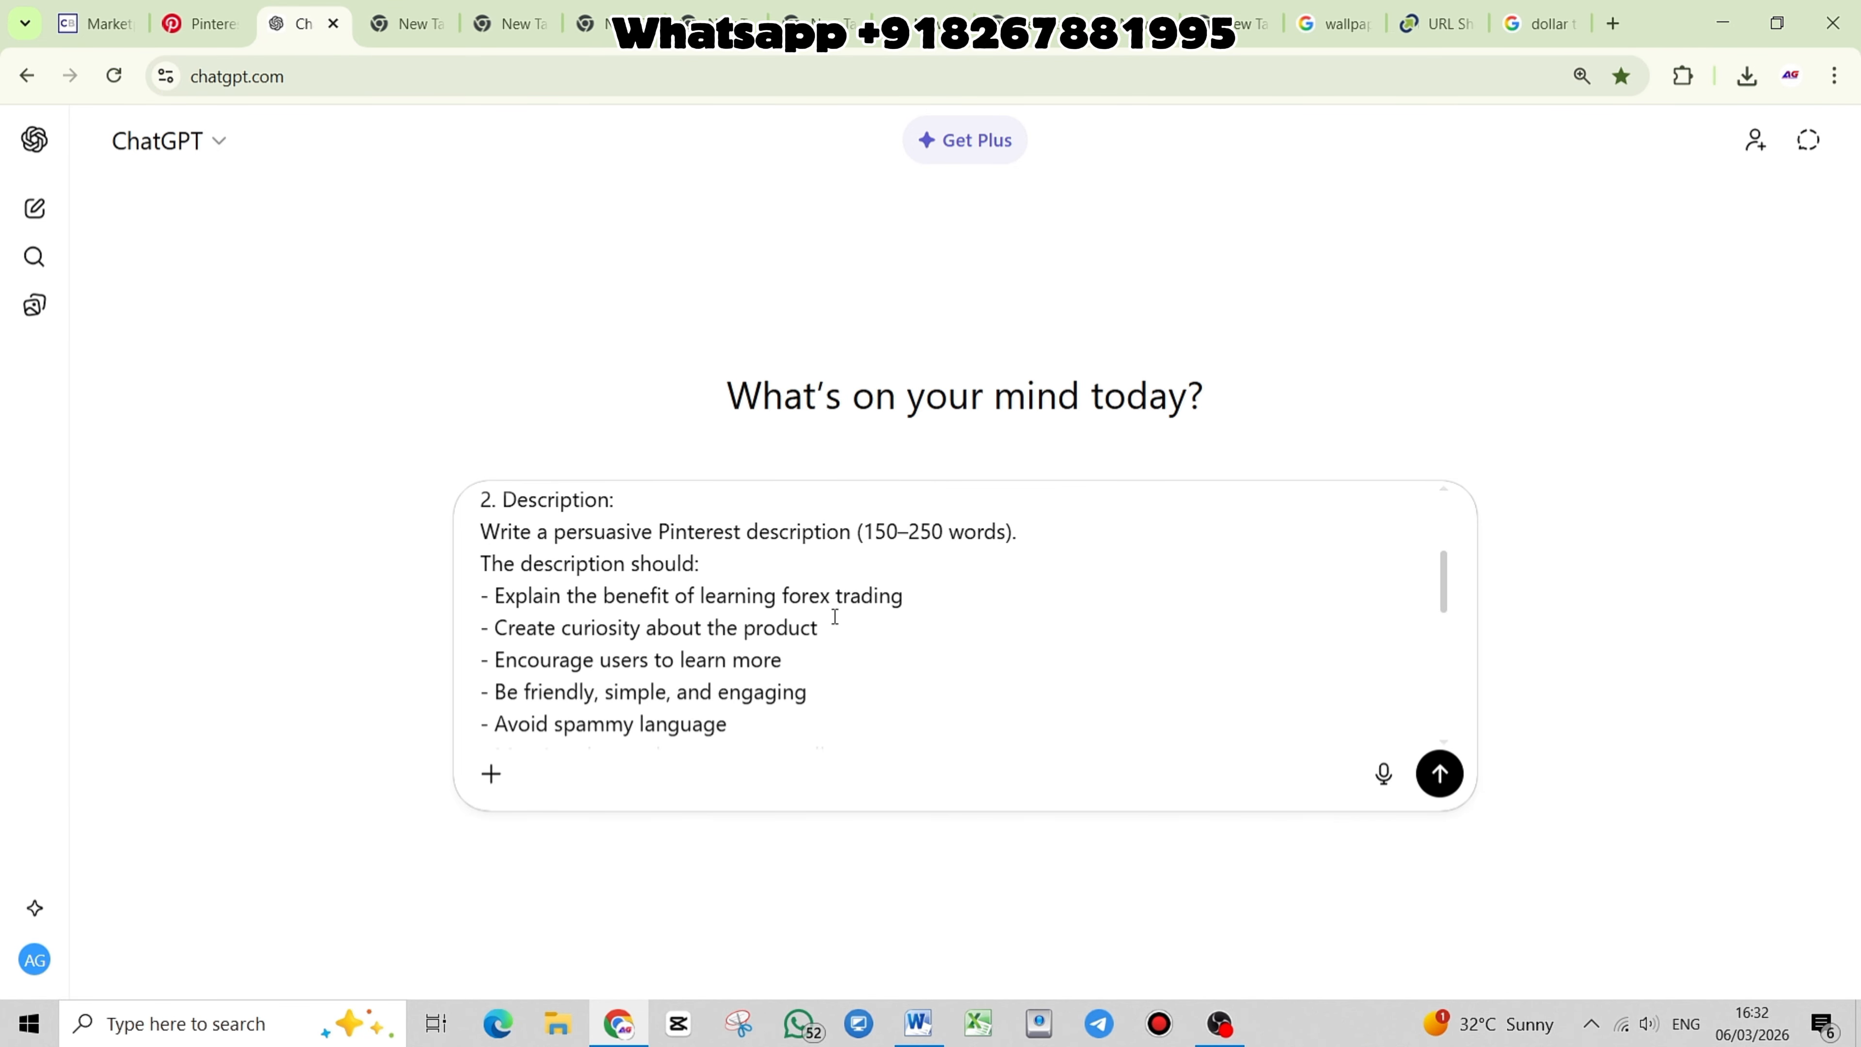
pyautogui.scroll(-4, 835, 616)
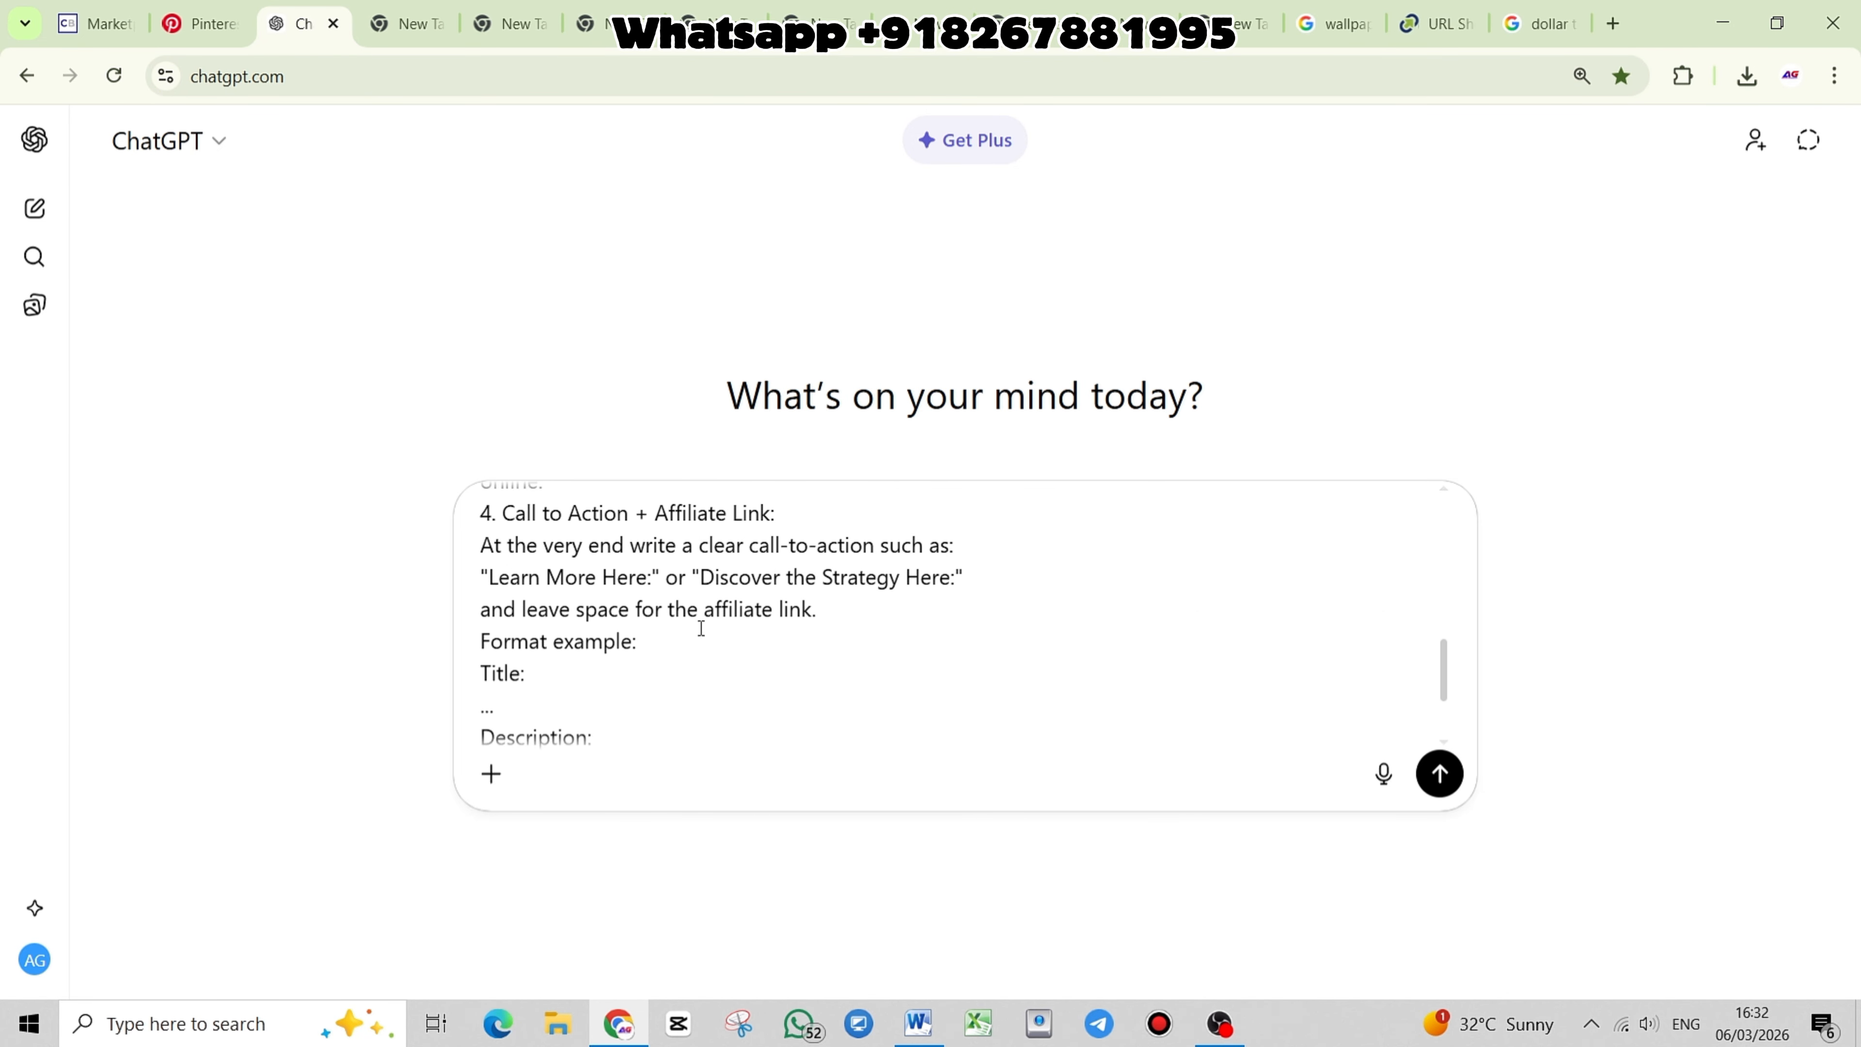
pyautogui.scroll(-2, 702, 620)
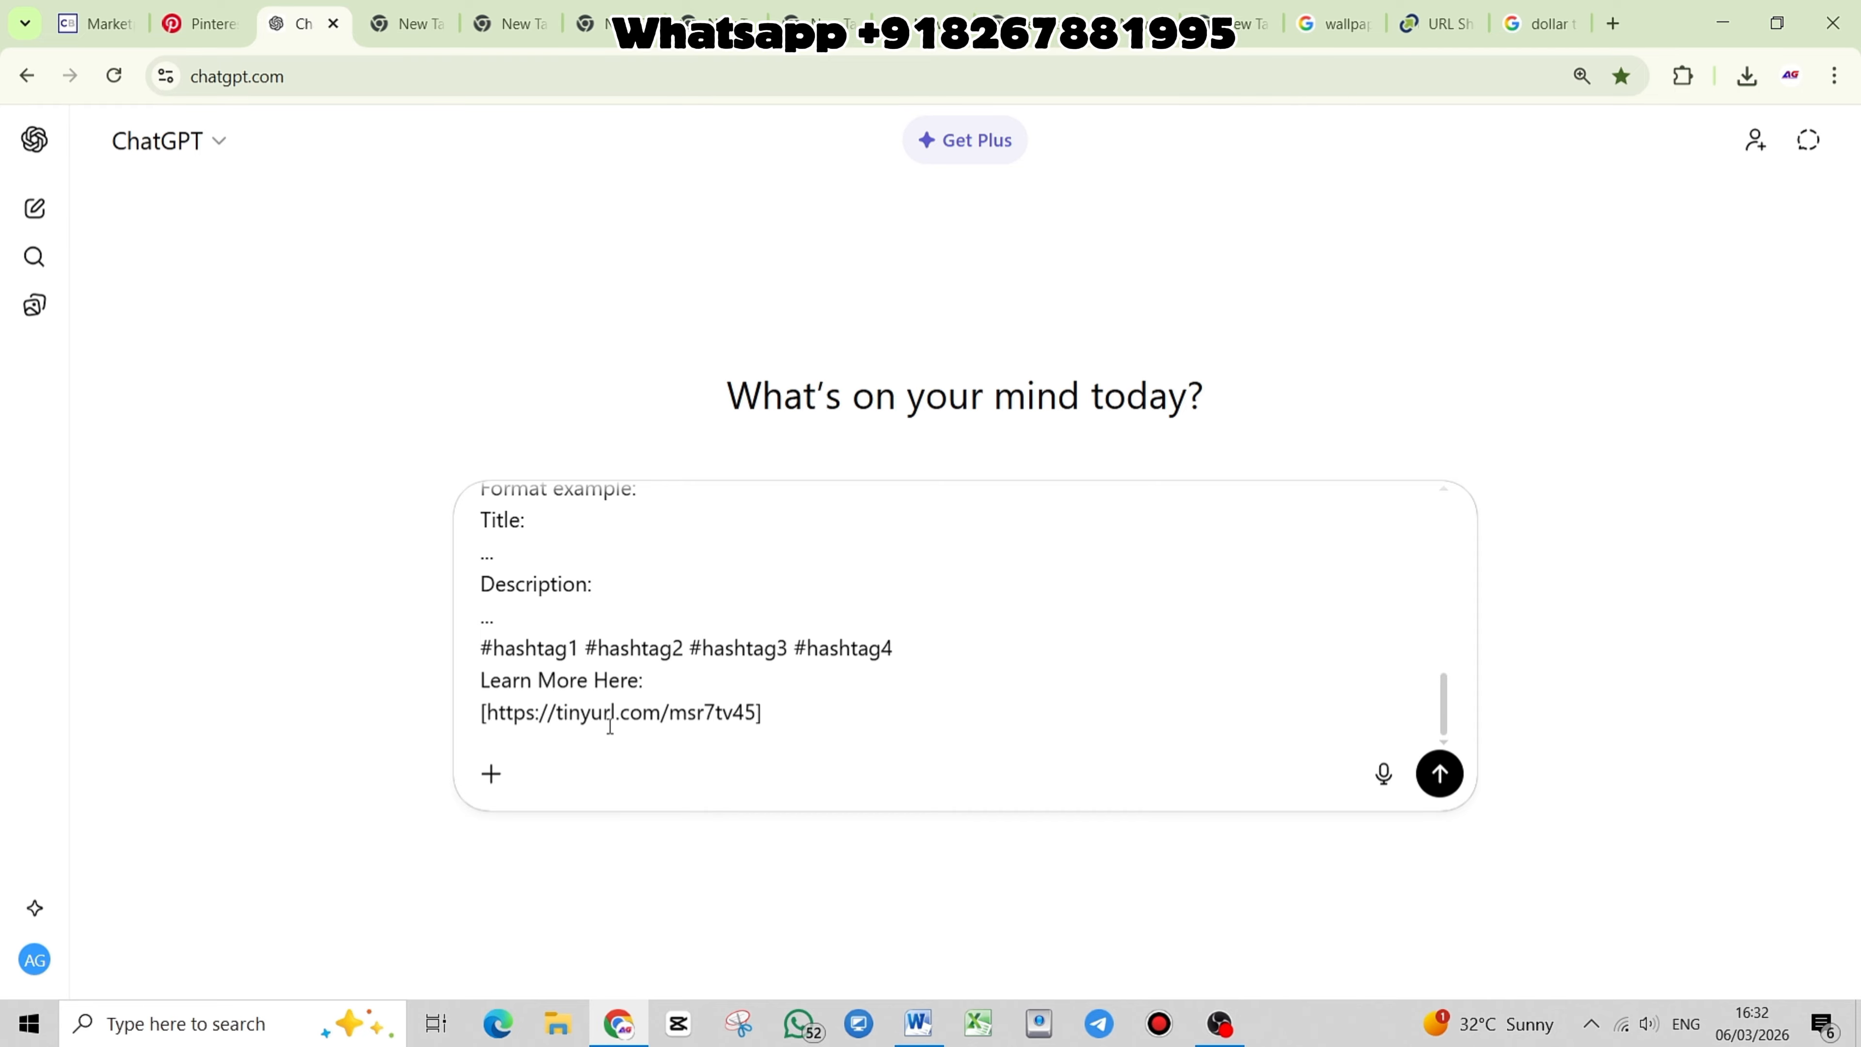
pyautogui.scroll(5, 610, 725)
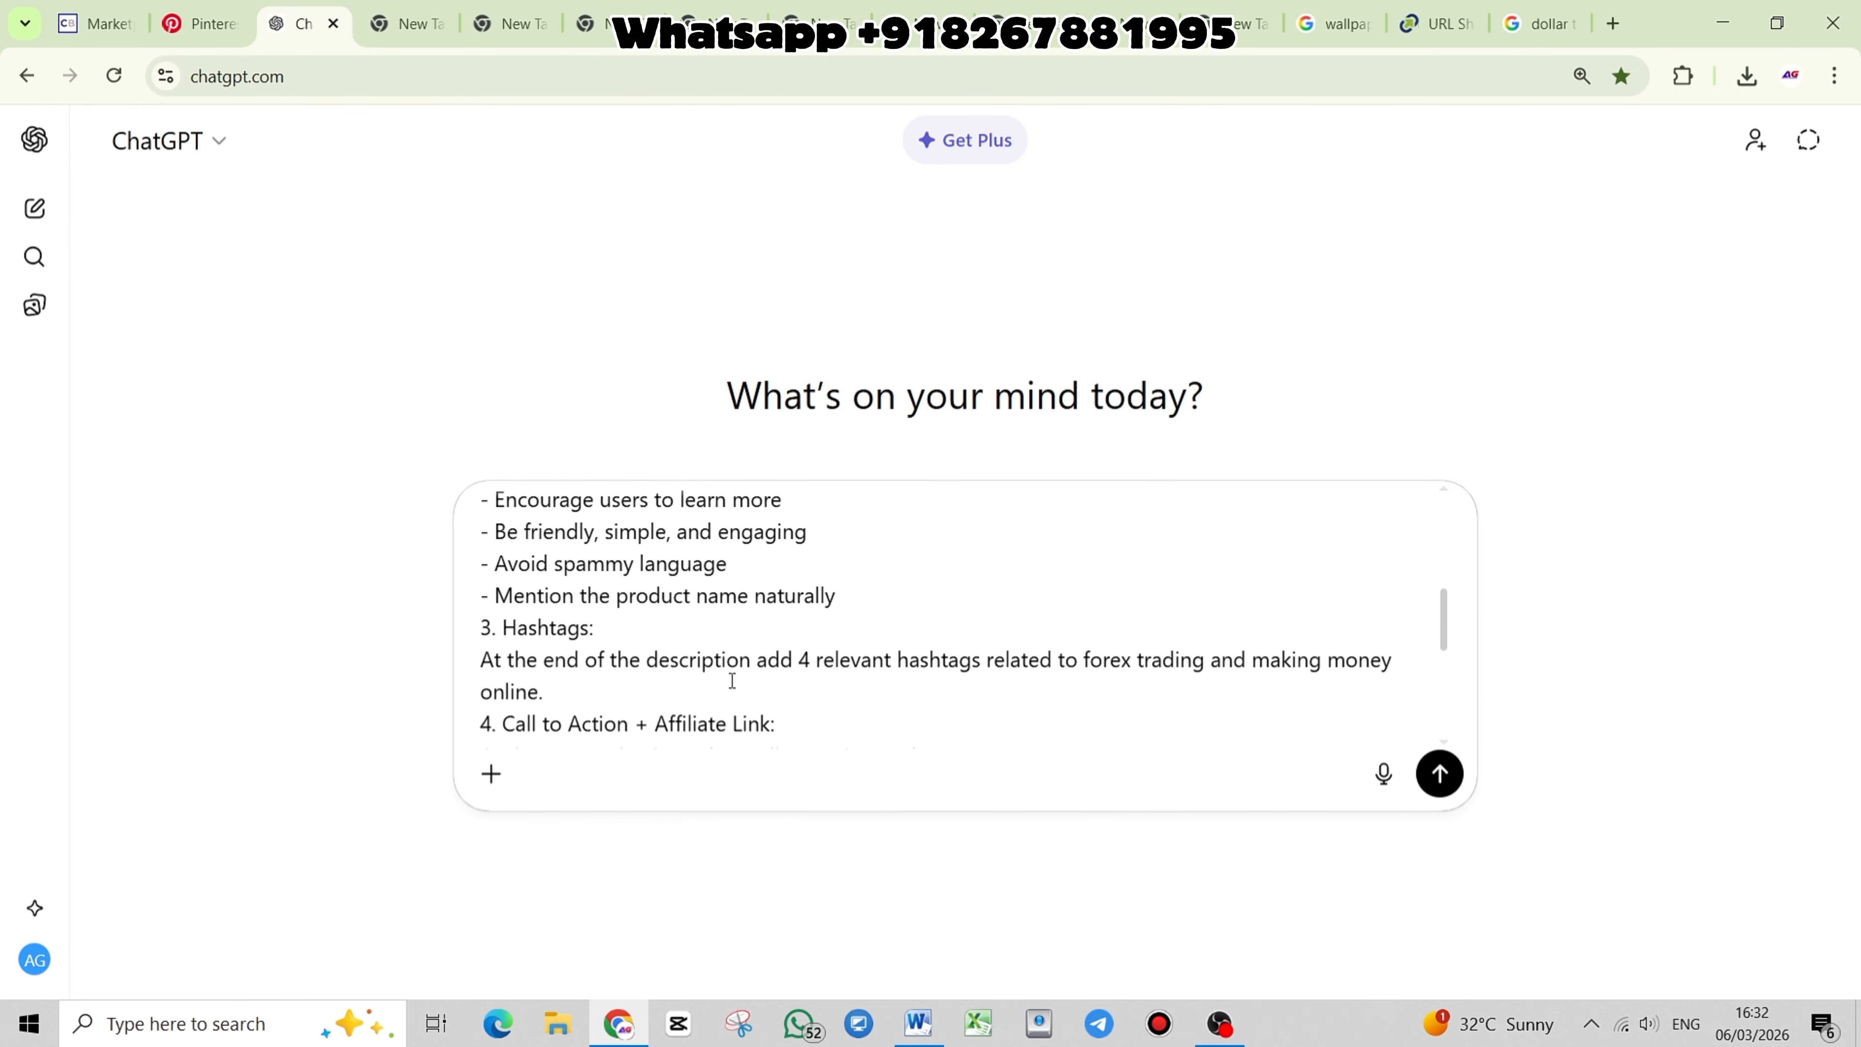
pyautogui.scroll(4, 731, 680)
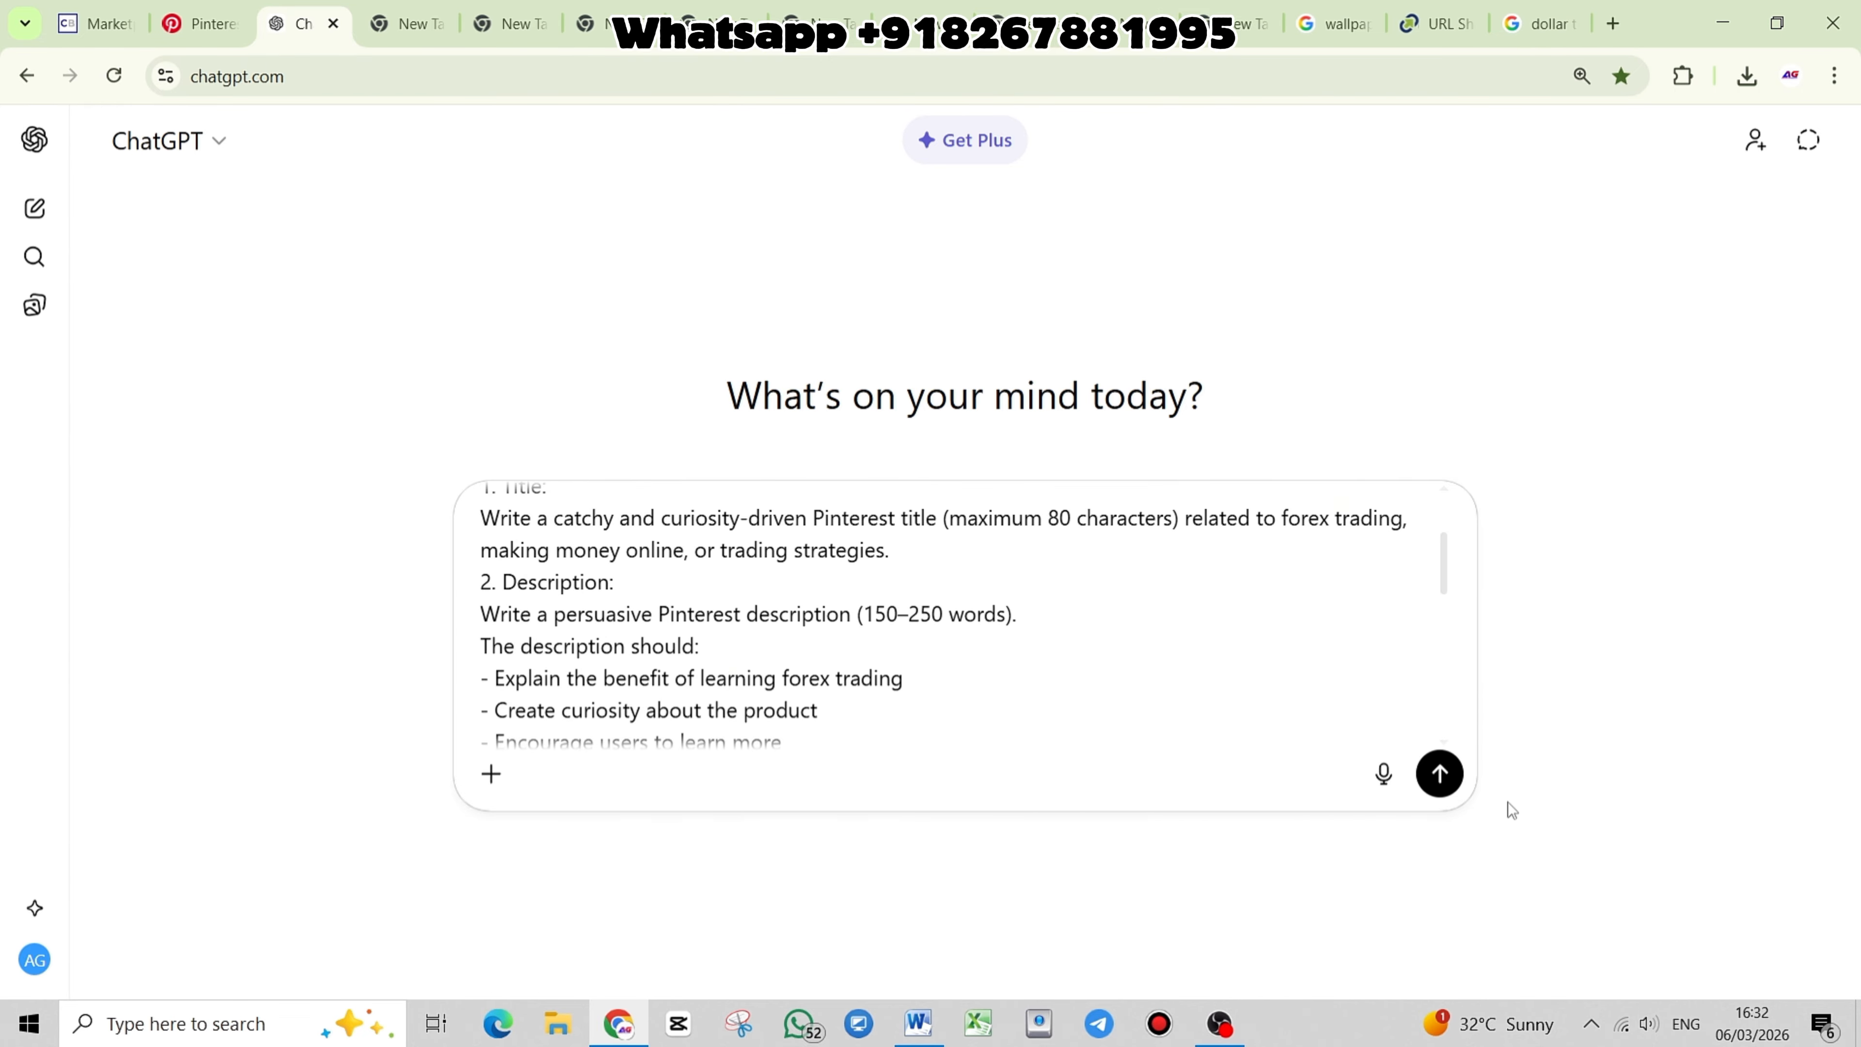
pyautogui.click(1442, 778)
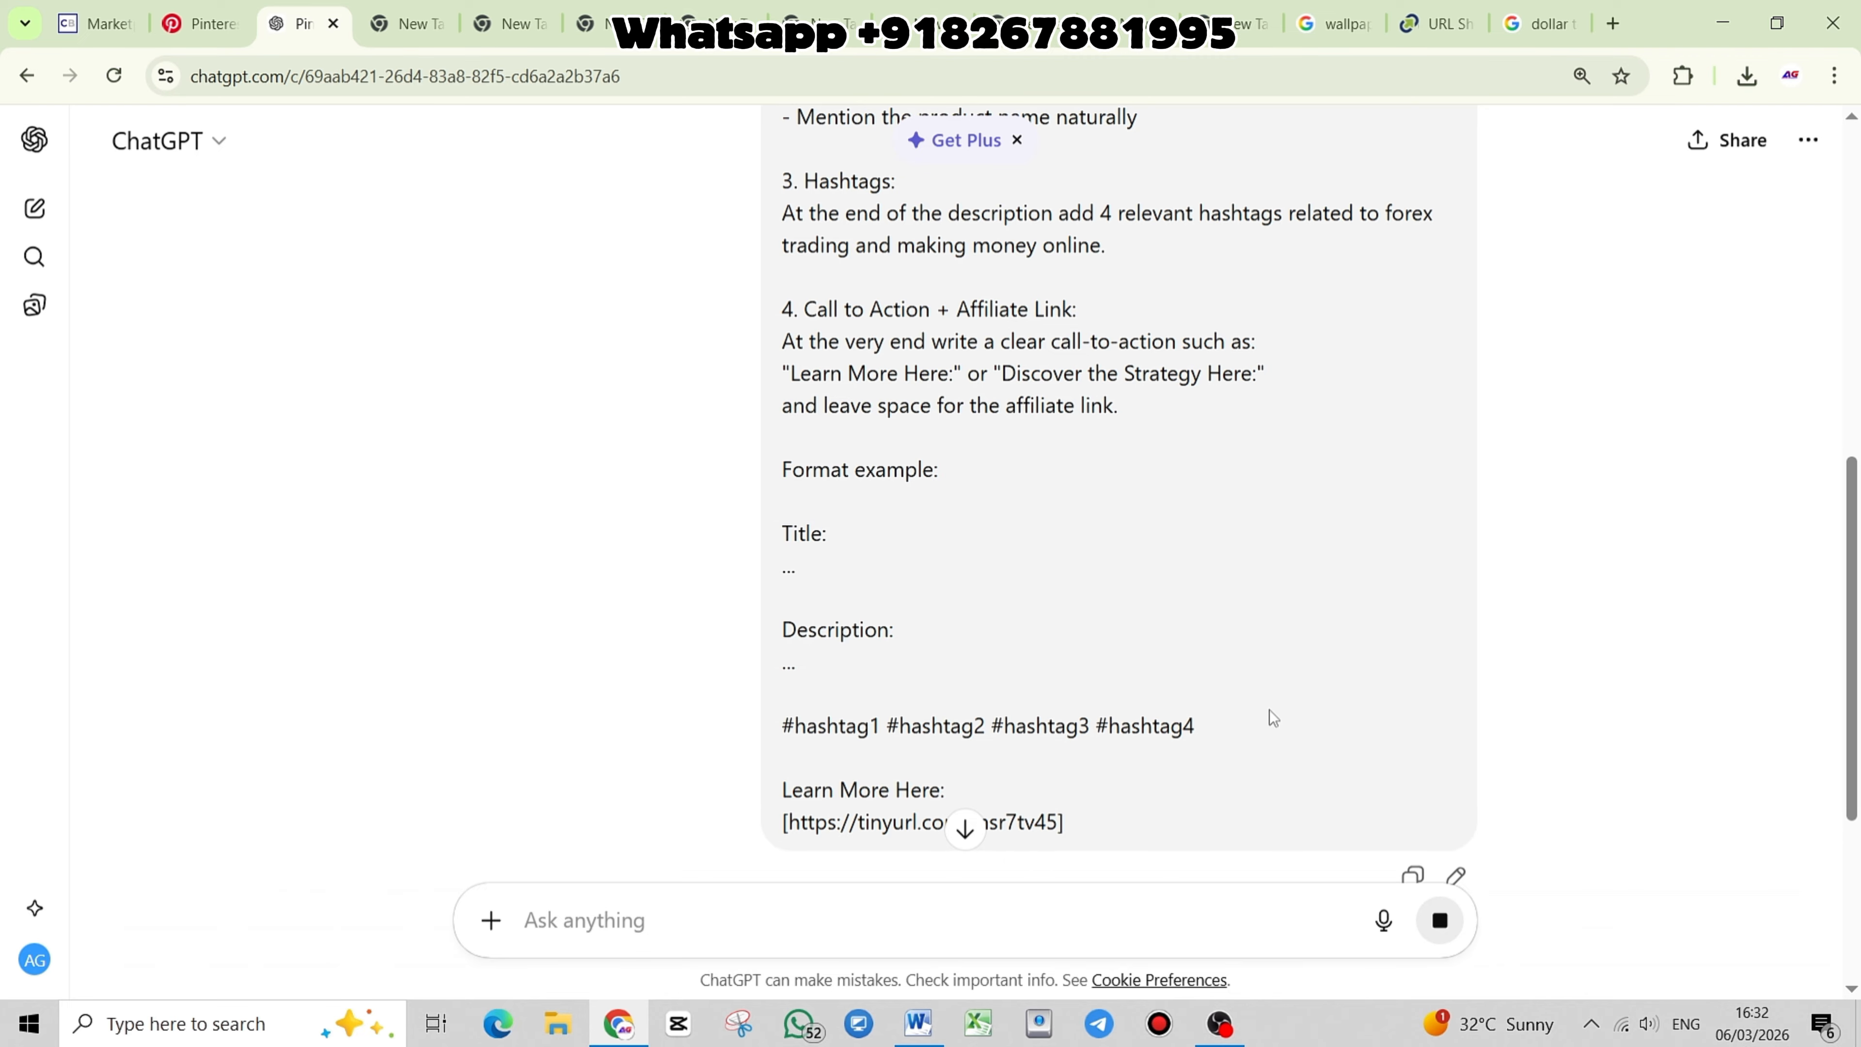
# Review the generated Pinterest title, description, hashtags and call-to-action link in the reply
pyautogui.scroll(-2, 1270, 715)
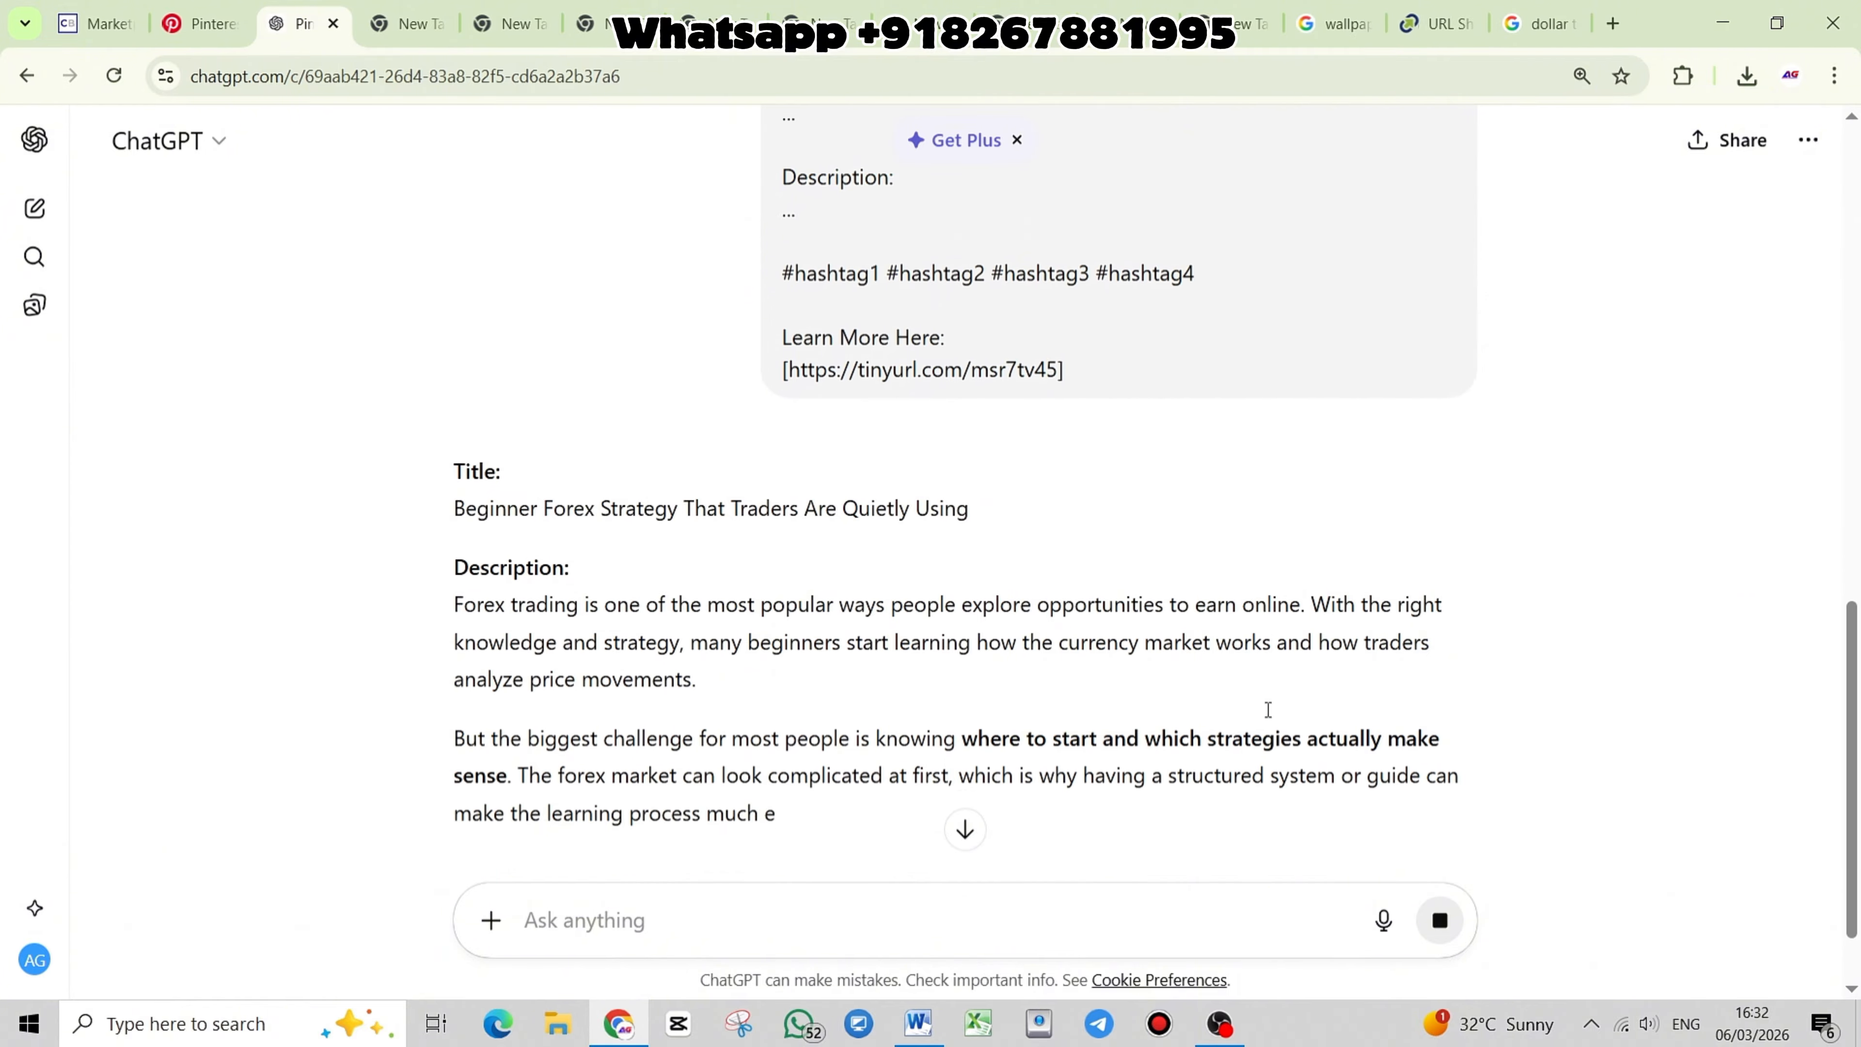
pyautogui.scroll(-2, 1269, 716)
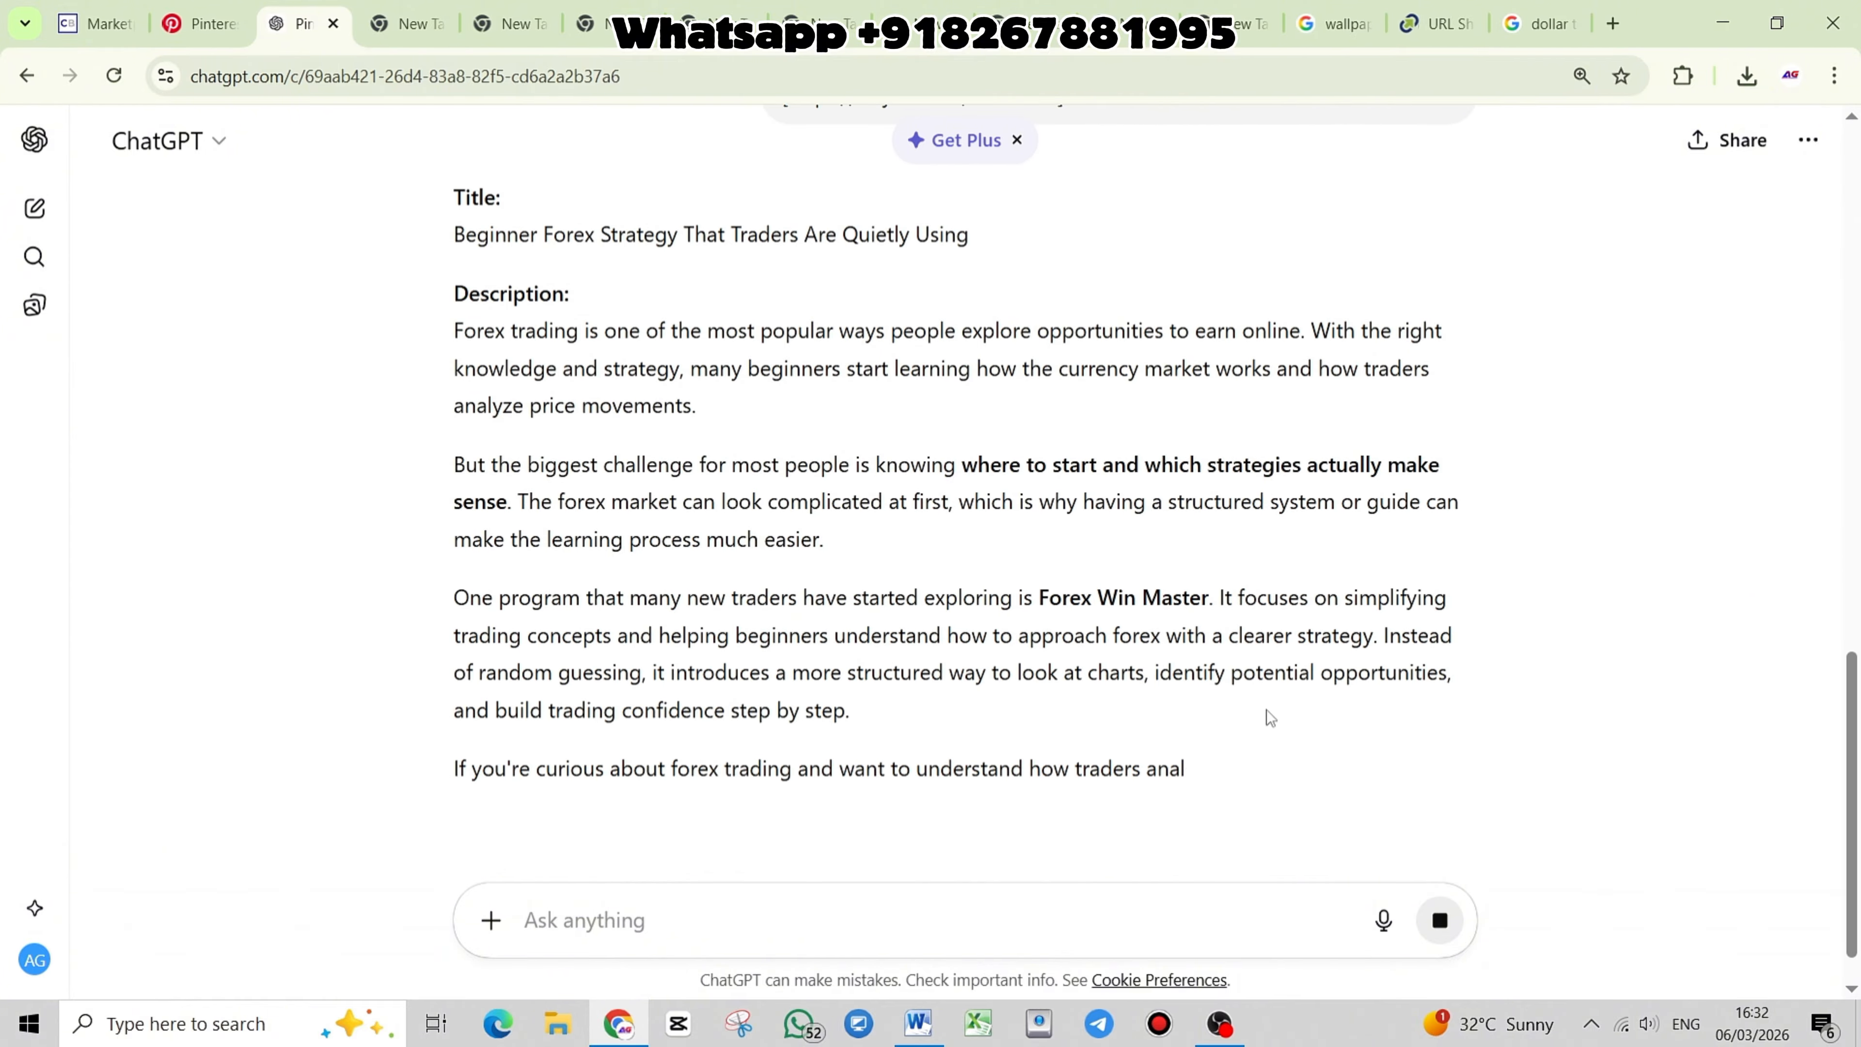
pyautogui.scroll(-1, 1269, 718)
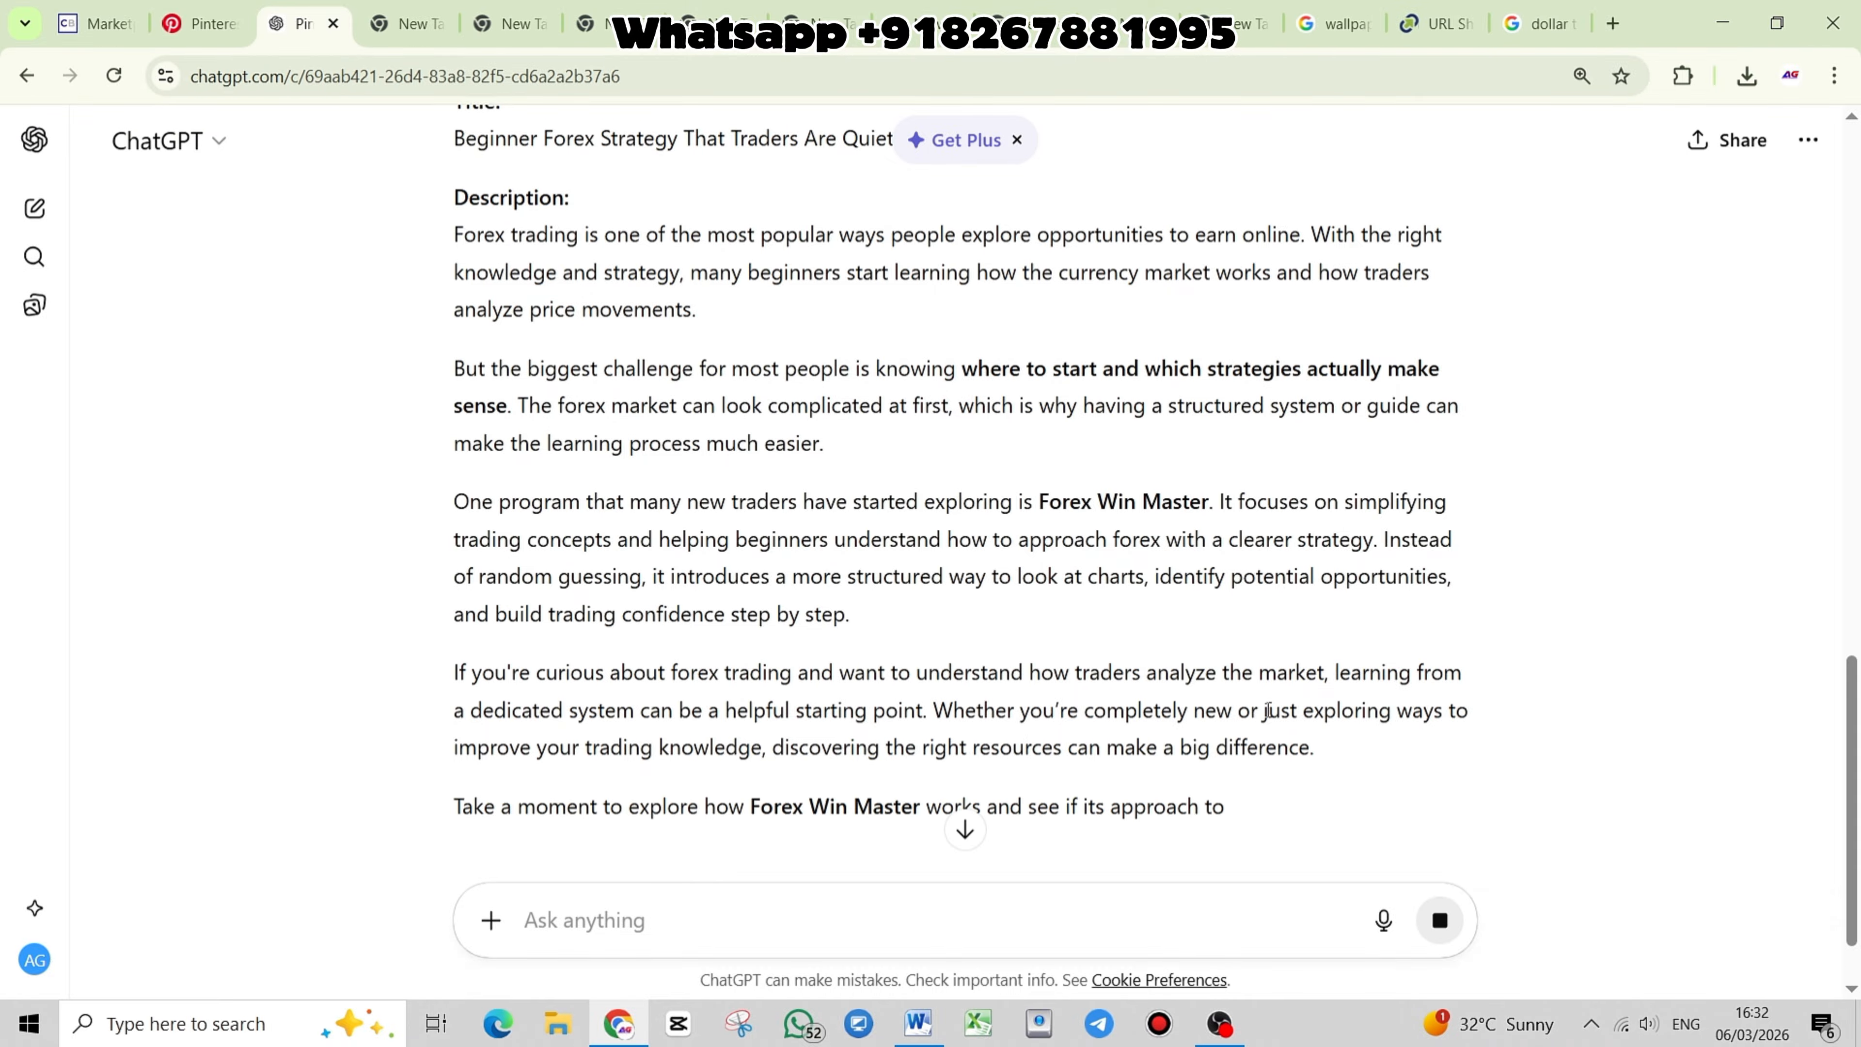
pyautogui.scroll(-2, 1269, 710)
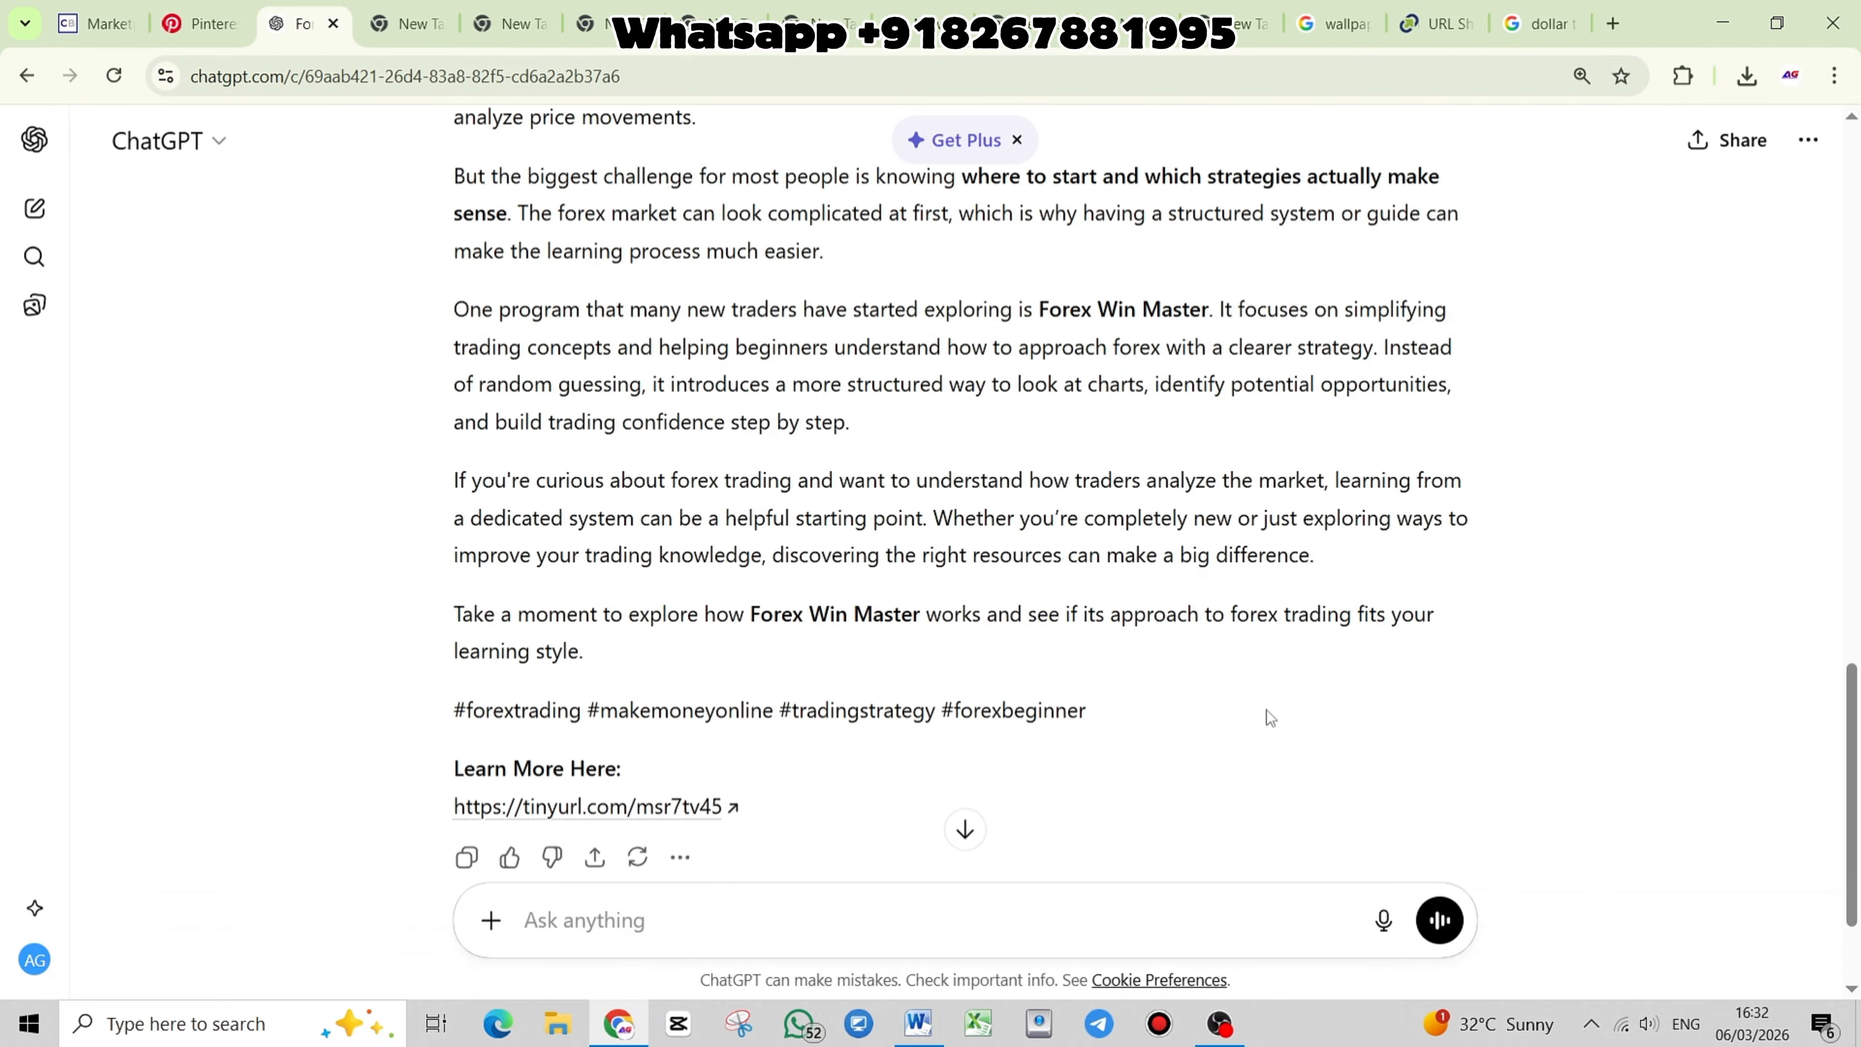
pyautogui.scroll(-2, 1270, 717)
pyautogui.scroll(5, 1267, 709)
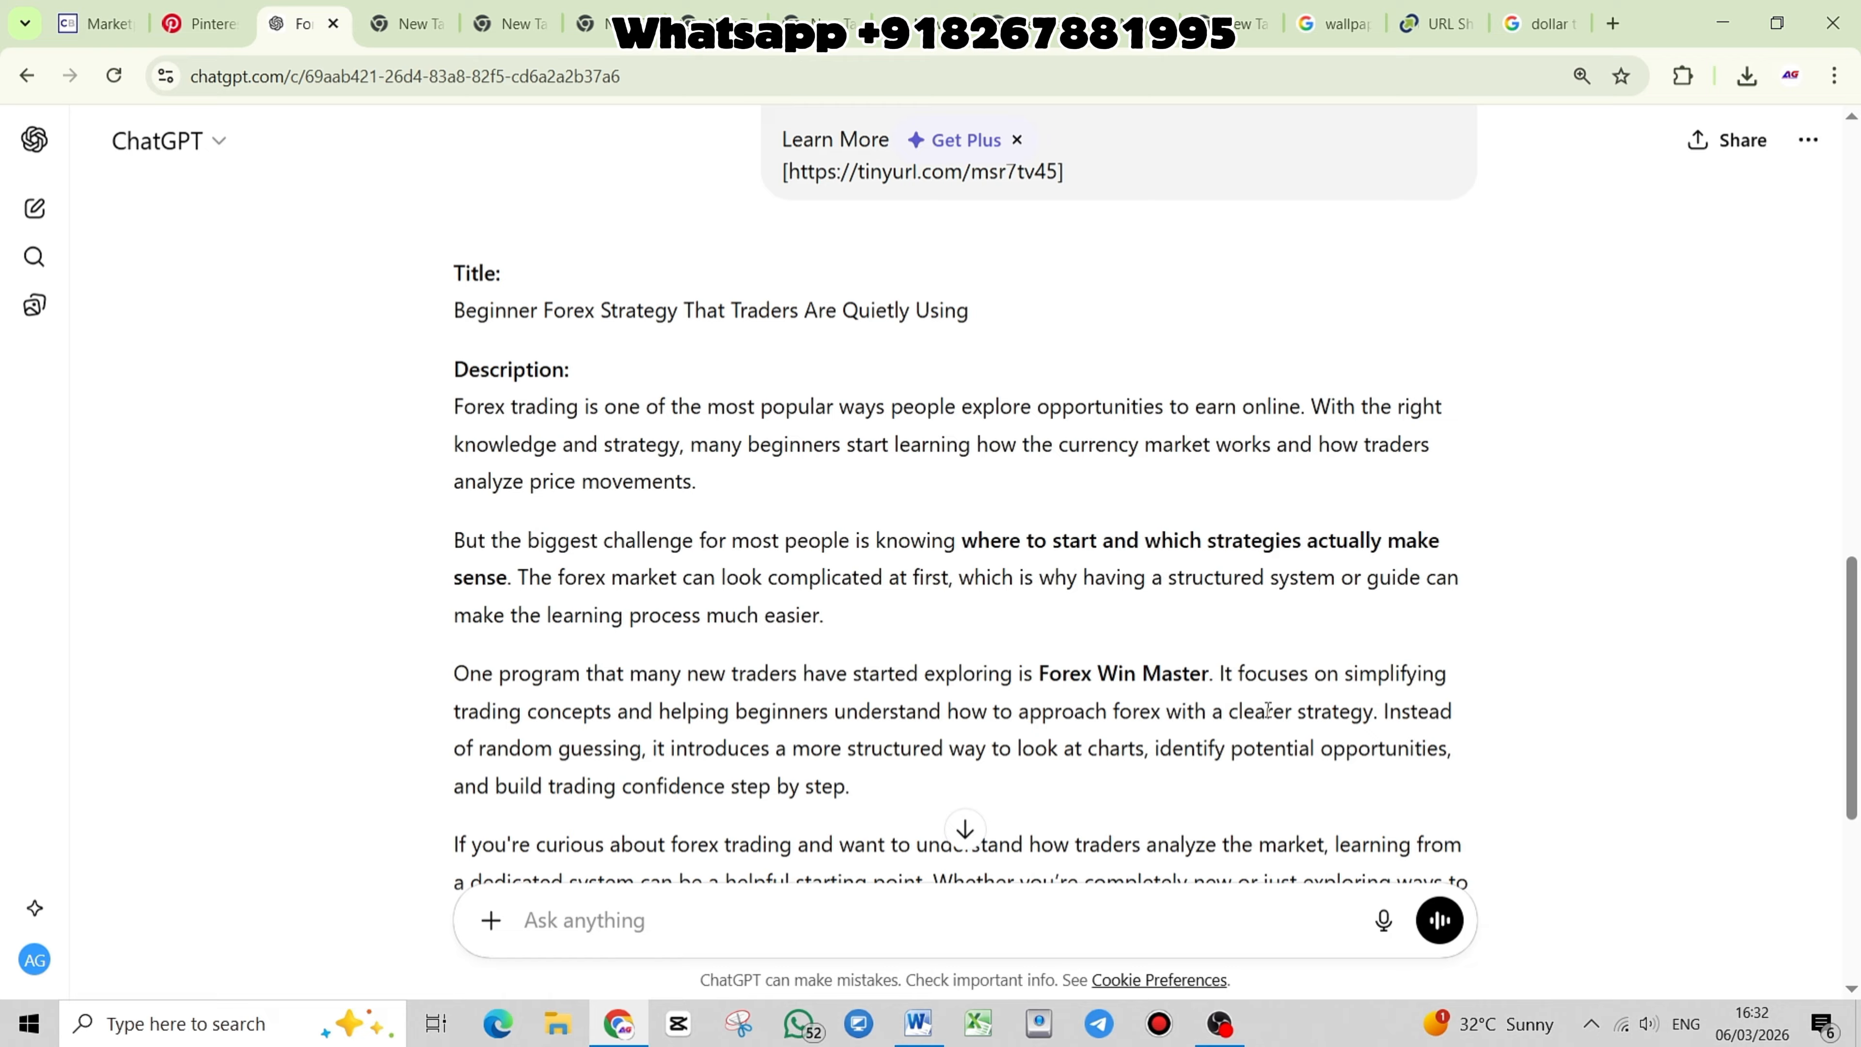
pyautogui.scroll(3, 1268, 710)
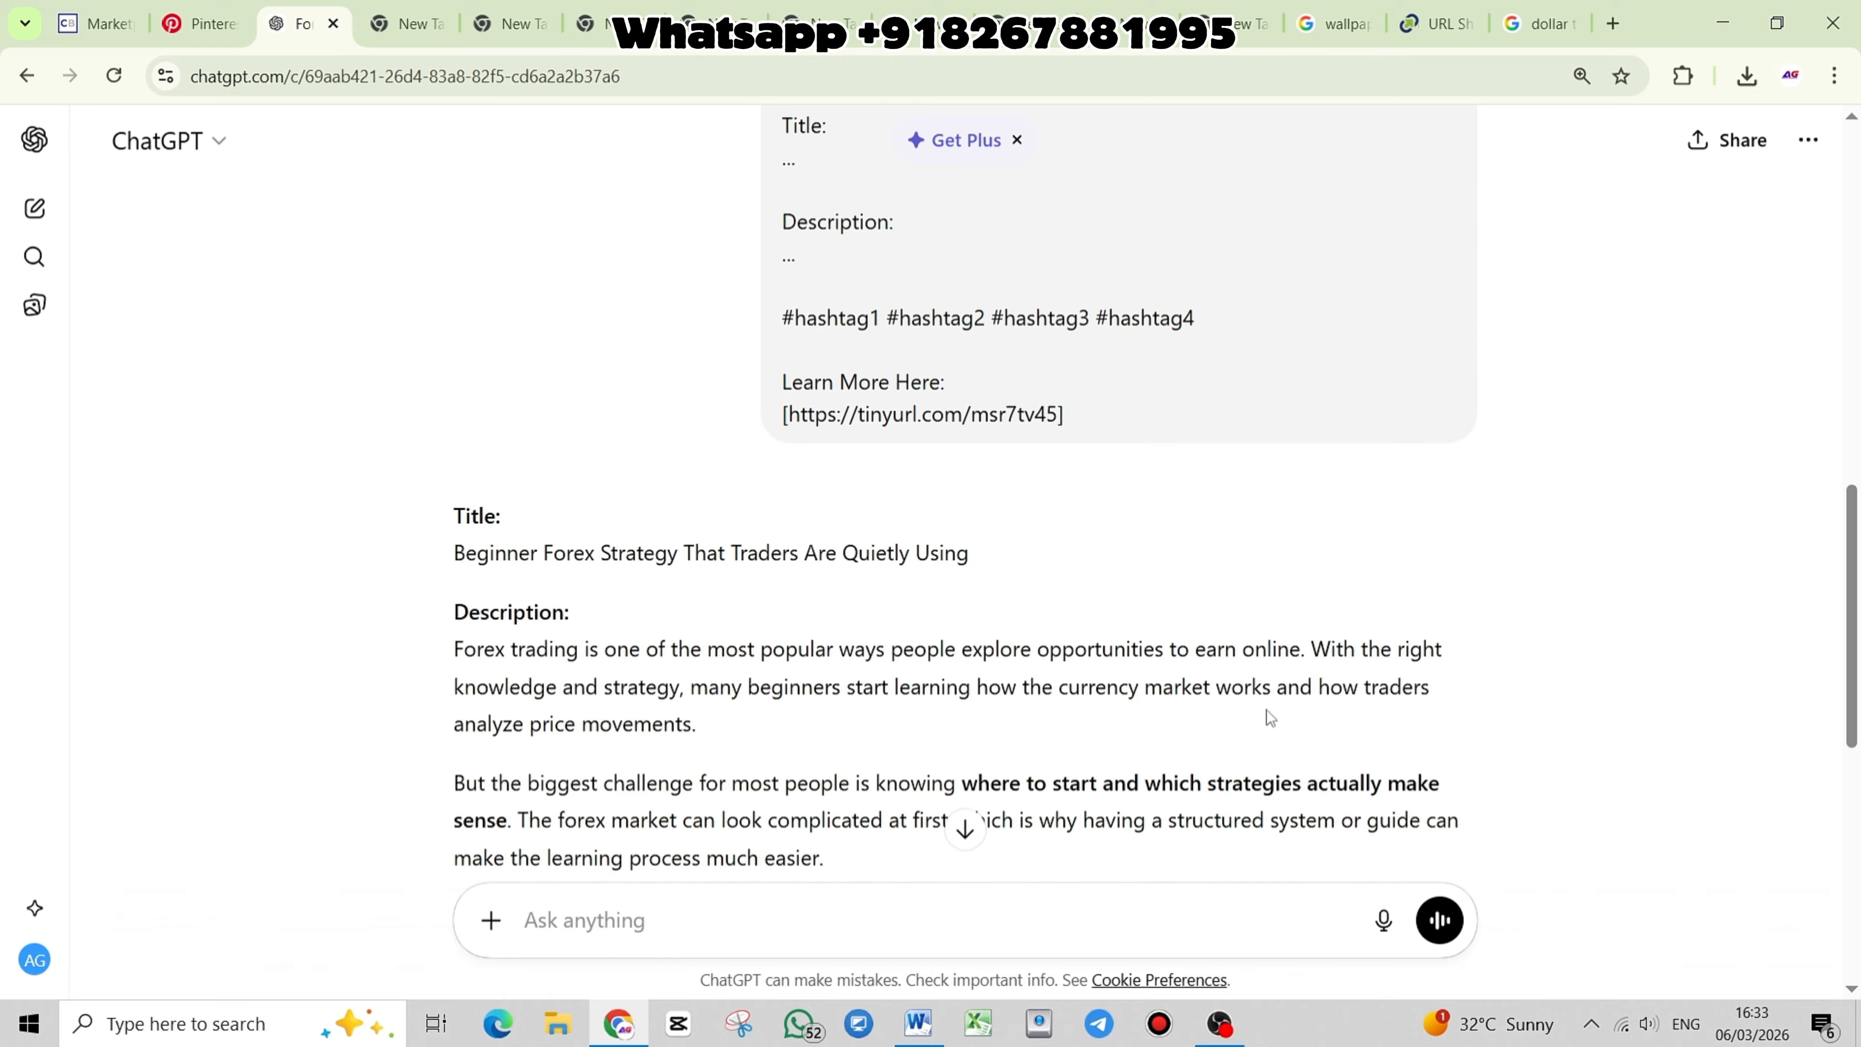
pyautogui.click(1414, 484)
# Switch to the Word document and set the word range for the Pinterest description in the prompt to 100 - 120 words
pyautogui.click(913, 1026)
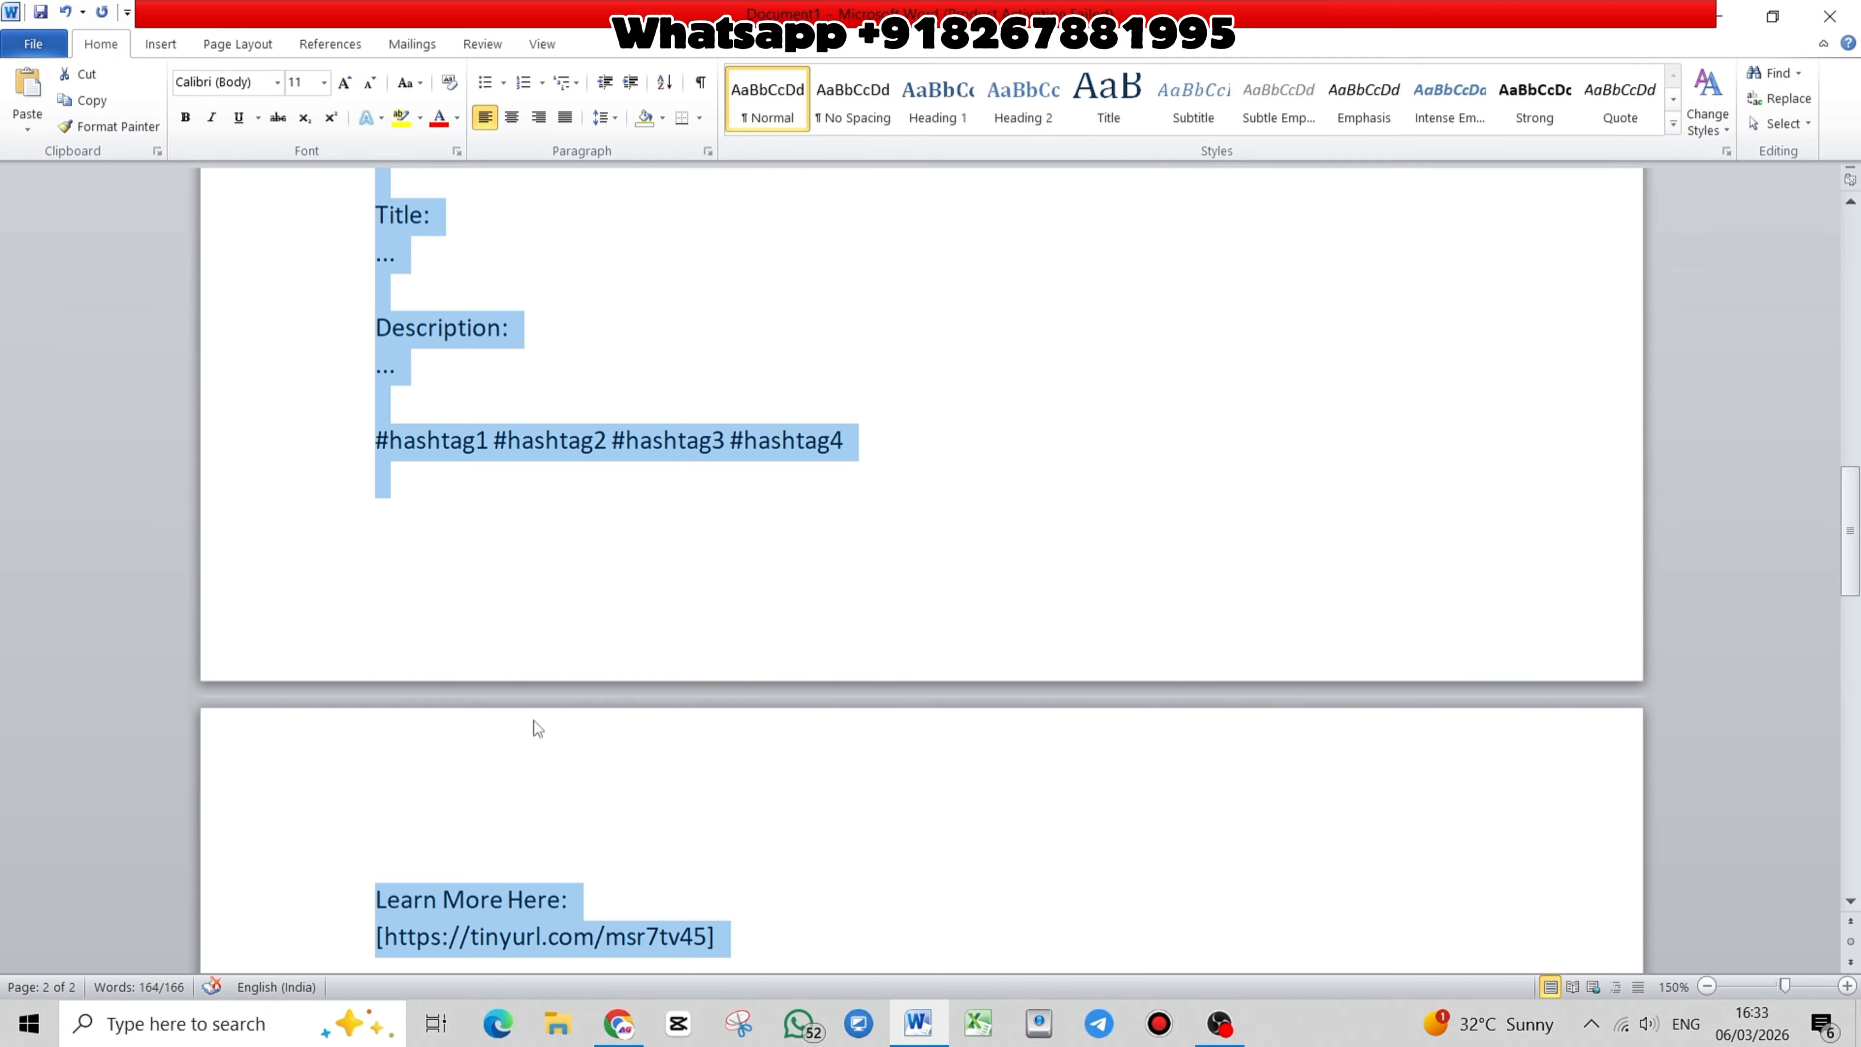
pyautogui.click(635, 691)
pyautogui.scroll(5, 637, 646)
pyautogui.scroll(3, 640, 648)
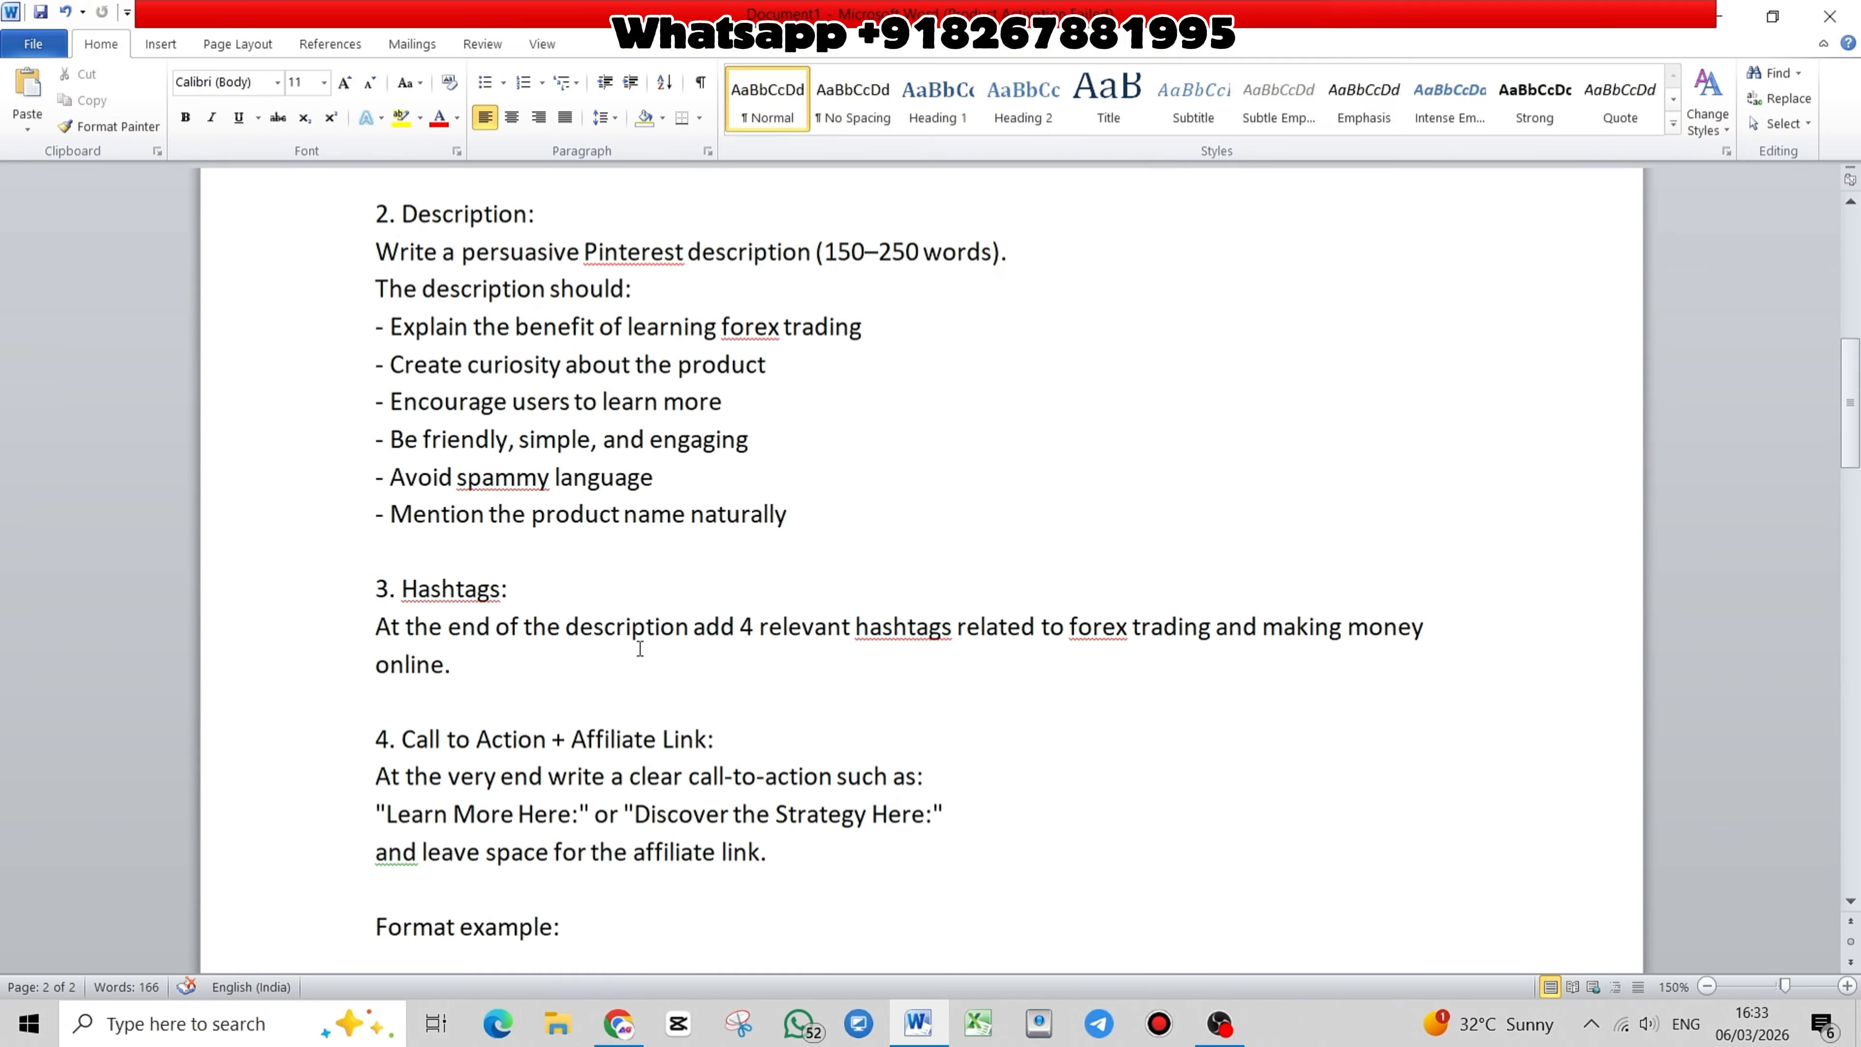
pyautogui.click(531, 374)
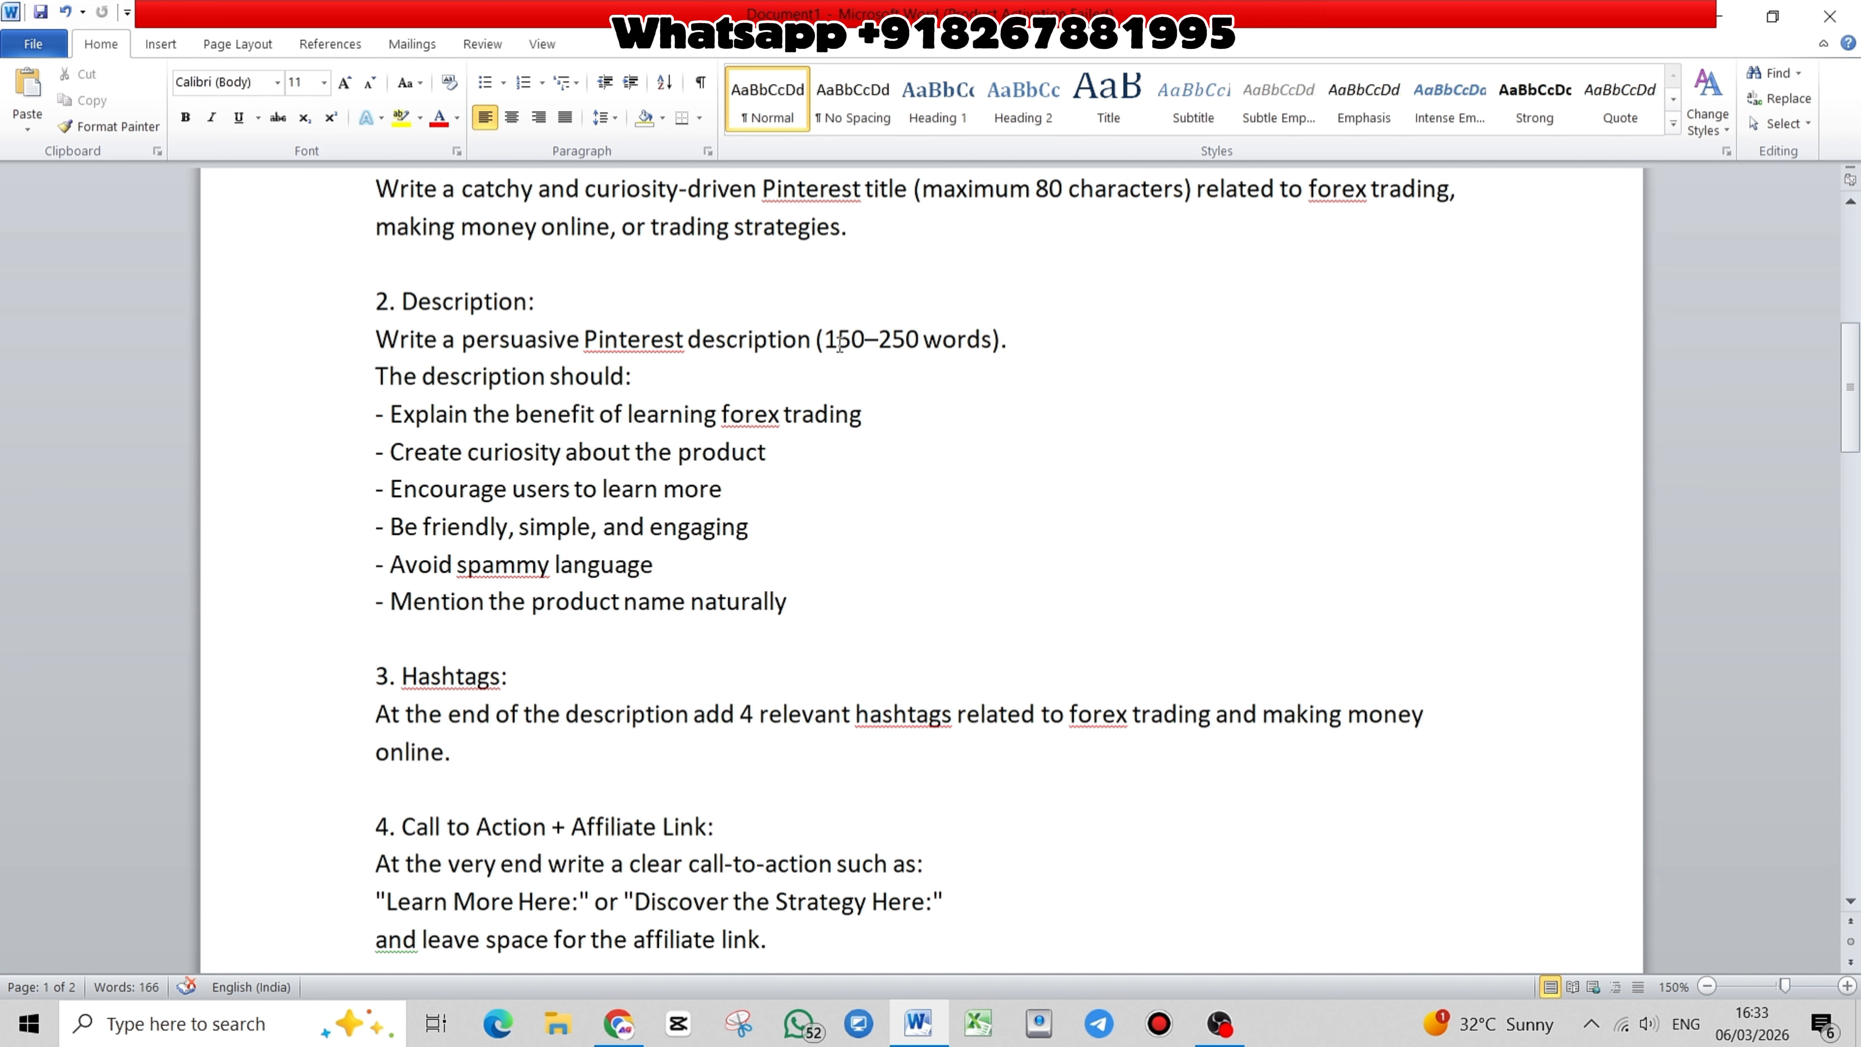
pyautogui.click(920, 339)
pyautogui.press('BackSpace')
pyautogui.press('BackSpace')
pyautogui.press('BackSpace')
pyautogui.press('BackSpace')
pyautogui.press('BackSpace')
pyautogui.press('BackSpace')
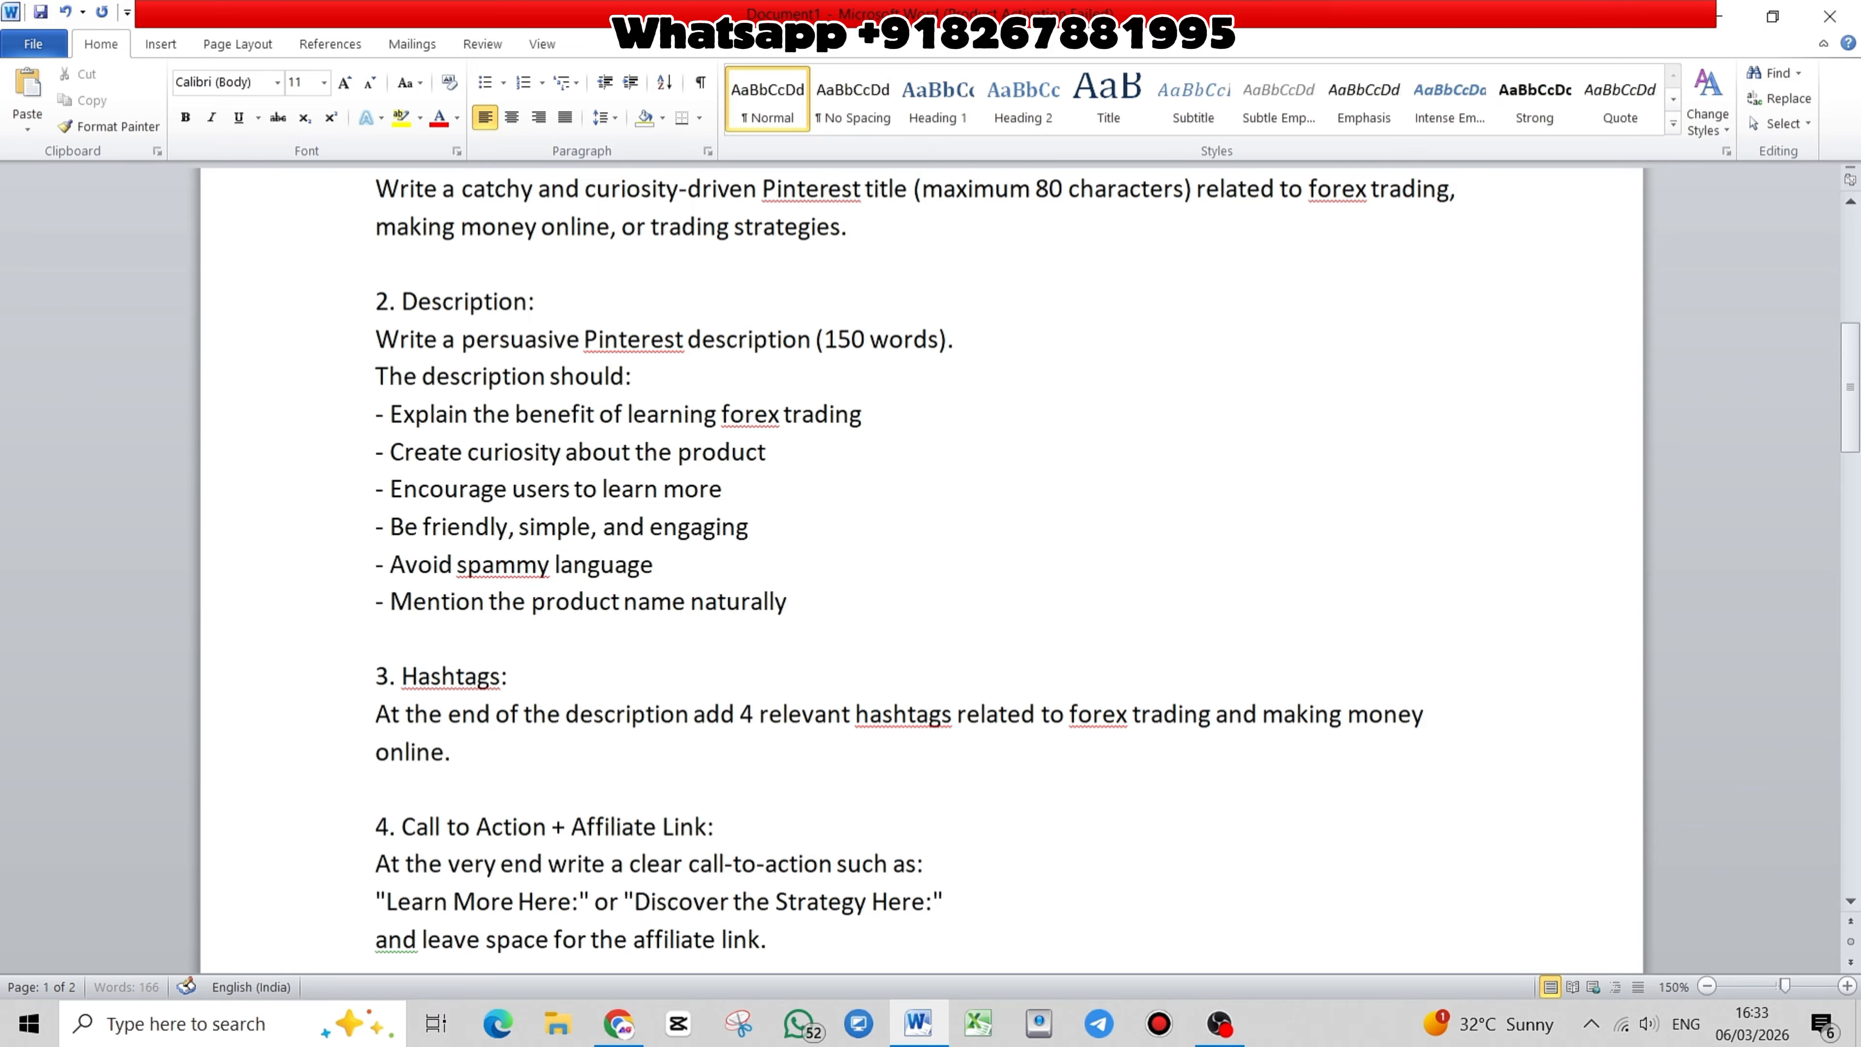
pyautogui.write('00 120')
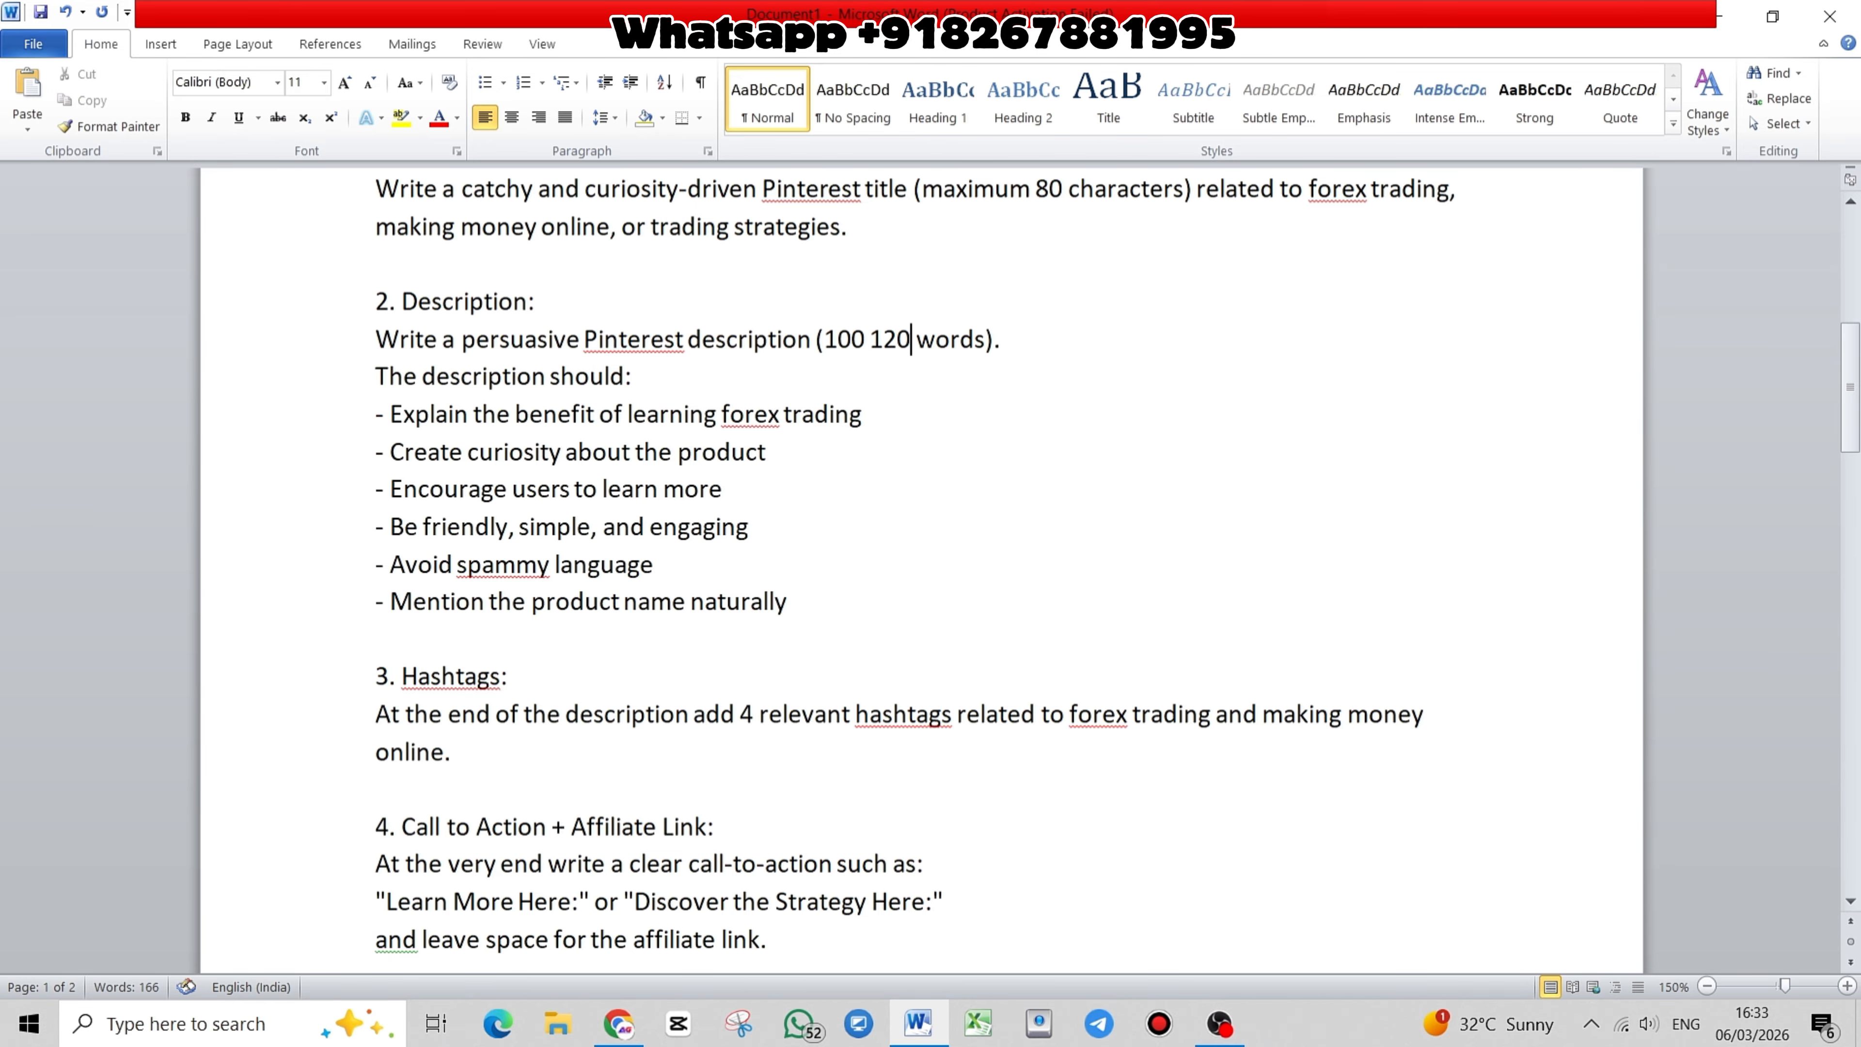
pyautogui.click(870, 339)
pyautogui.write('-')
pyautogui.click(881, 495)
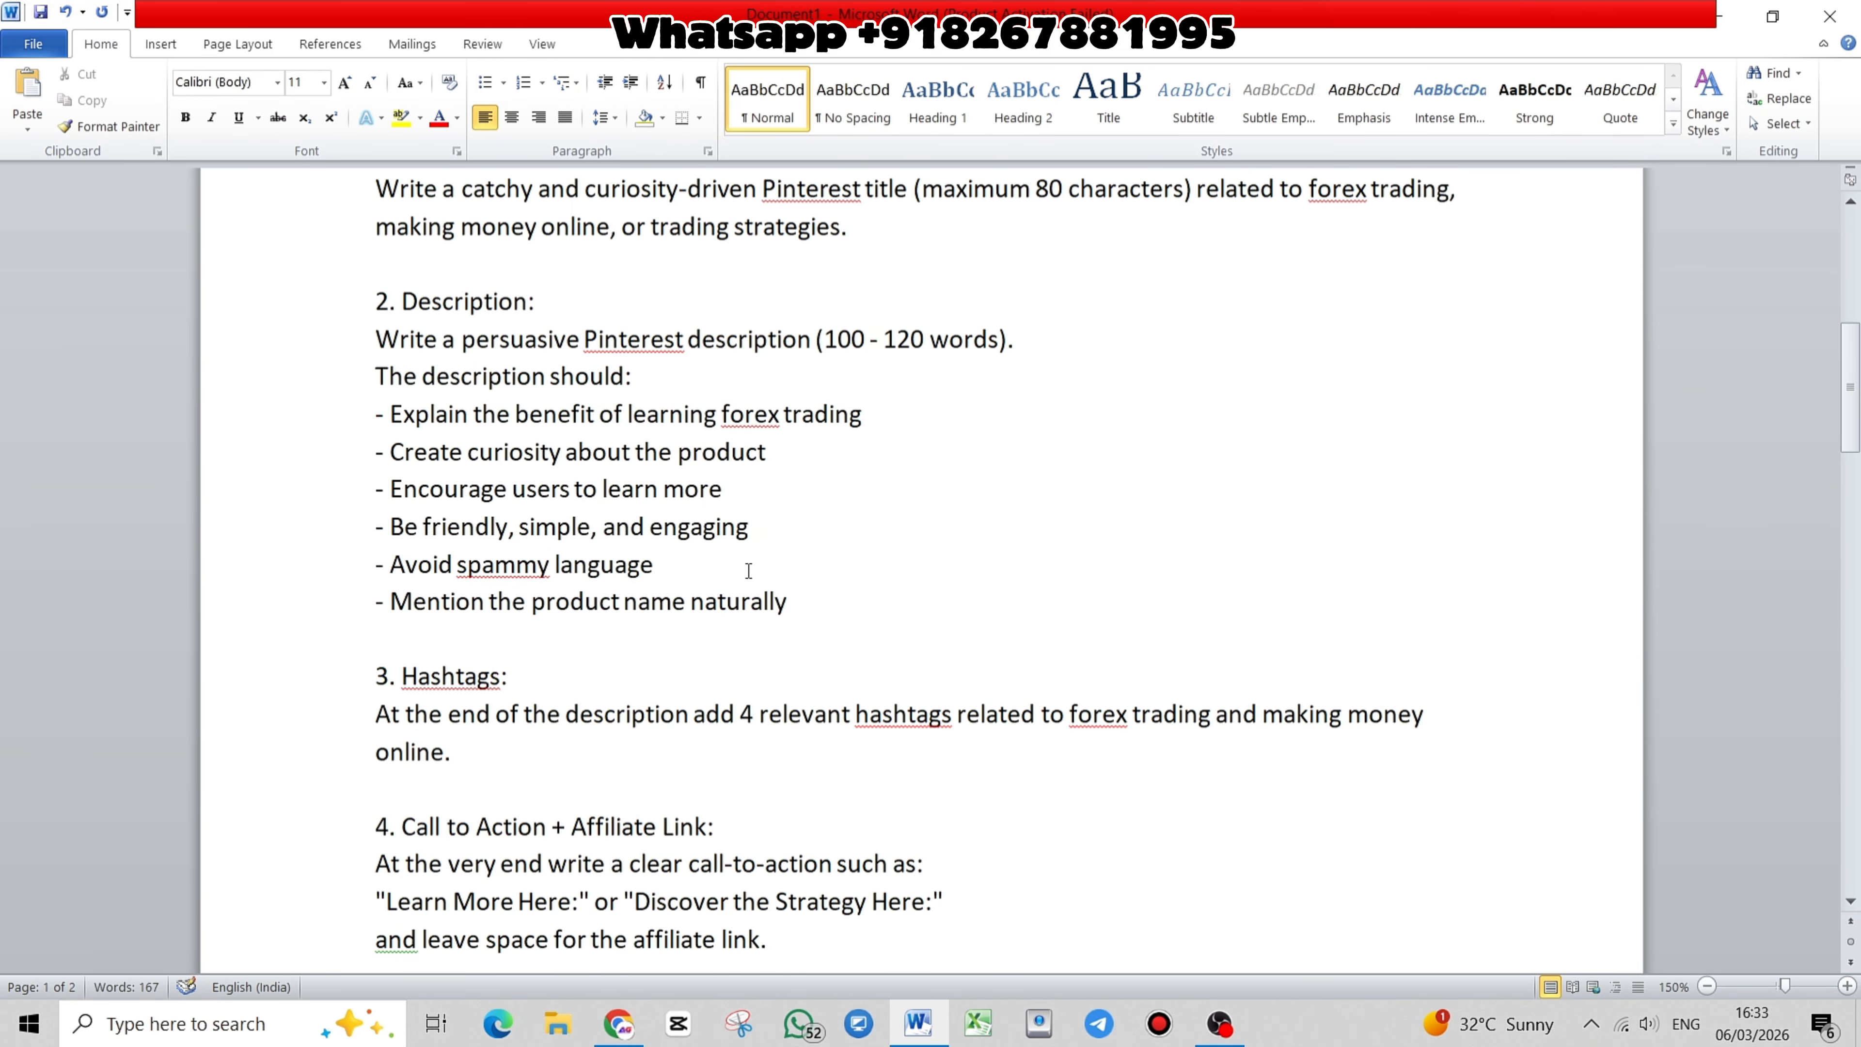
# Copy the revised prompt, paste it into a new ChatGPT chat and check the description's word range
pyautogui.scroll(4, 748, 569)
pyautogui.moveTo(367, 308); pyautogui.dragTo(889, 678)
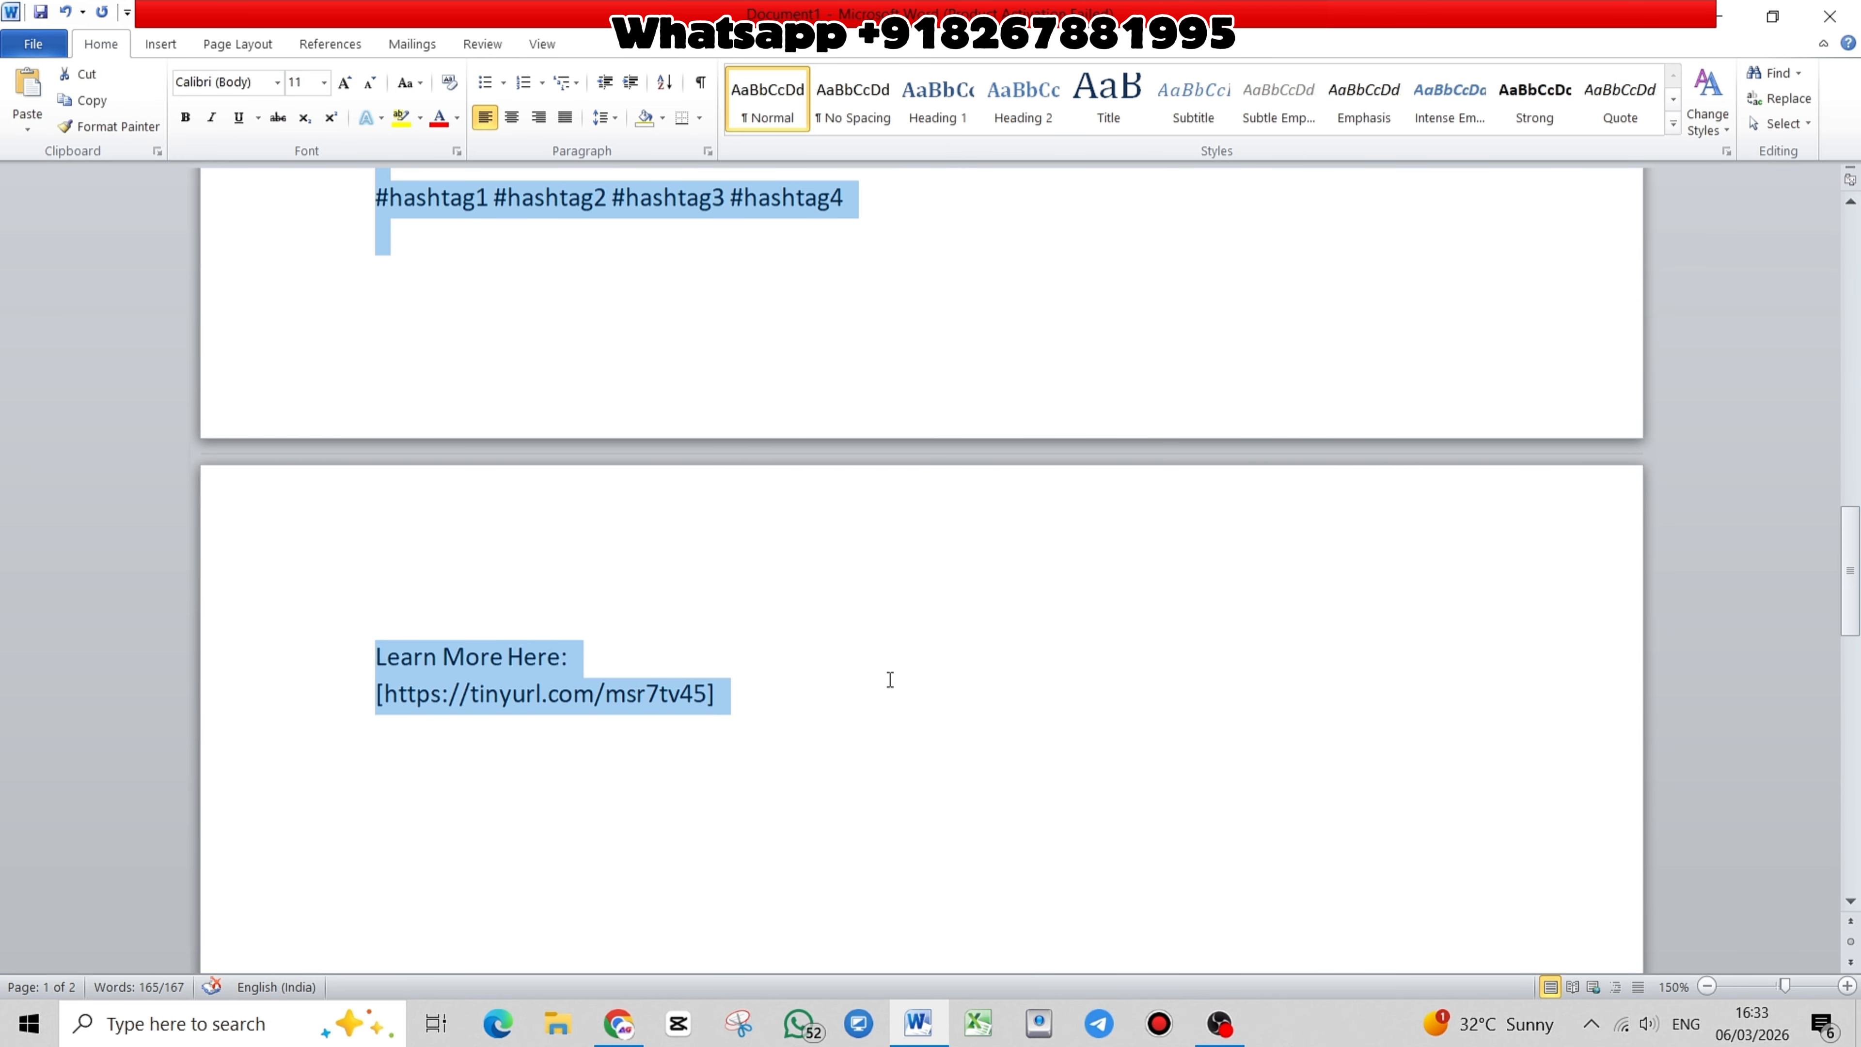
pyautogui.click(619, 1023)
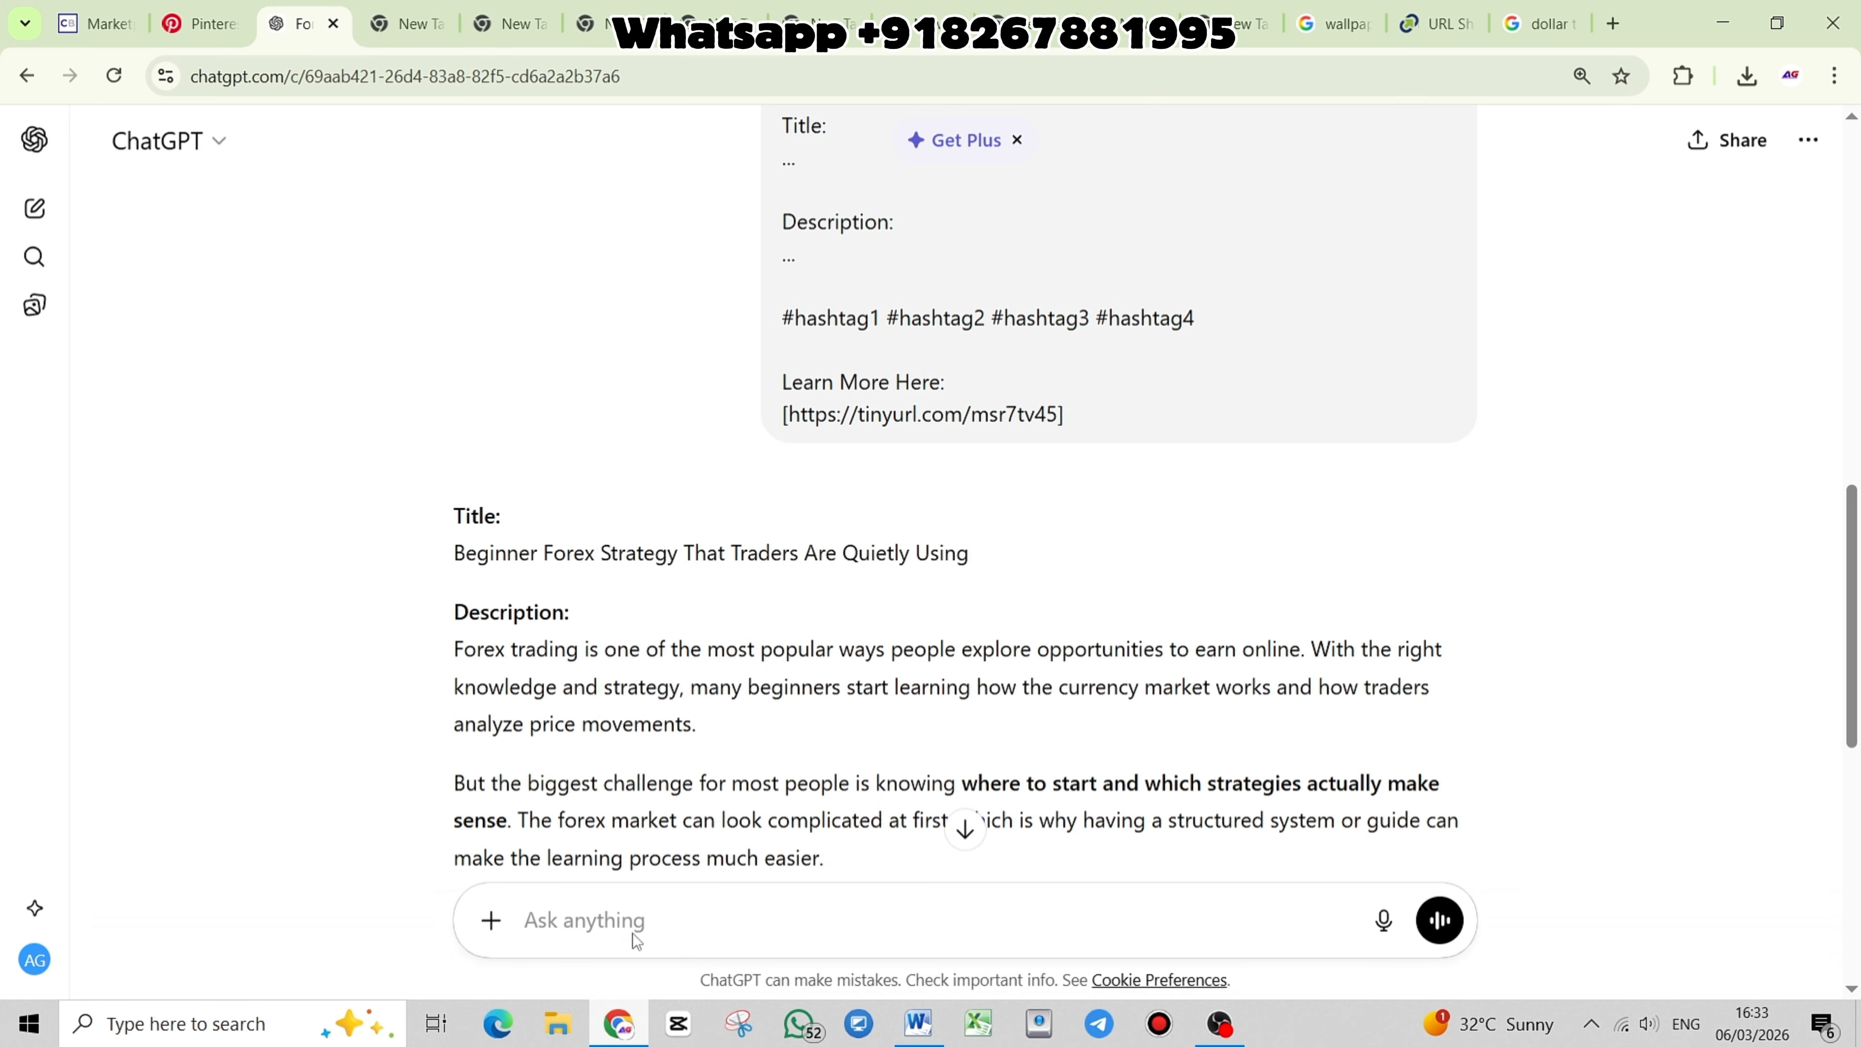
pyautogui.click(35, 209)
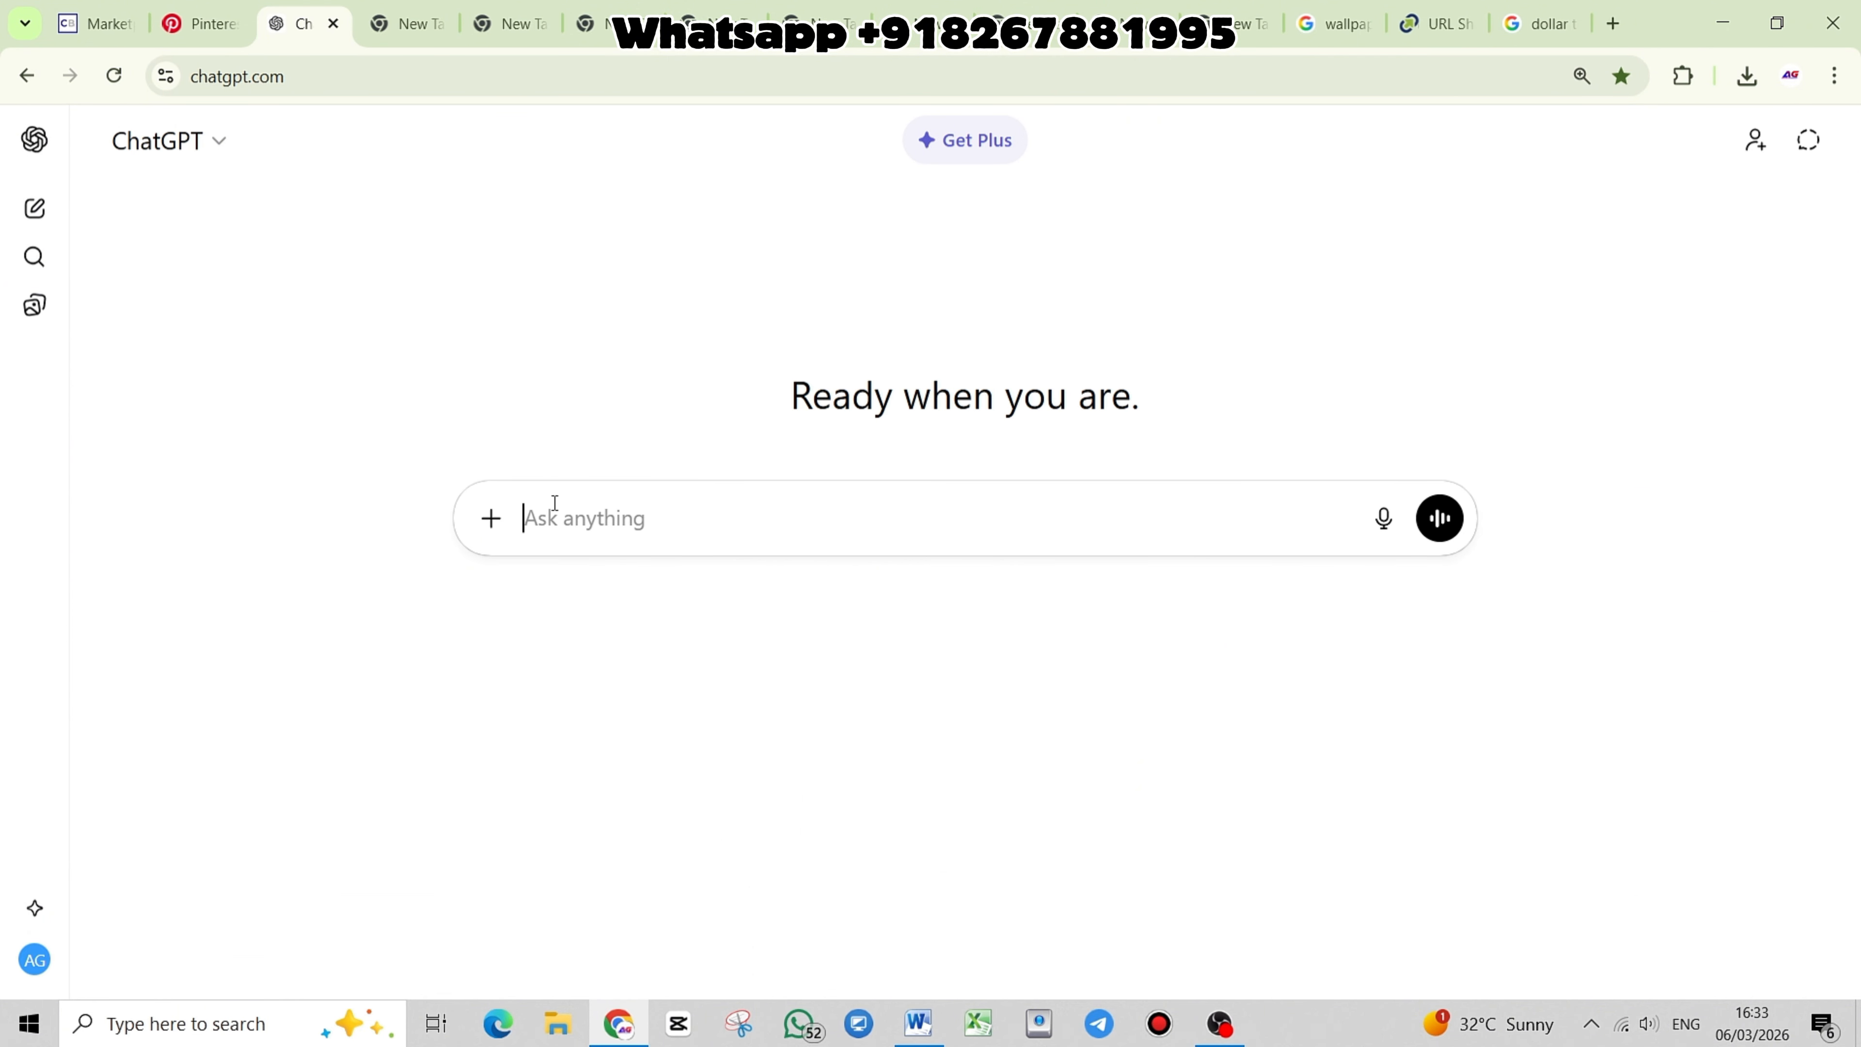
pyautogui.hotkey('ctrl', 'v')
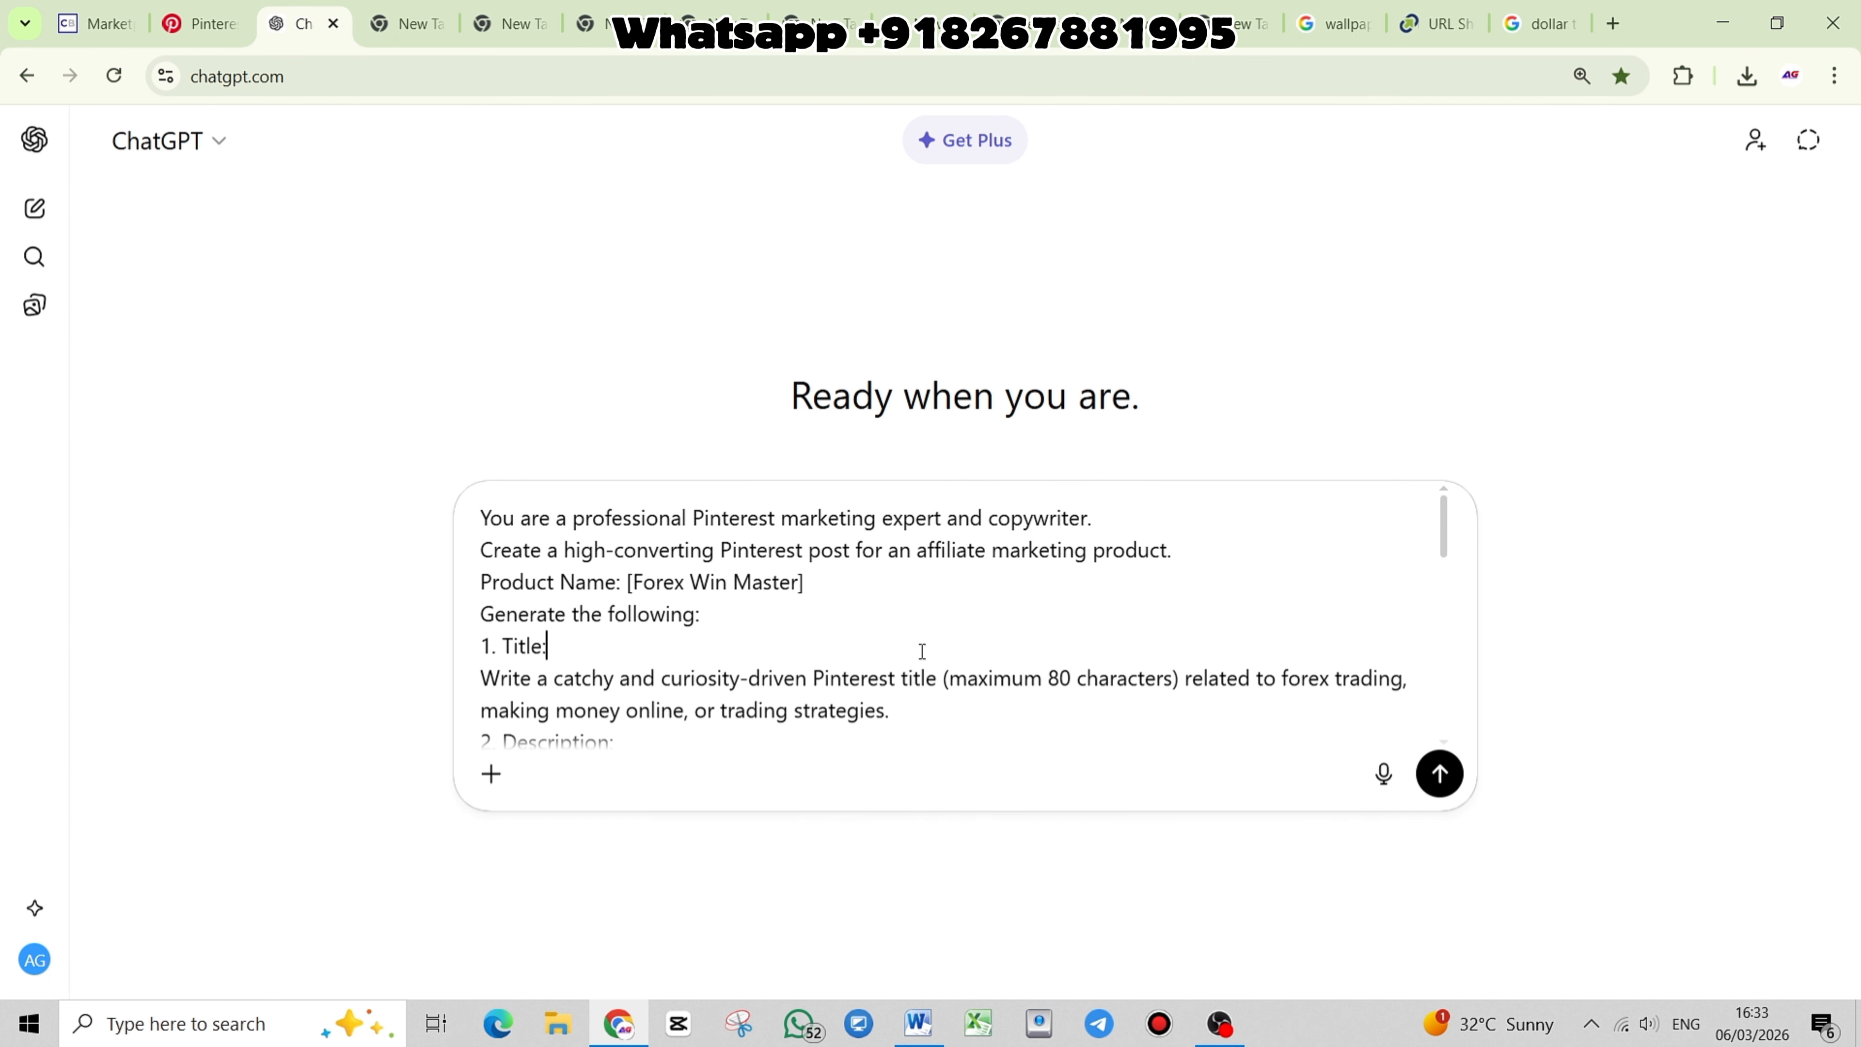
pyautogui.scroll(-2, 922, 651)
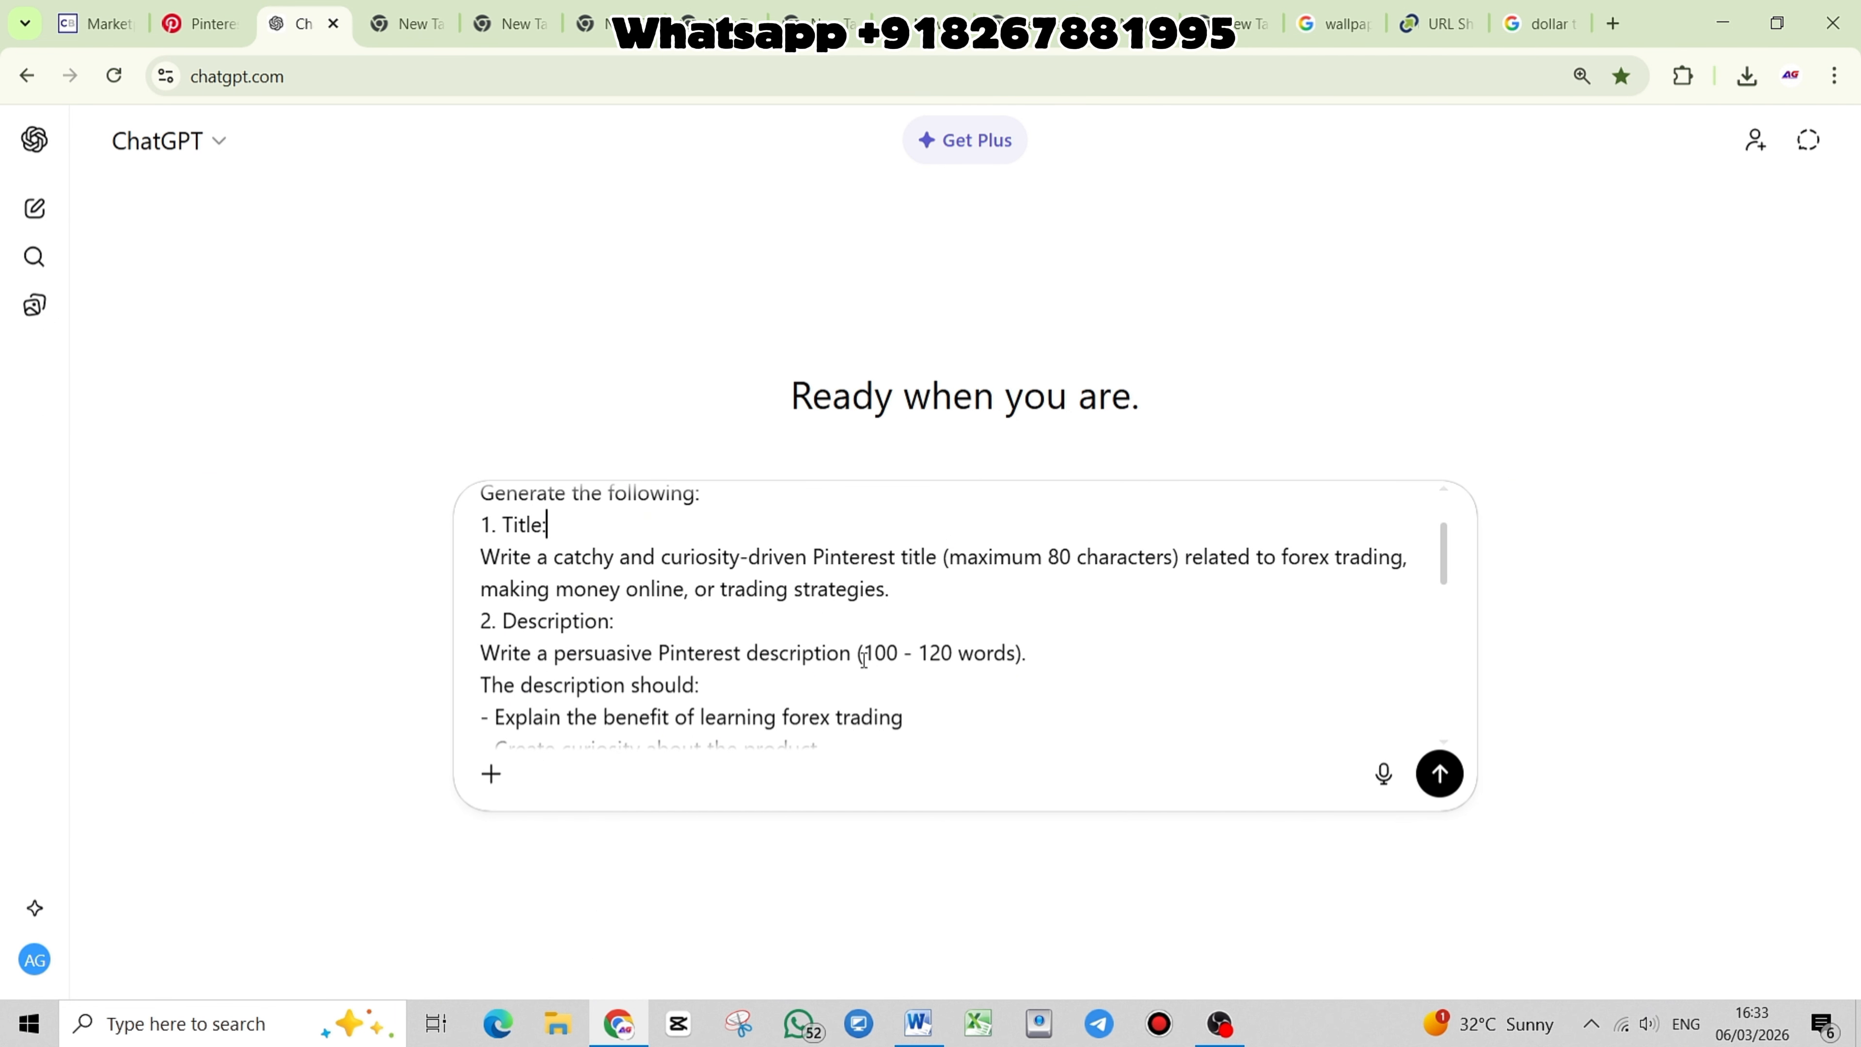
pyautogui.moveTo(863, 653); pyautogui.dragTo(1014, 655)
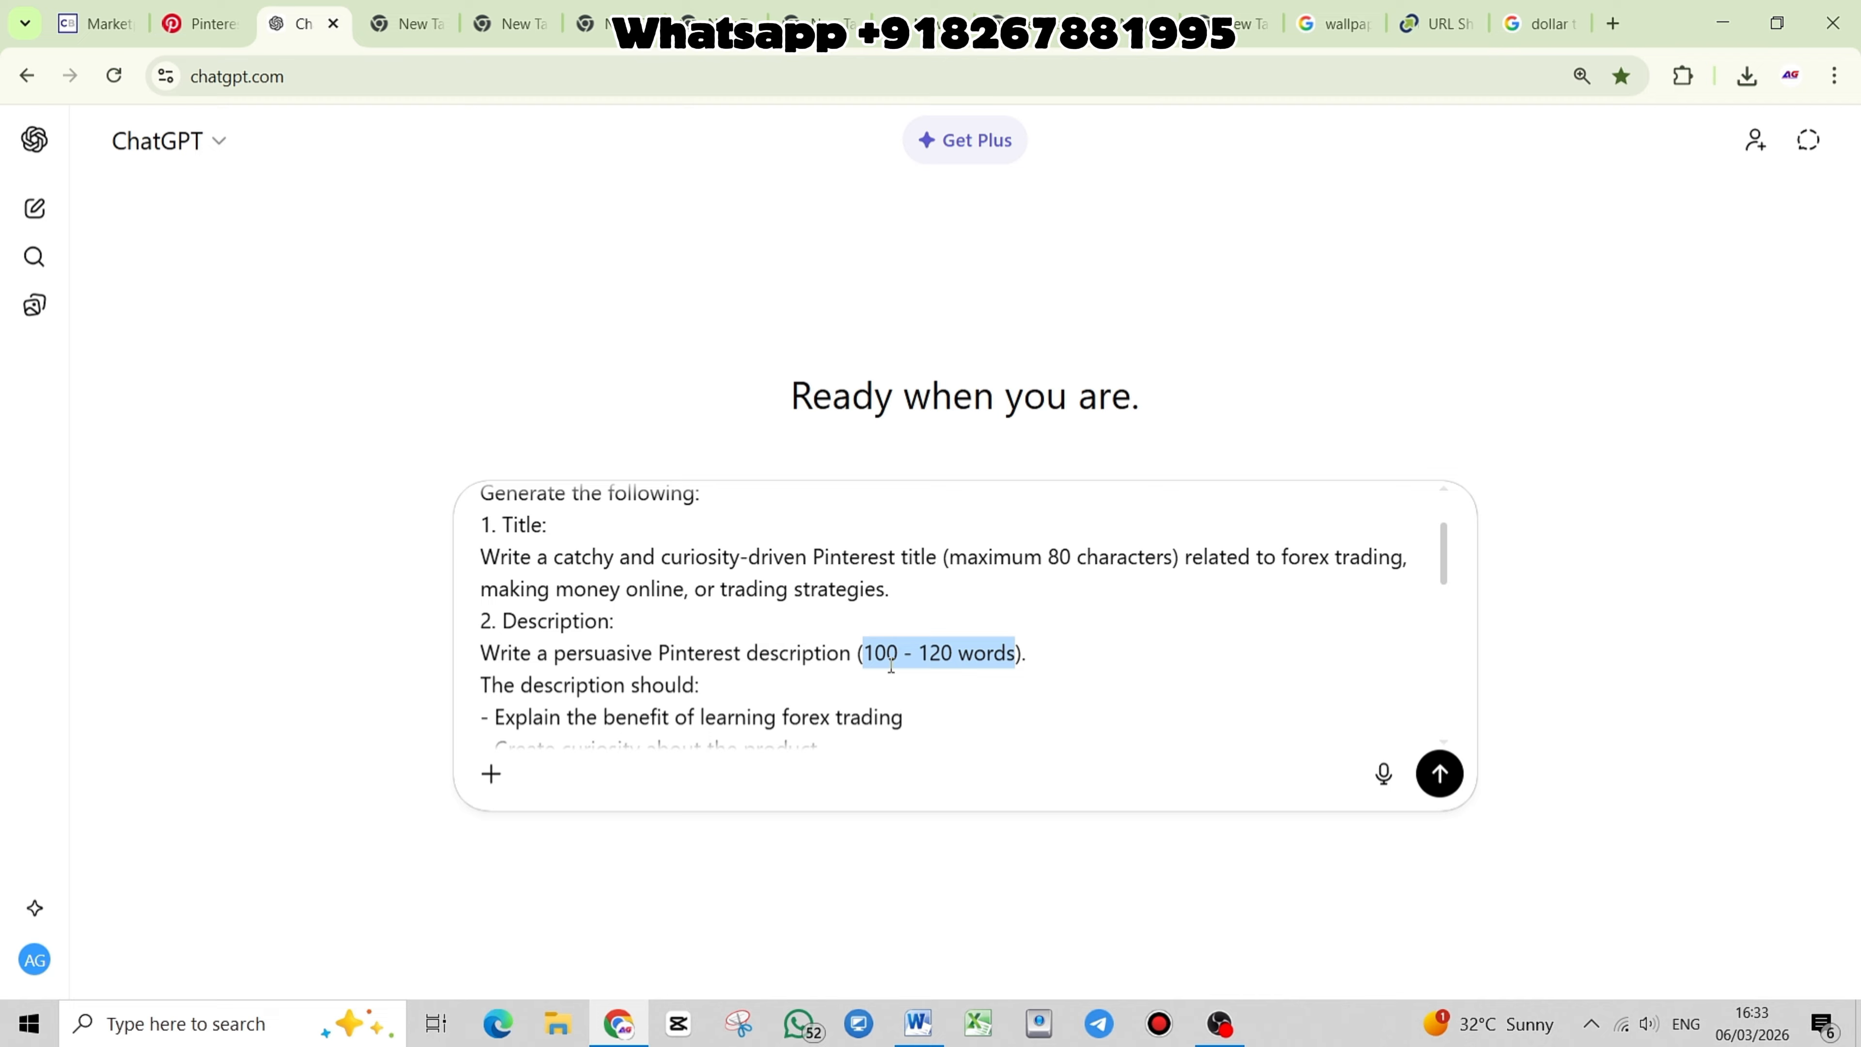
pyautogui.click(927, 671)
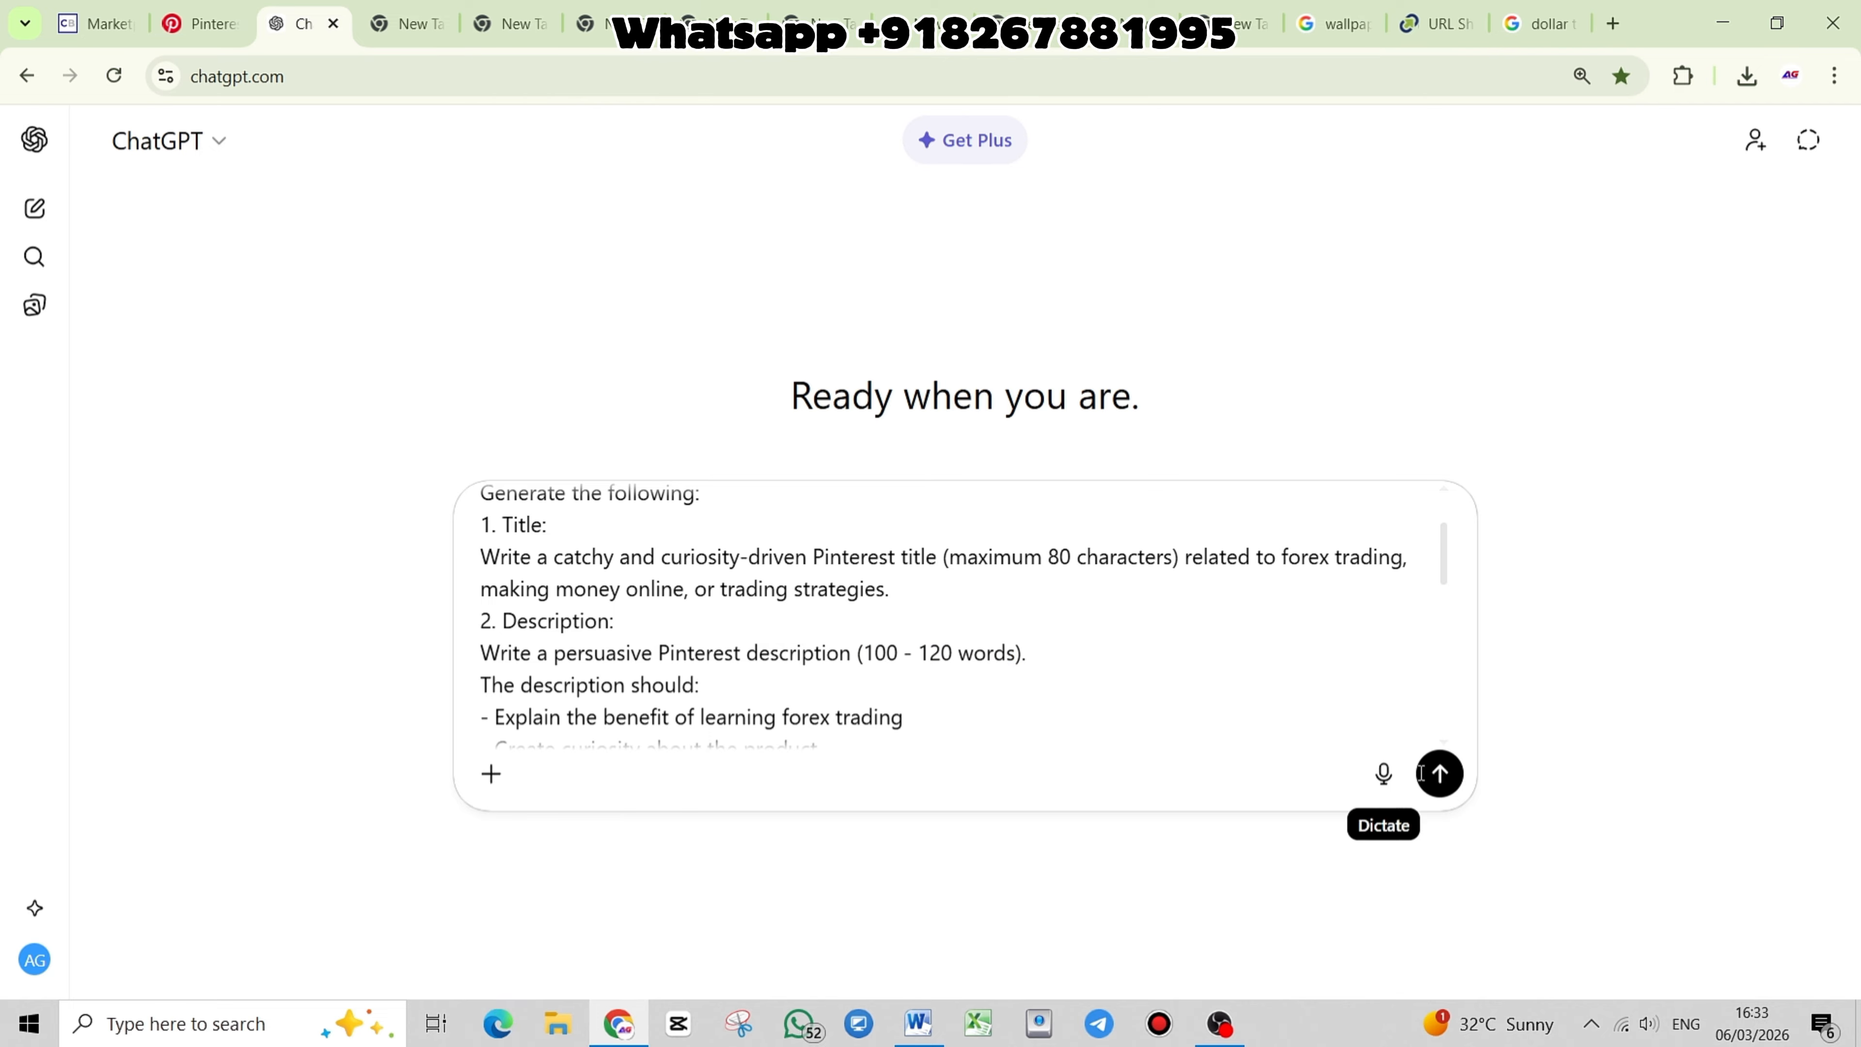
# Submit the revised prompt and review the generated title, description and hashtags, dismissing the conversation feedback request
pyautogui.click(1441, 774)
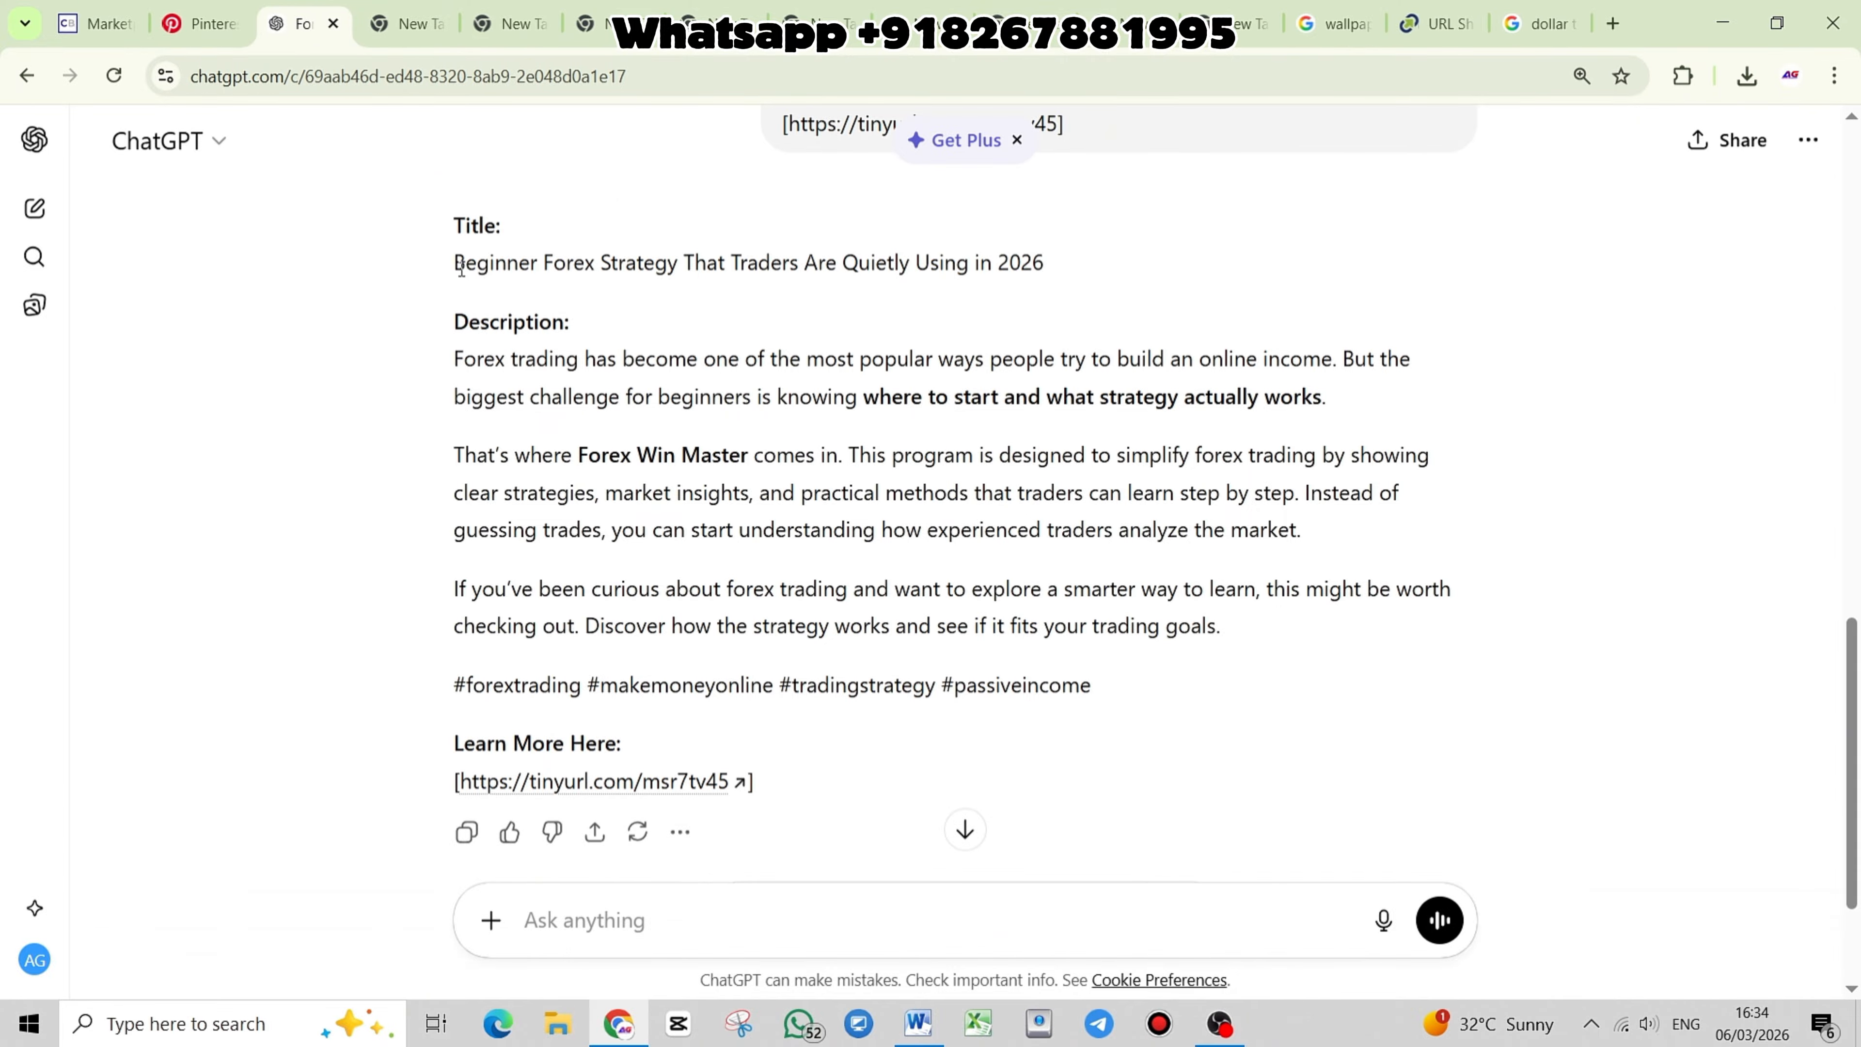
pyautogui.moveTo(456, 264); pyautogui.dragTo(1055, 274)
pyautogui.moveTo(419, 358); pyautogui.dragTo(1090, 579)
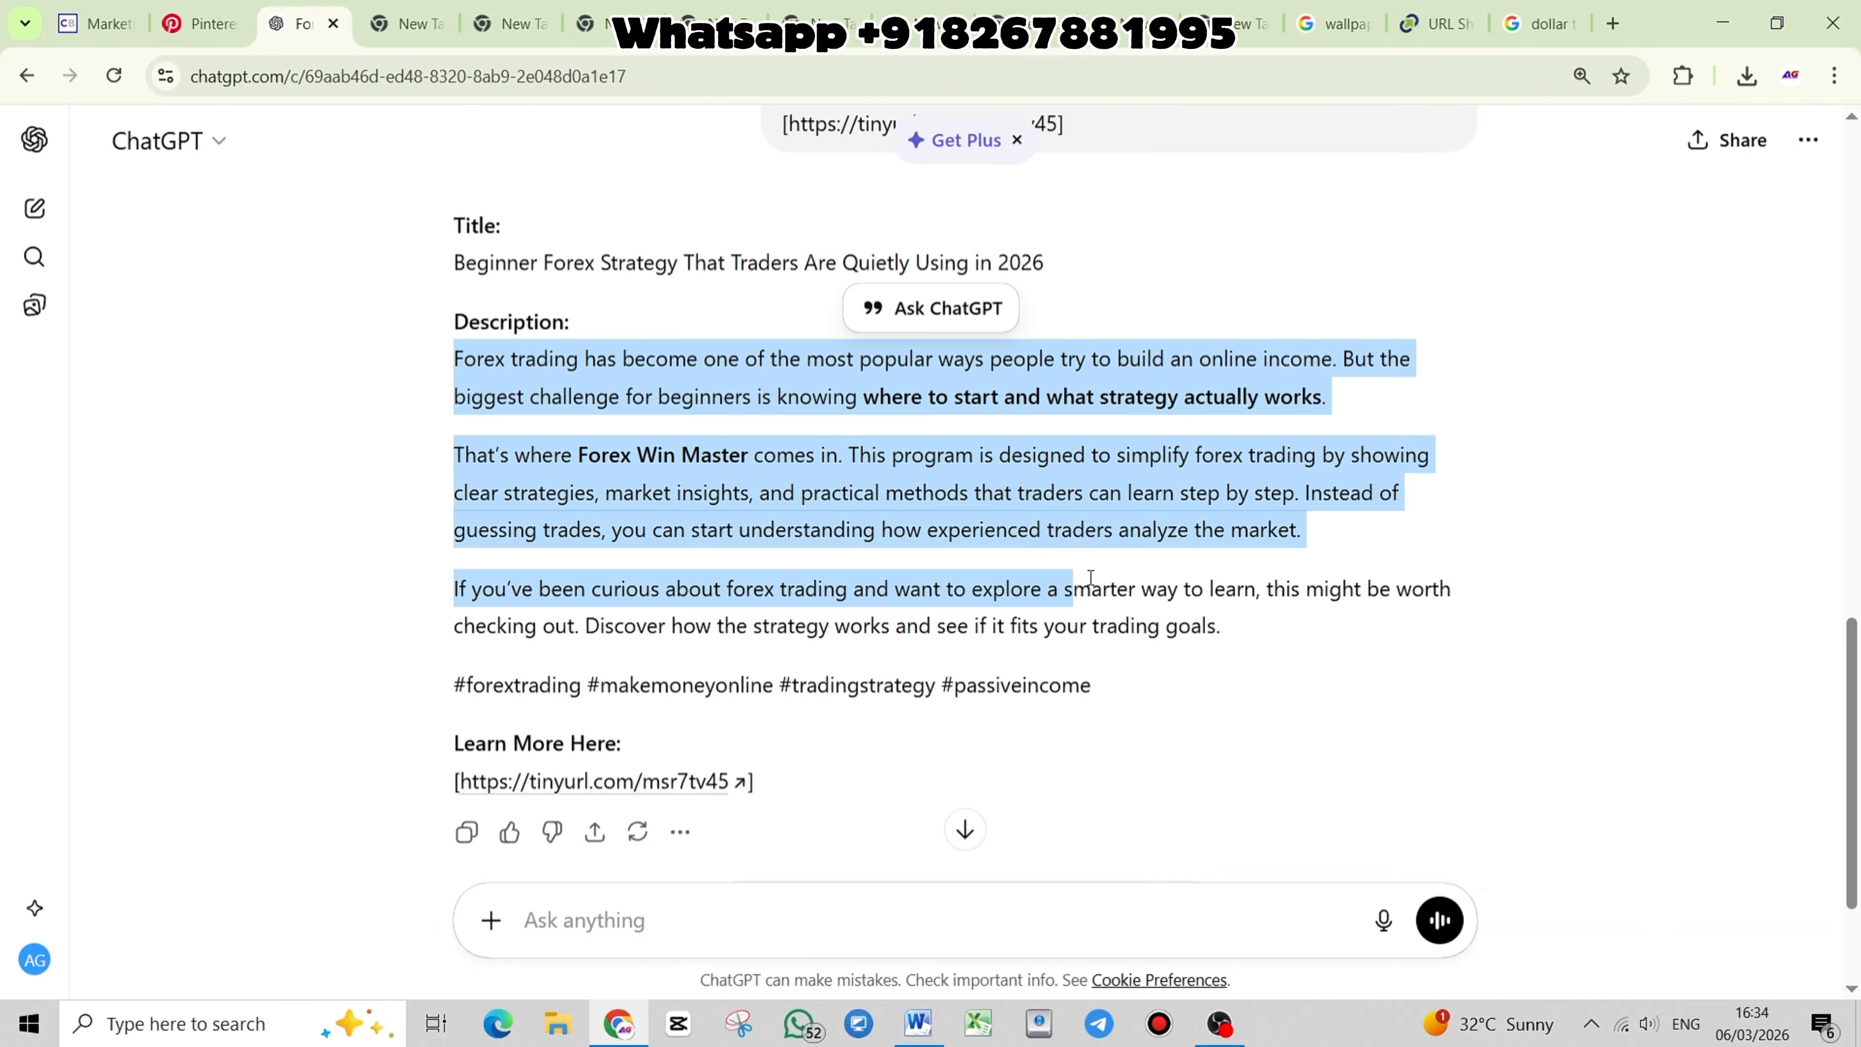
pyautogui.click(943, 715)
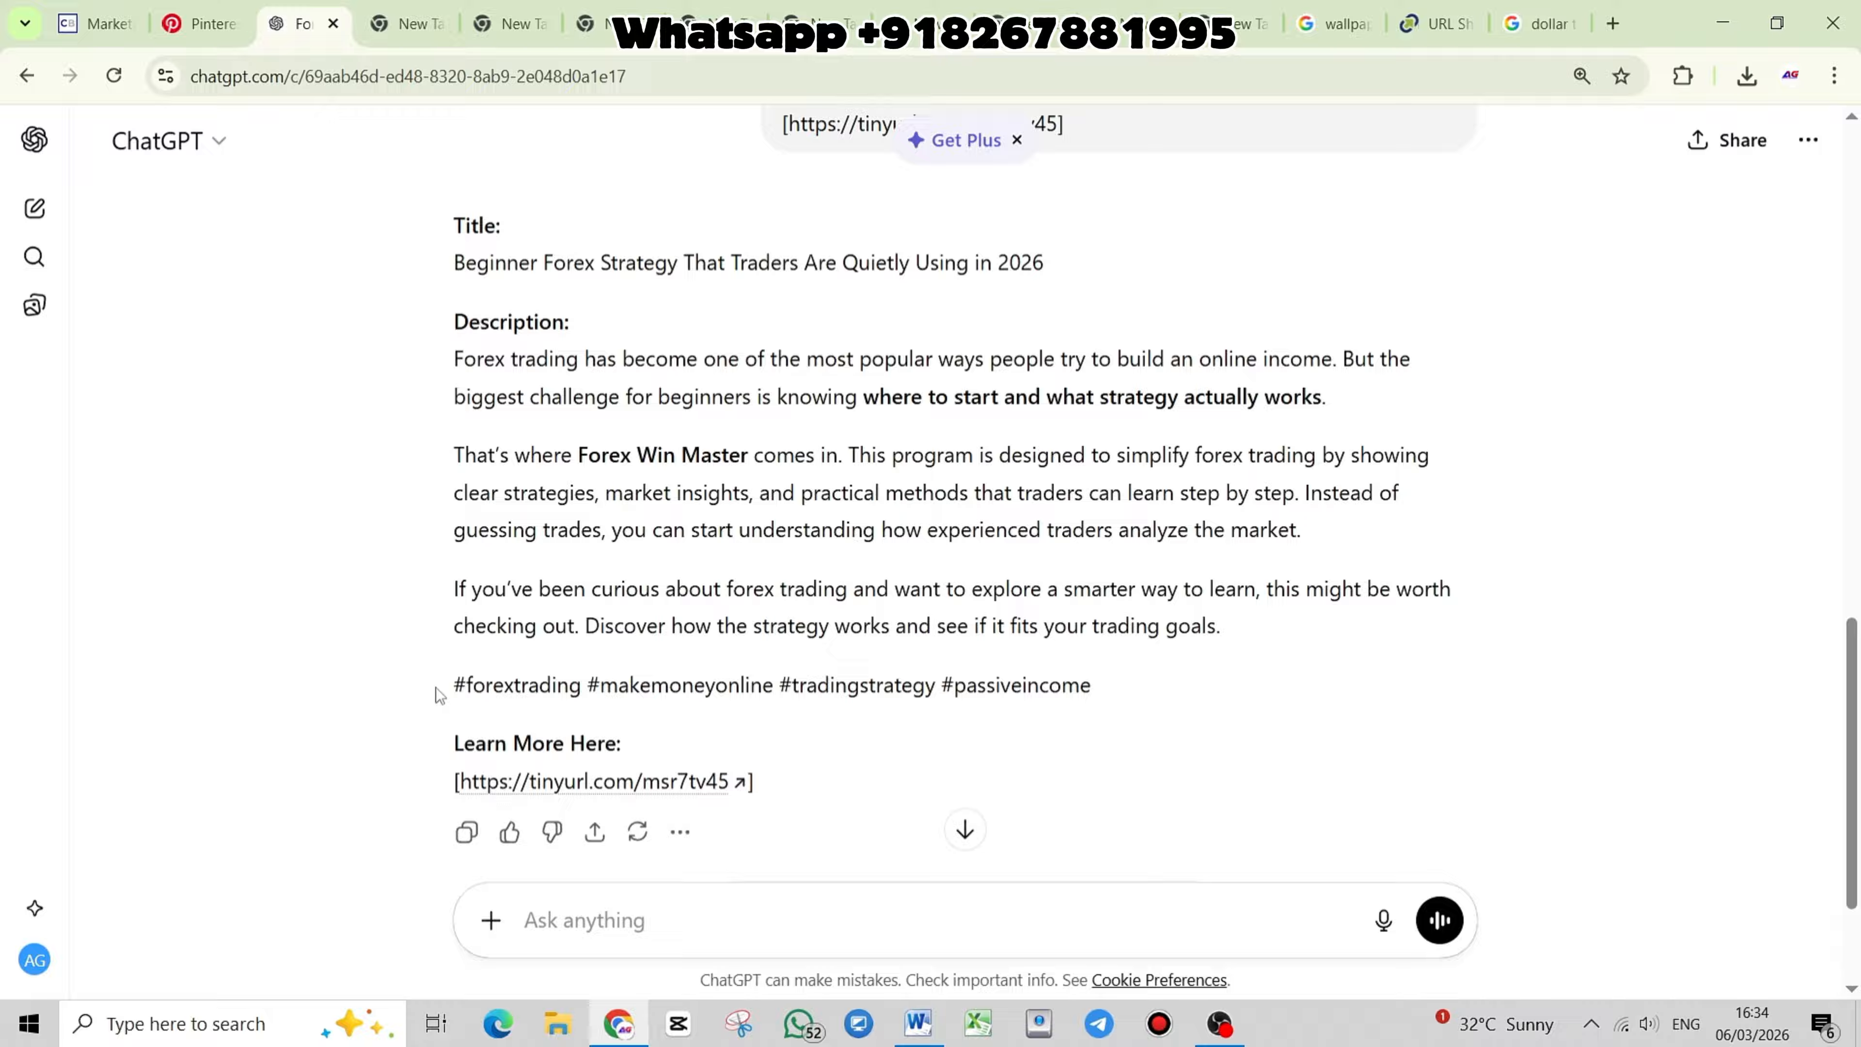
pyautogui.moveTo(438, 693); pyautogui.dragTo(1232, 698)
pyautogui.scroll(-1, 954, 682)
pyautogui.scroll(-1, 954, 682)
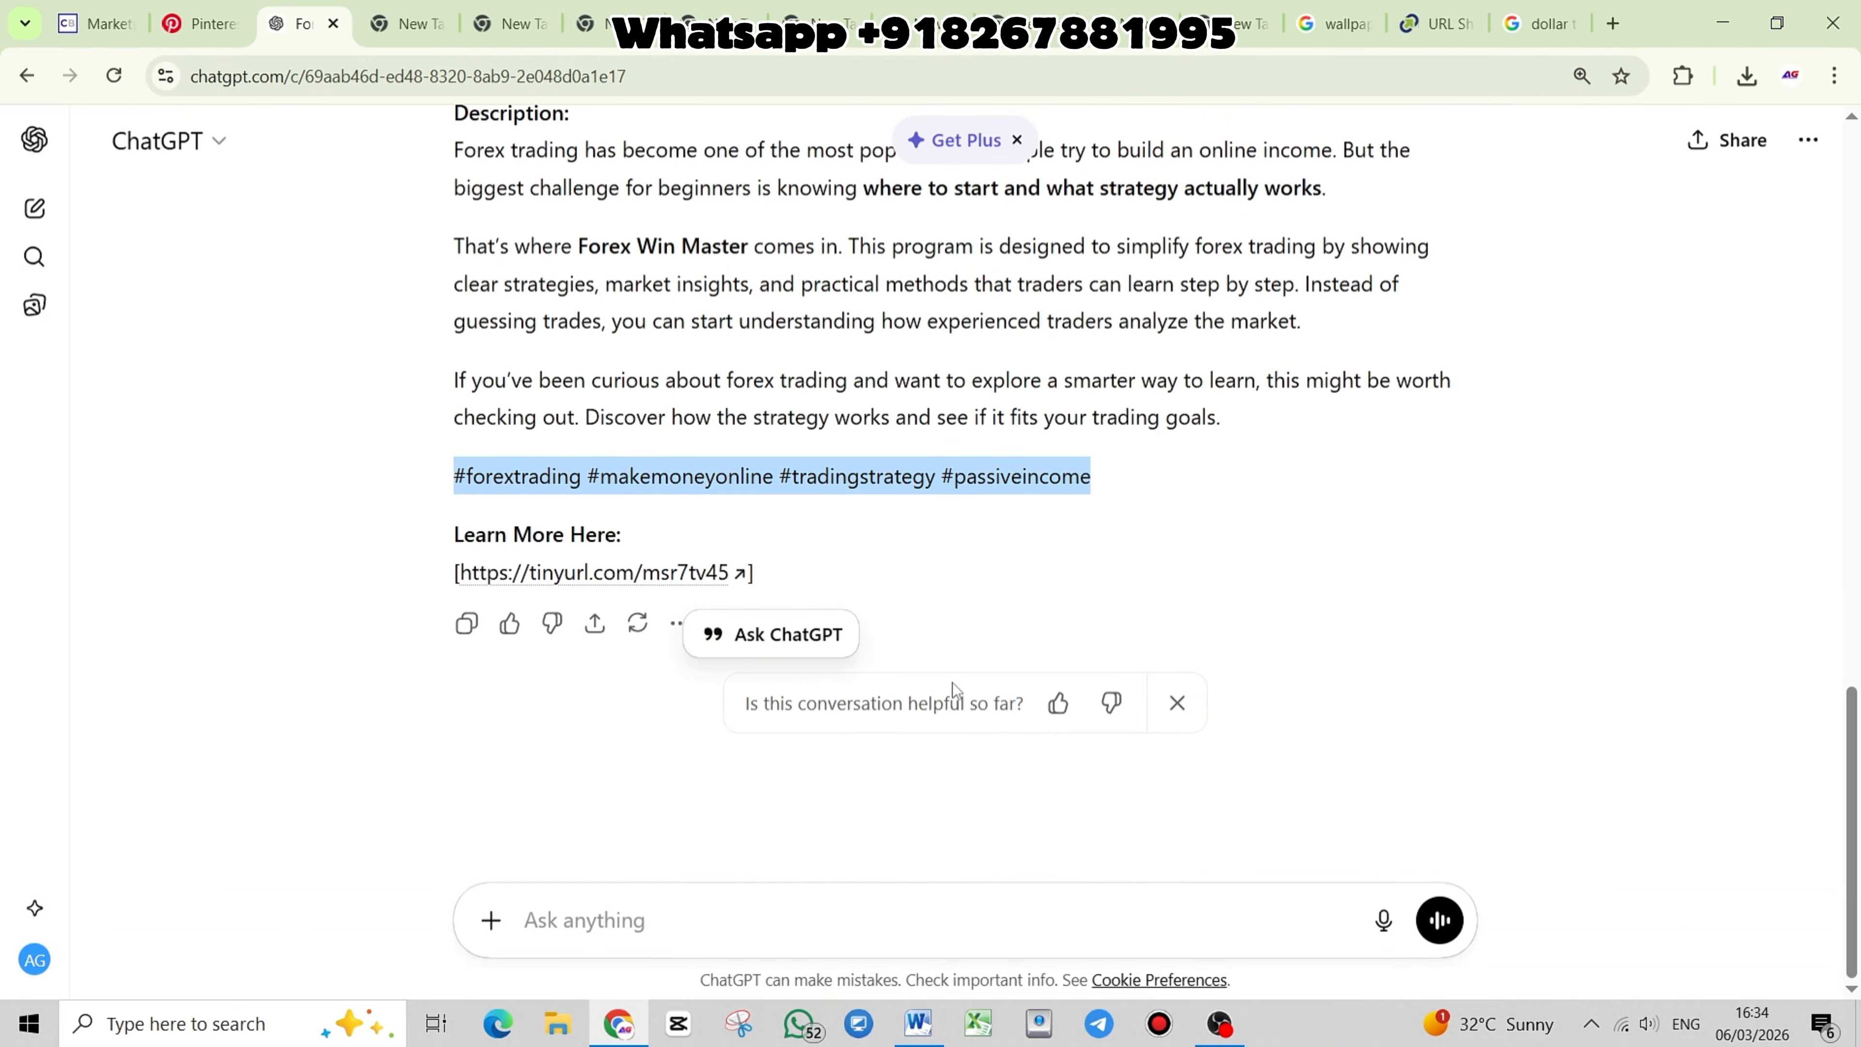
pyautogui.scroll(1, 952, 682)
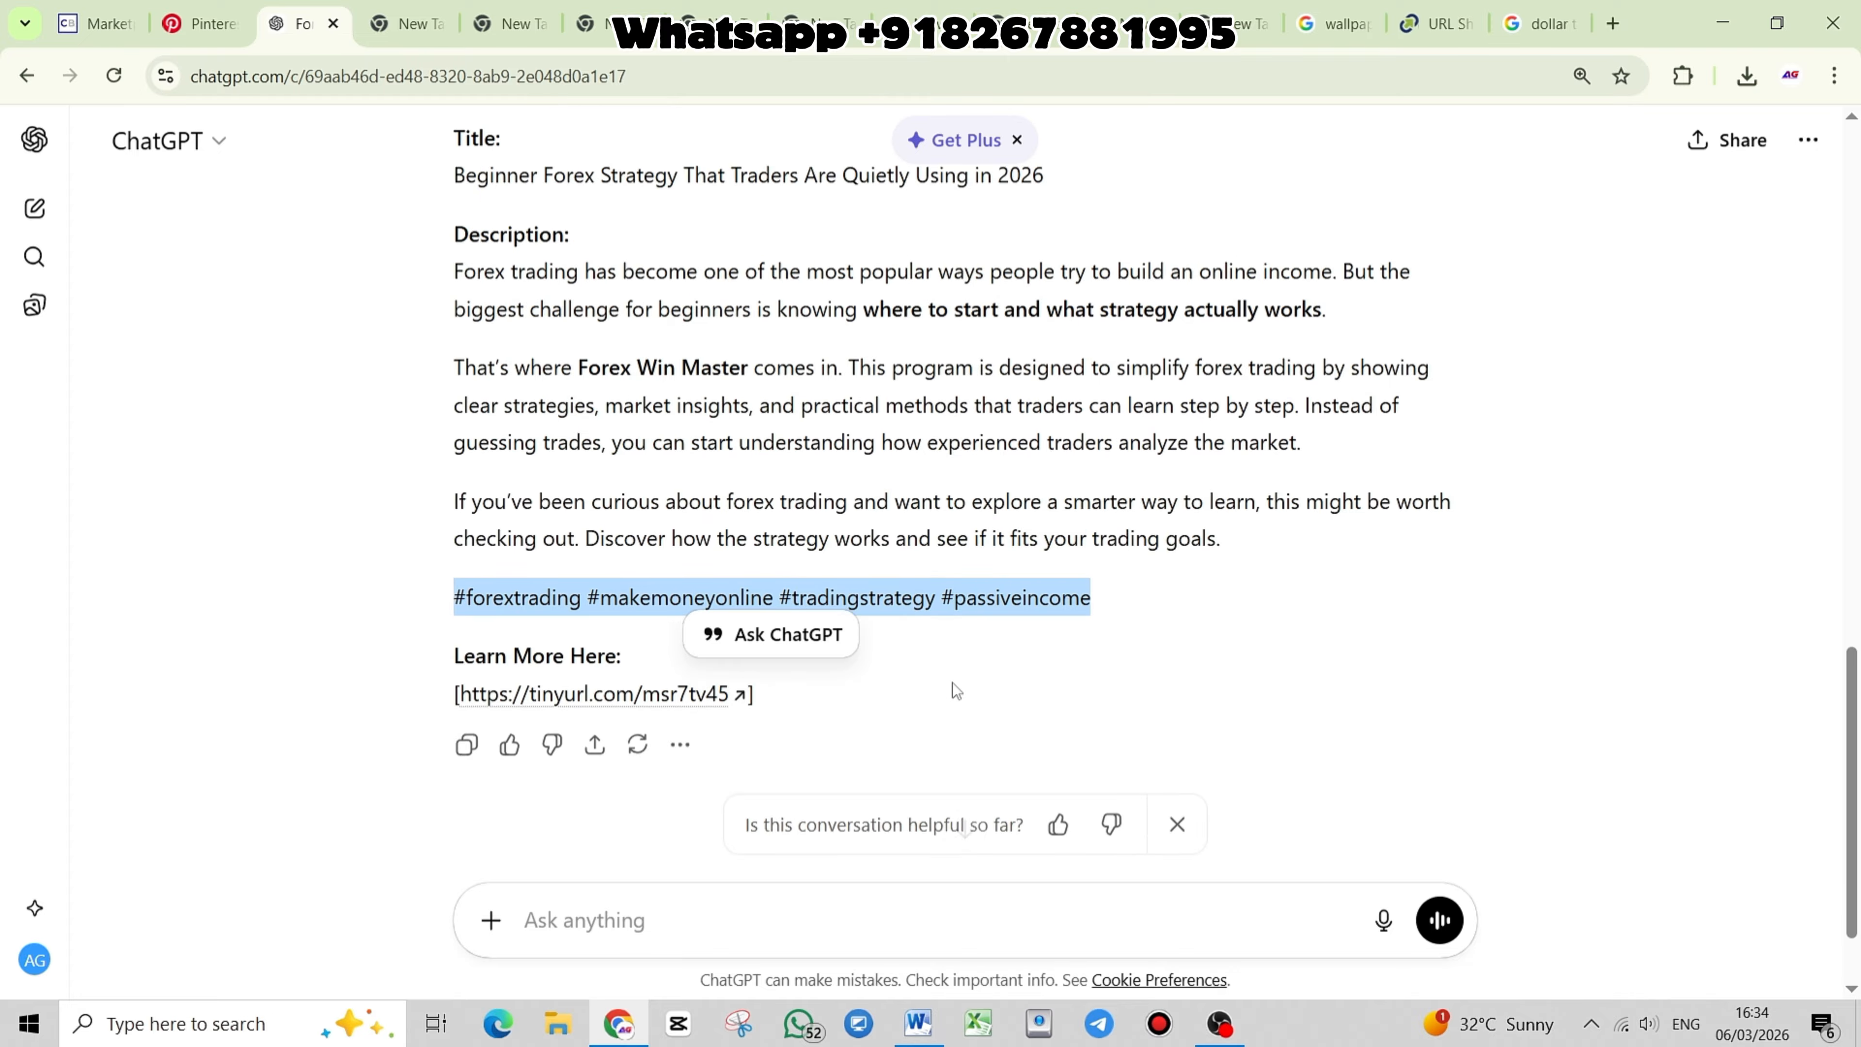
pyautogui.click(1173, 823)
pyautogui.scroll(1, 725, 669)
pyautogui.click(649, 644)
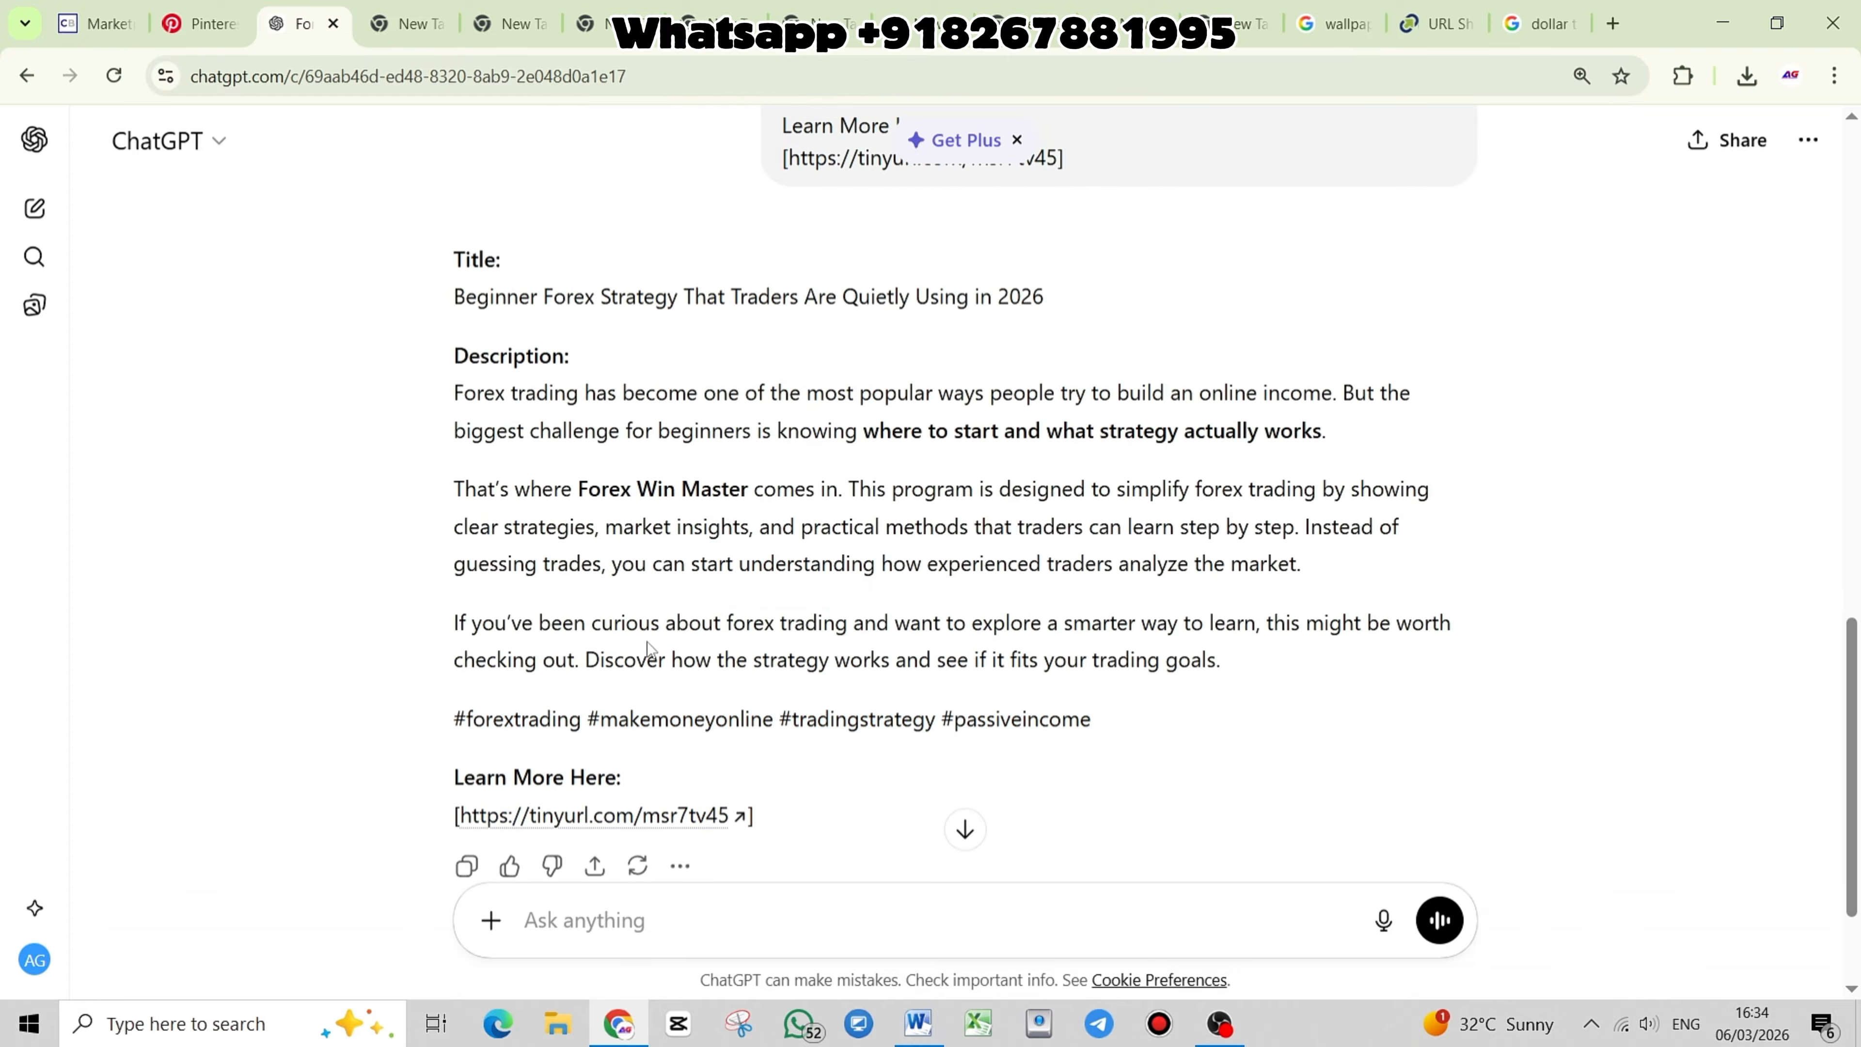
# Switch to Pinterest, open the Pin creation page from the profile and look through the existing Pin drafts
pyautogui.click(234, 28)
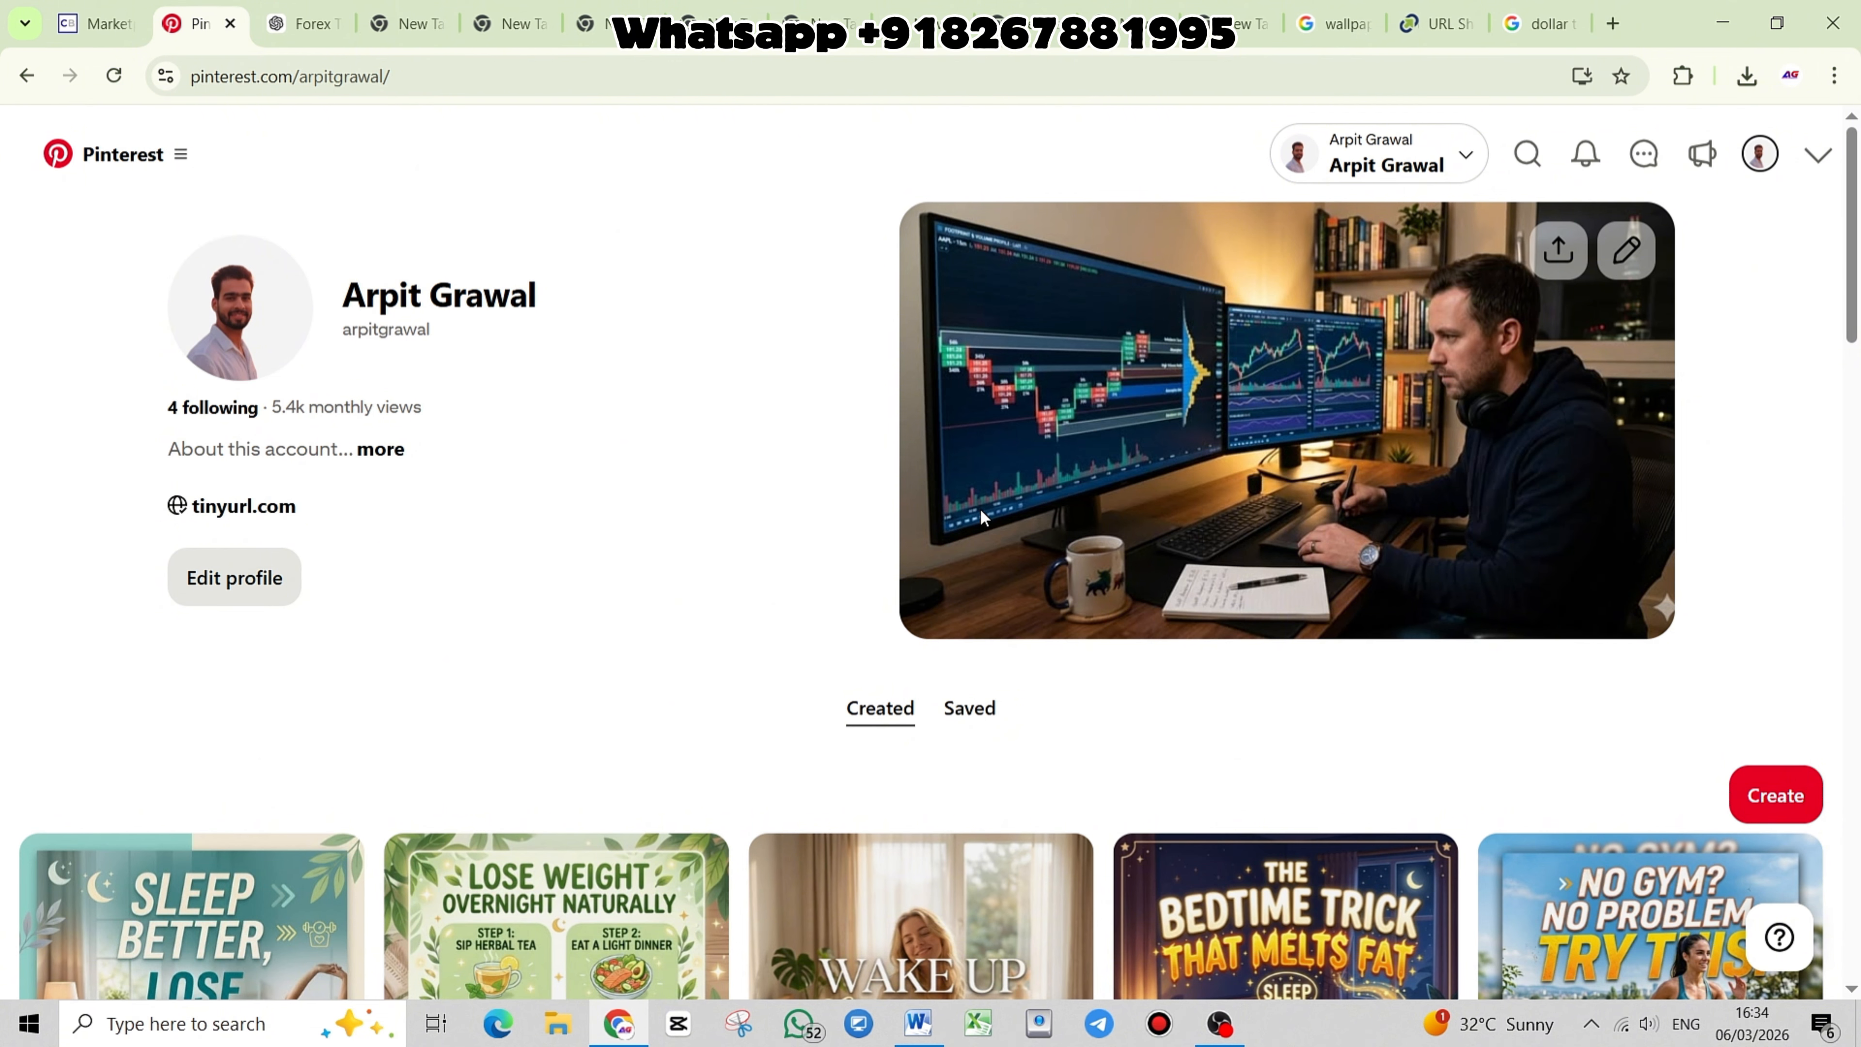
pyautogui.click(1769, 801)
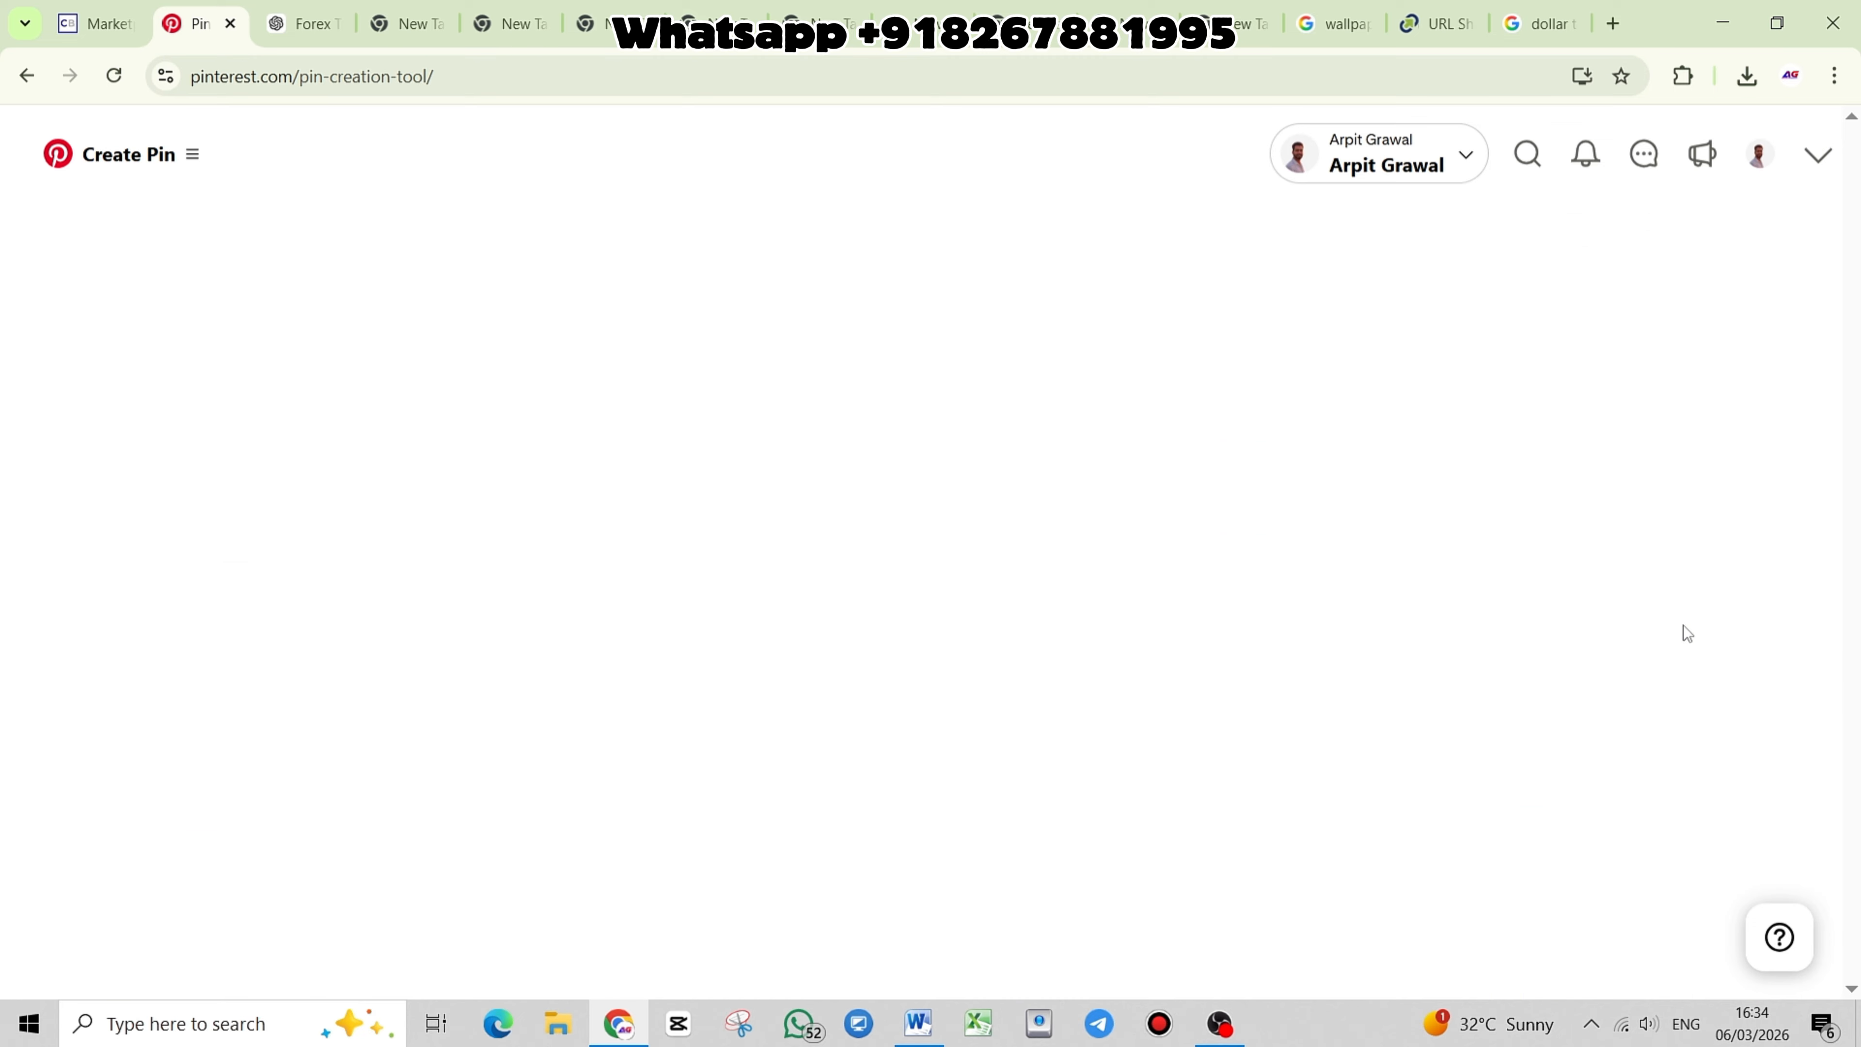
pyautogui.click(1685, 629)
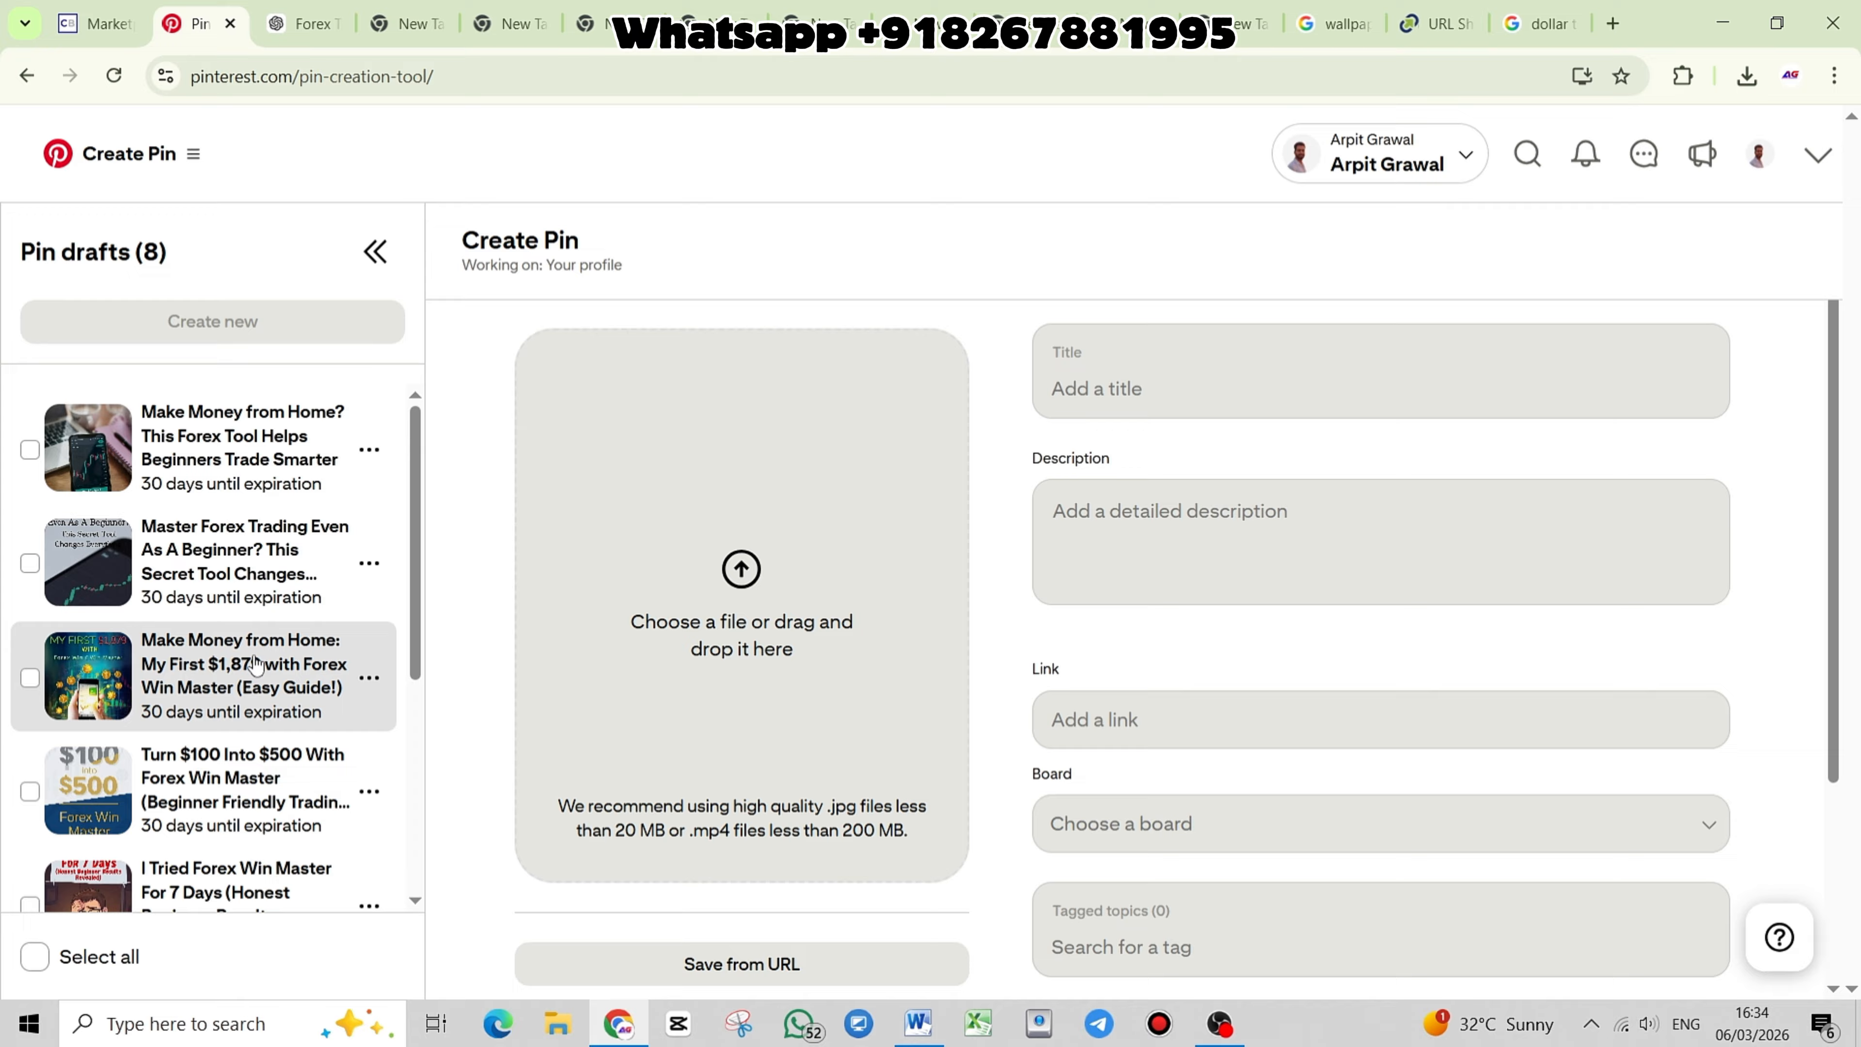
pyautogui.scroll(-5, 261, 660)
pyautogui.scroll(5, 264, 671)
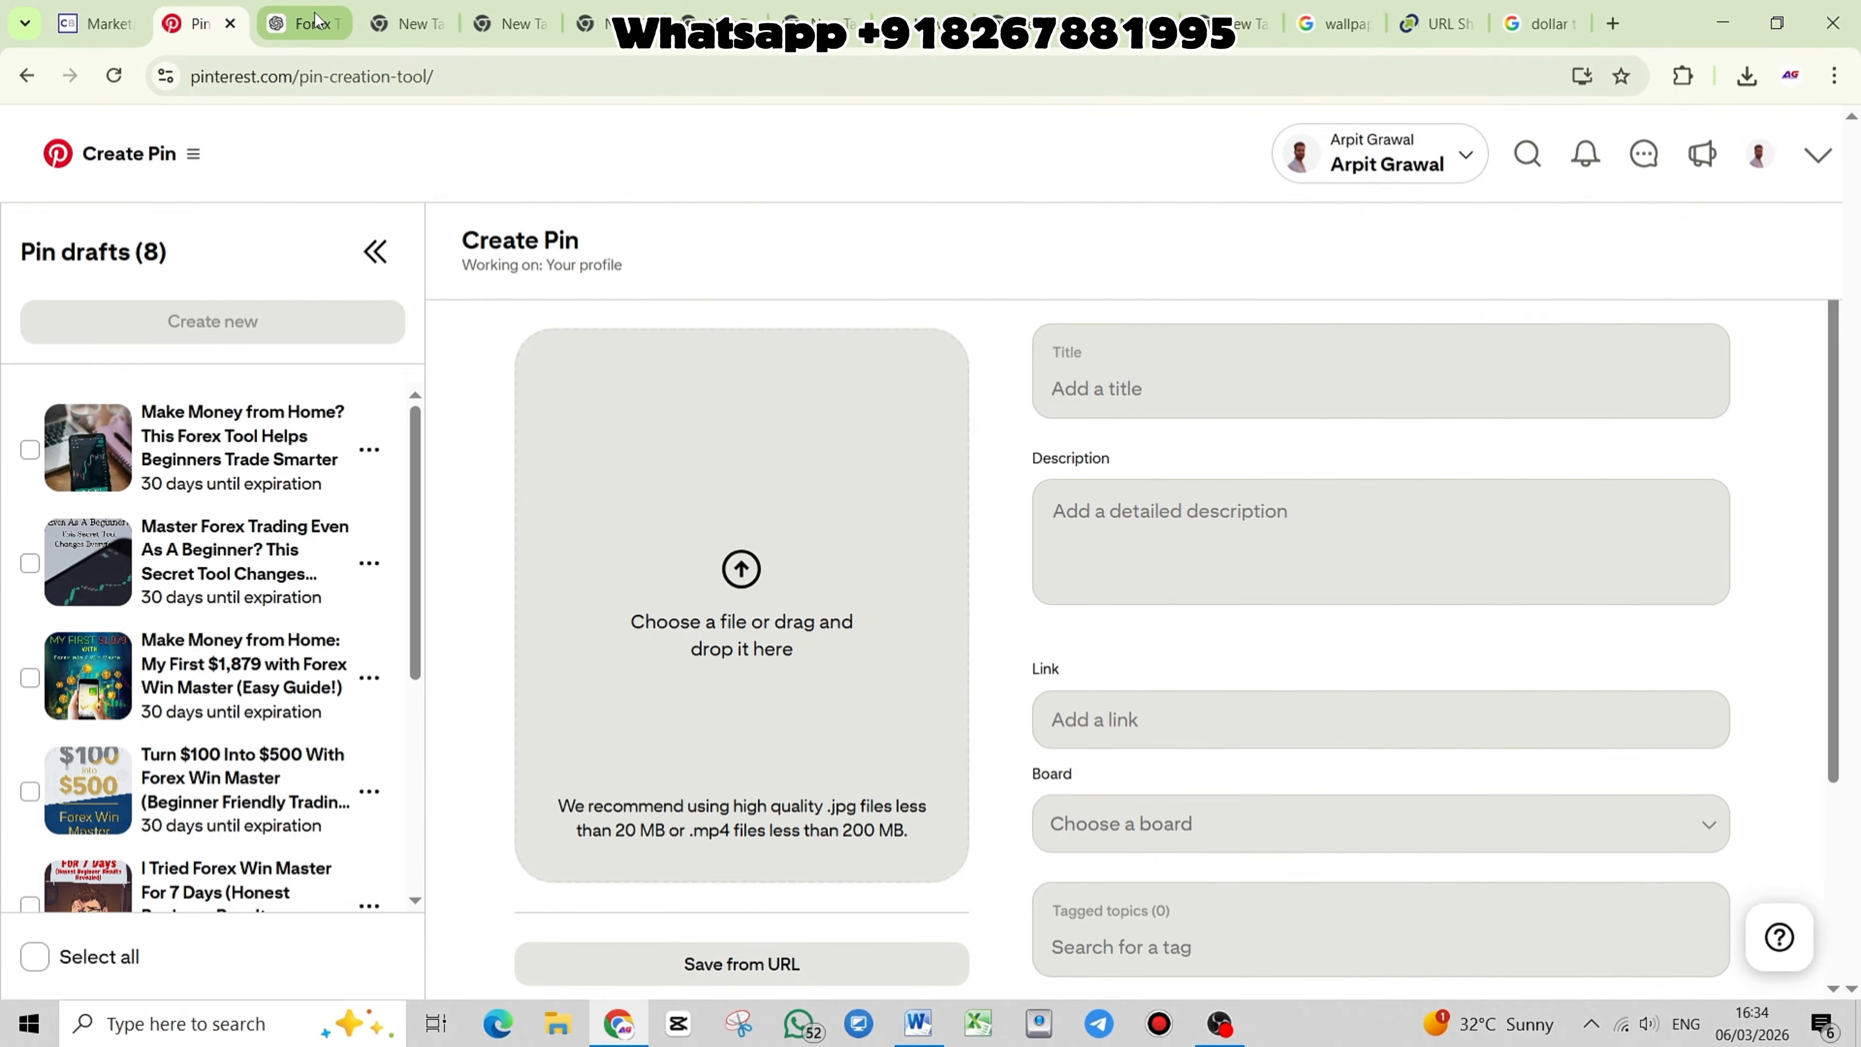
# Return to ChatGPT and copy the title "Beginner Forex Strategy That Traders Are Quietly Using in 2026"
pyautogui.click(302, 24)
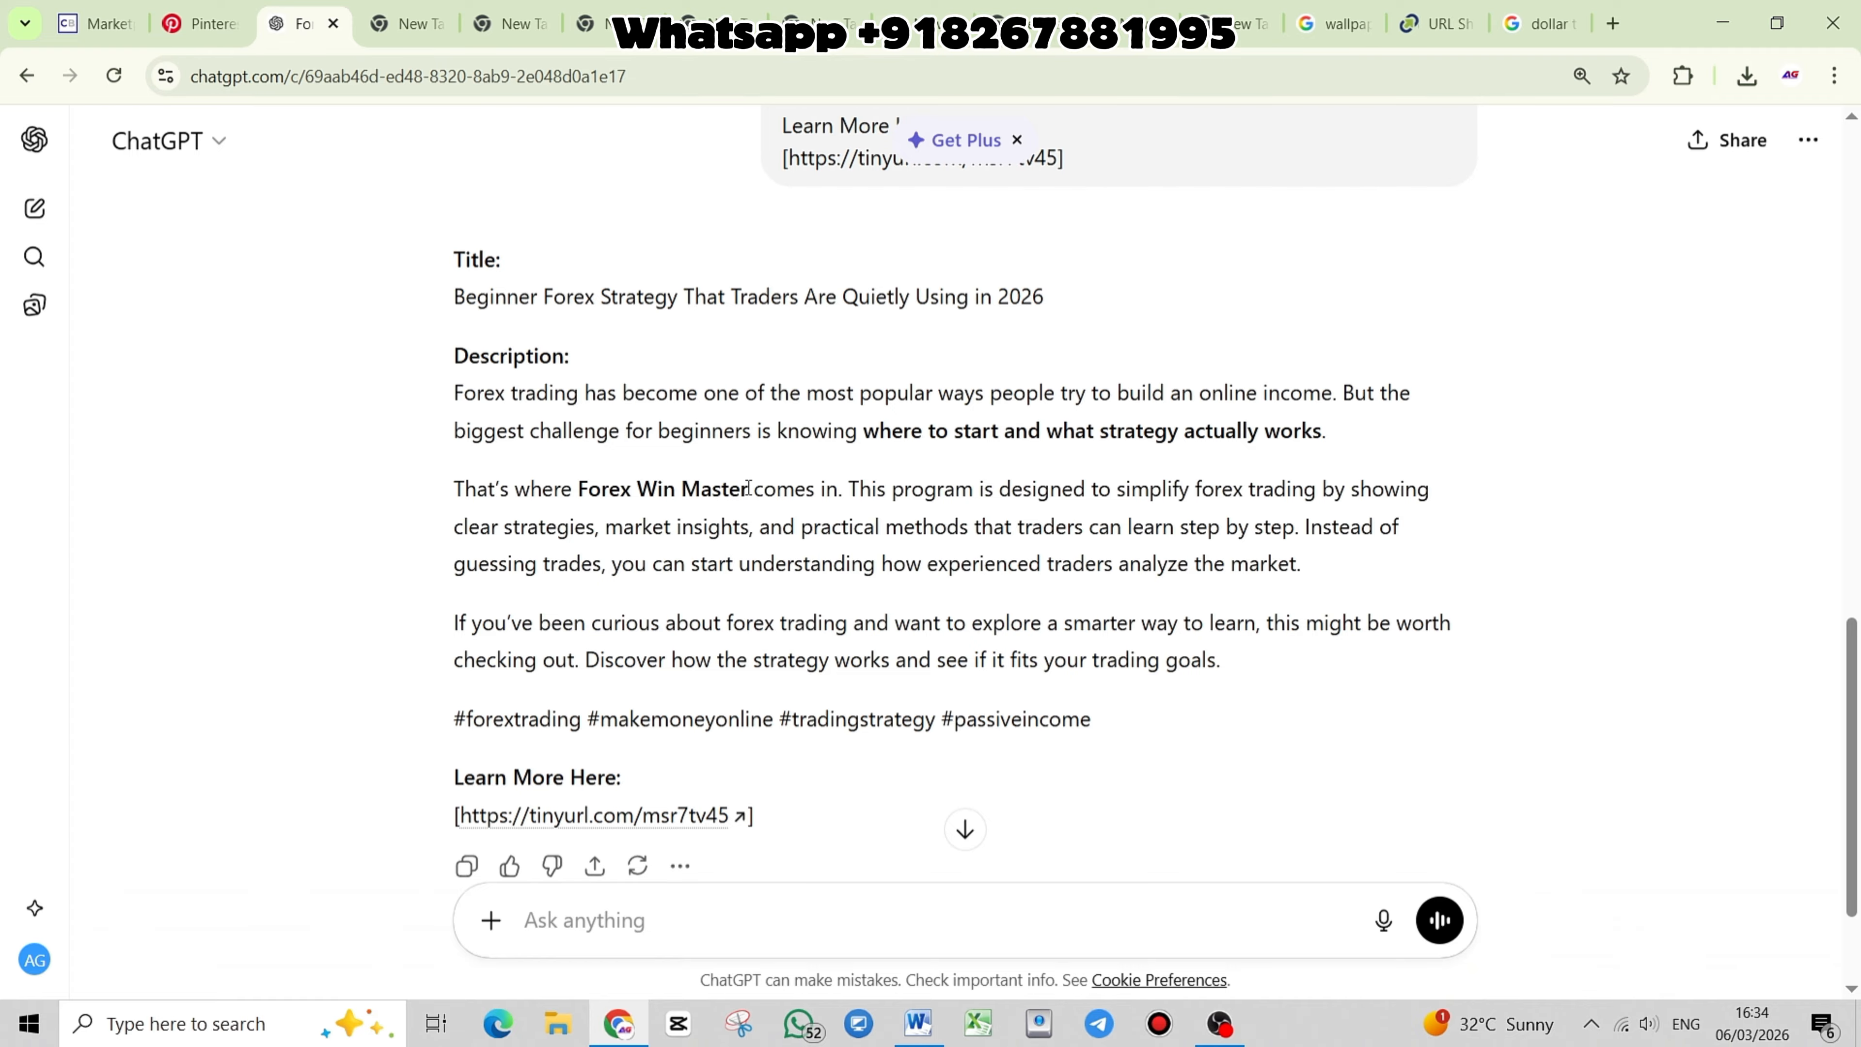
pyautogui.moveTo(455, 297); pyautogui.dragTo(1055, 307)
pyautogui.rightClick(923, 295)
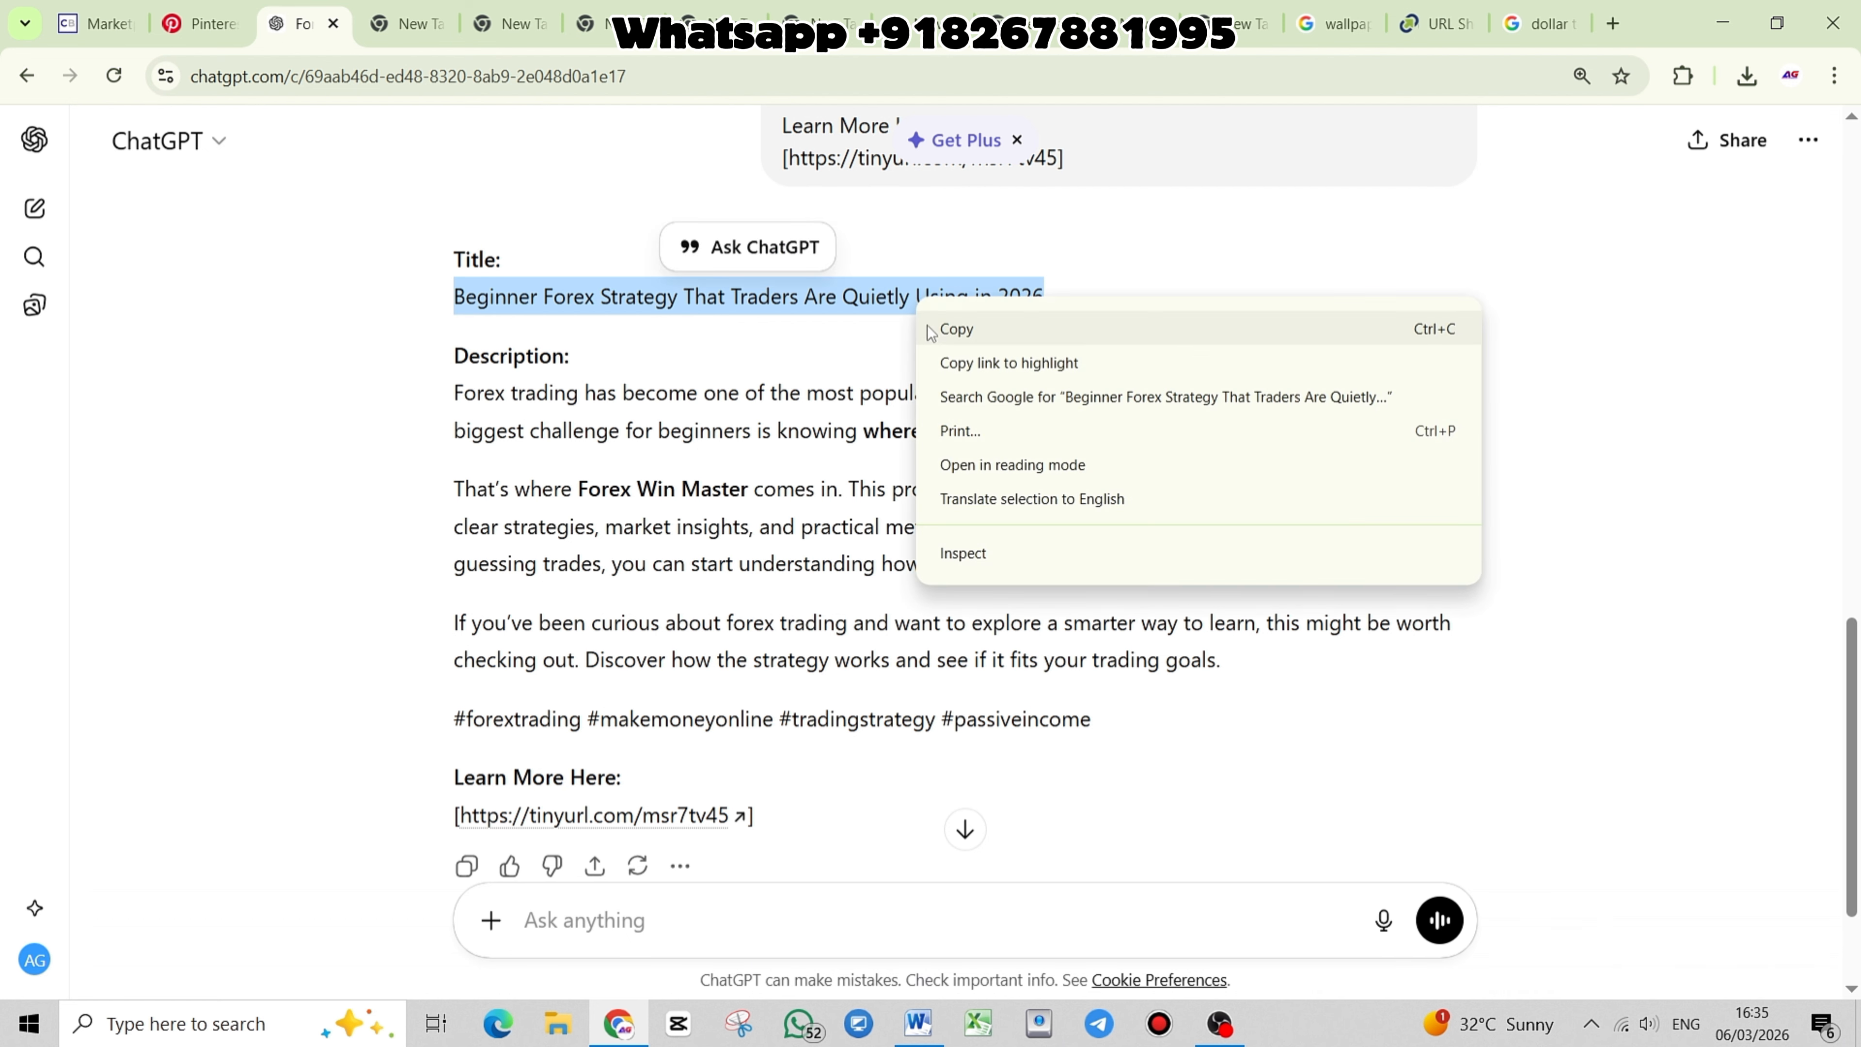
pyautogui.click(948, 331)
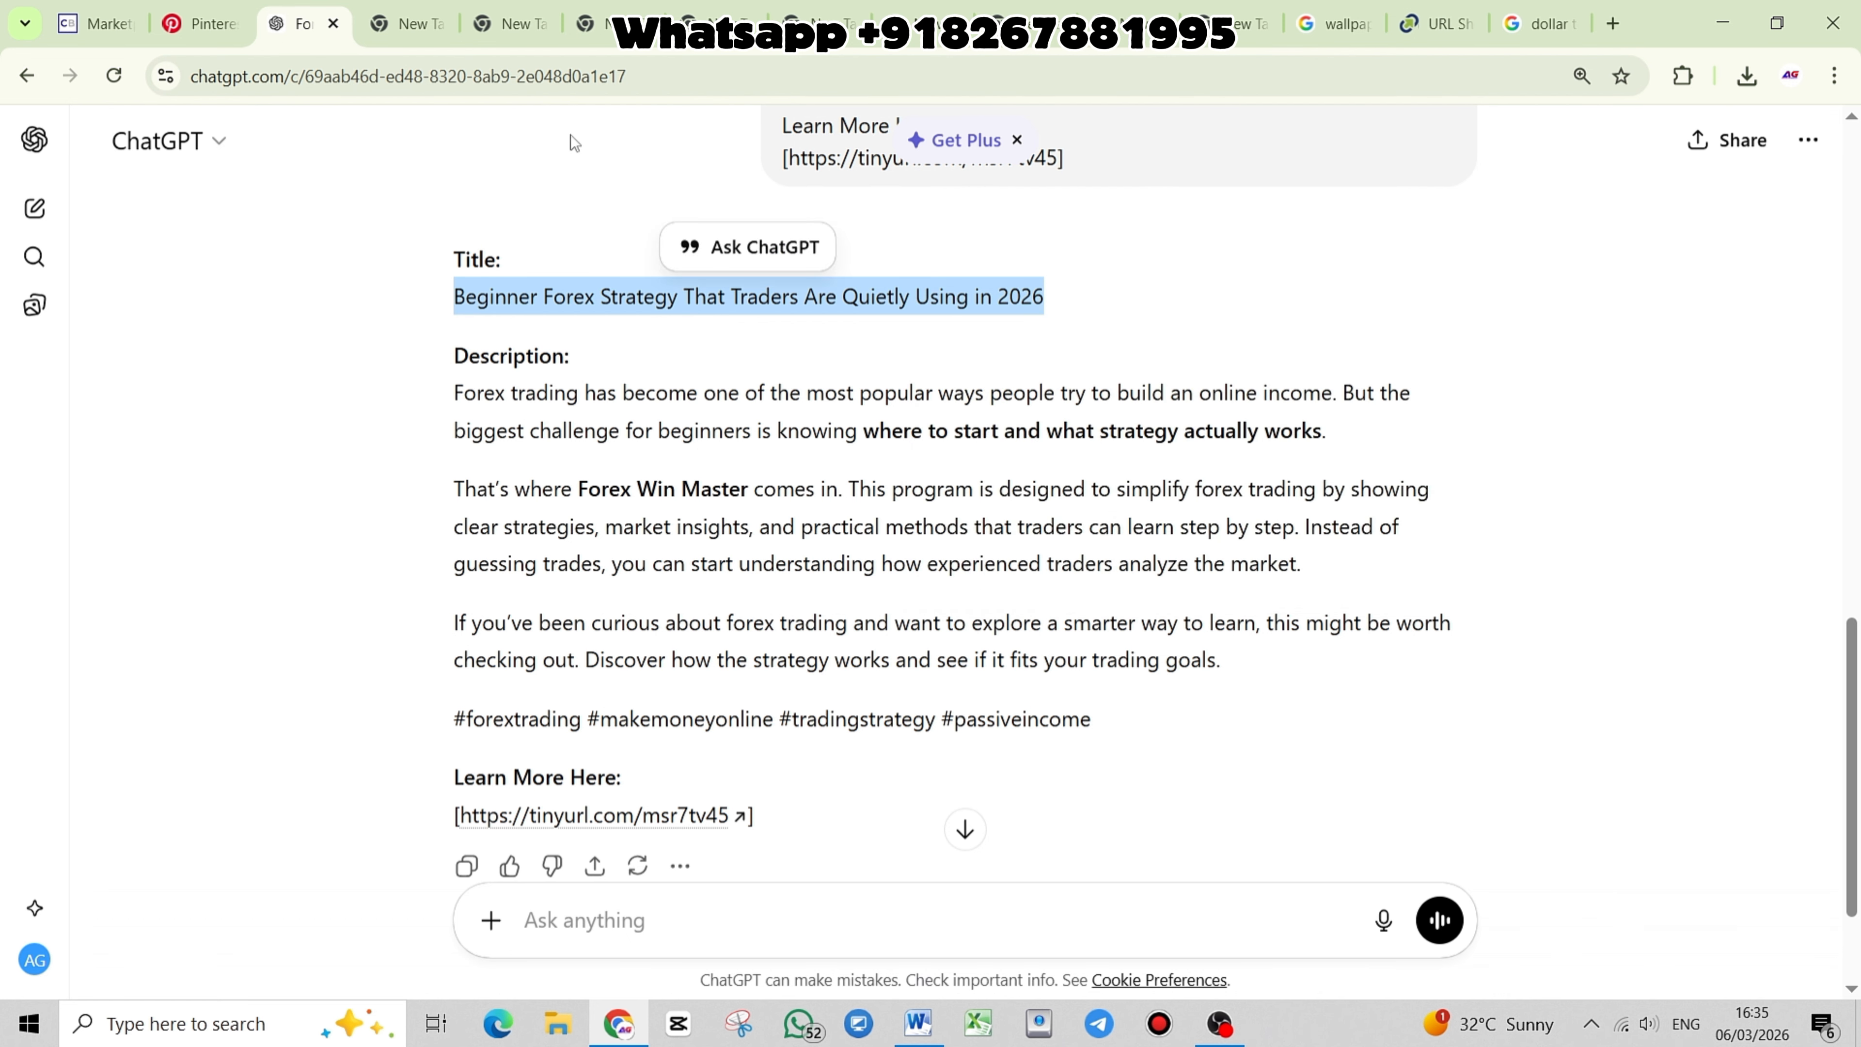
# Open Meta AI from the AI bookmarks in an empty browser tab and collapse its sidebar
pyautogui.click(819, 16)
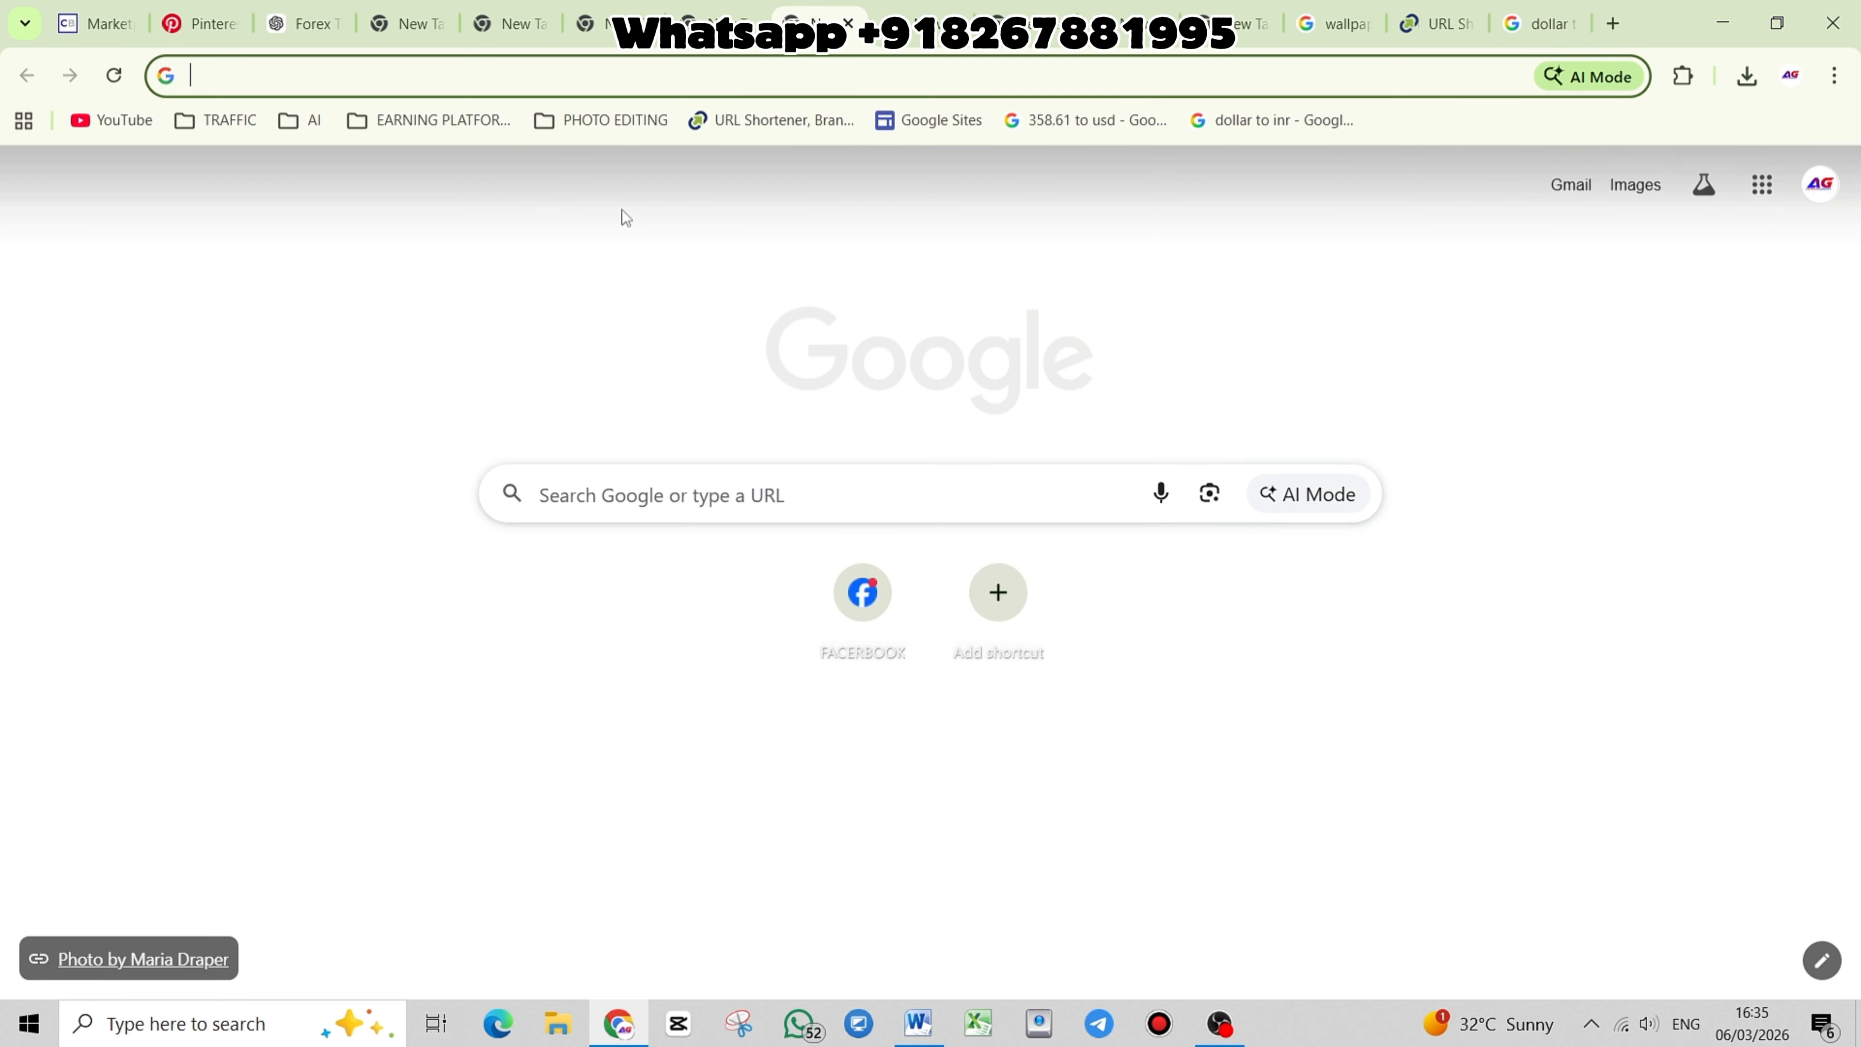
pyautogui.click(301, 119)
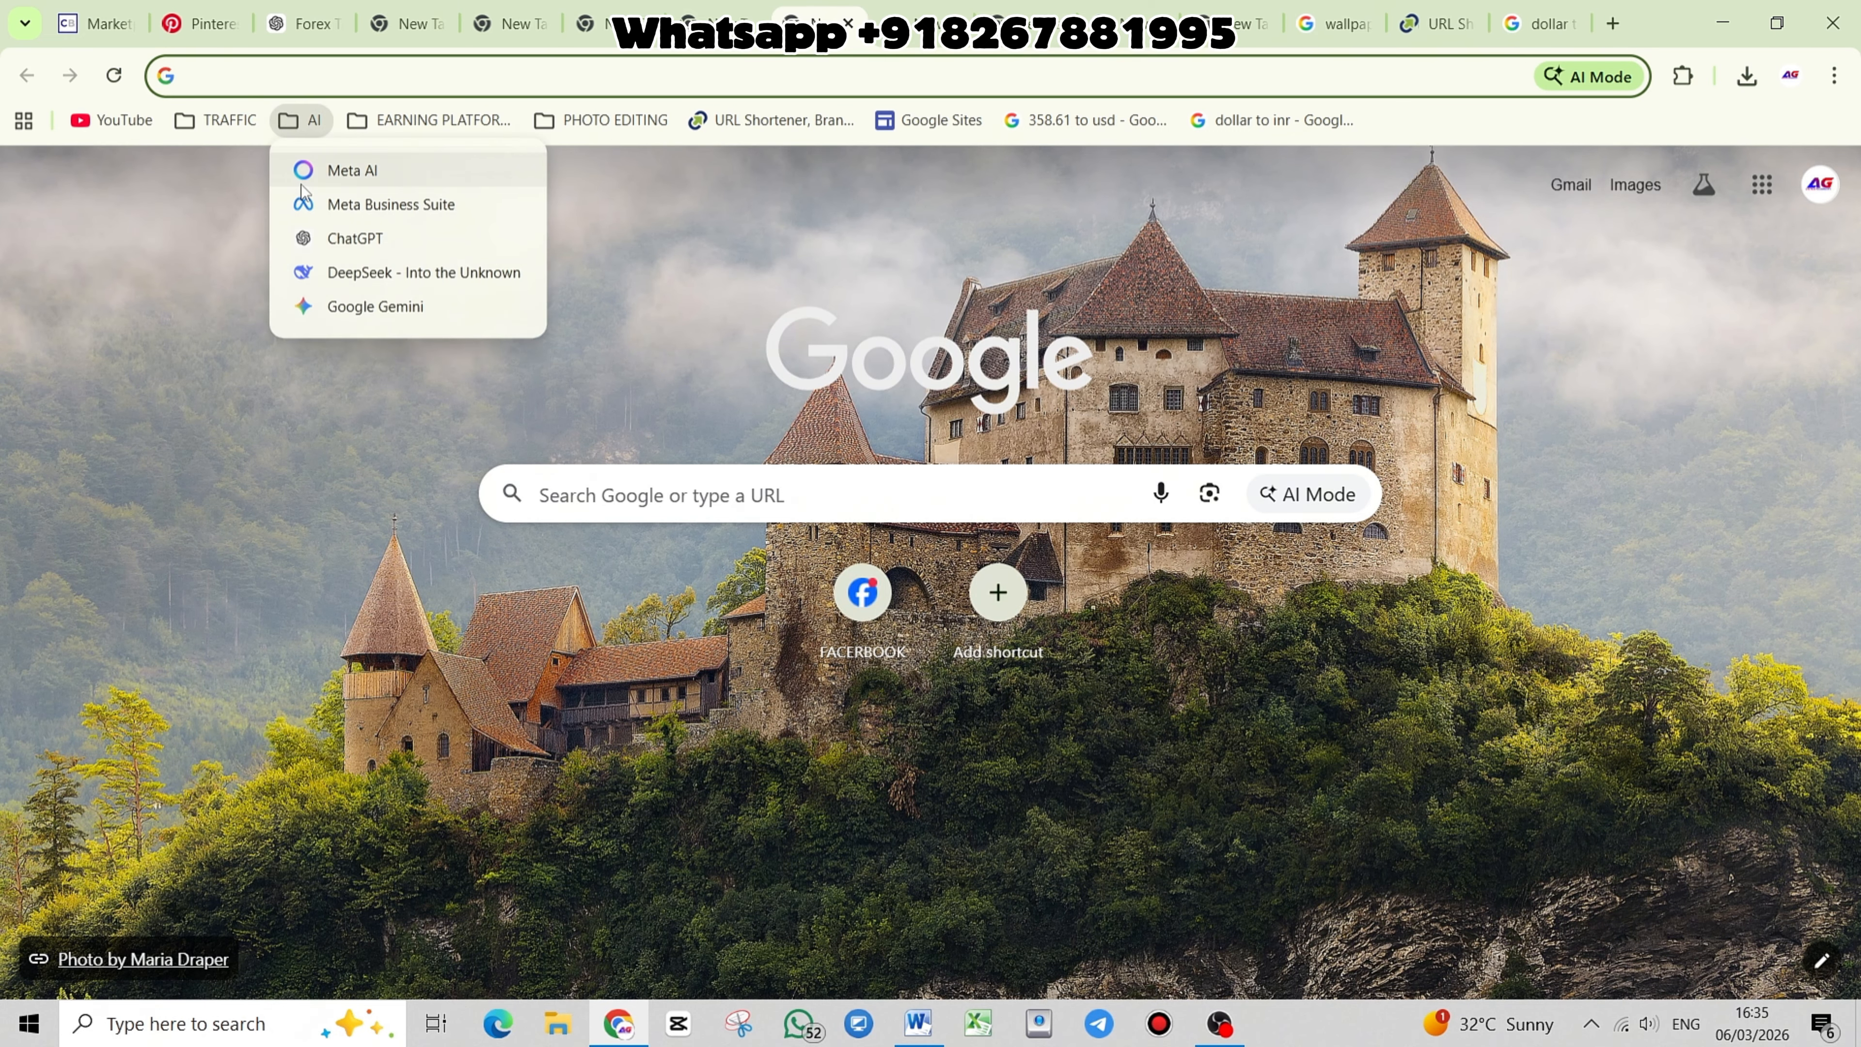
pyautogui.click(349, 181)
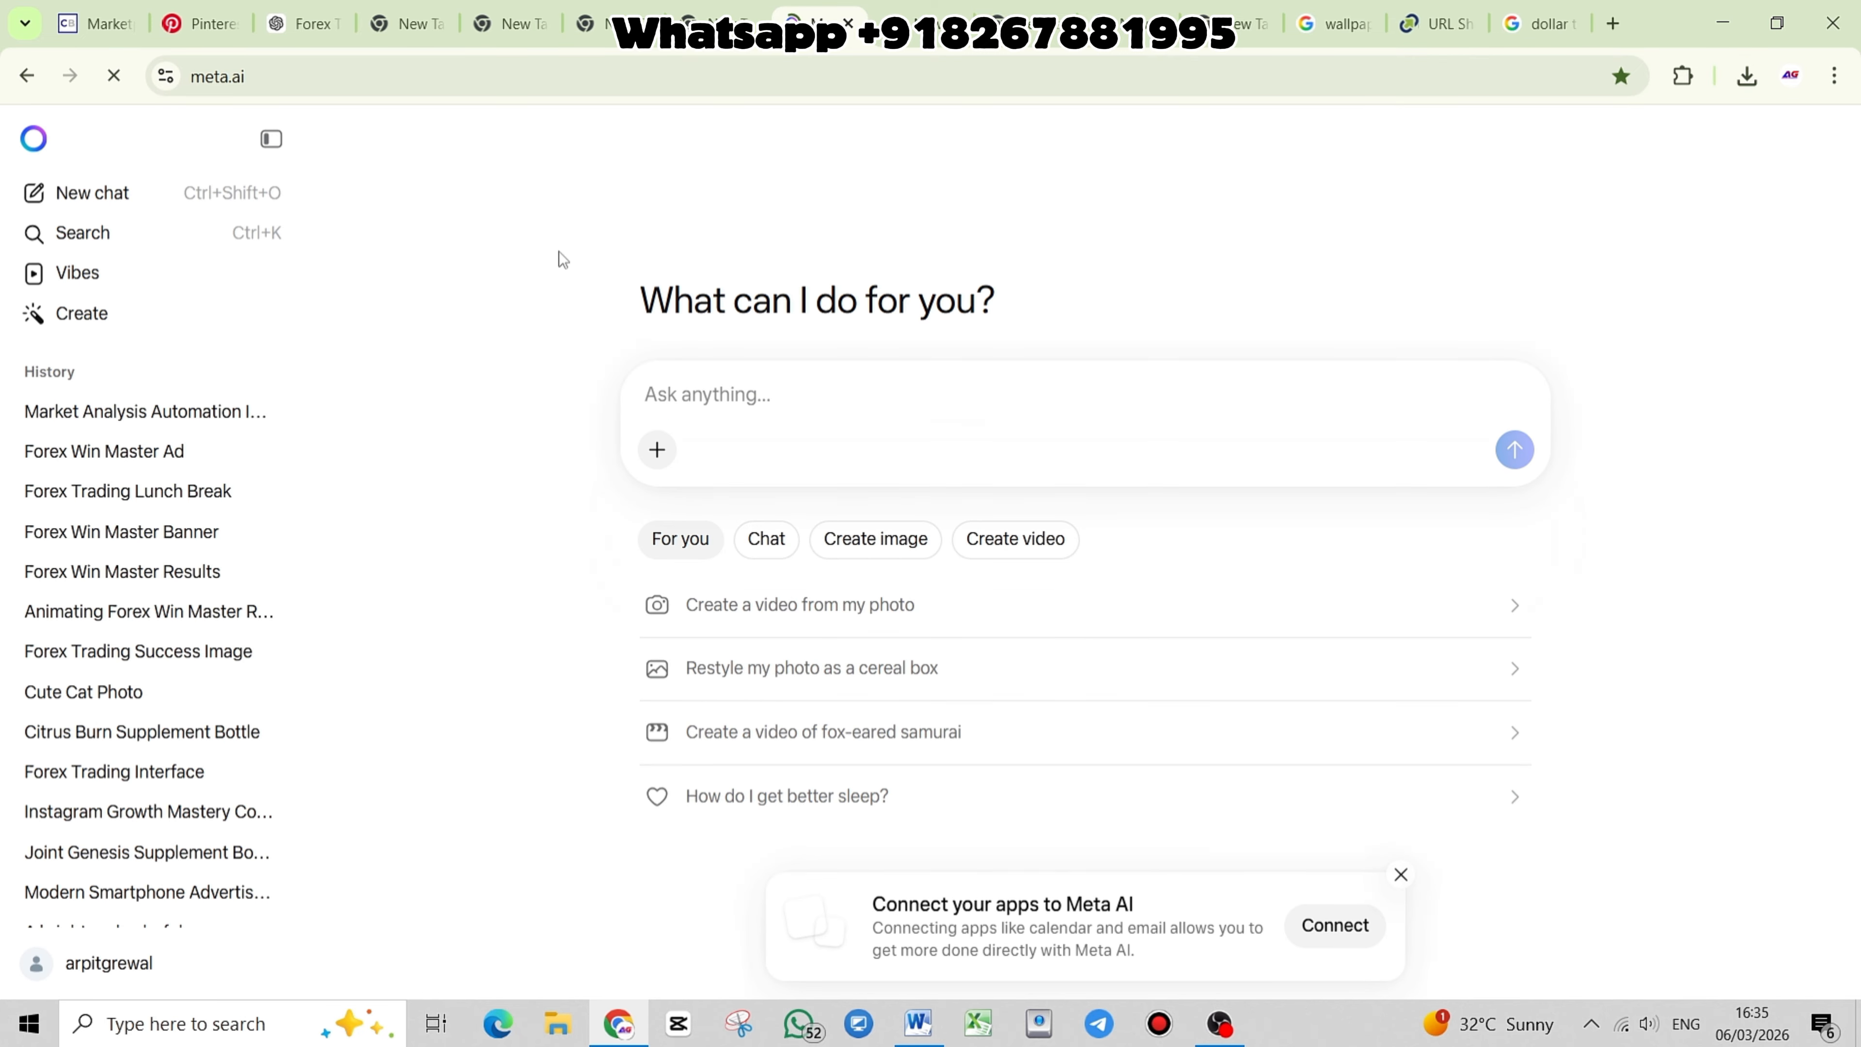
pyautogui.click(269, 142)
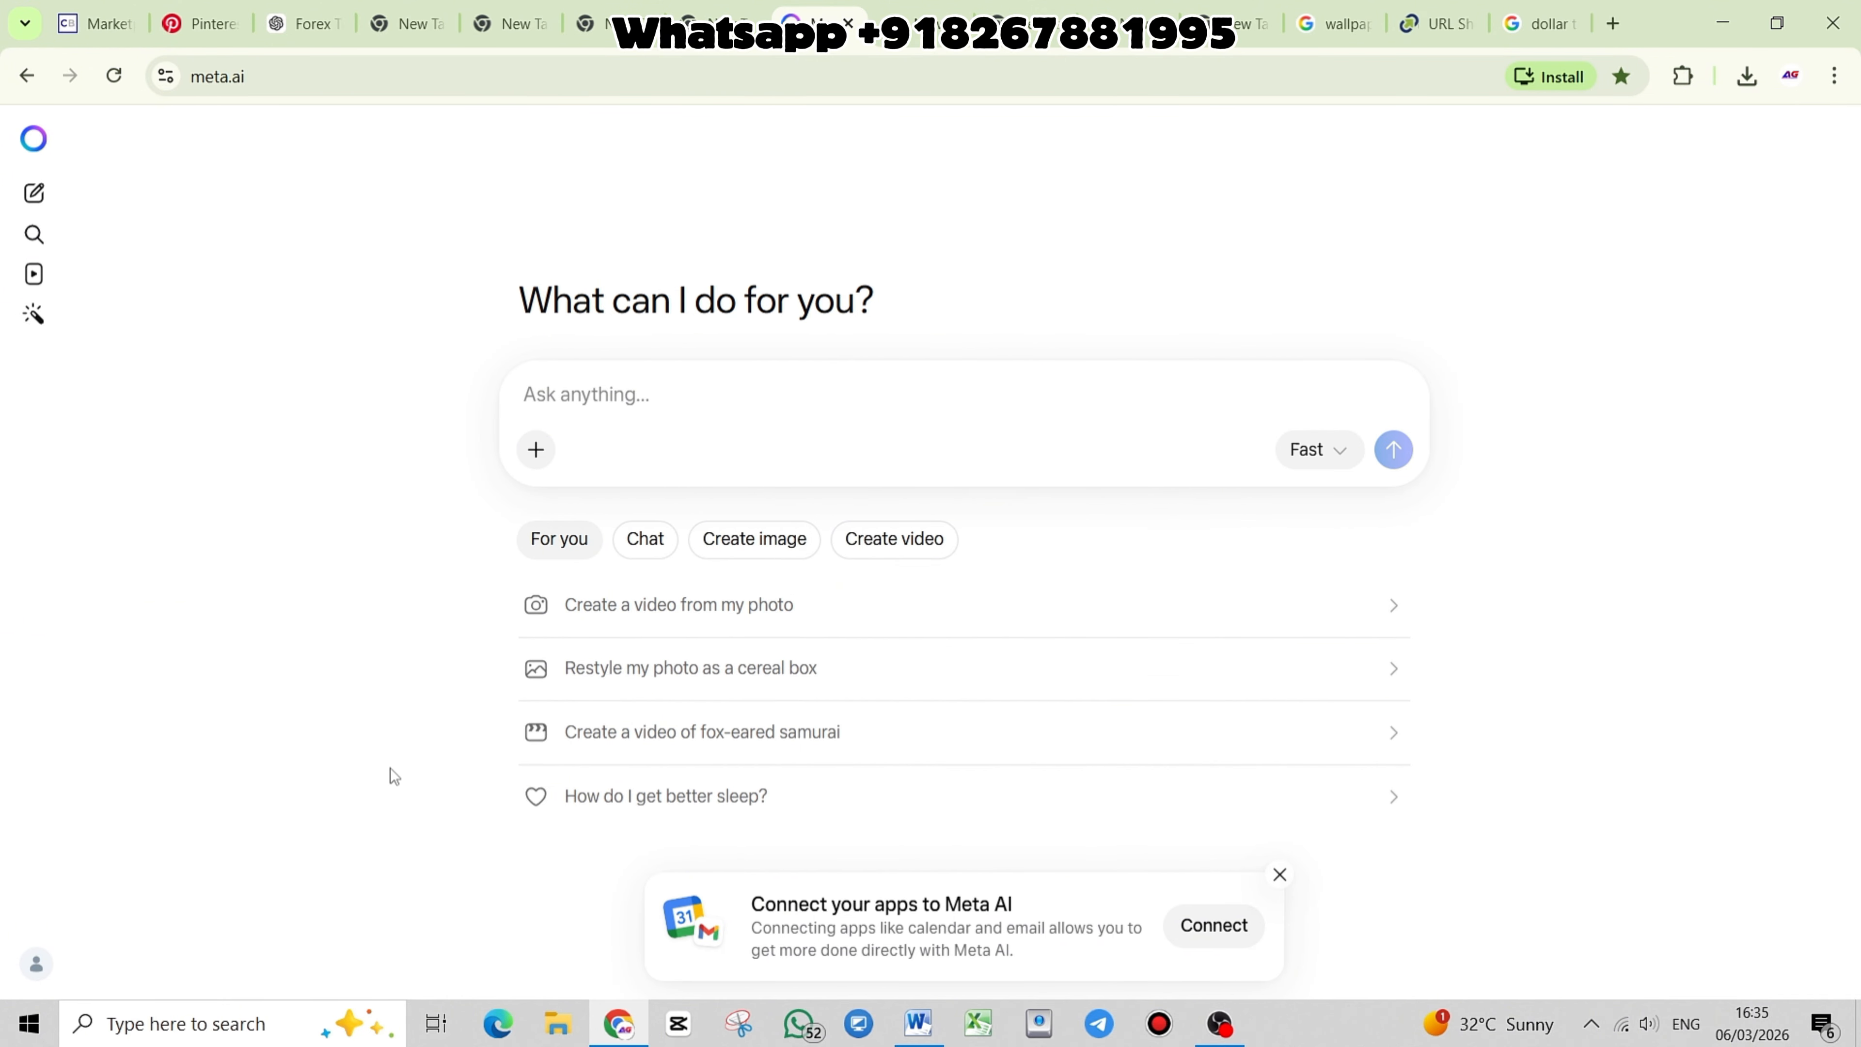
# Set the Meta AI prompt to image creation with the 9:16 aspect ratio
pyautogui.click(537, 451)
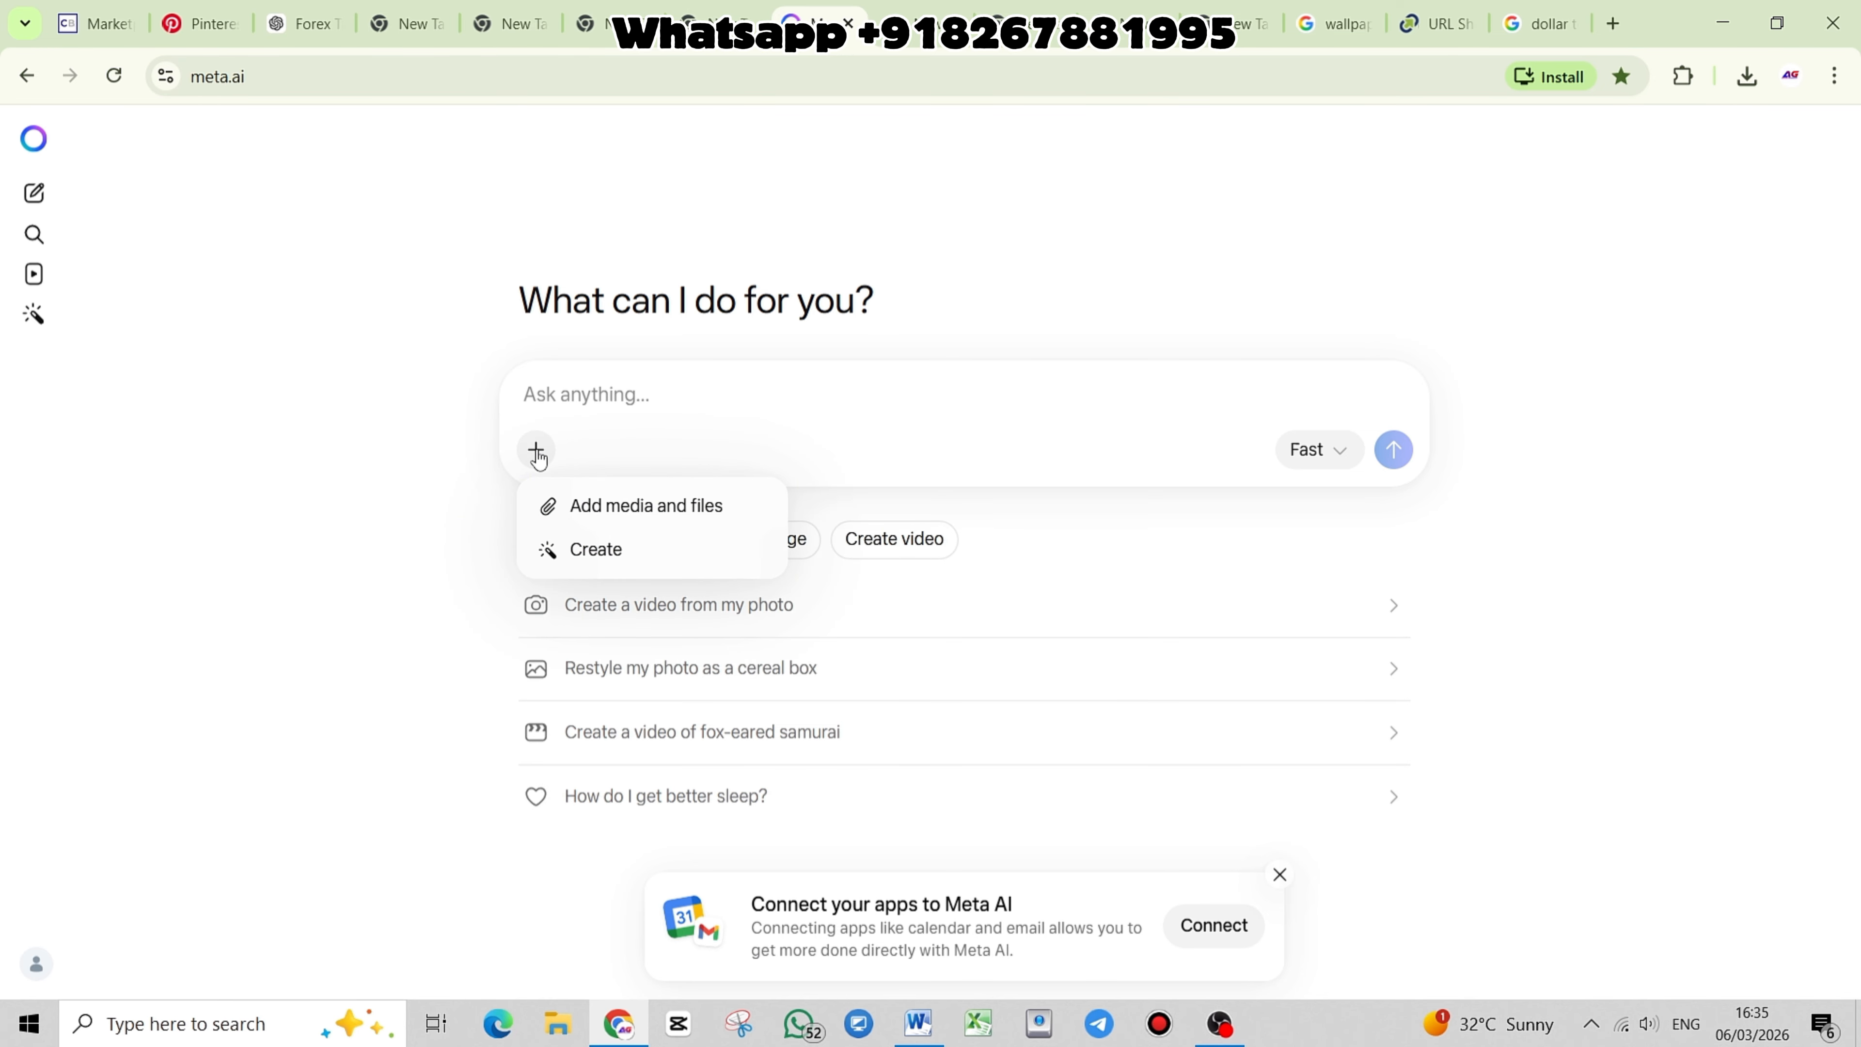
pyautogui.click(606, 558)
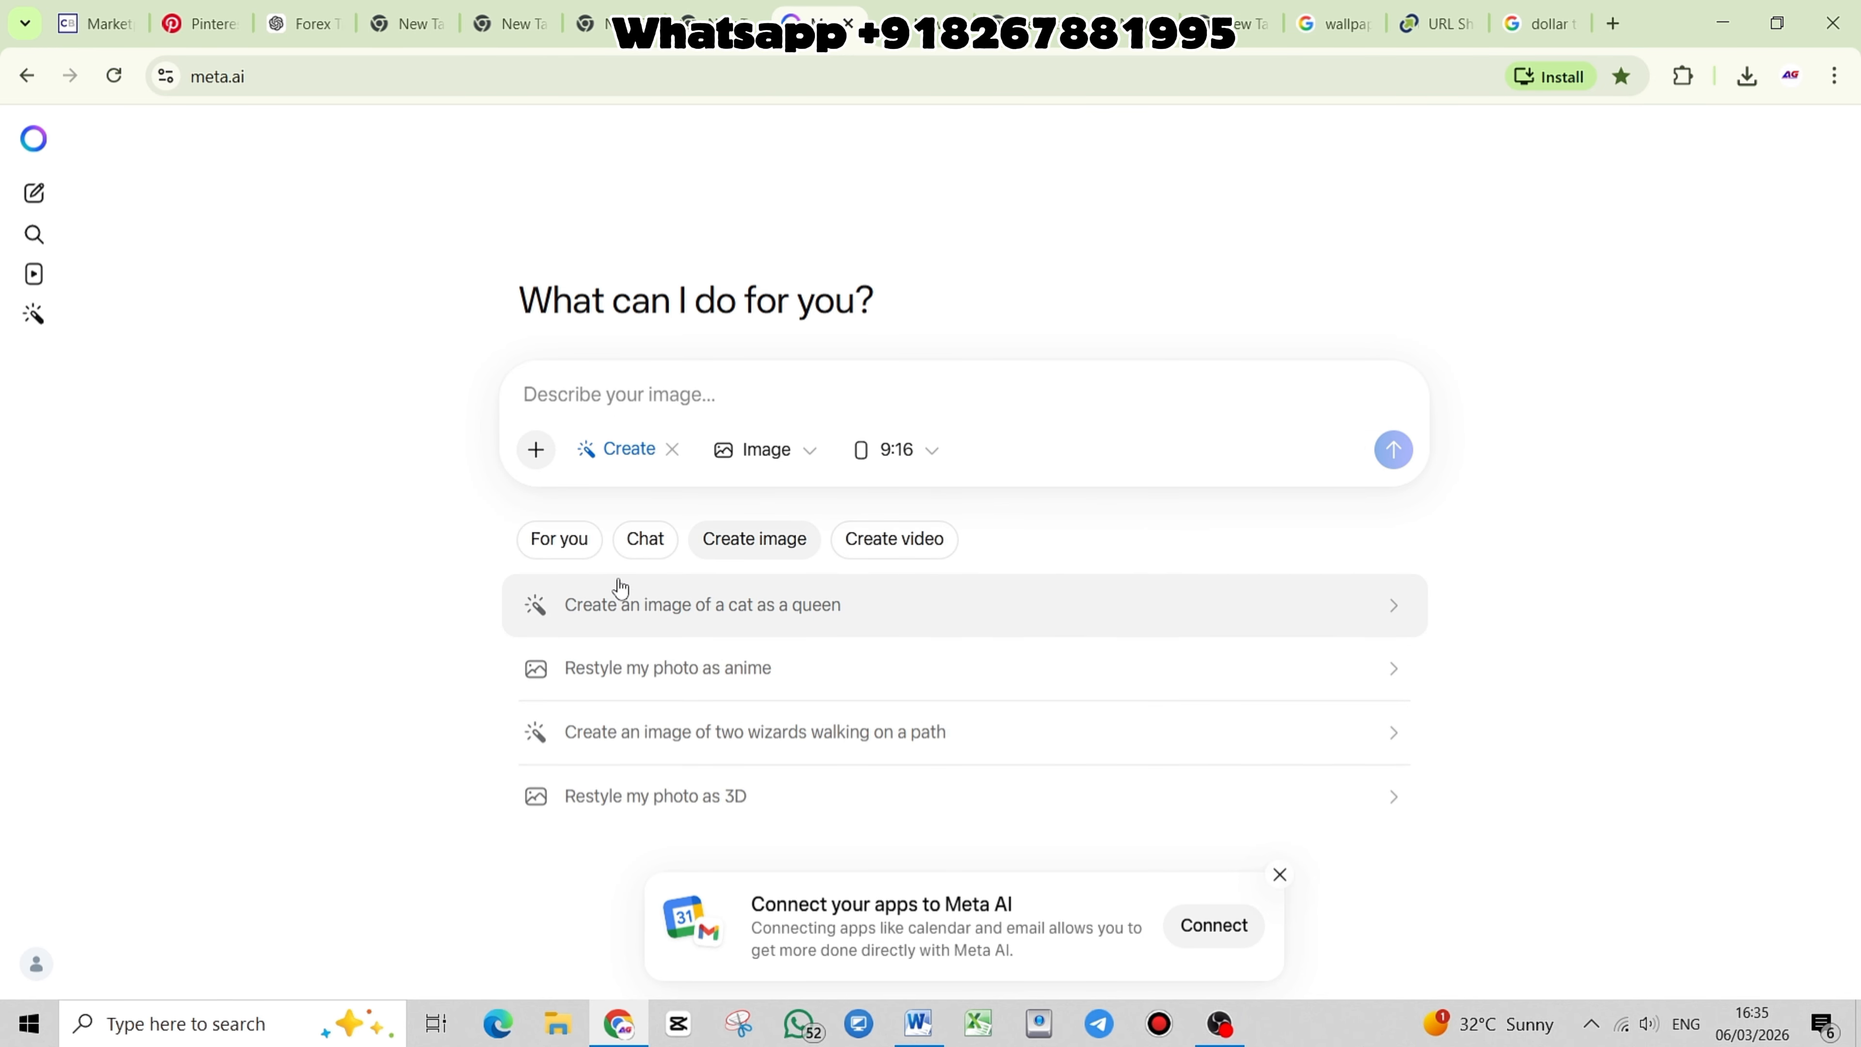
pyautogui.click(920, 463)
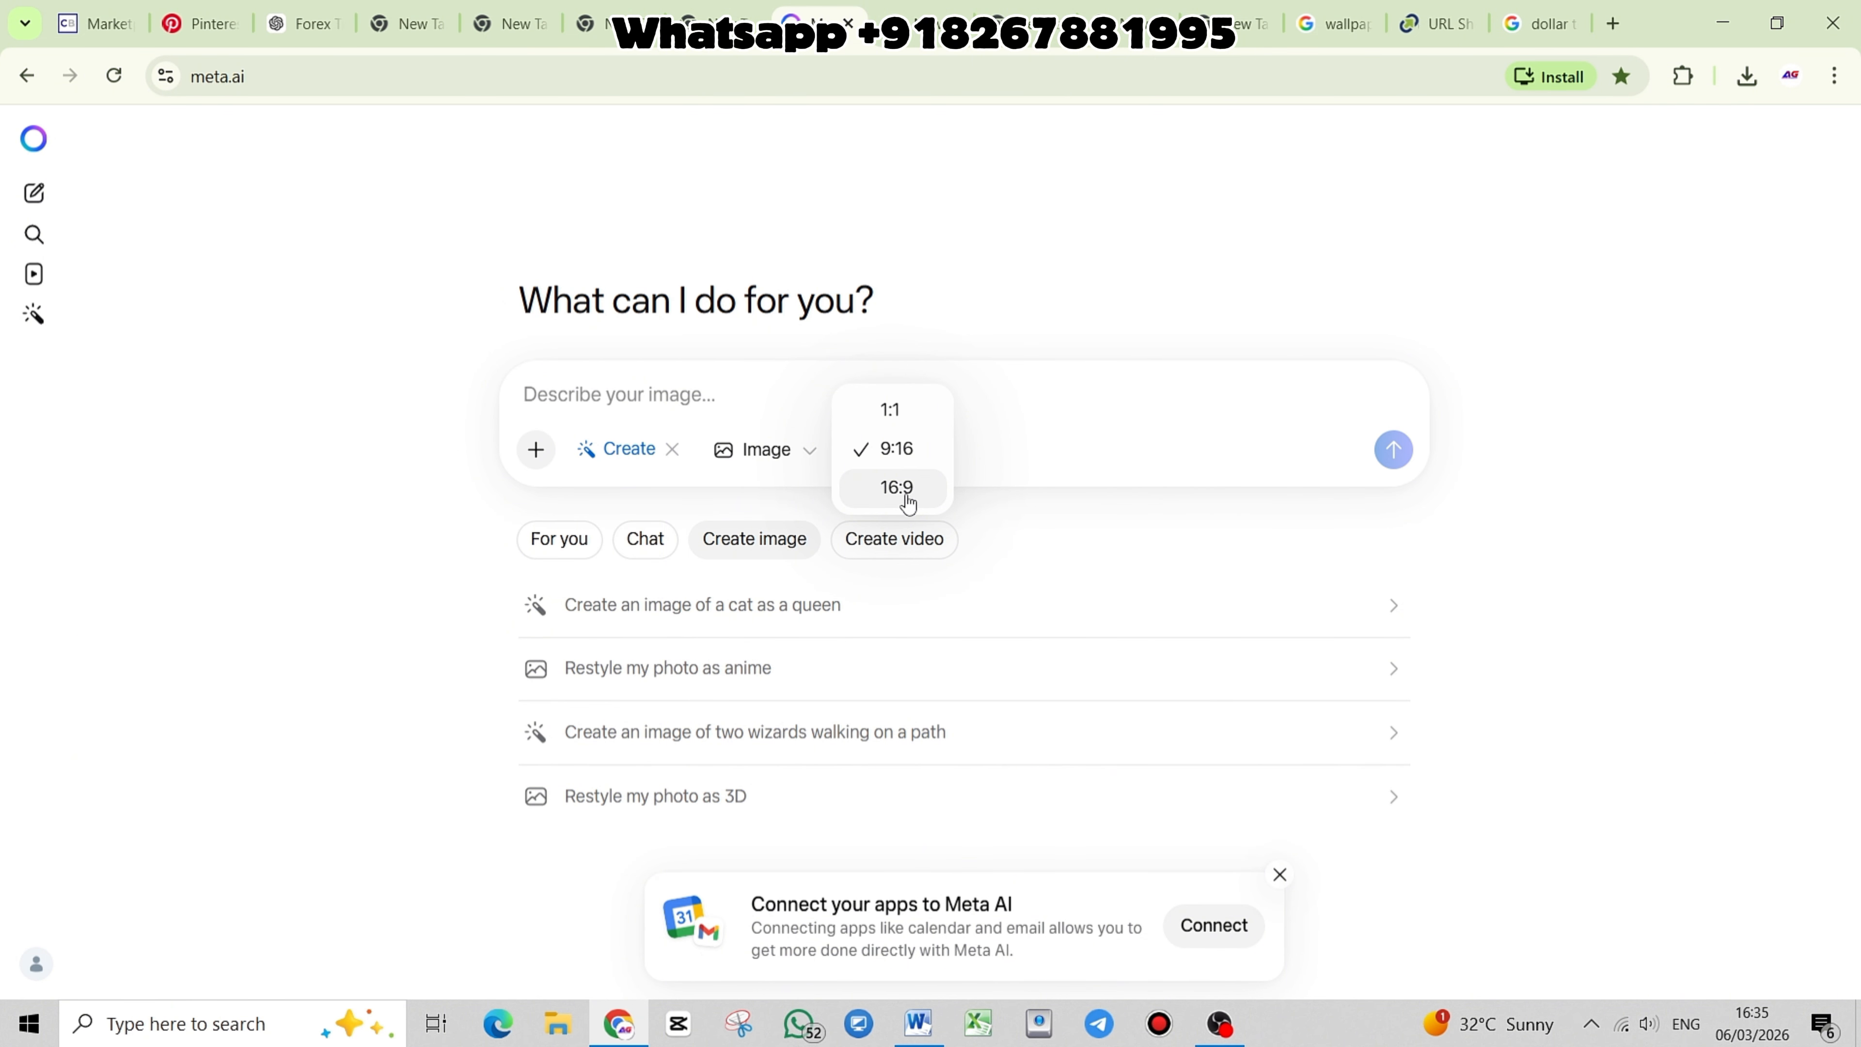
pyautogui.click(912, 456)
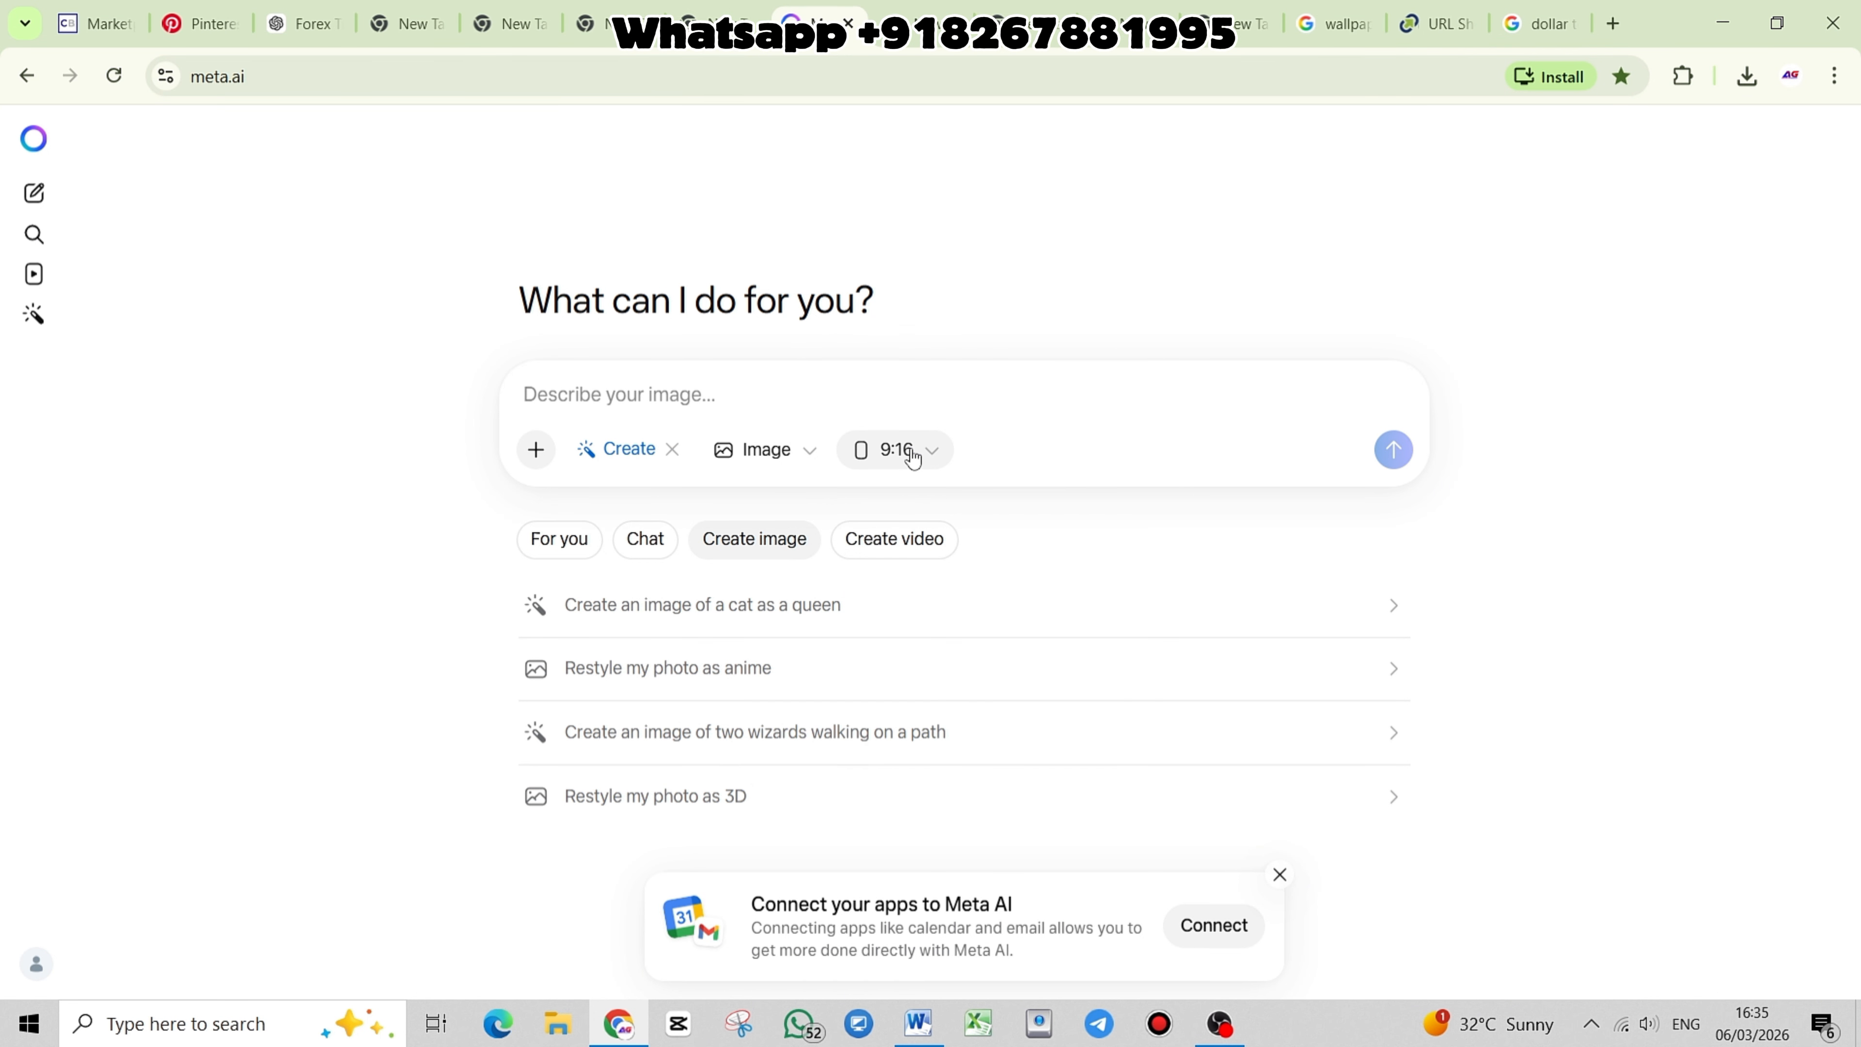
# Paste the copied title as the image prompt in quotation marks, append "add the text on image." and submit it
pyautogui.rightClick(551, 403)
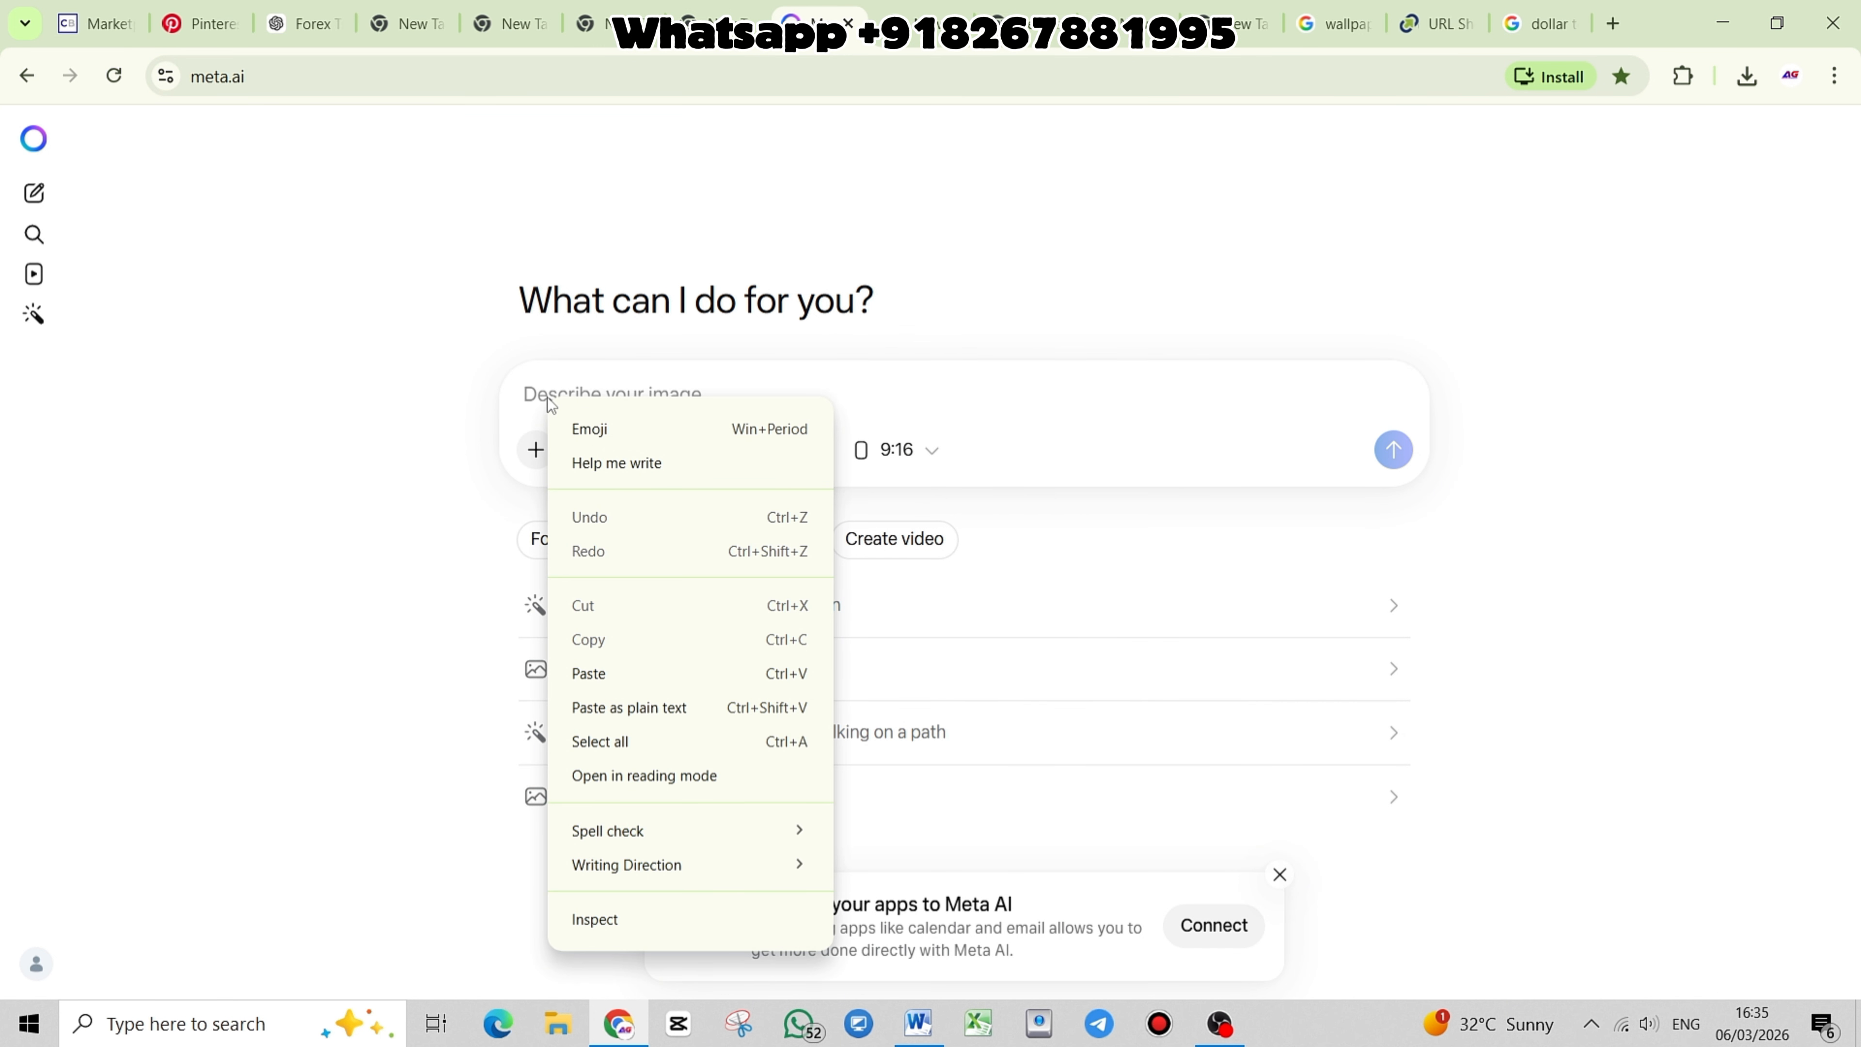
pyautogui.click(589, 673)
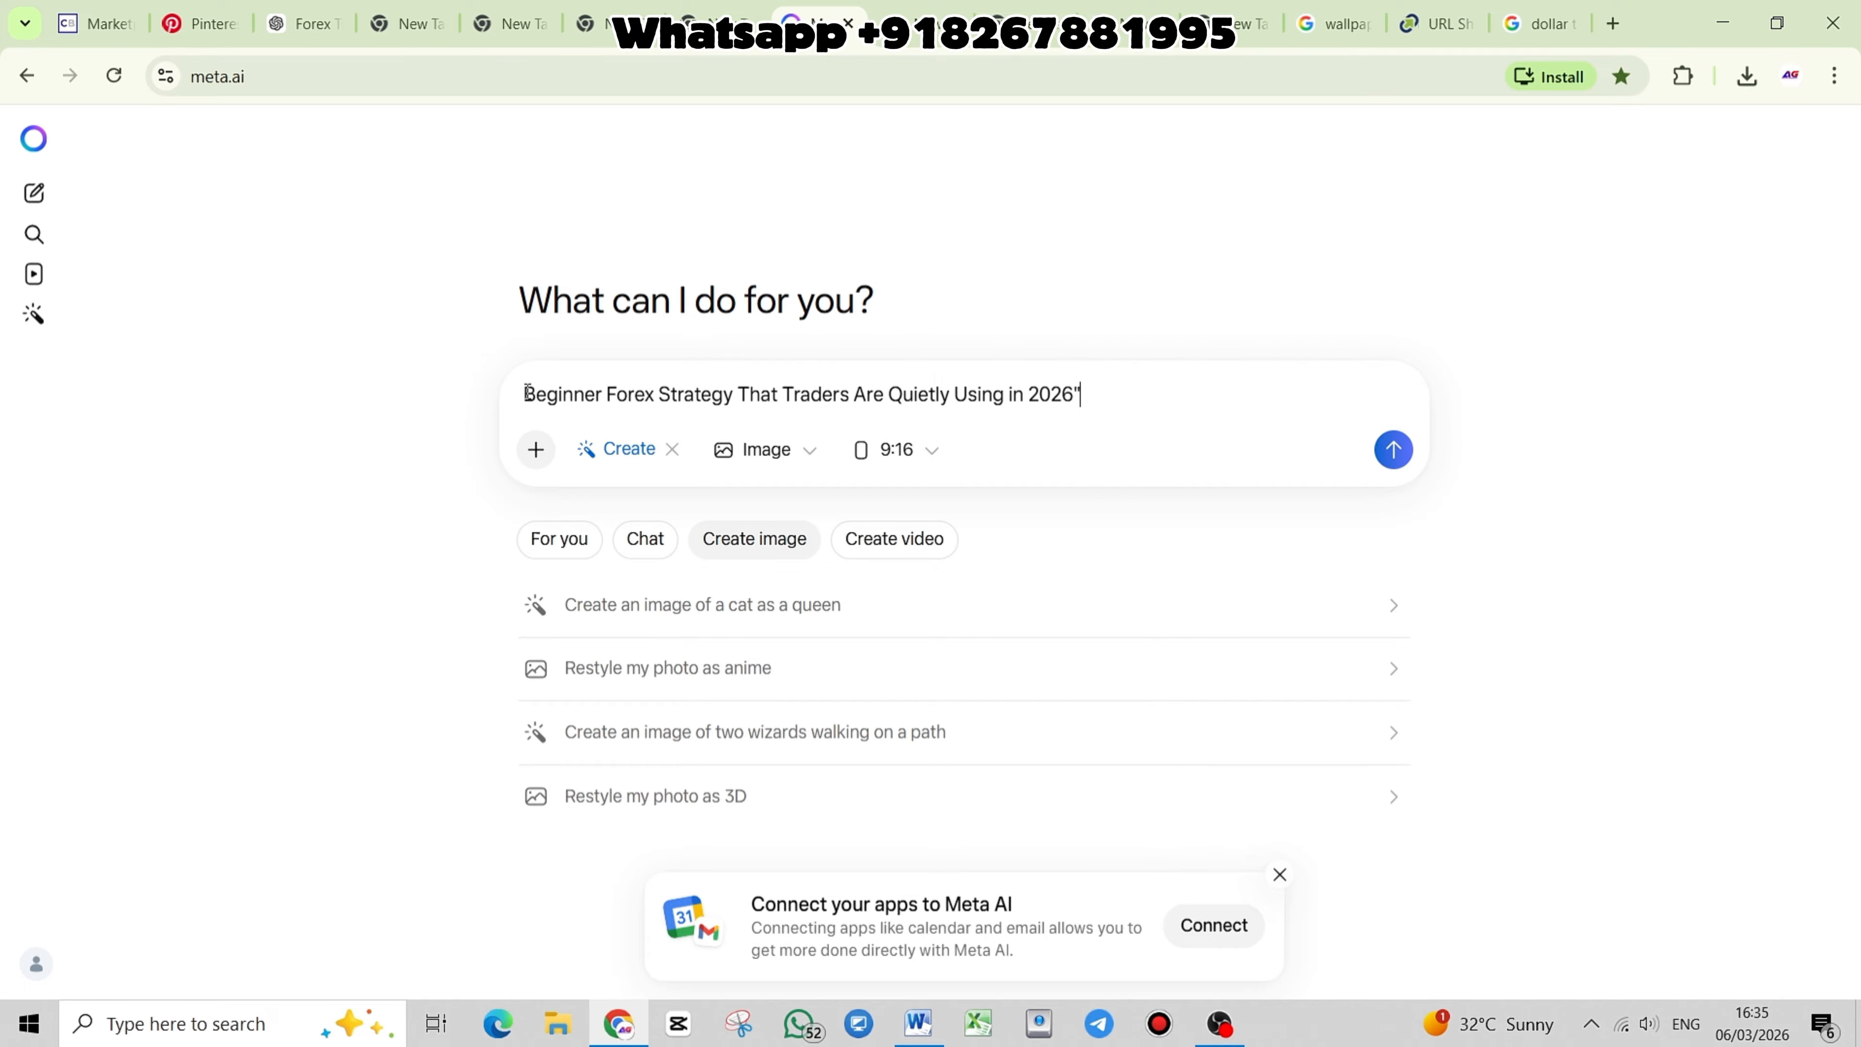
pyautogui.write('"')
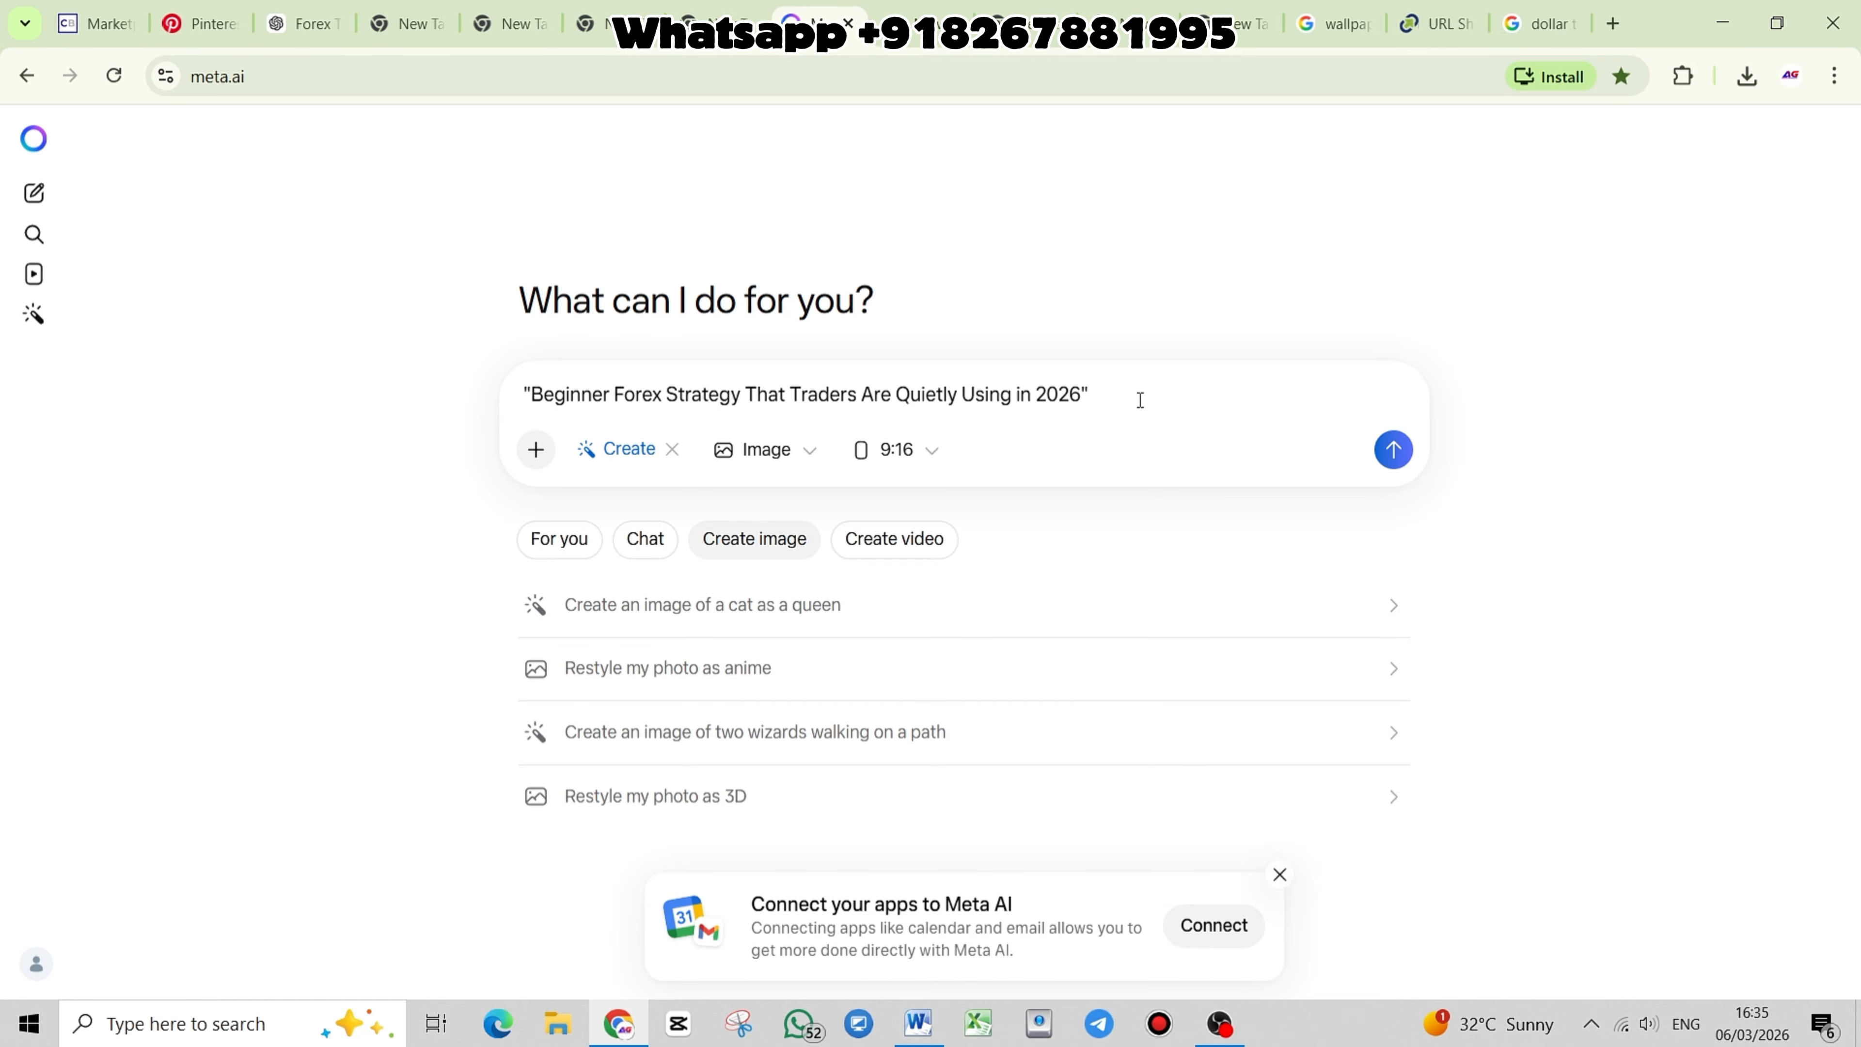
pyautogui.write('the text on image.')
pyautogui.click(1393, 449)
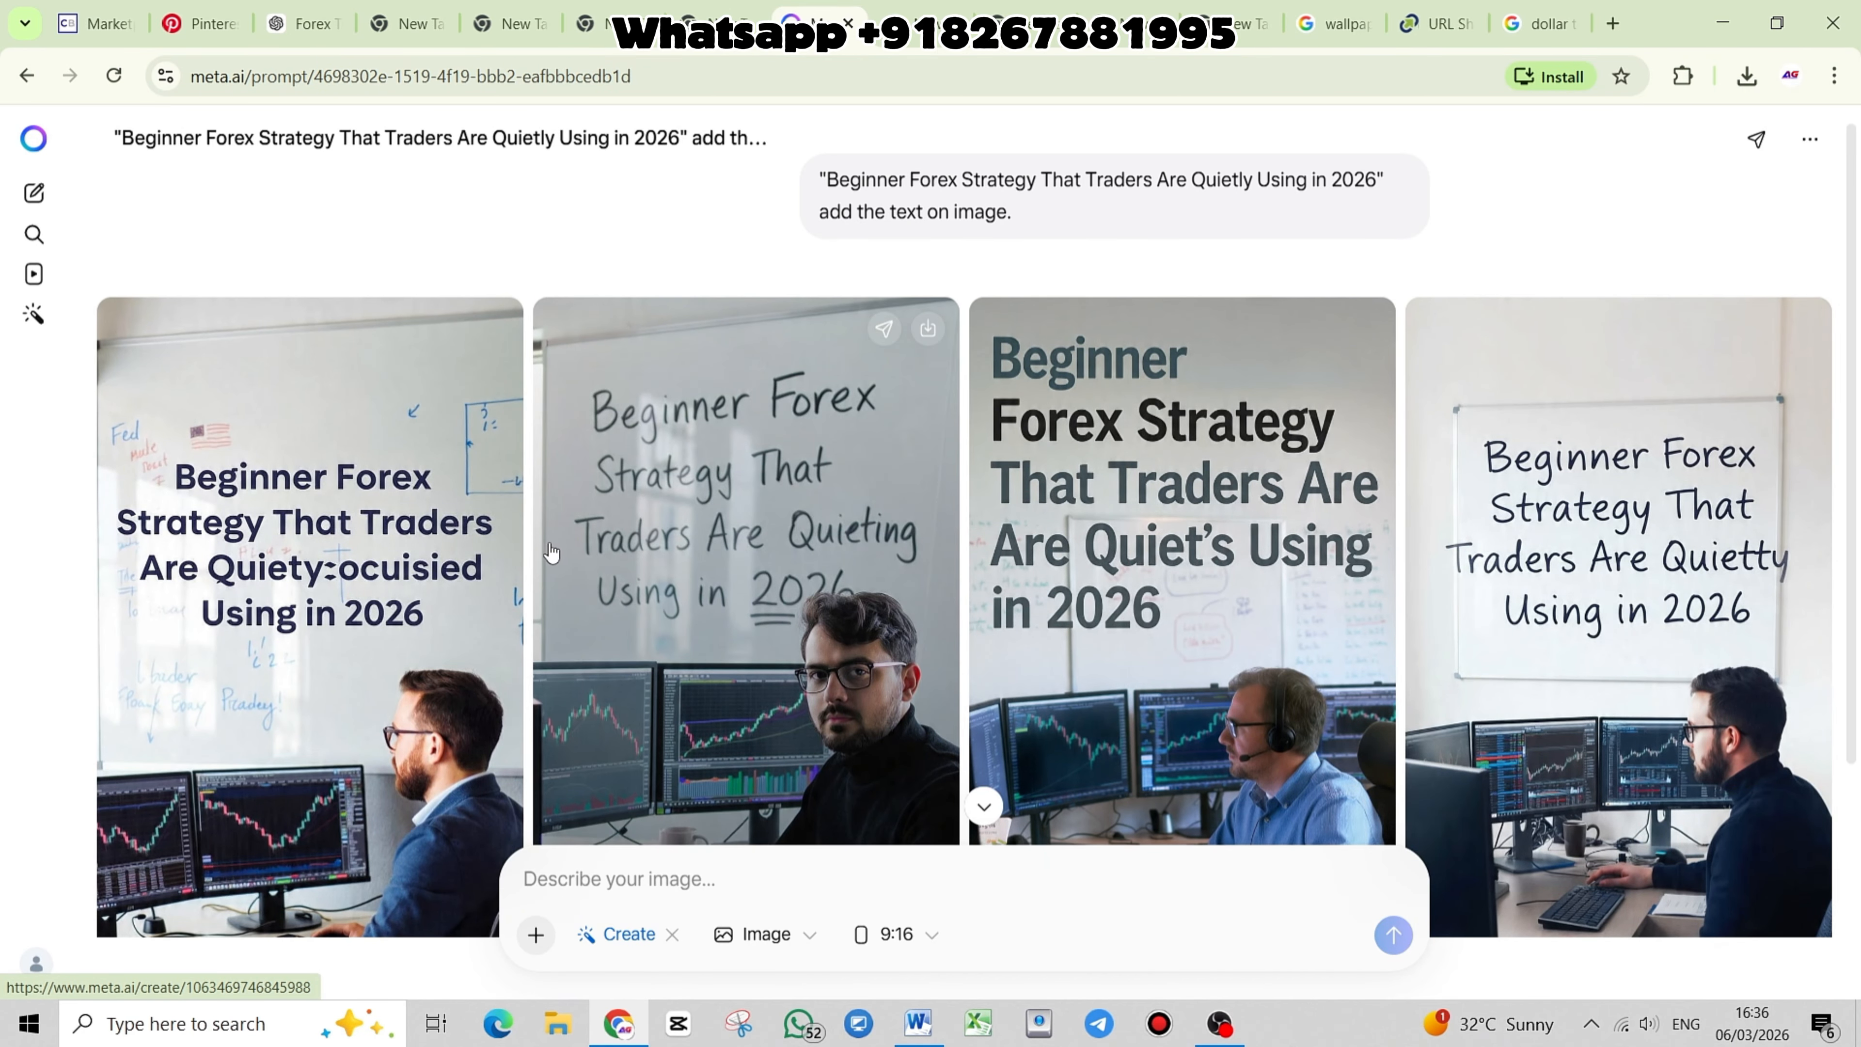
# Compare the four generated images and download the first one, showing a bearded trader in profile and dark bold lettering
pyautogui.scroll(-3, 546, 553)
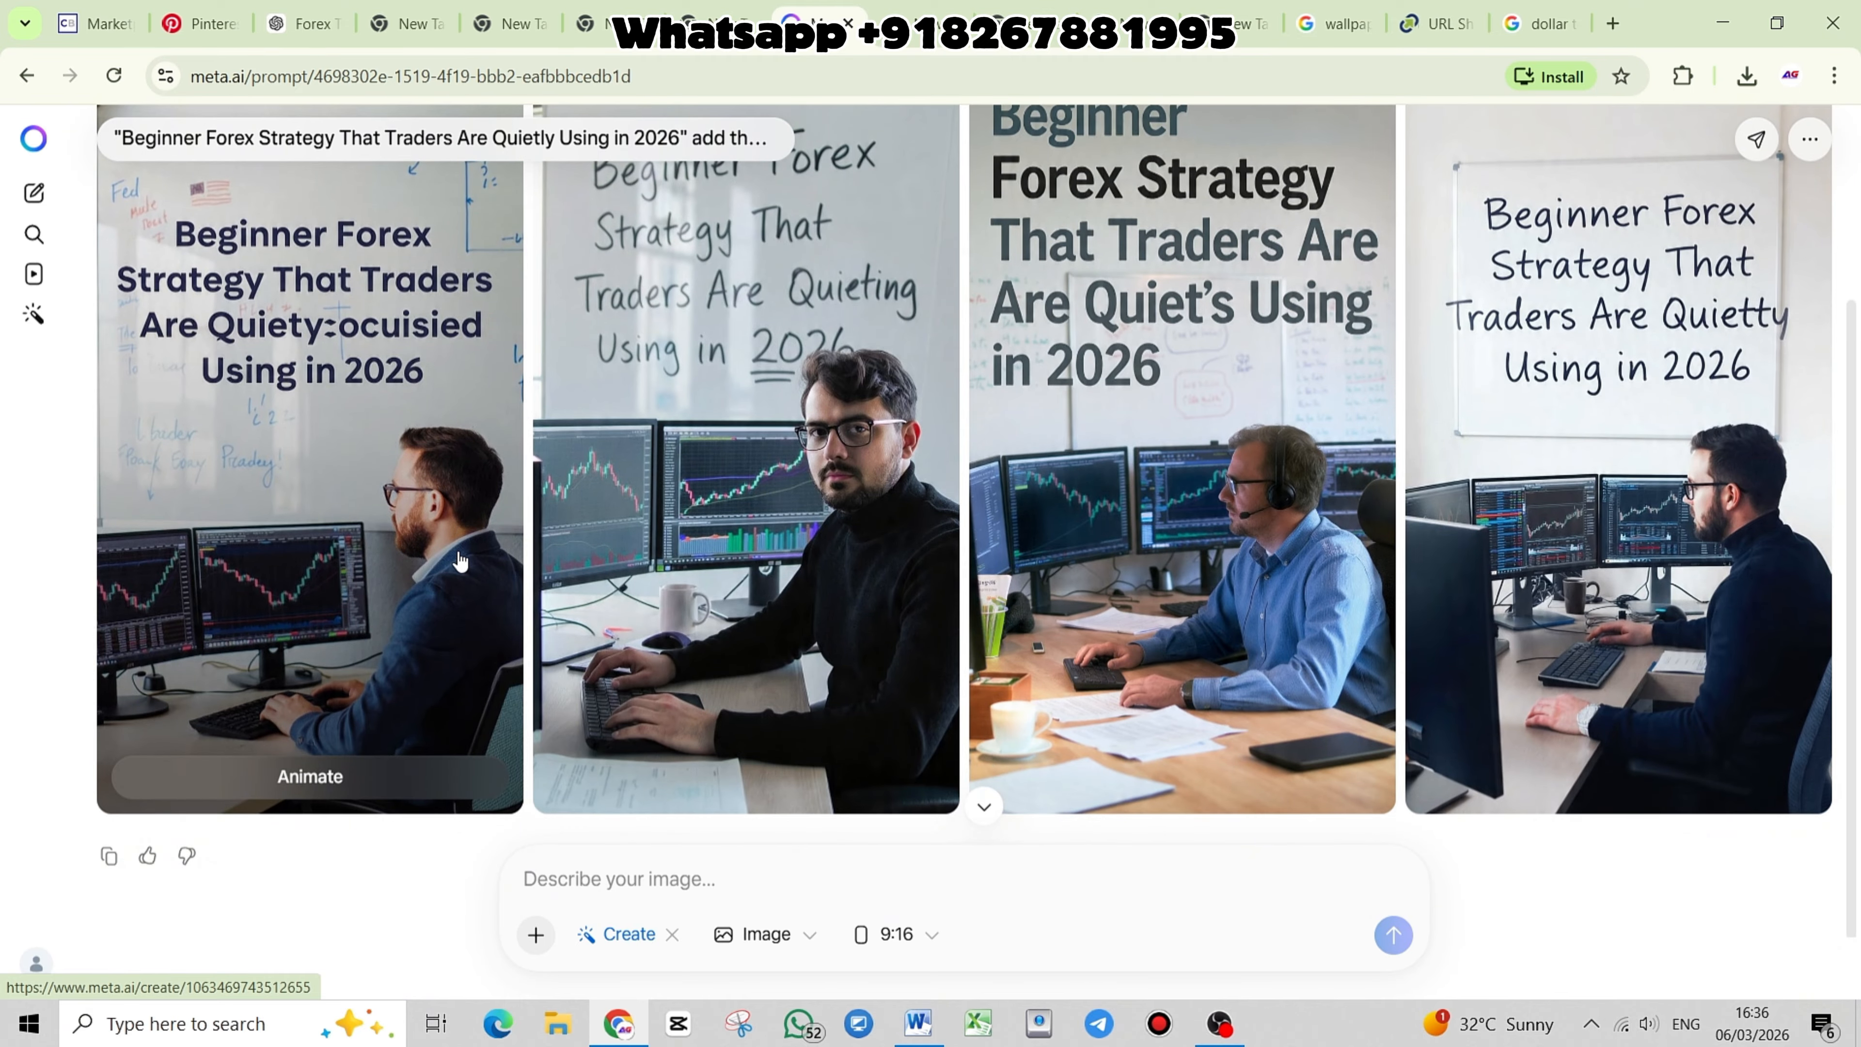
pyautogui.scroll(3, 454, 514)
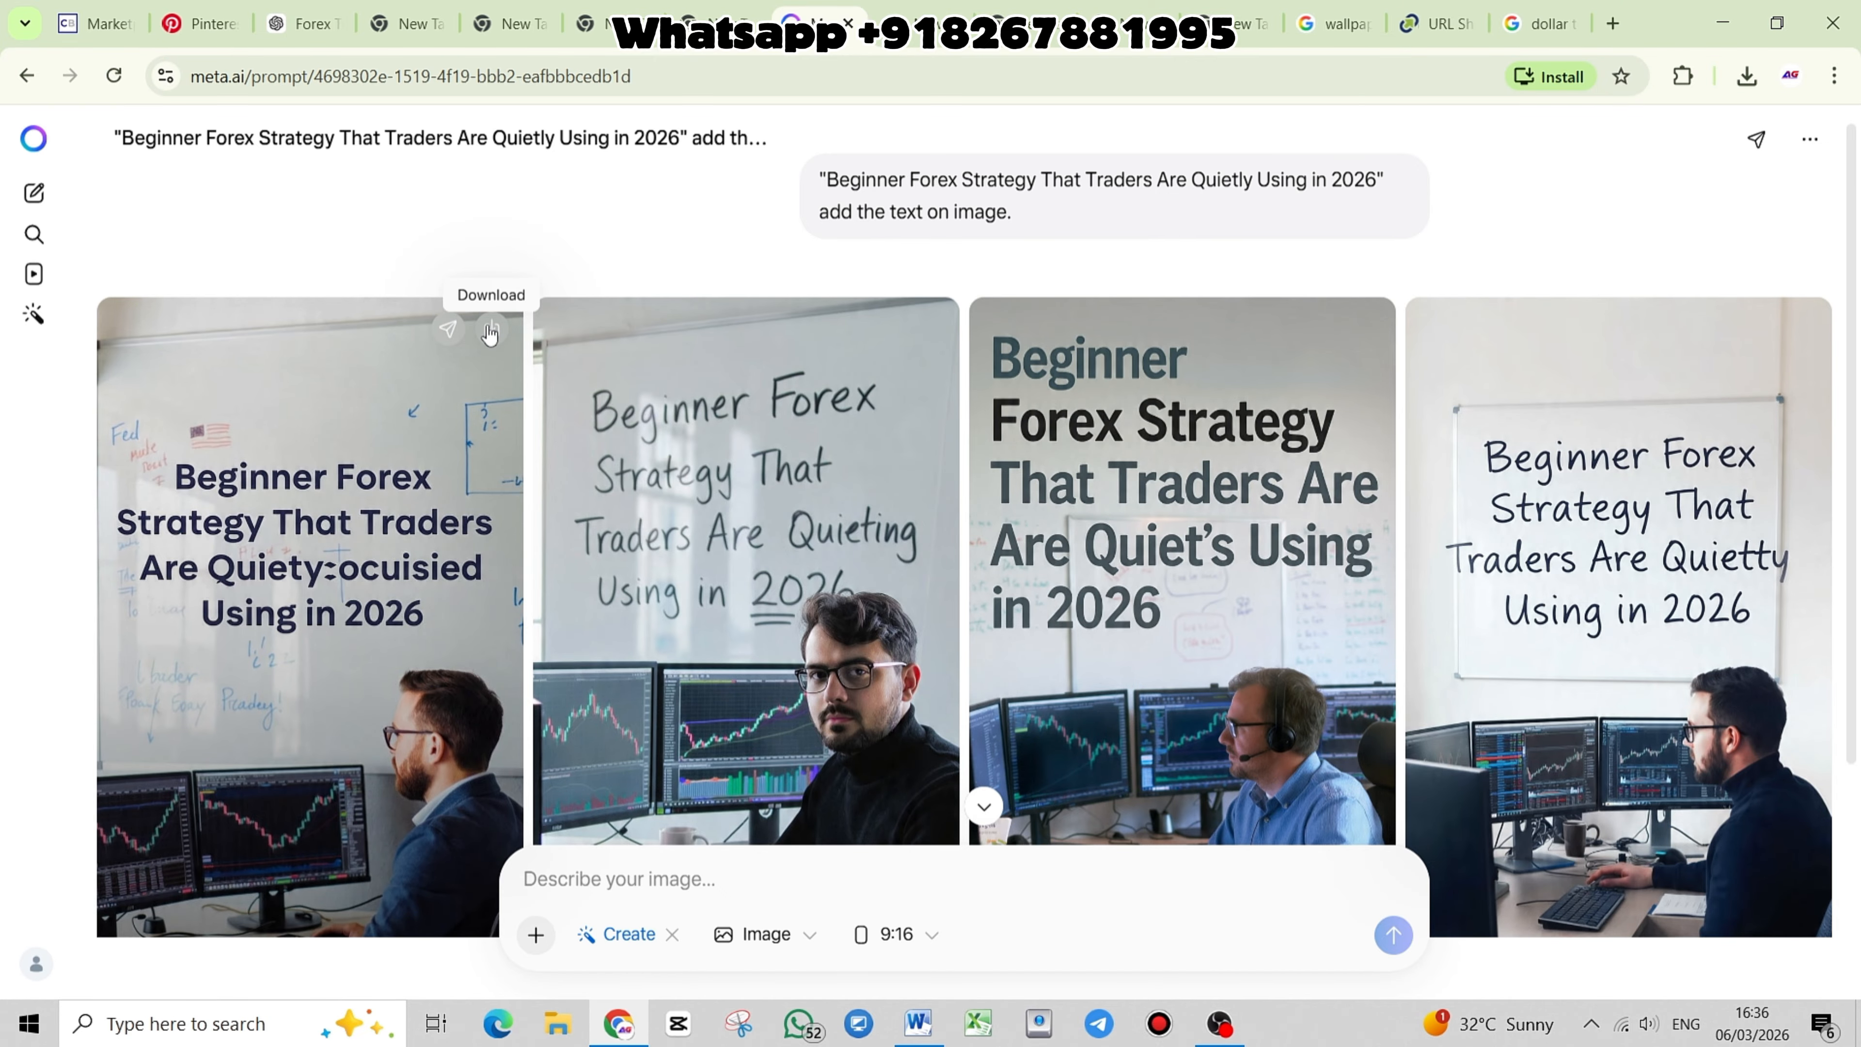
pyautogui.click(492, 330)
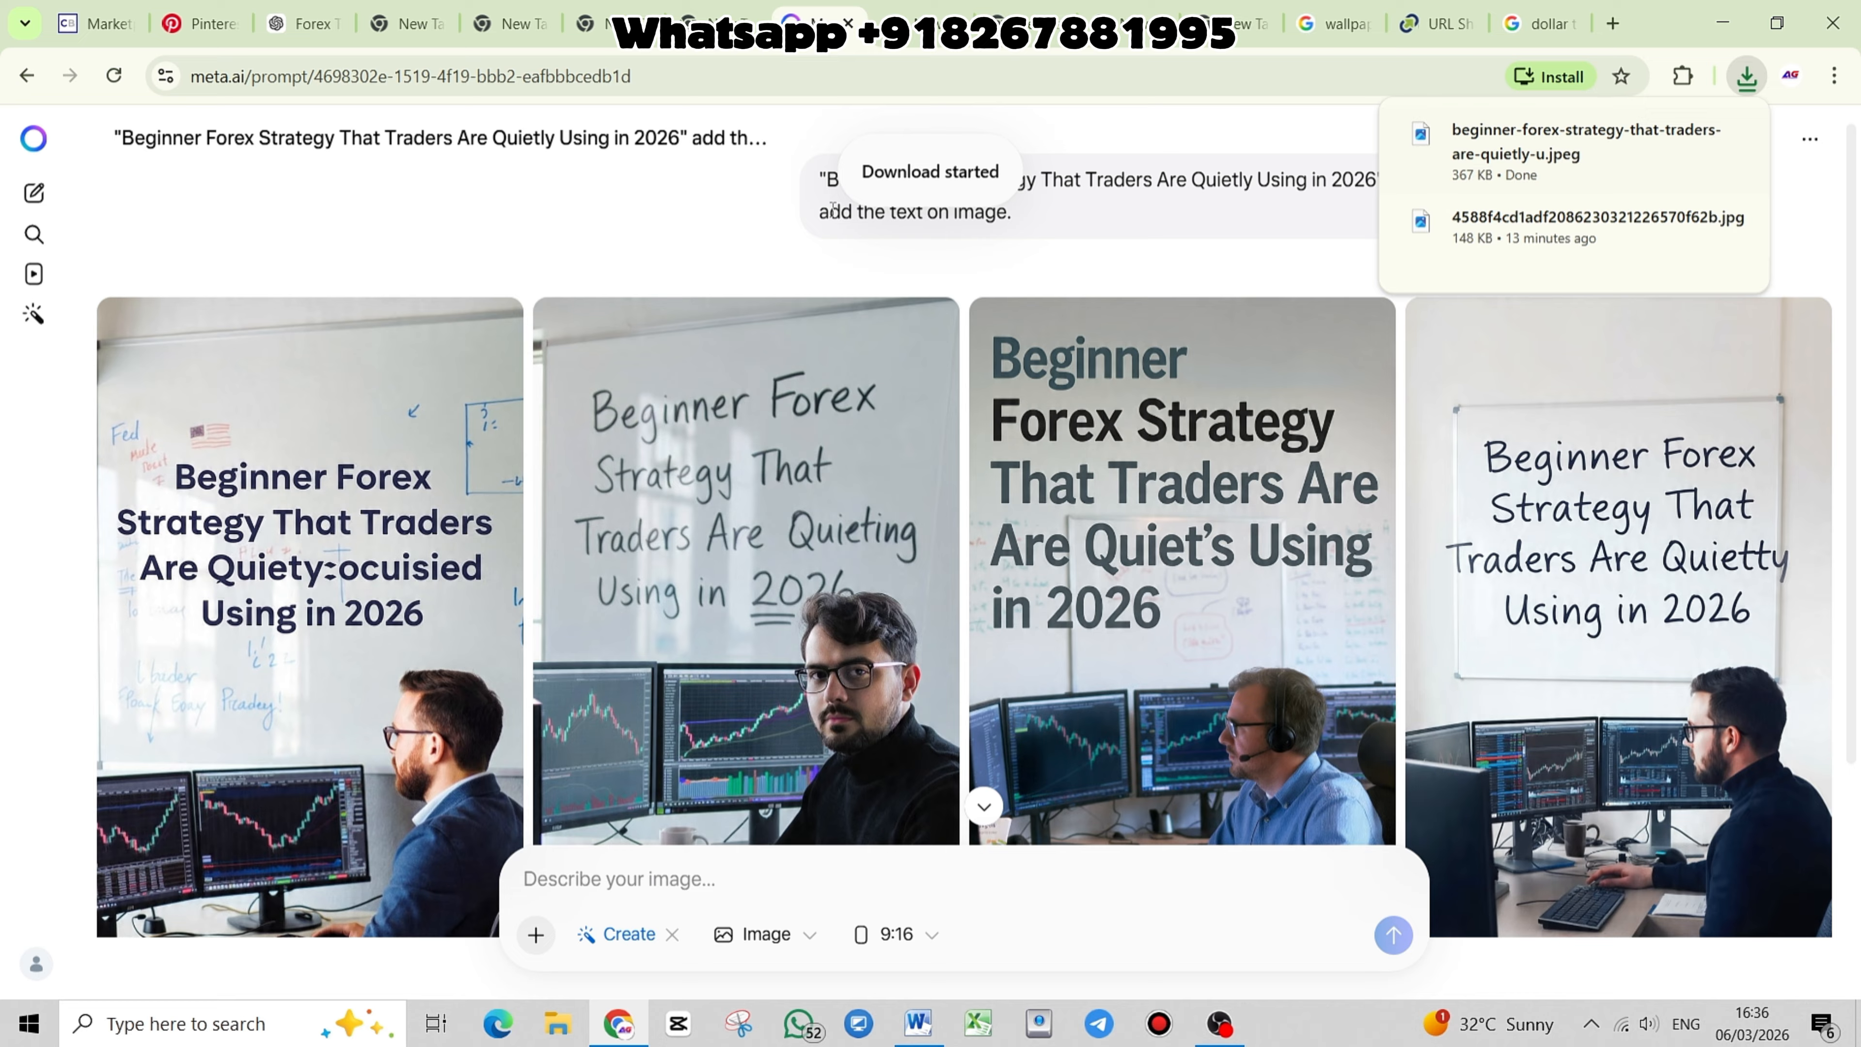
# Switch to Pinterest's Create Pin page and upload the downloaded forex strategy image as the Pin media
pyautogui.click(197, 26)
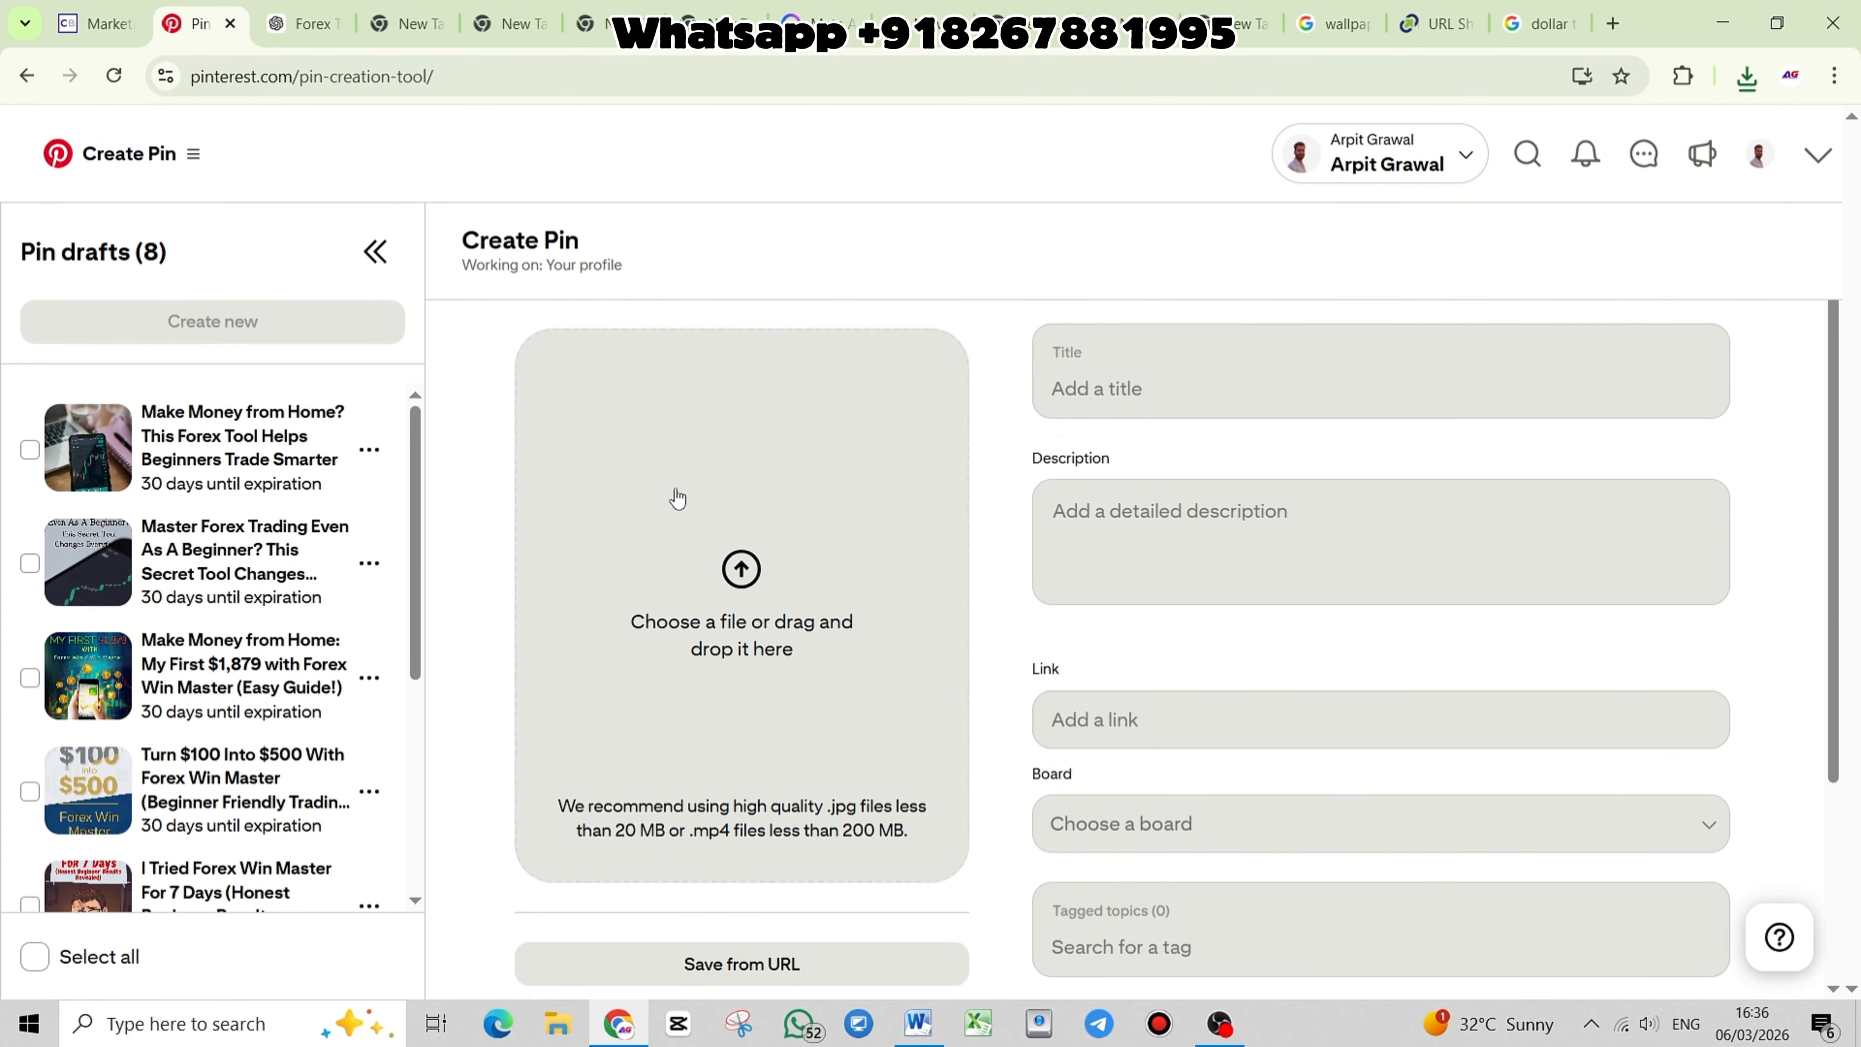
pyautogui.click(754, 628)
pyautogui.doubleClick(350, 278)
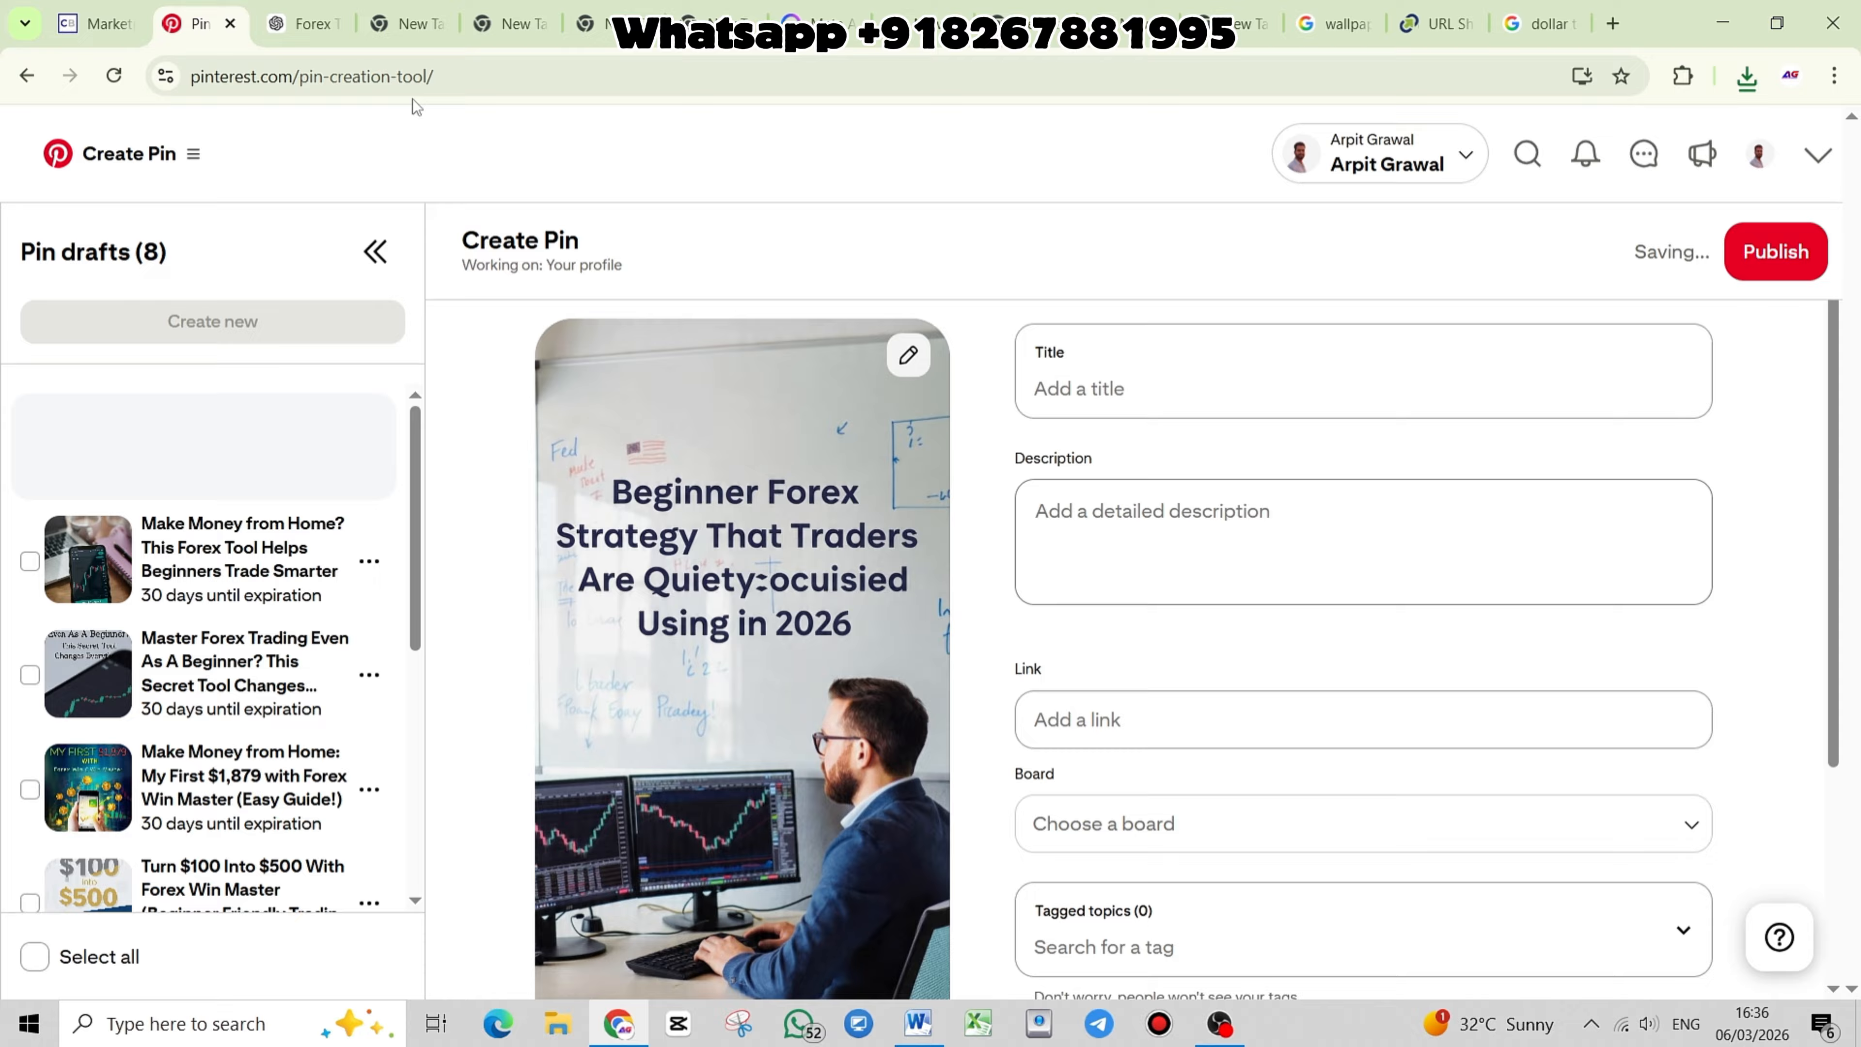
# Copy the title from the ChatGPT reply again and paste it as the Pin's title
pyautogui.click(301, 24)
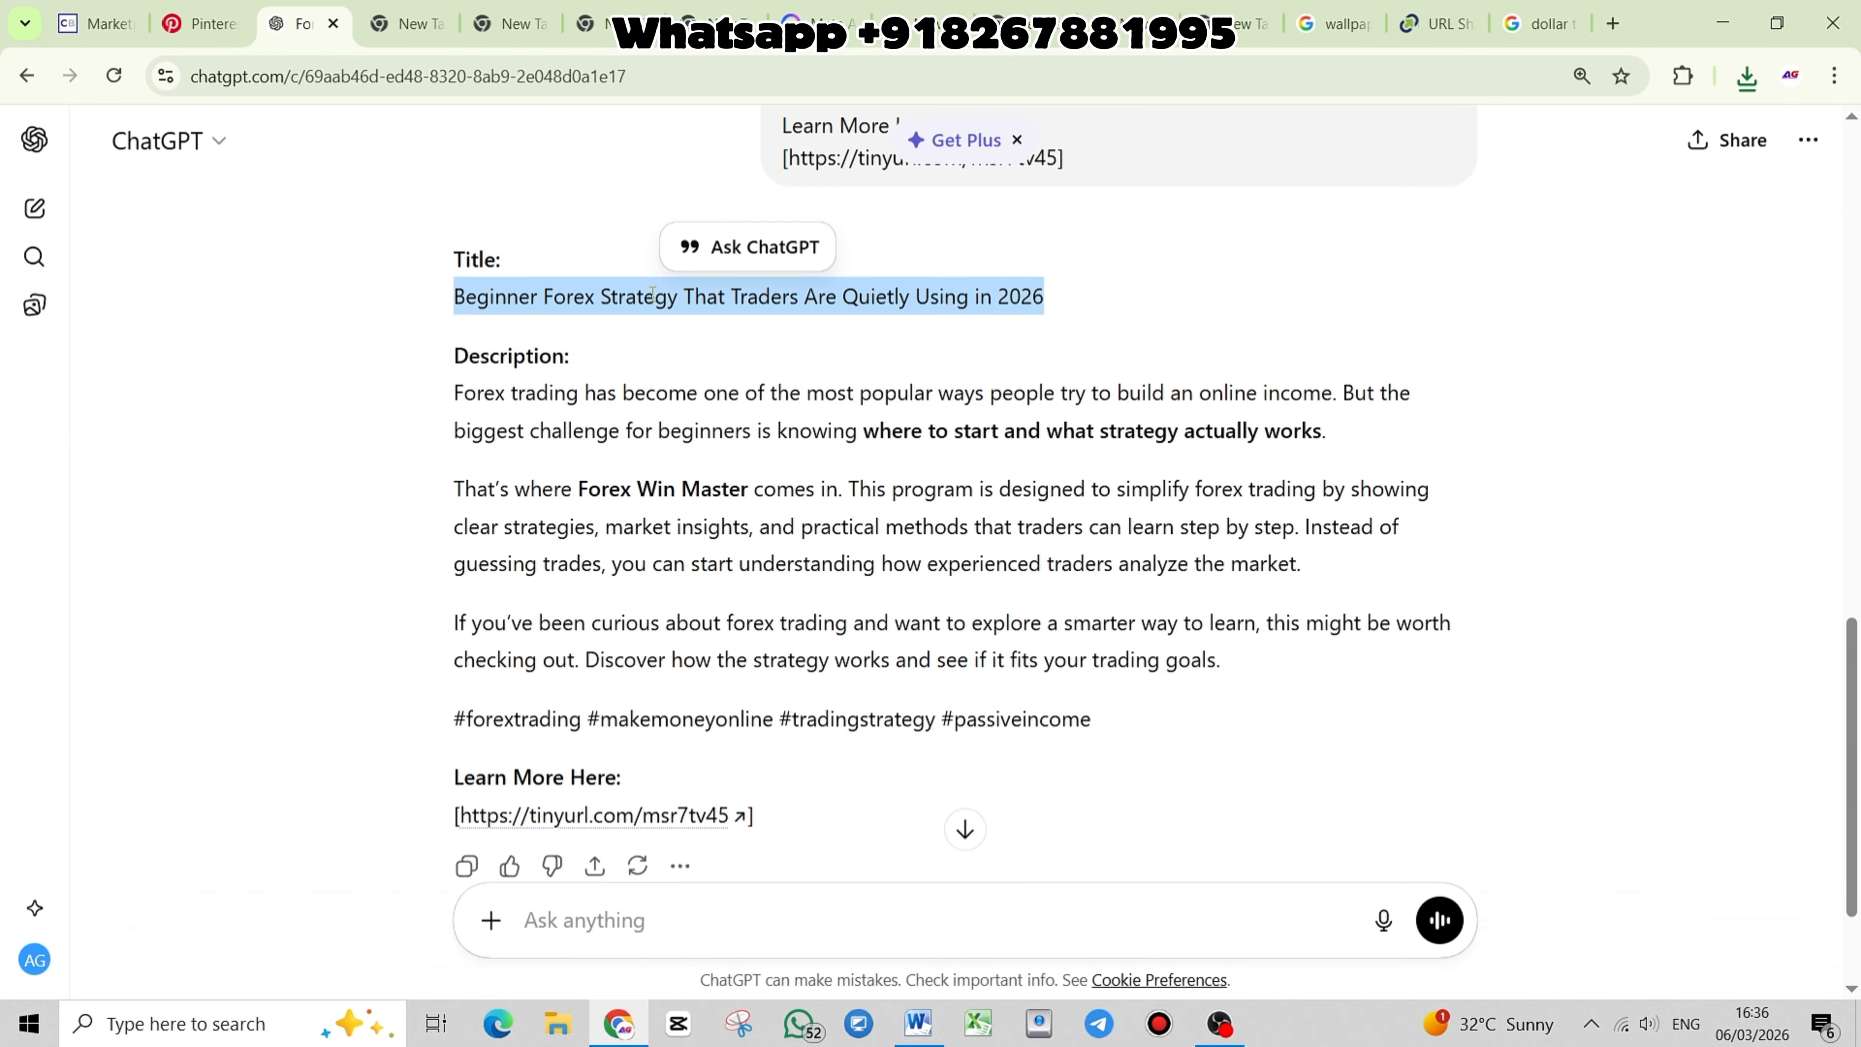
pyautogui.rightClick(657, 293)
pyautogui.click(705, 326)
pyautogui.click(194, 24)
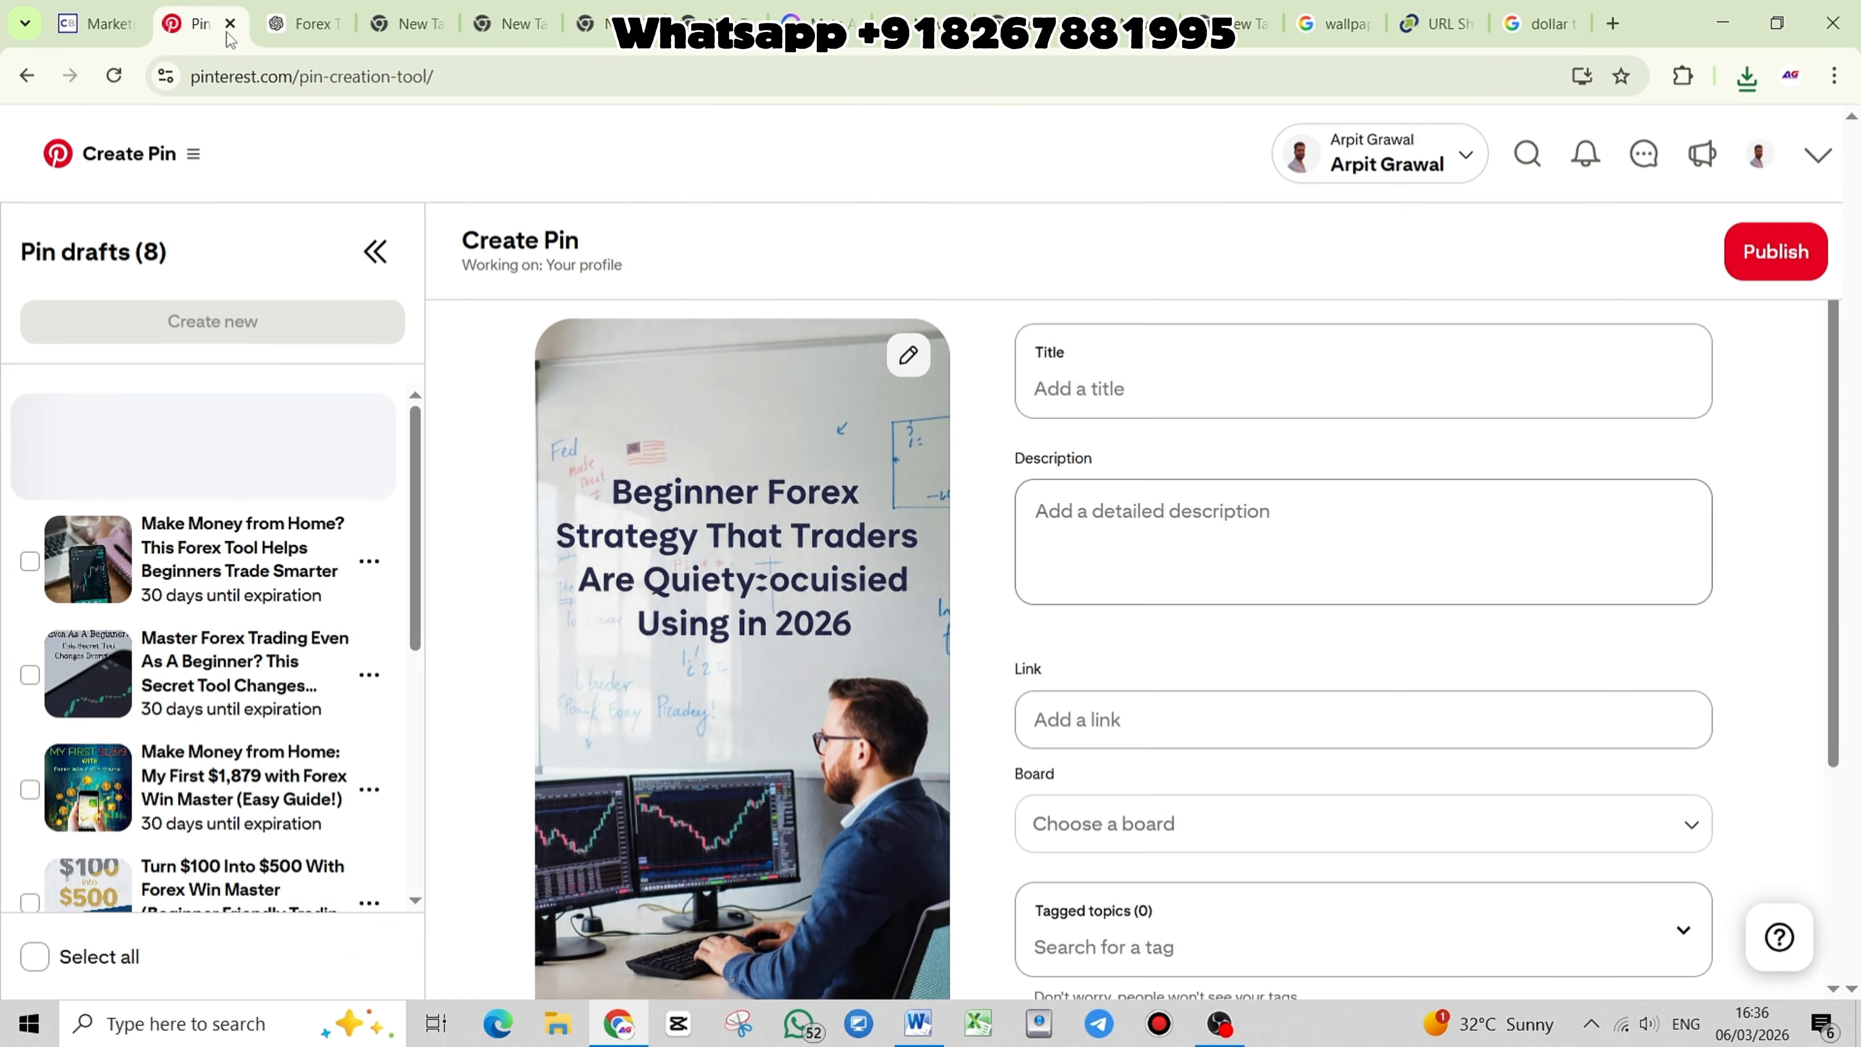
pyautogui.click(1125, 389)
pyautogui.rightClick(1125, 391)
pyautogui.click(1129, 690)
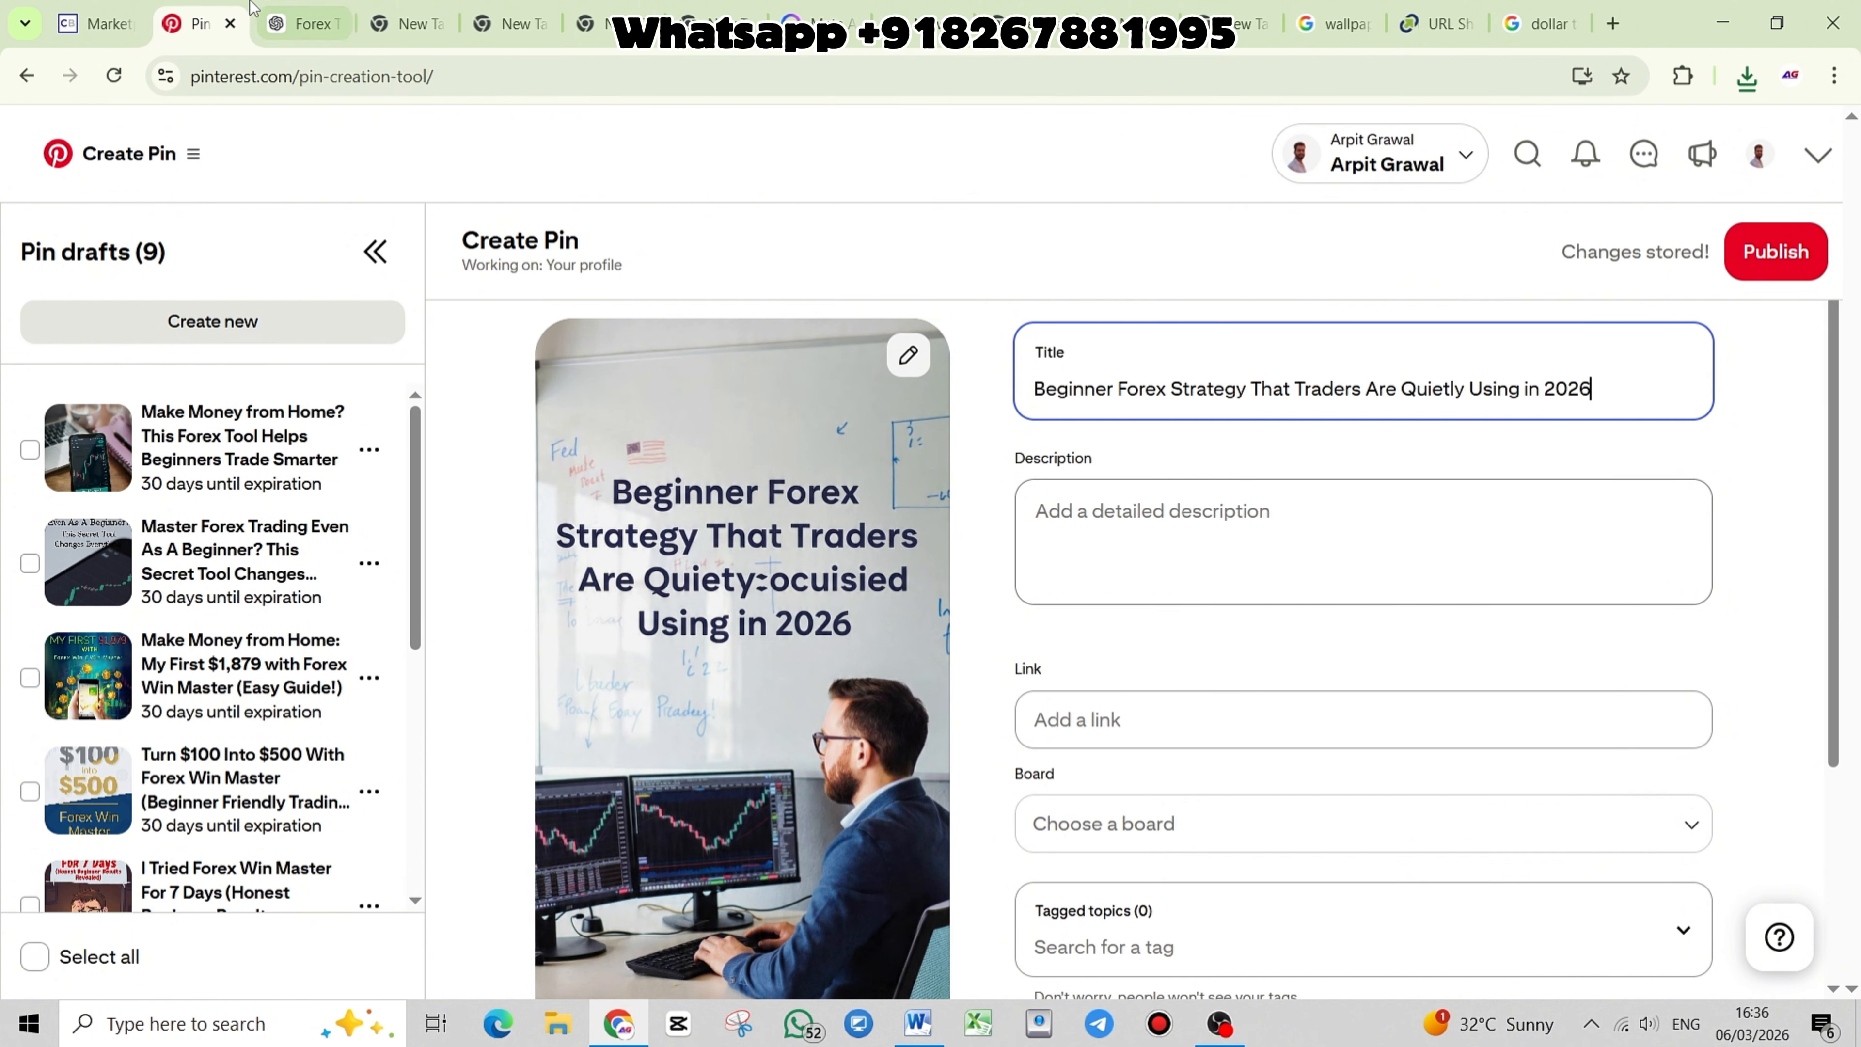
# Switch to the ChatGPT reply and copy the full description together with its hashtags
pyautogui.click(304, 24)
pyautogui.click(592, 601)
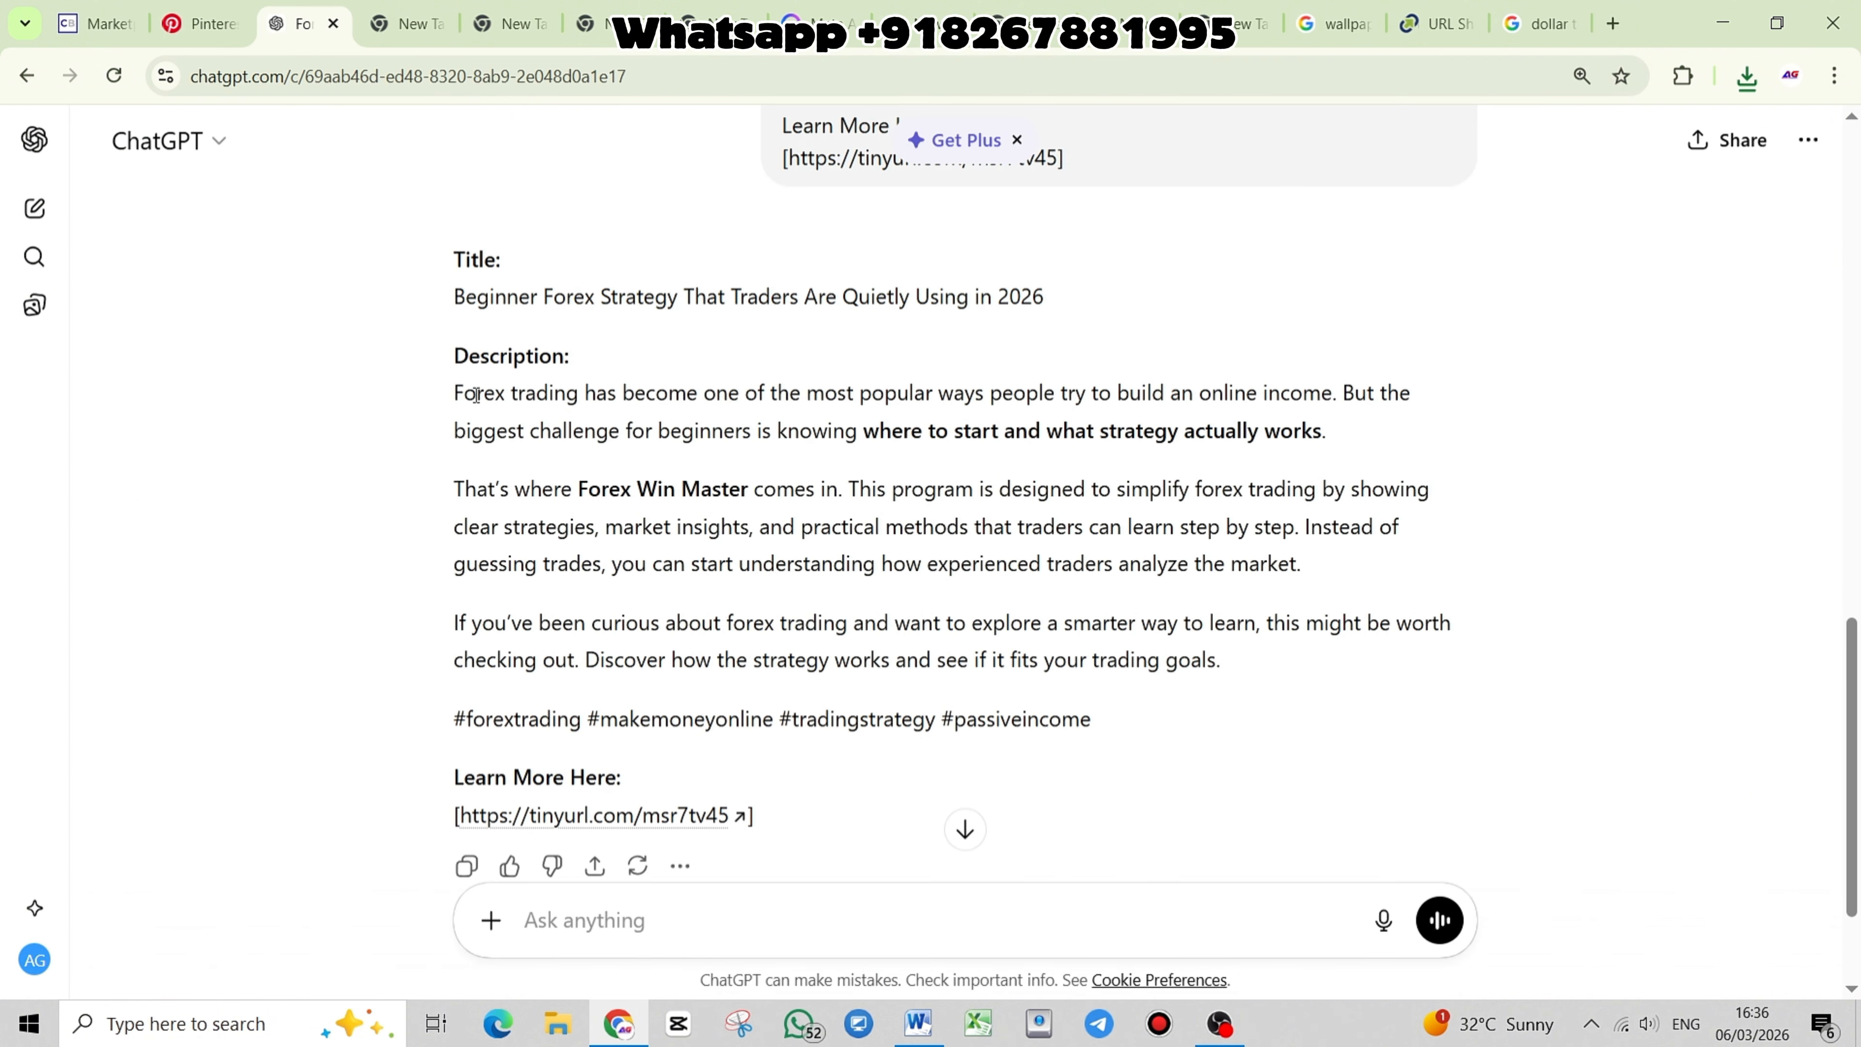
pyautogui.moveTo(421, 369); pyautogui.dragTo(578, 512)
pyautogui.moveTo(434, 390); pyautogui.dragTo(1188, 694)
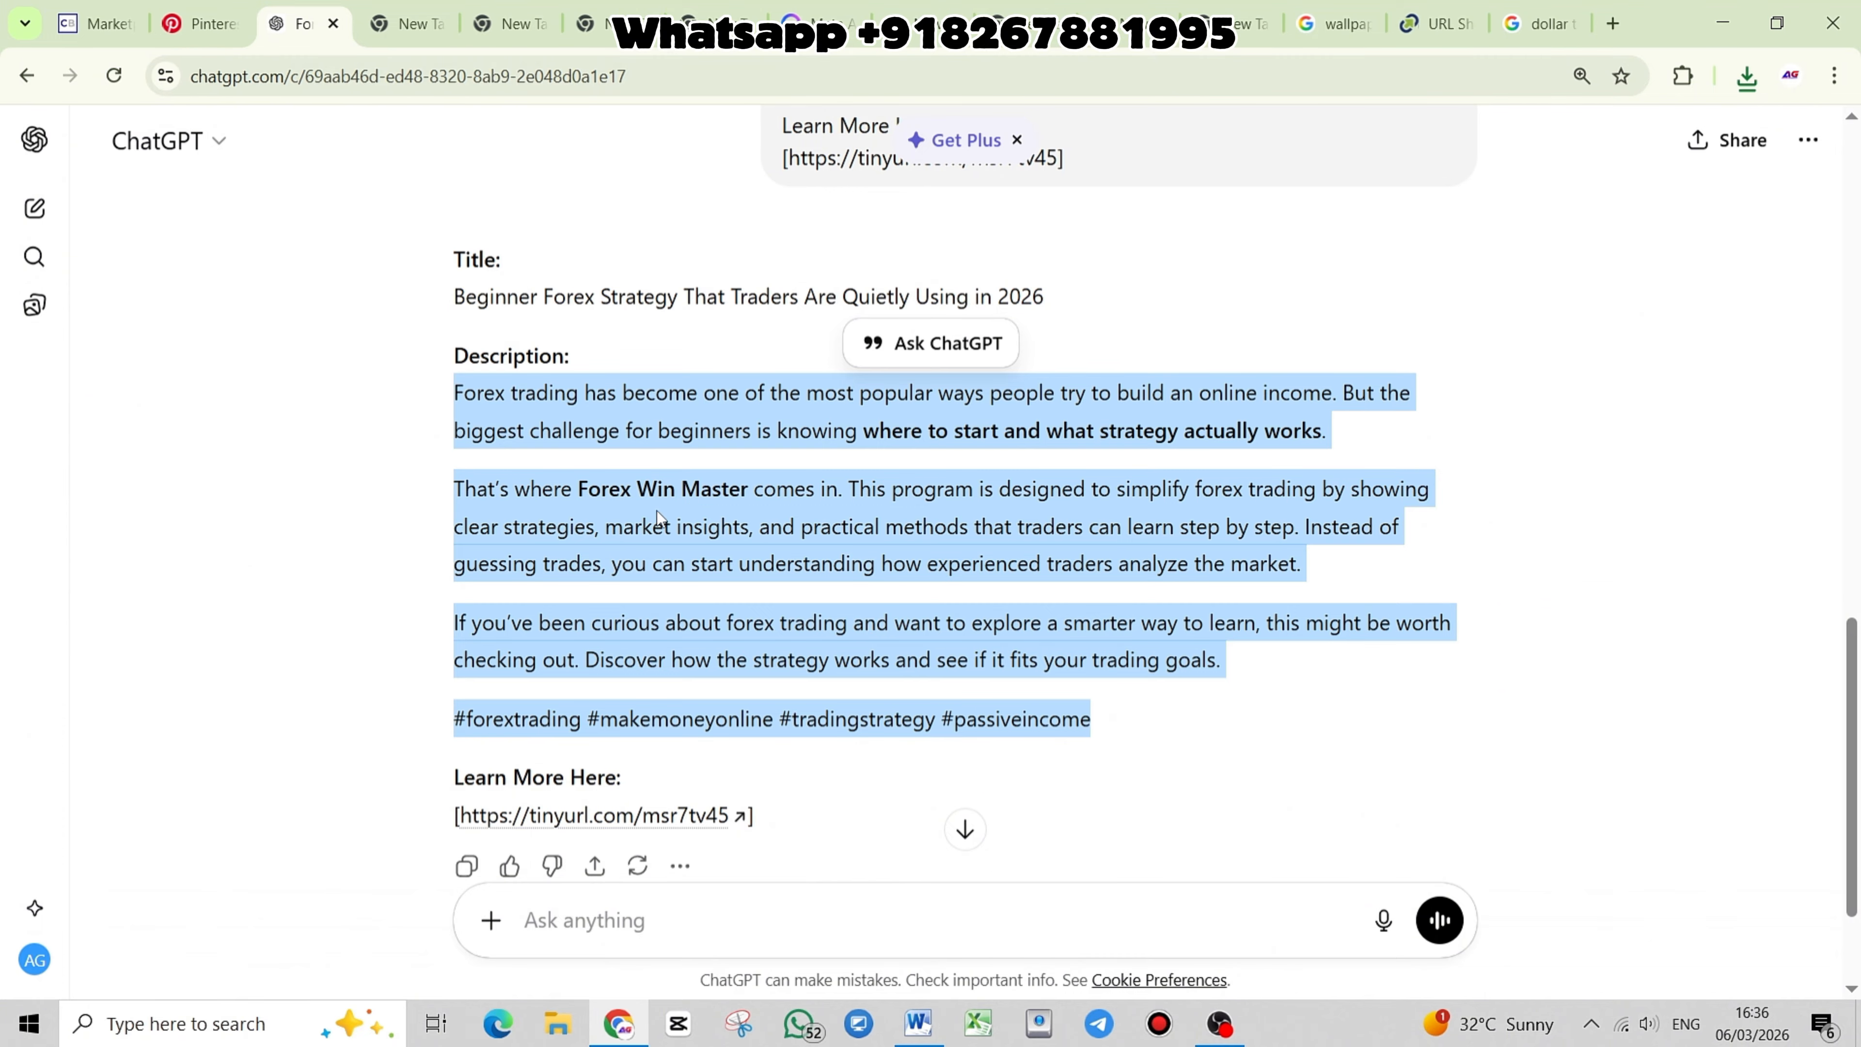
pyautogui.rightClick(674, 525)
pyautogui.click(707, 546)
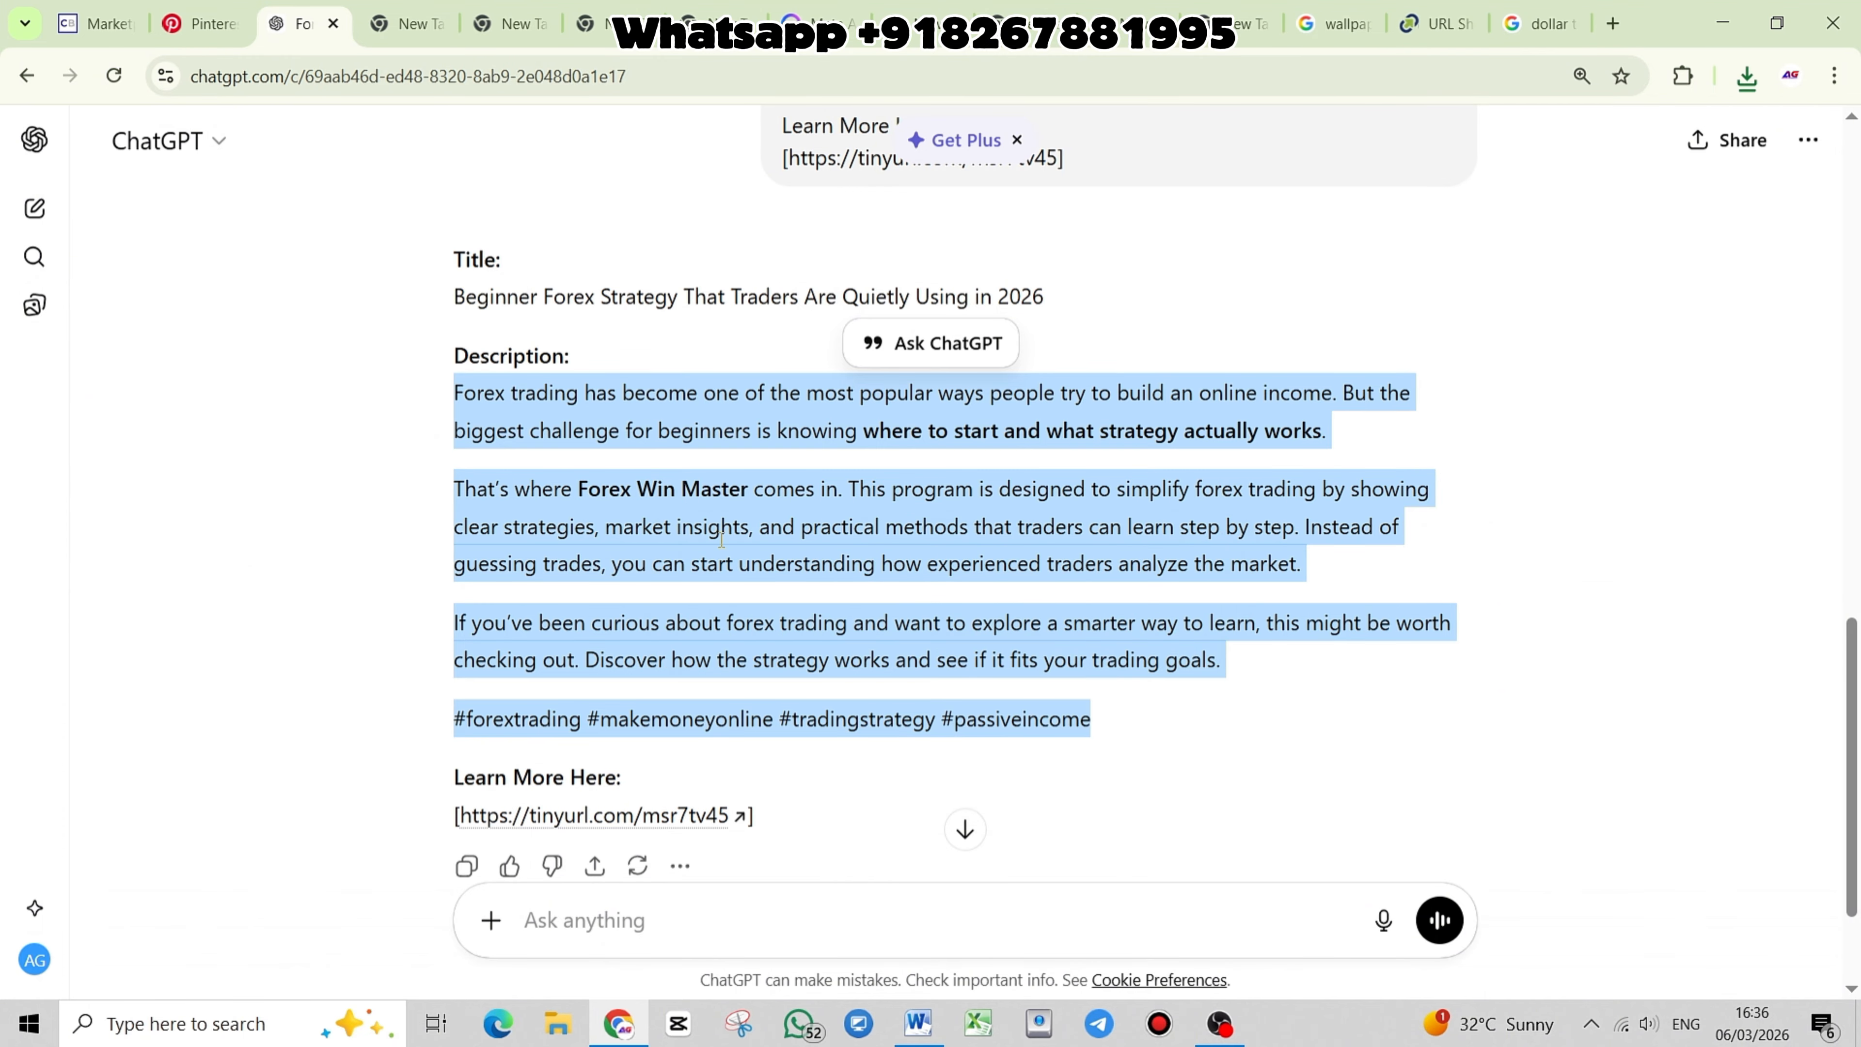
# Return to the Pinterest draft, paste the copied text as the Pin's description and check it from start to end
pyautogui.click(185, 28)
pyautogui.click(1064, 524)
pyautogui.rightClick(1062, 522)
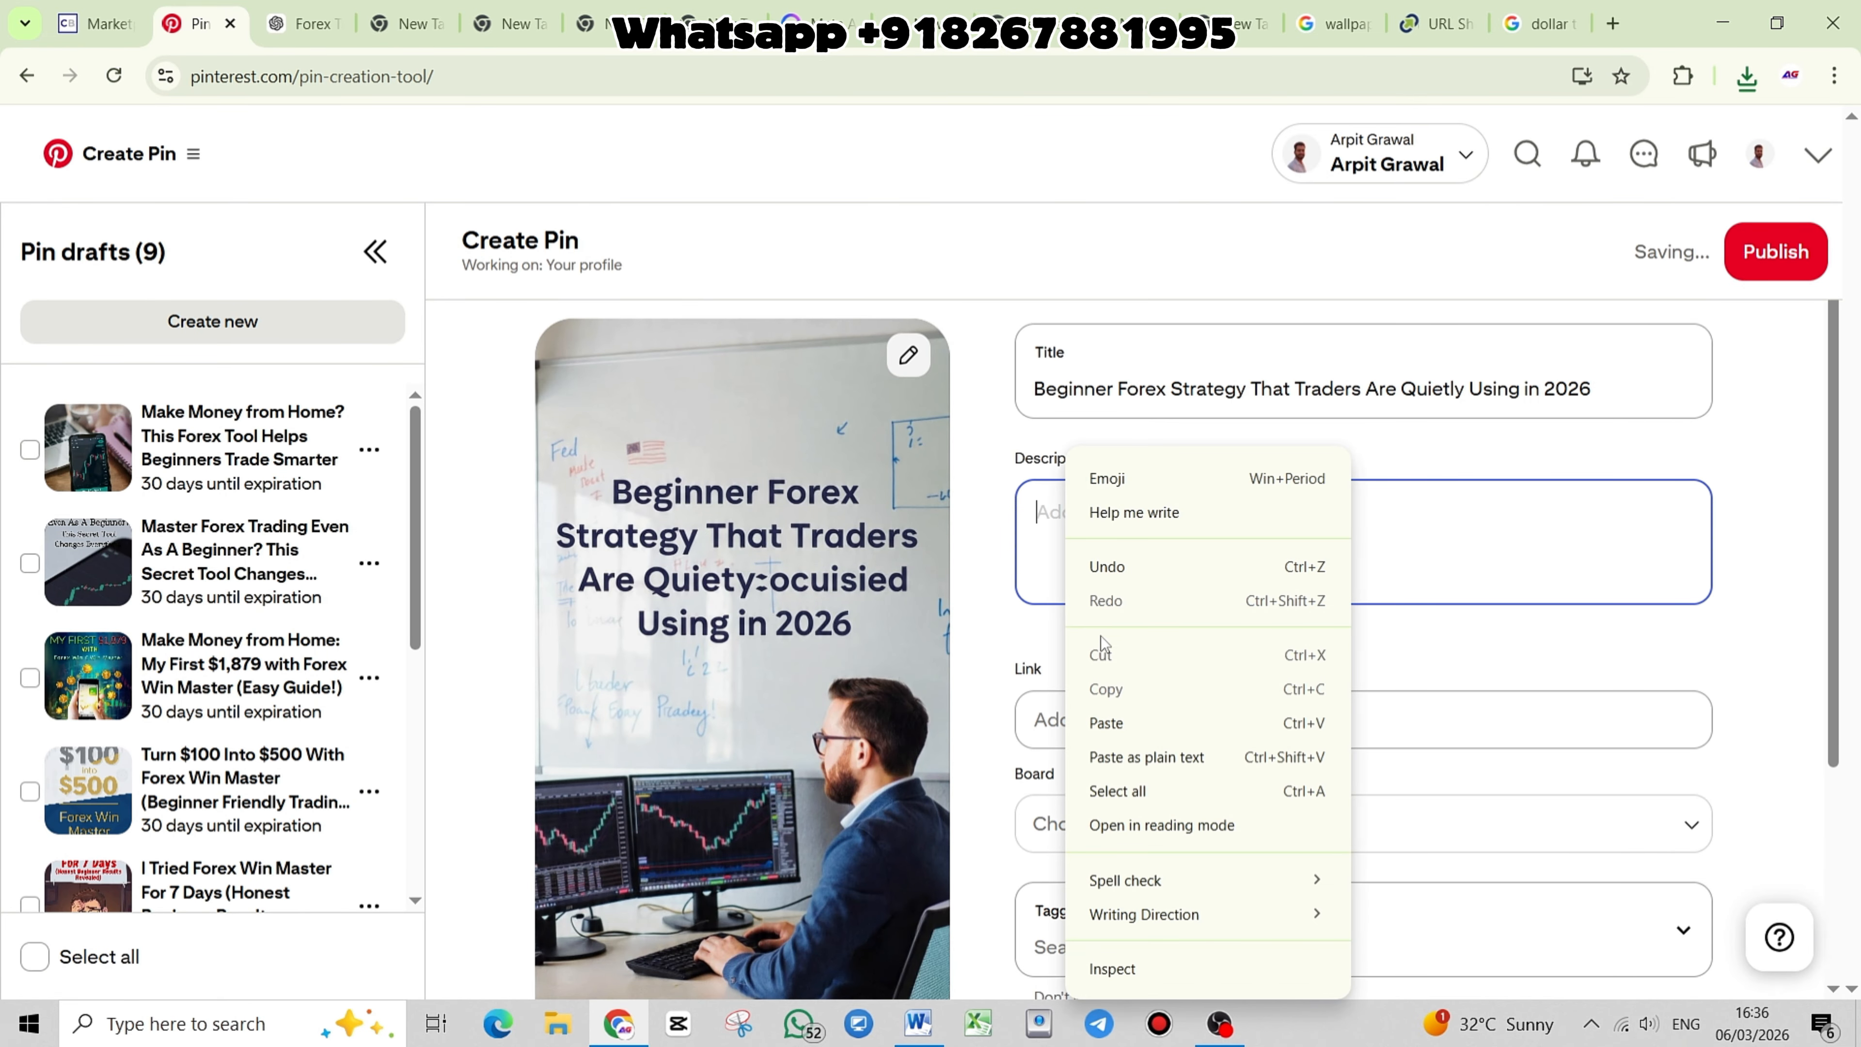
pyautogui.click(1105, 722)
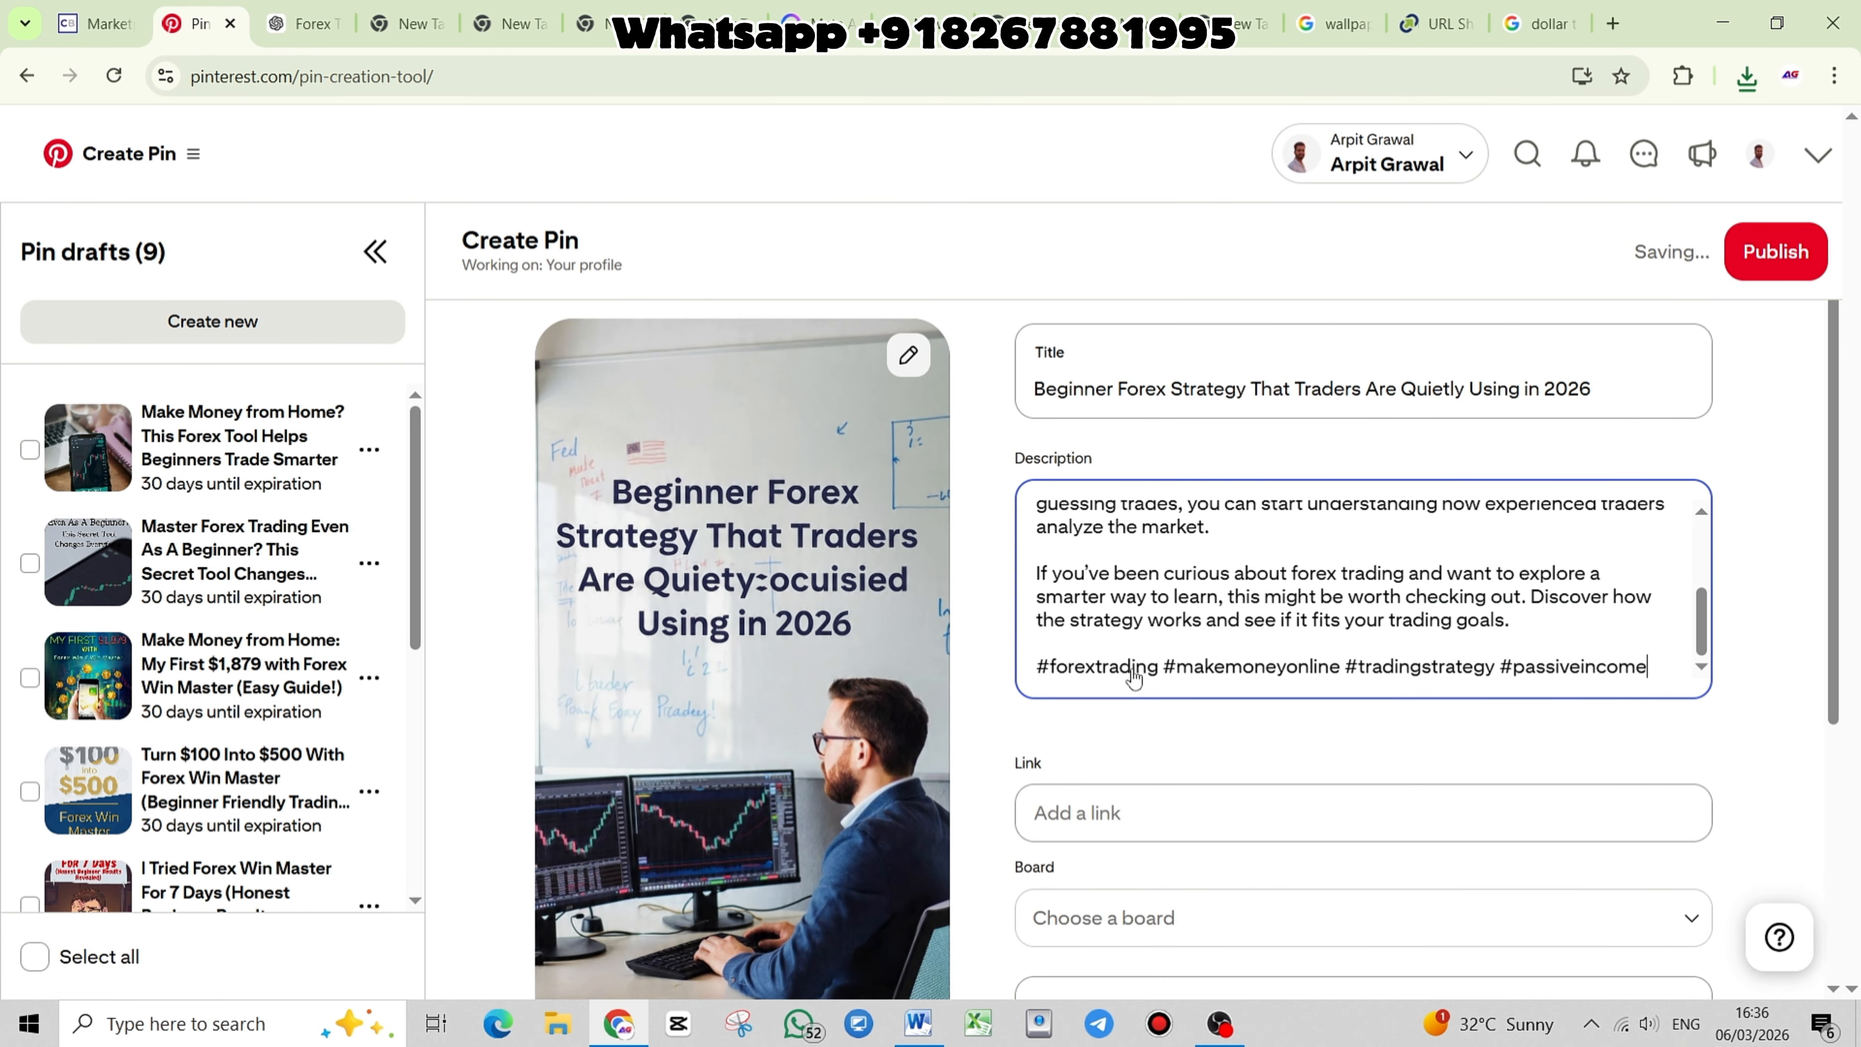
pyautogui.click(1448, 746)
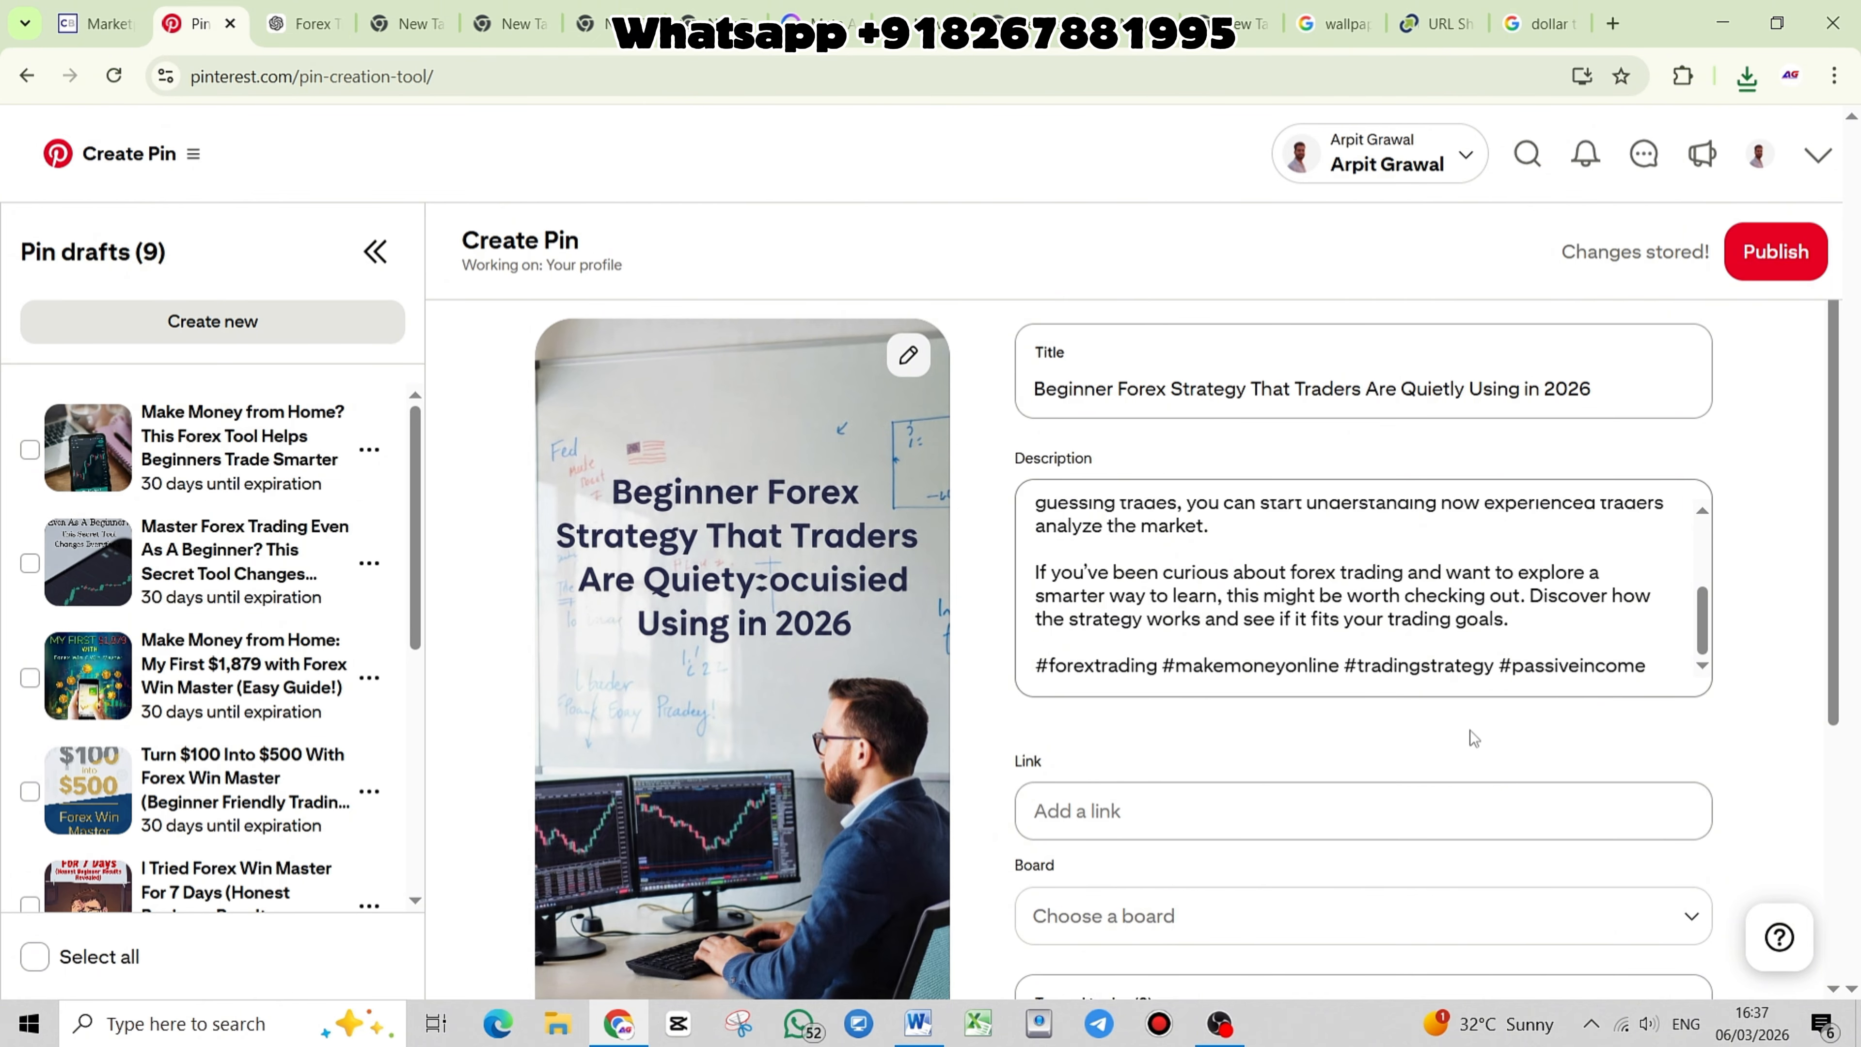
pyautogui.click(1424, 620)
pyautogui.scroll(5, 1425, 619)
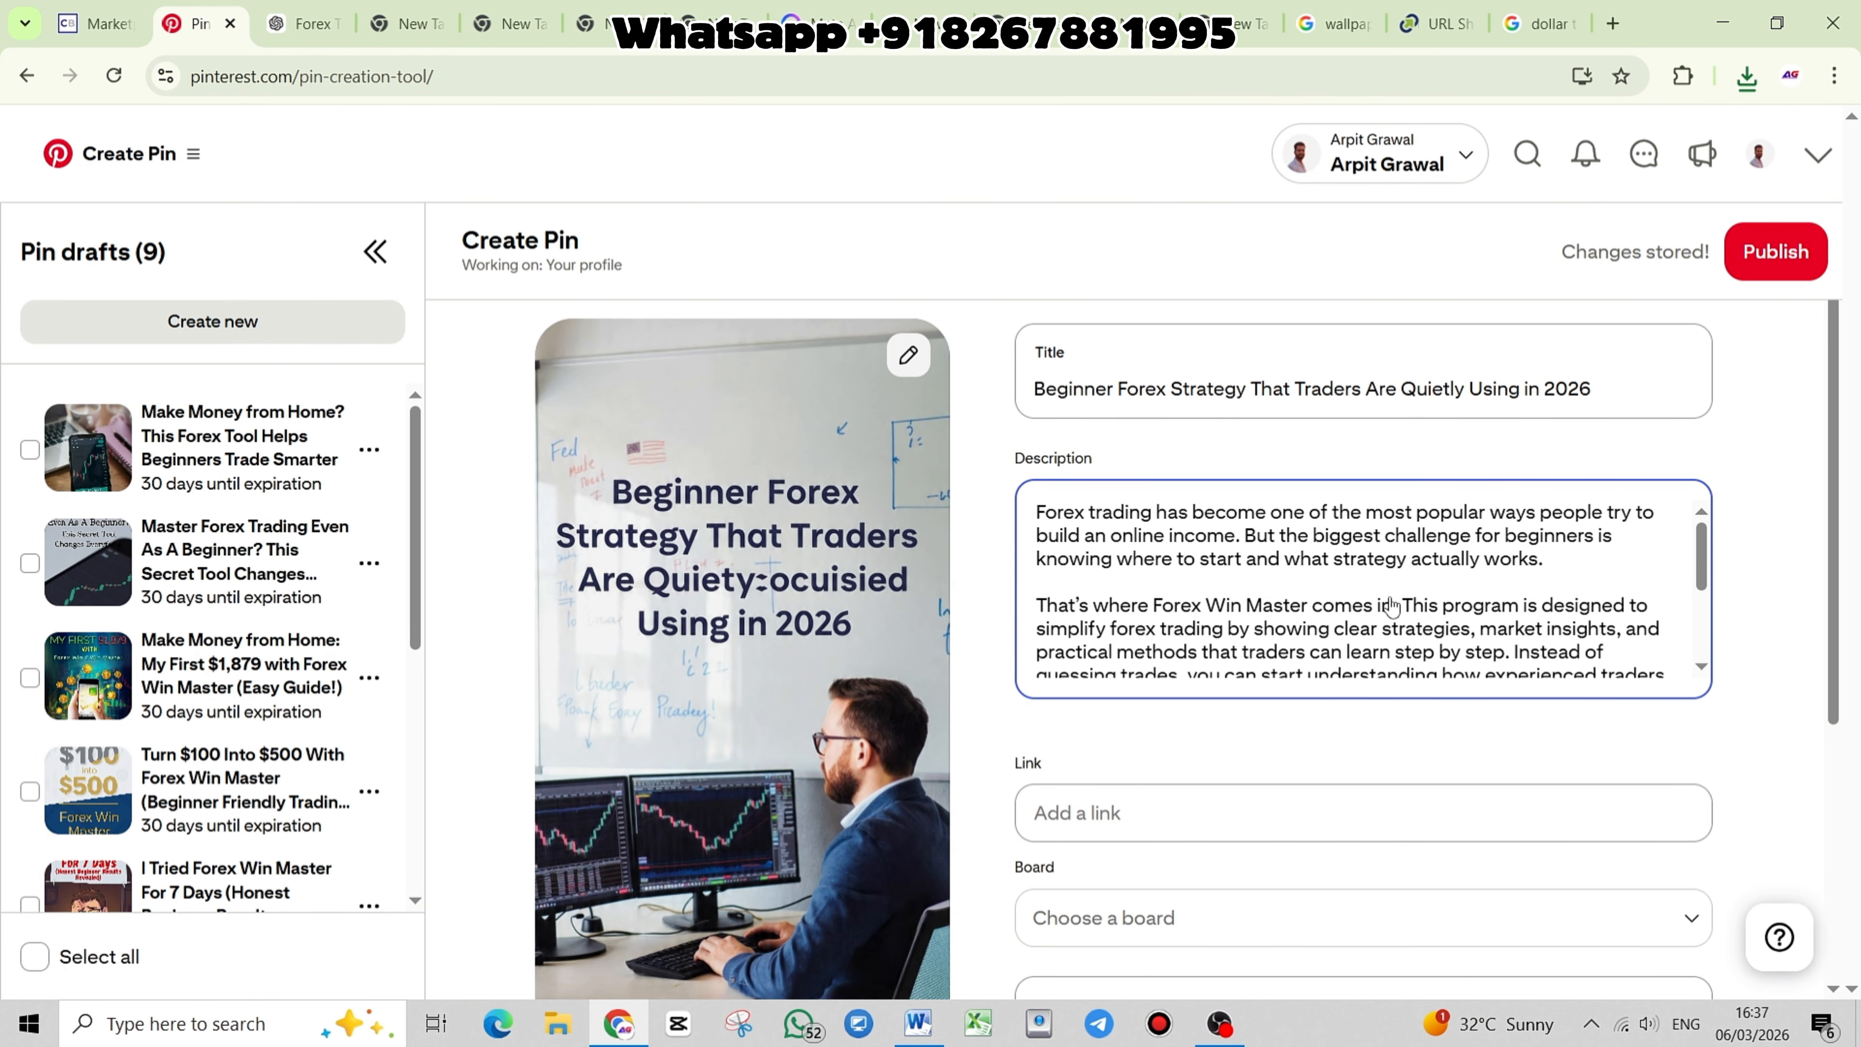
pyautogui.scroll(-5, 1391, 608)
pyautogui.click(1373, 736)
# Assign the Pin to the board "Forex Trading For USA"
pyautogui.scroll(-5, 1372, 735)
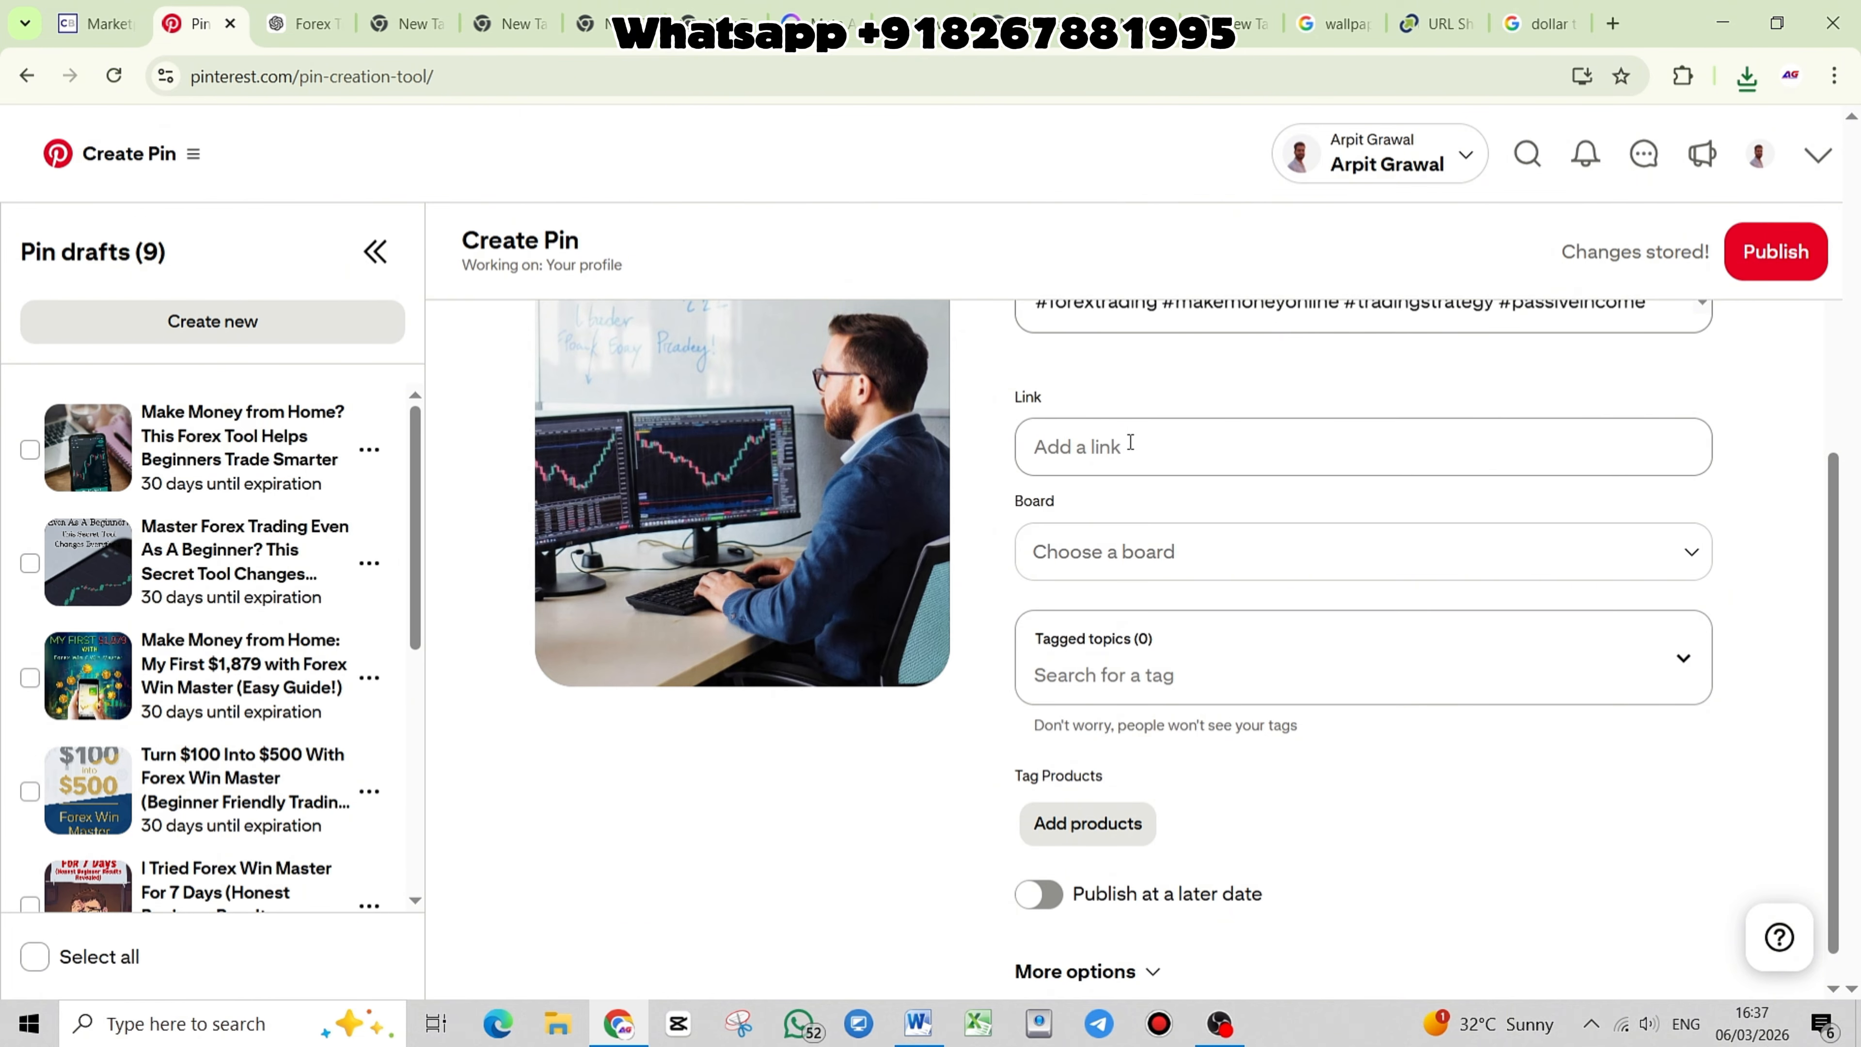
pyautogui.click(1145, 579)
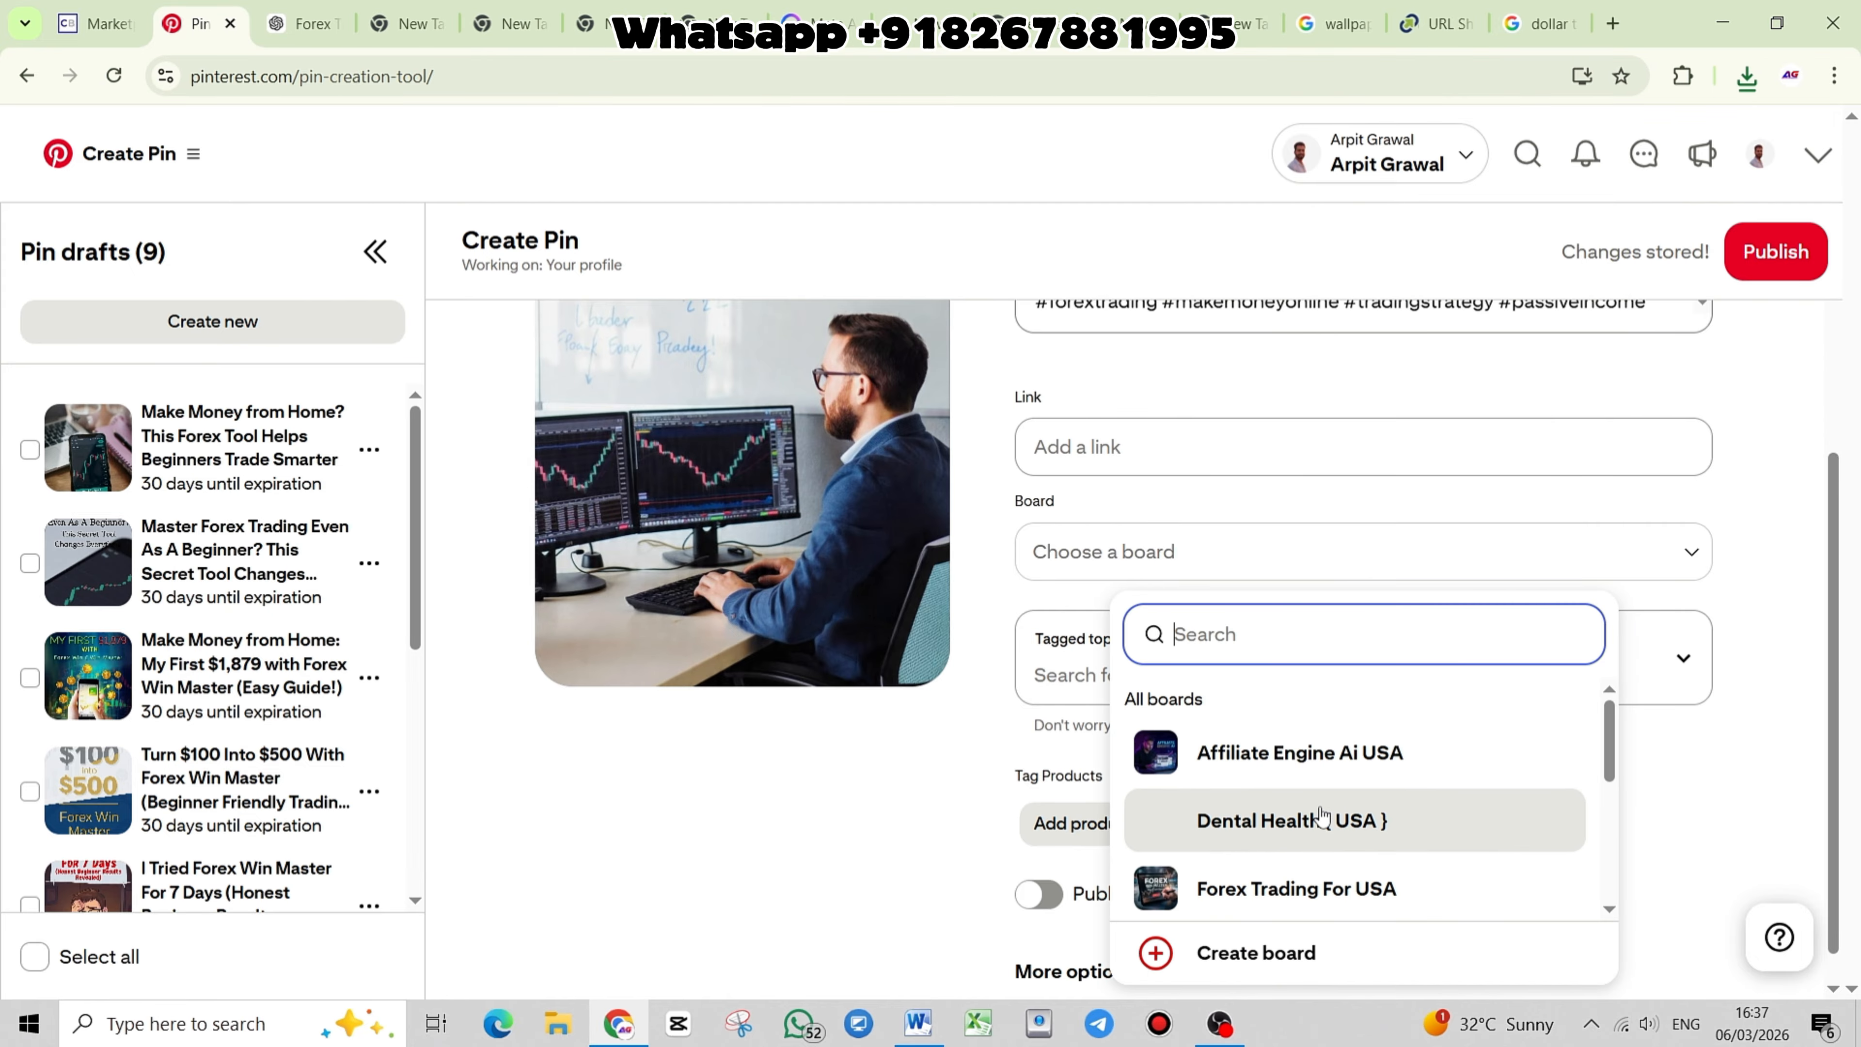
pyautogui.scroll(-2, 1323, 817)
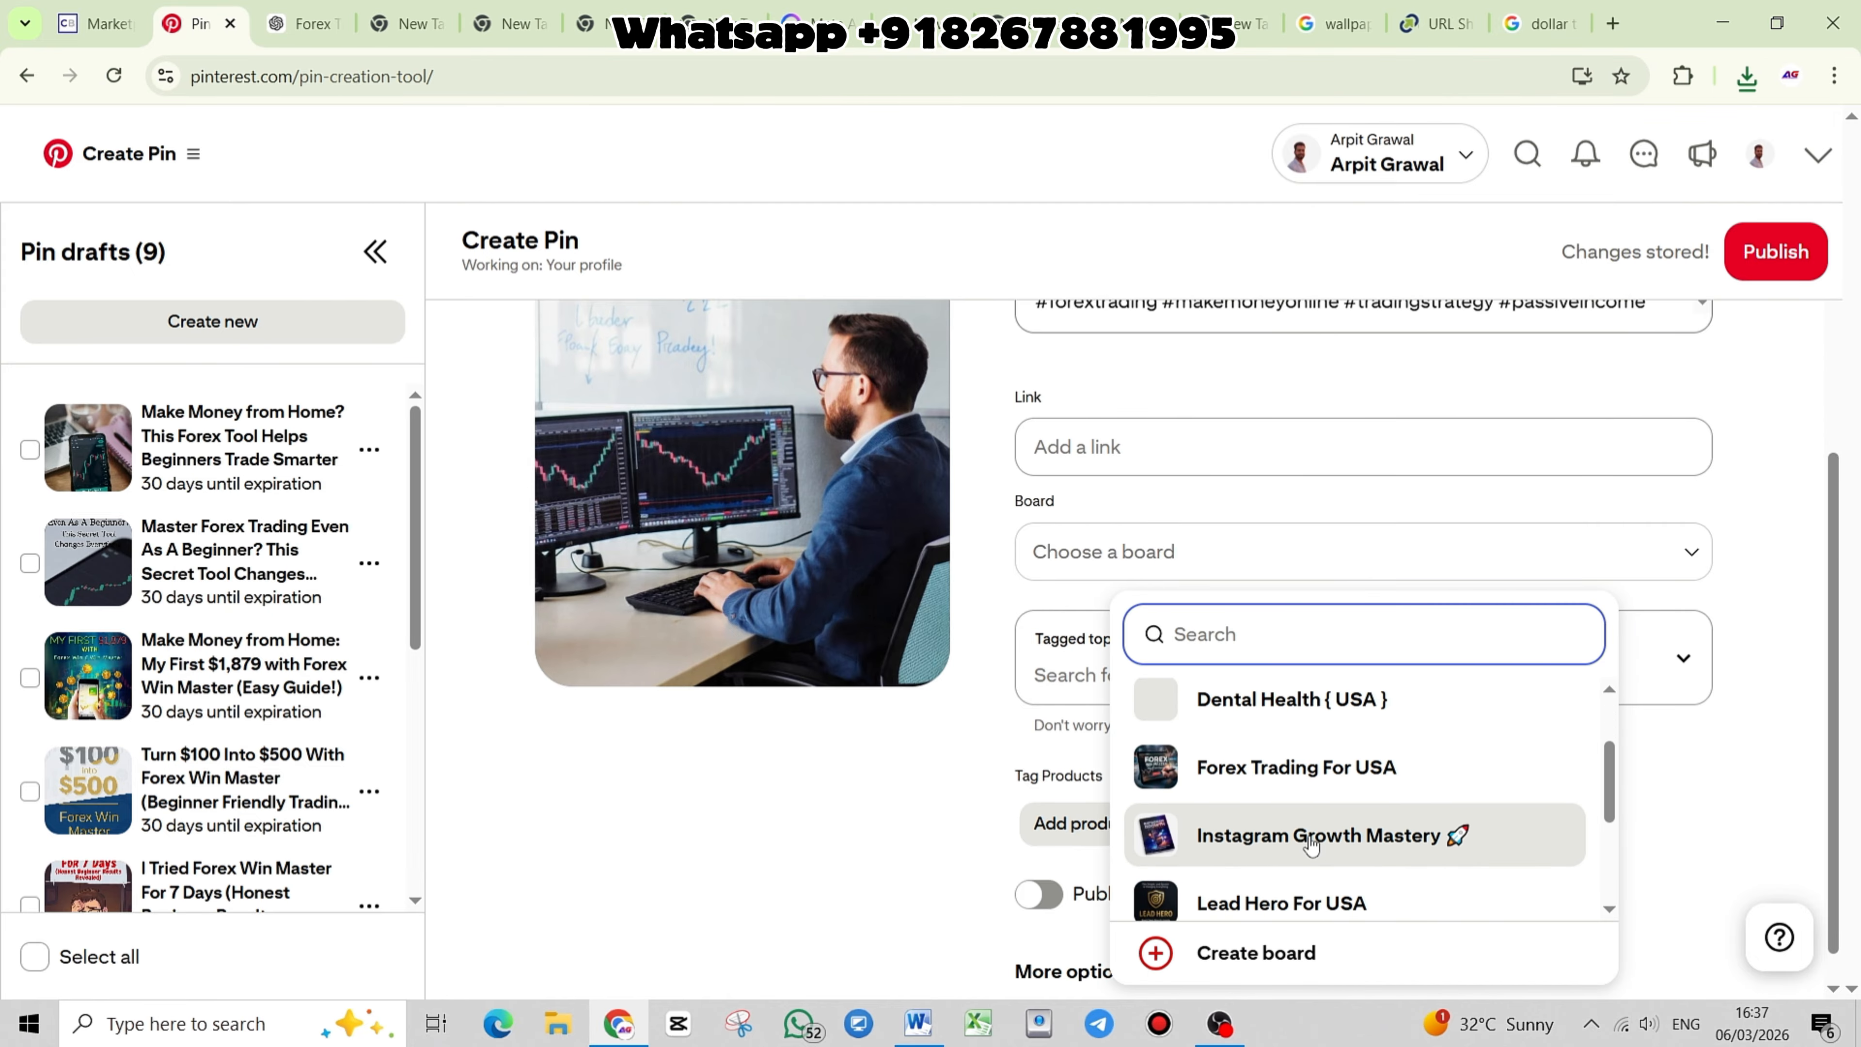
pyautogui.click(1310, 773)
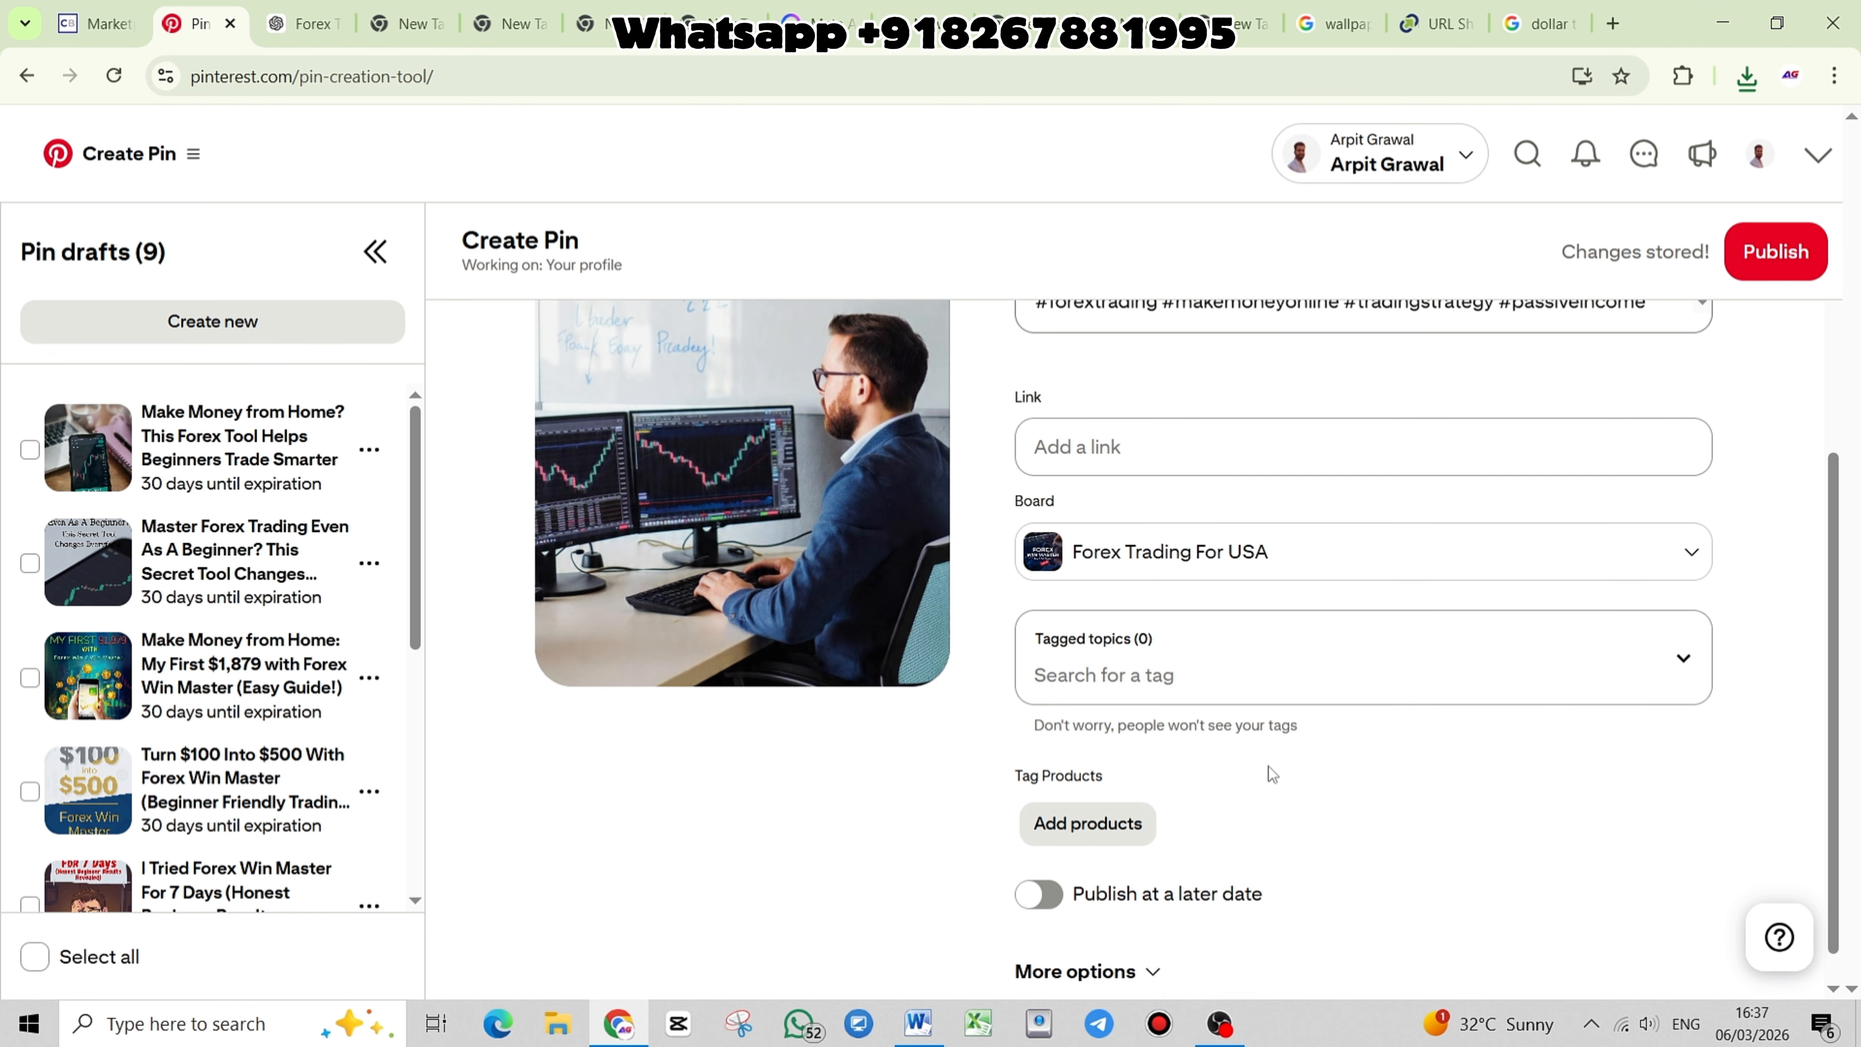
# Search the topic tags for "forex" and tag the Pin with Stock Trading and Cryptocurrency
pyautogui.click(1082, 678)
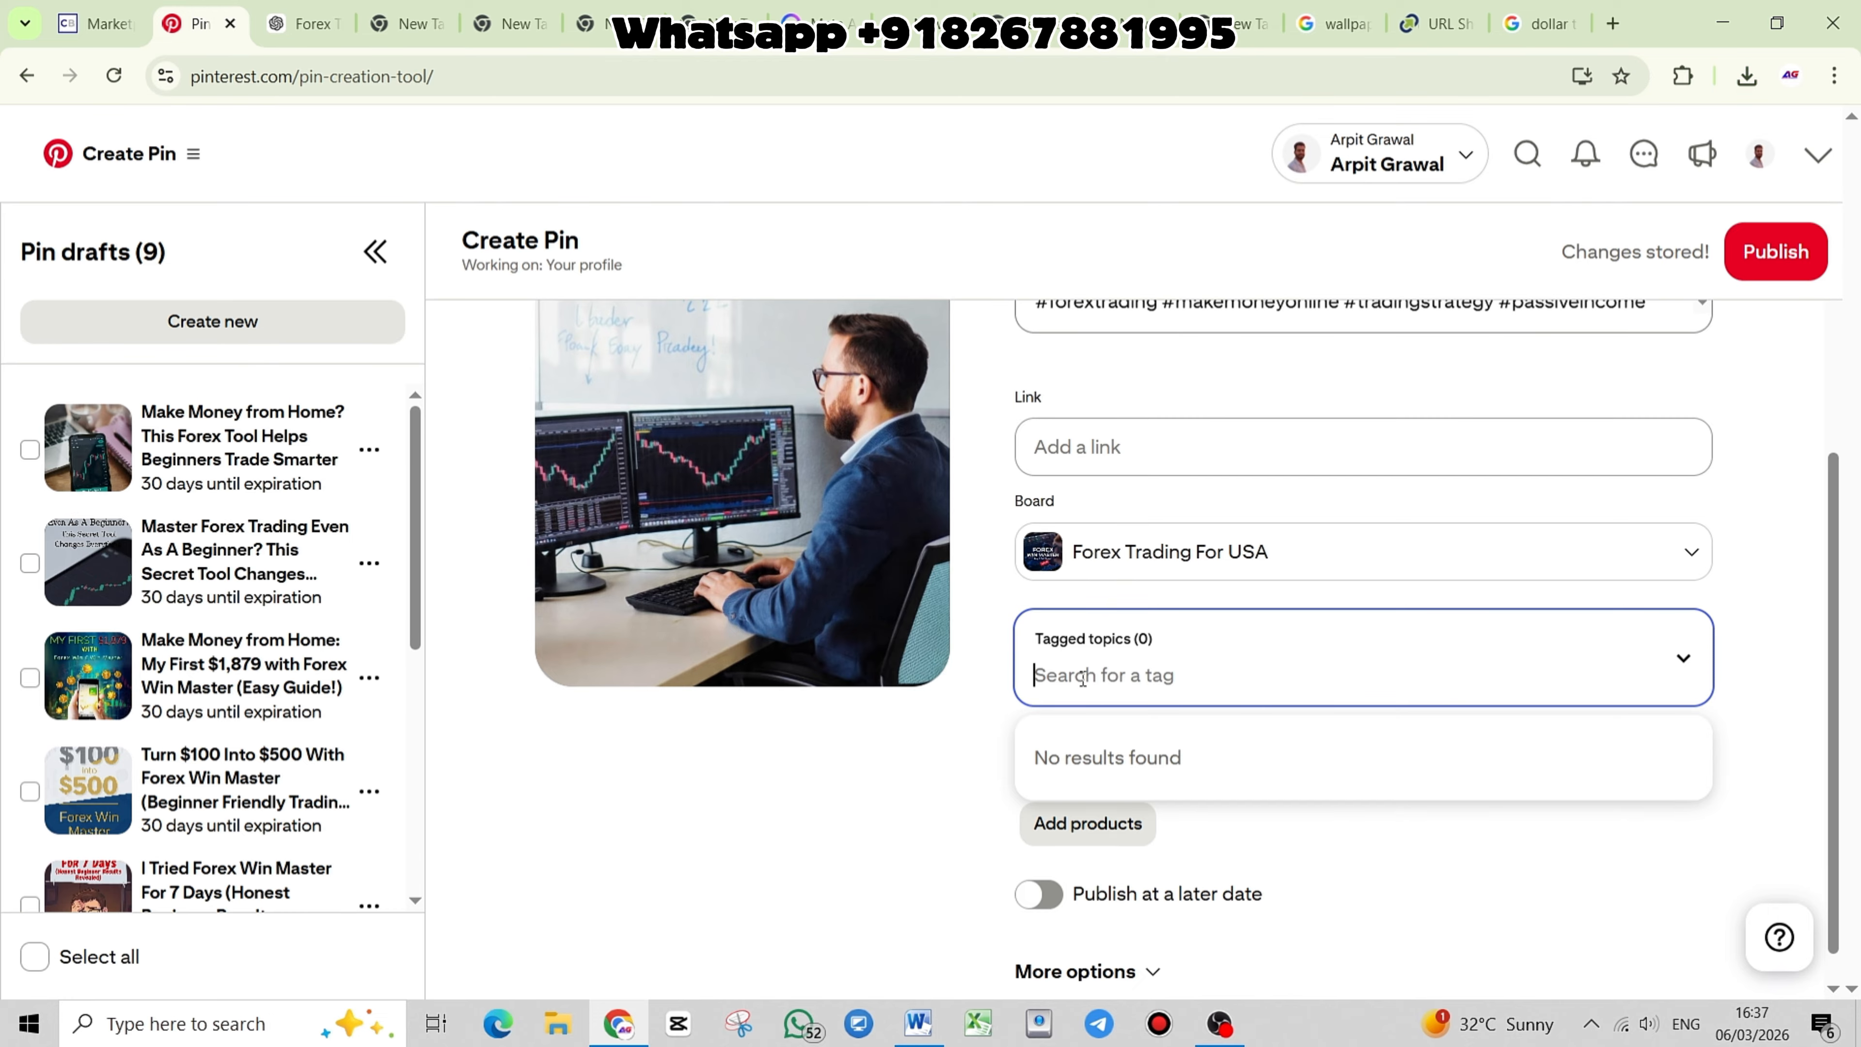
pyautogui.write('forex')
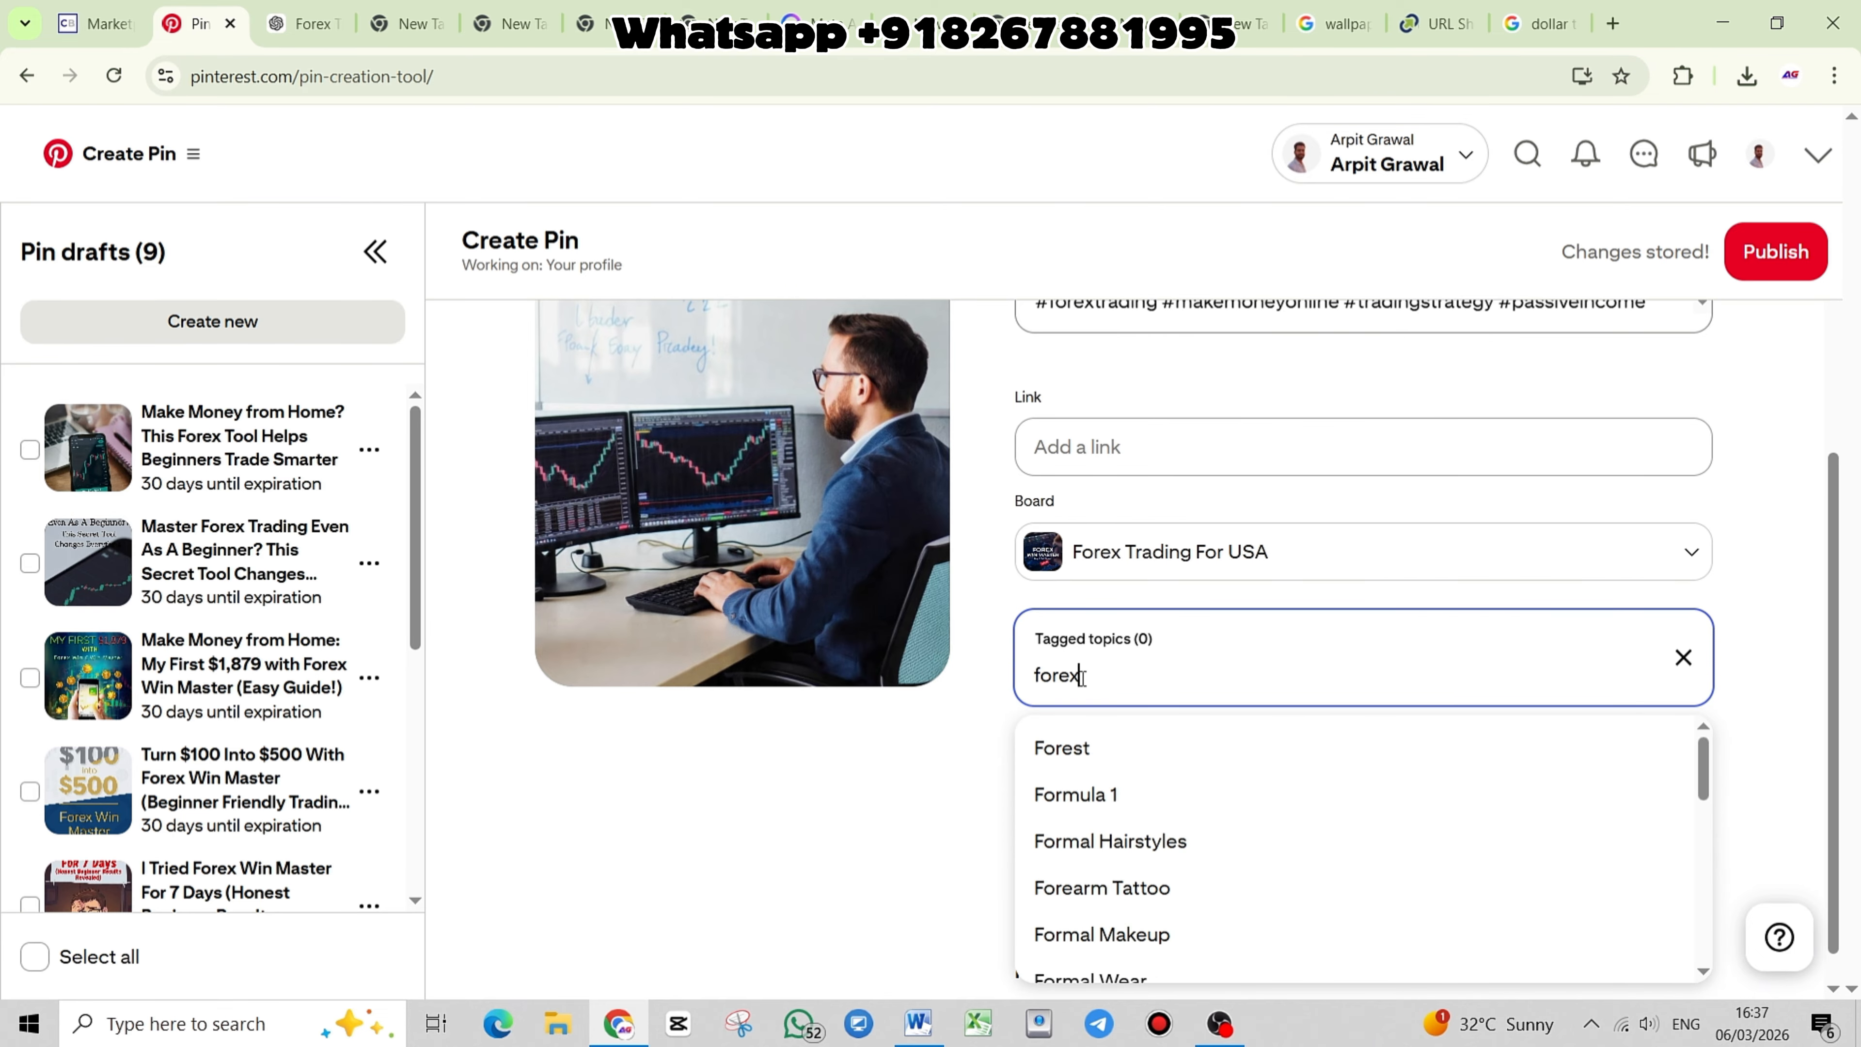
pyautogui.moveTo(1099, 675); pyautogui.dragTo(1036, 676)
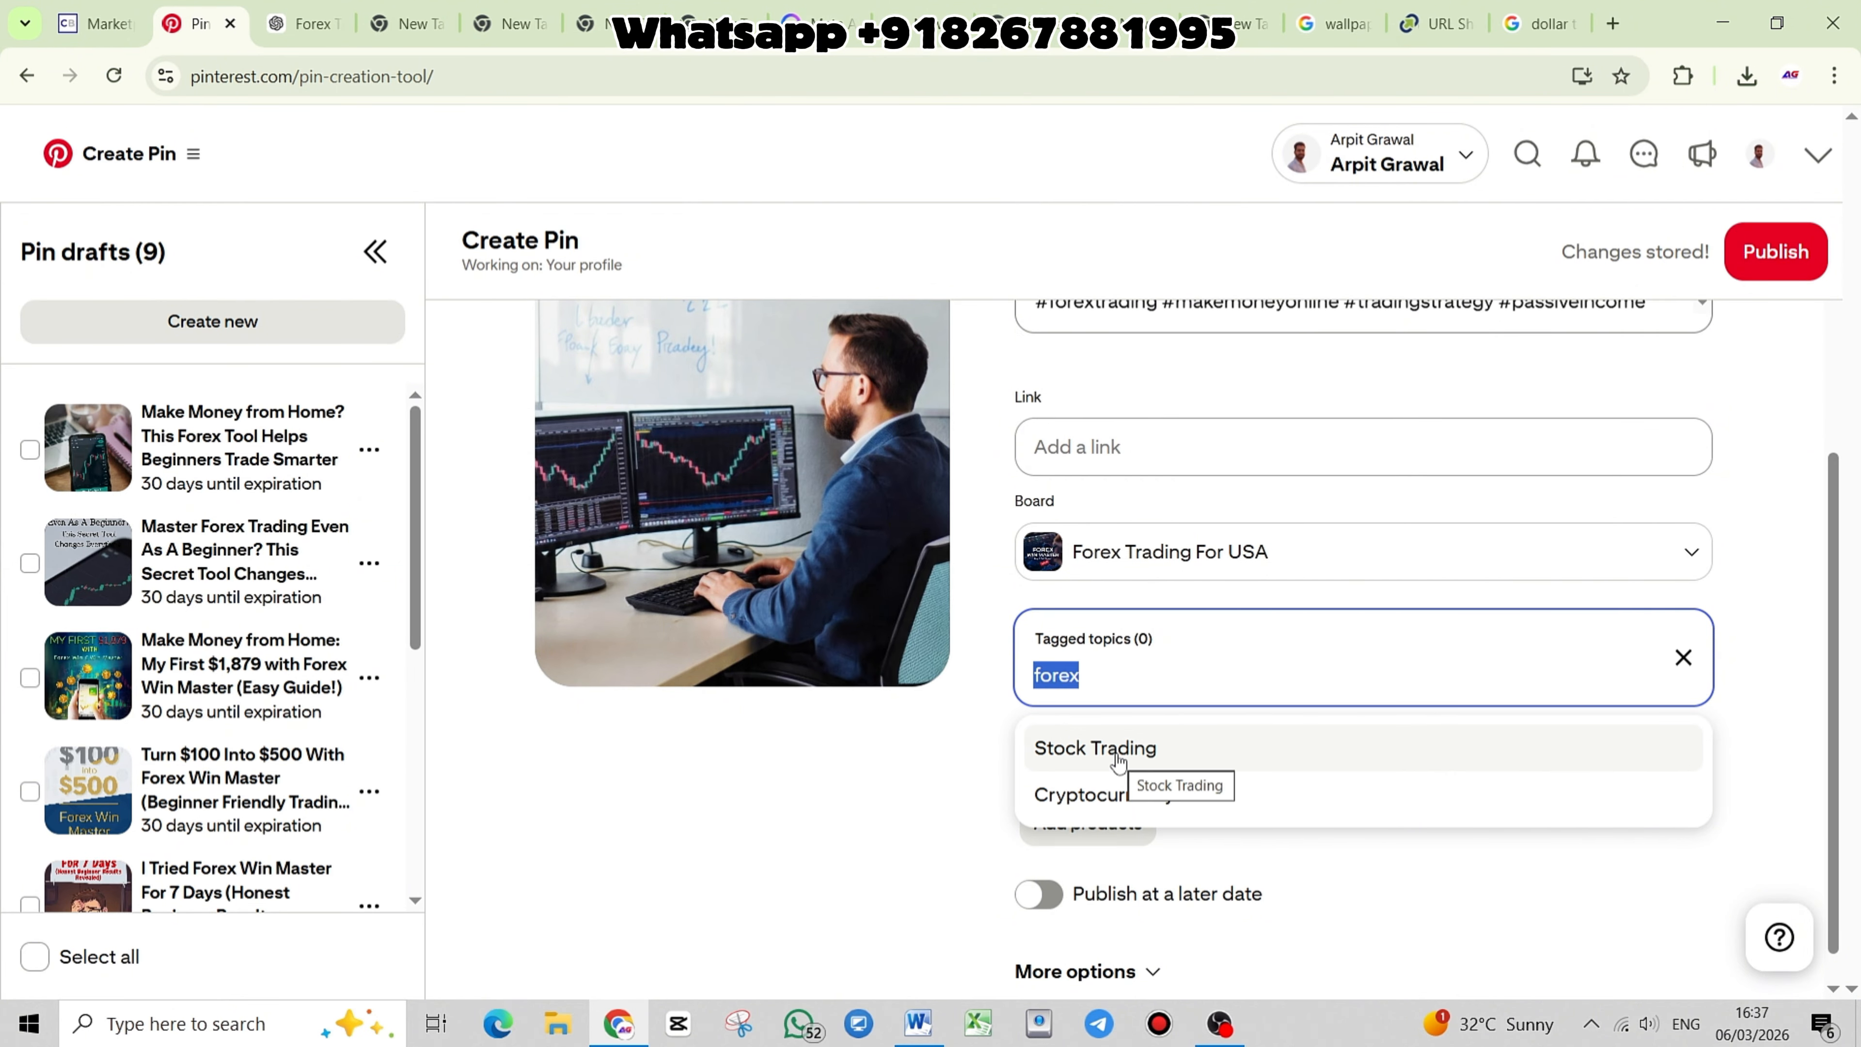
pyautogui.click(1090, 762)
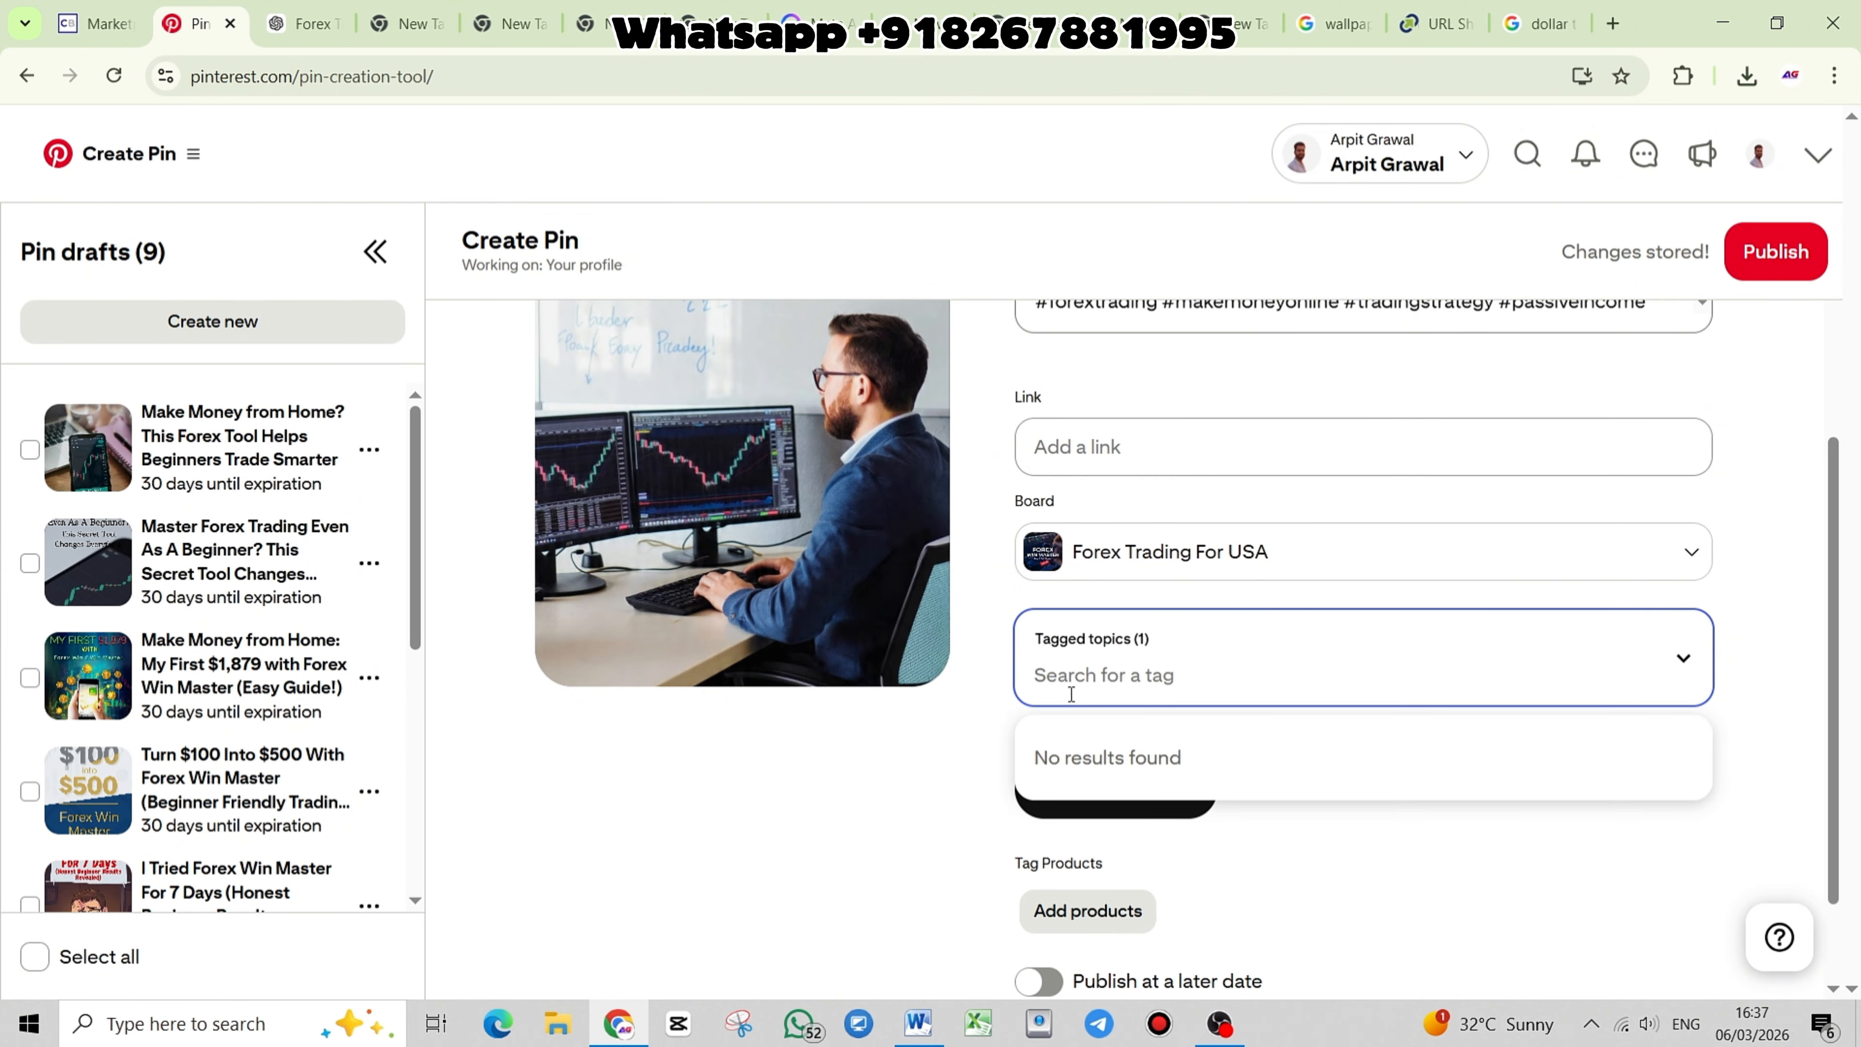
pyautogui.hotkey('ctrl', 'v')
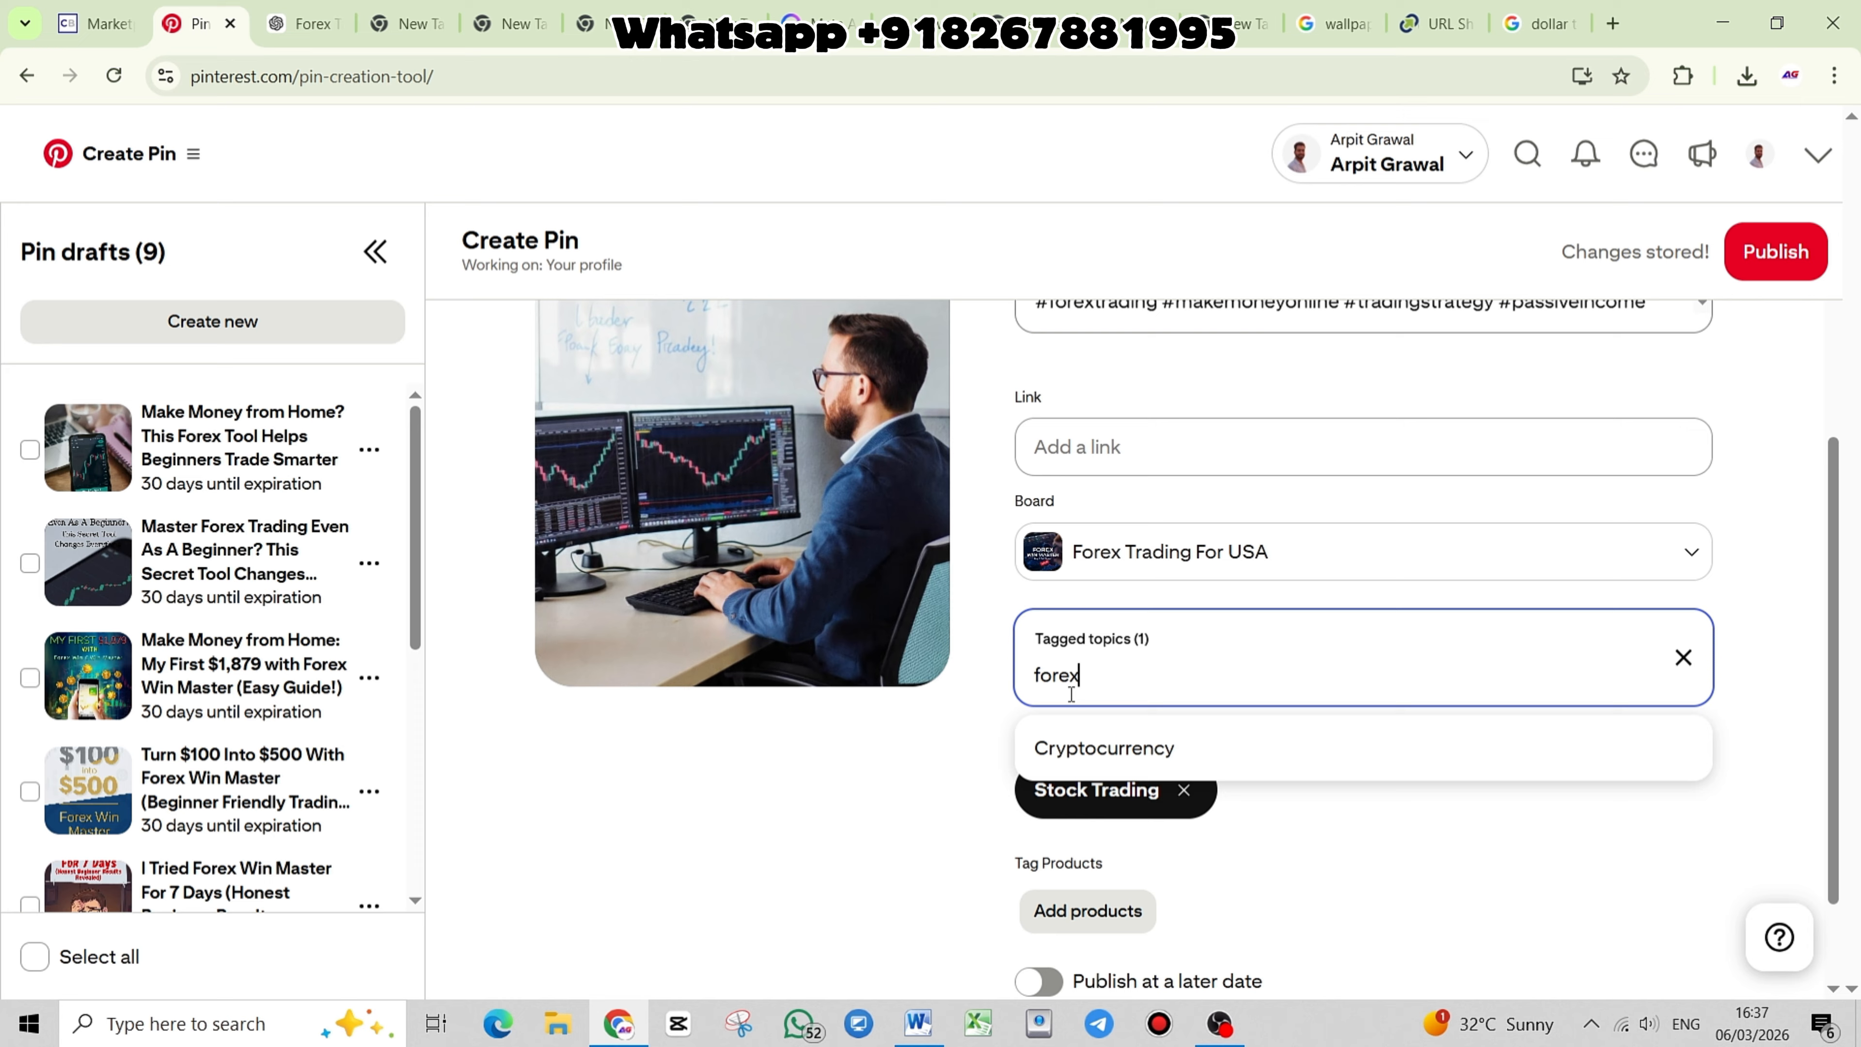
pyautogui.click(1087, 749)
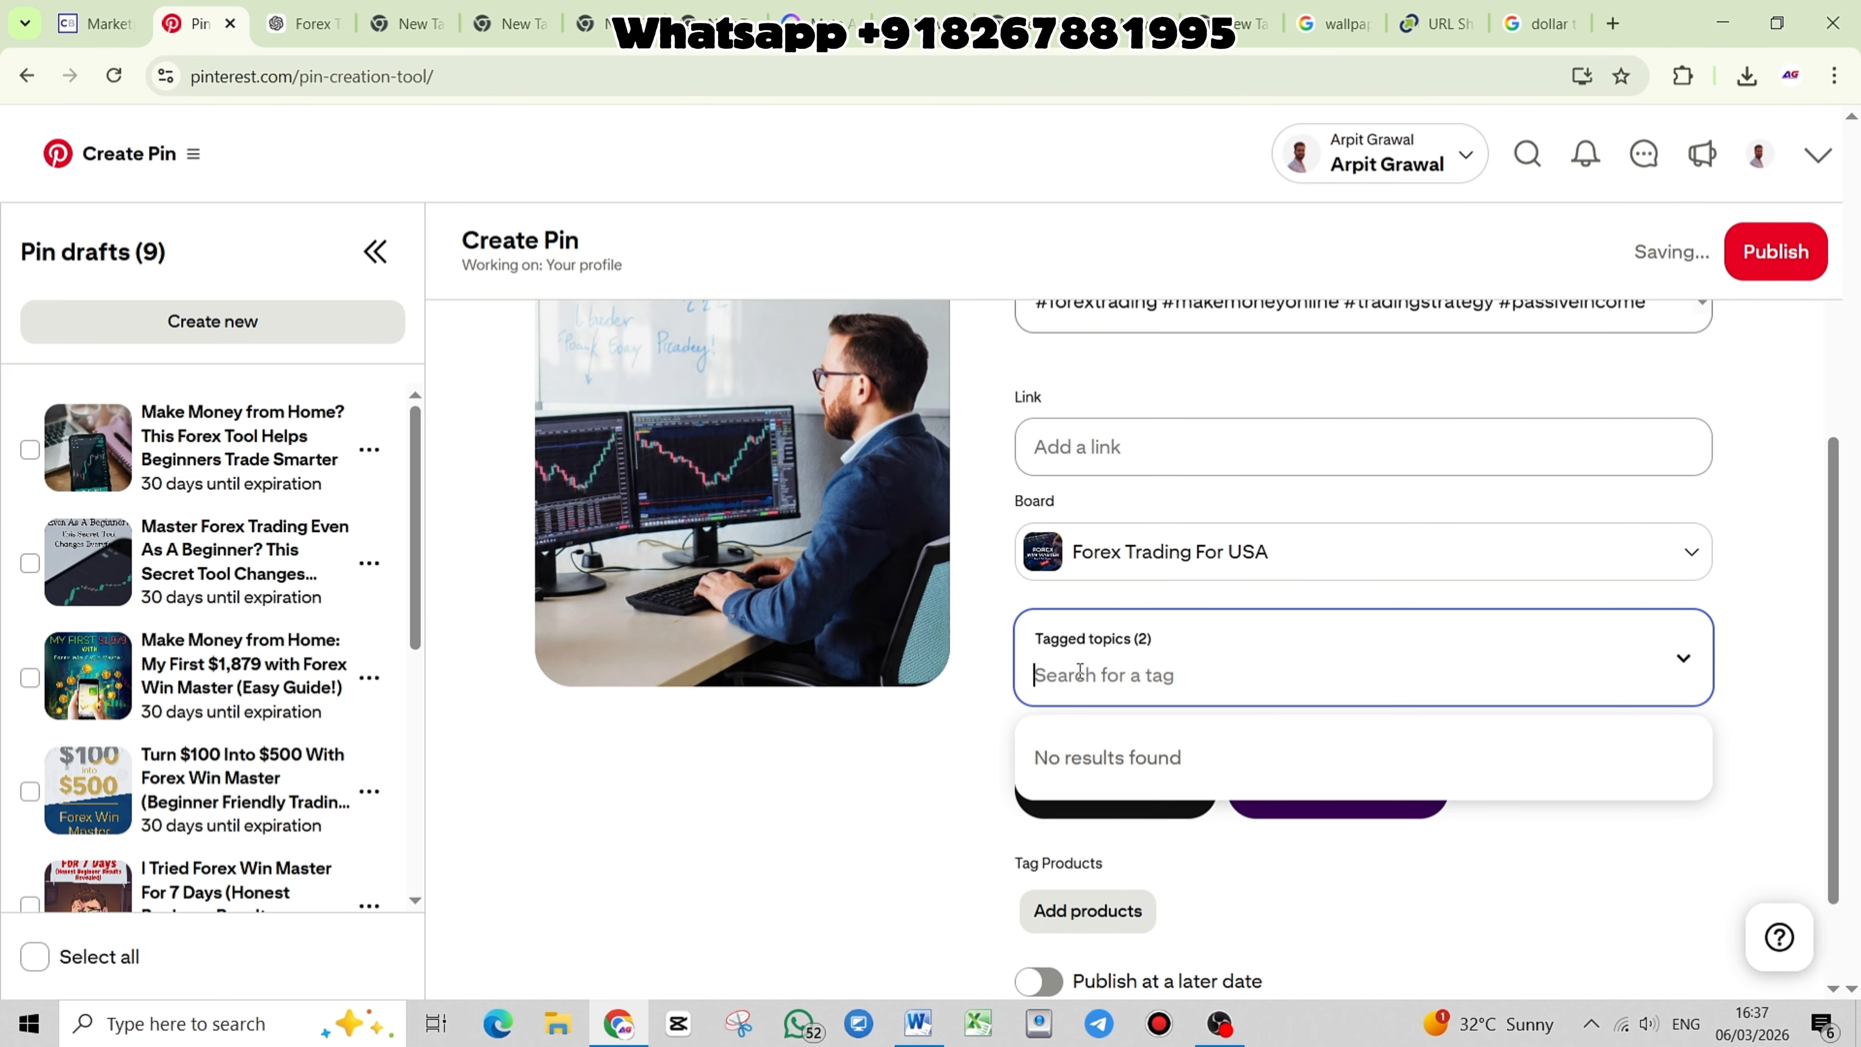
pyautogui.click(1287, 894)
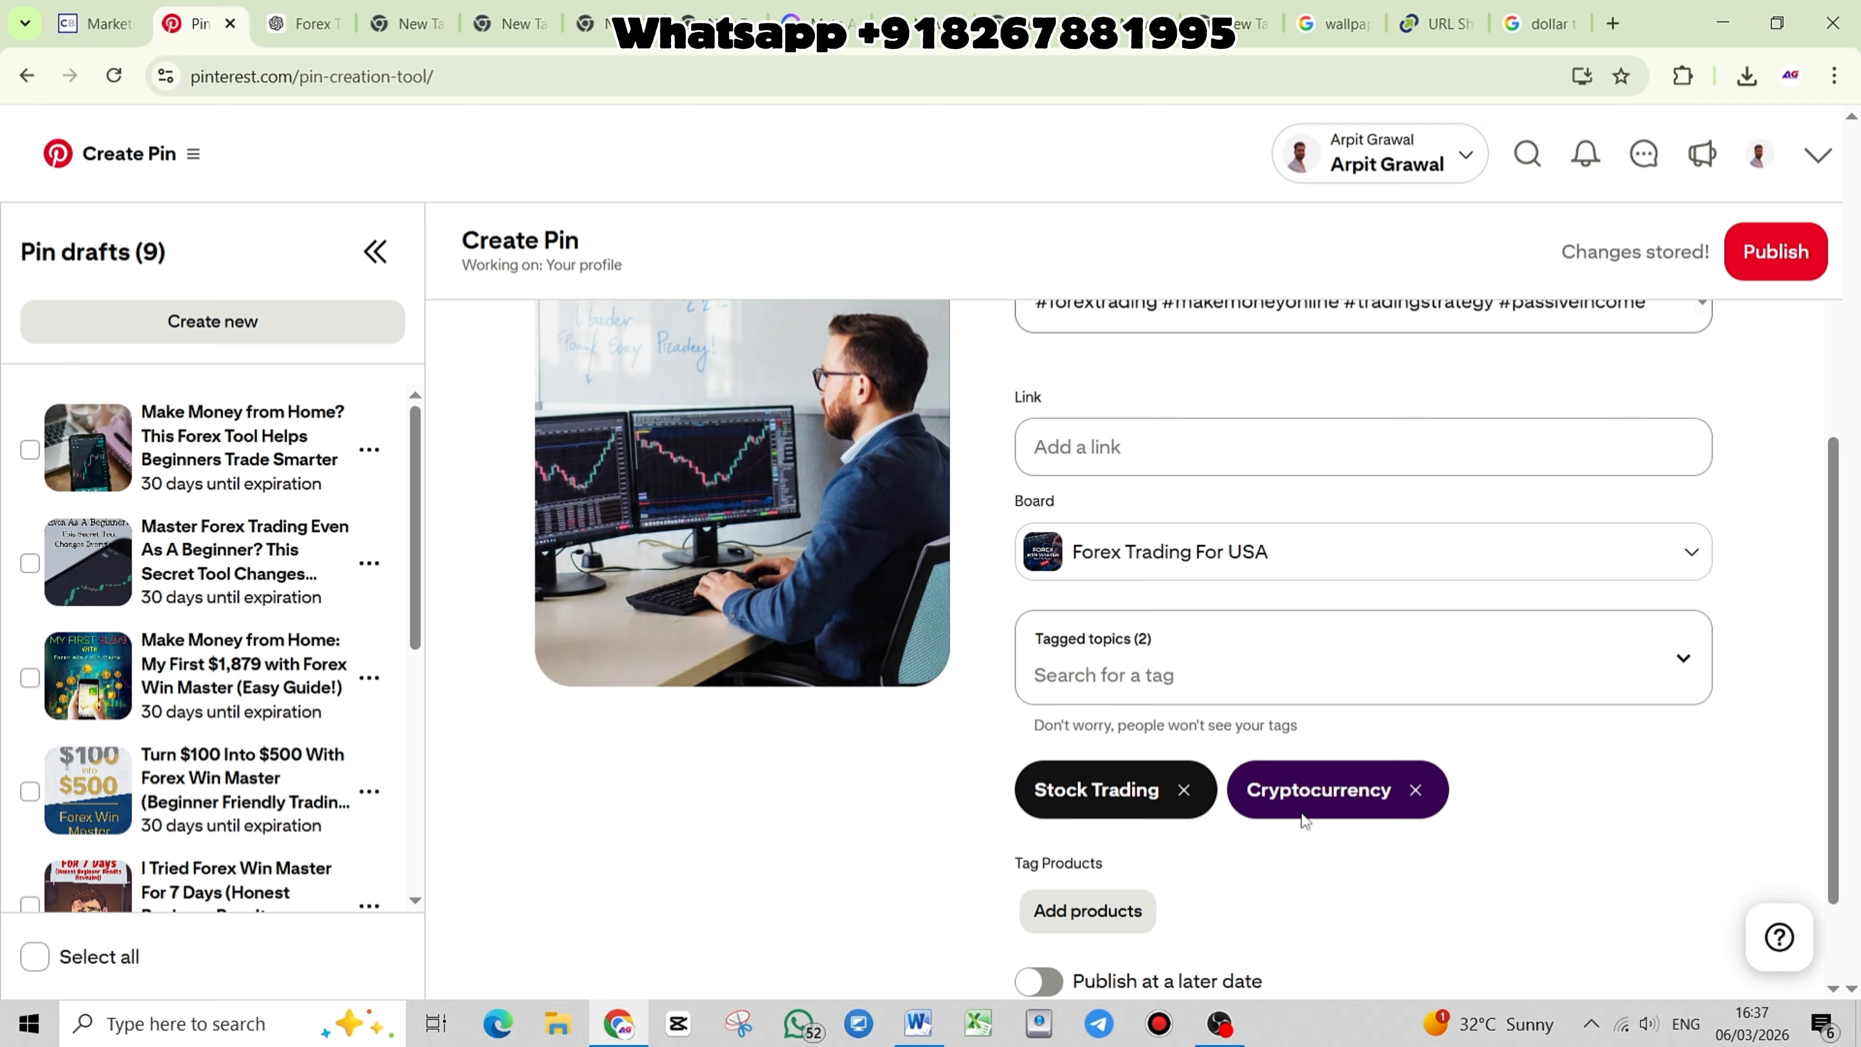
# Search the topic tags for "tool" and add the Tools topic to the Pin
pyautogui.click(1077, 674)
pyautogui.write('too')
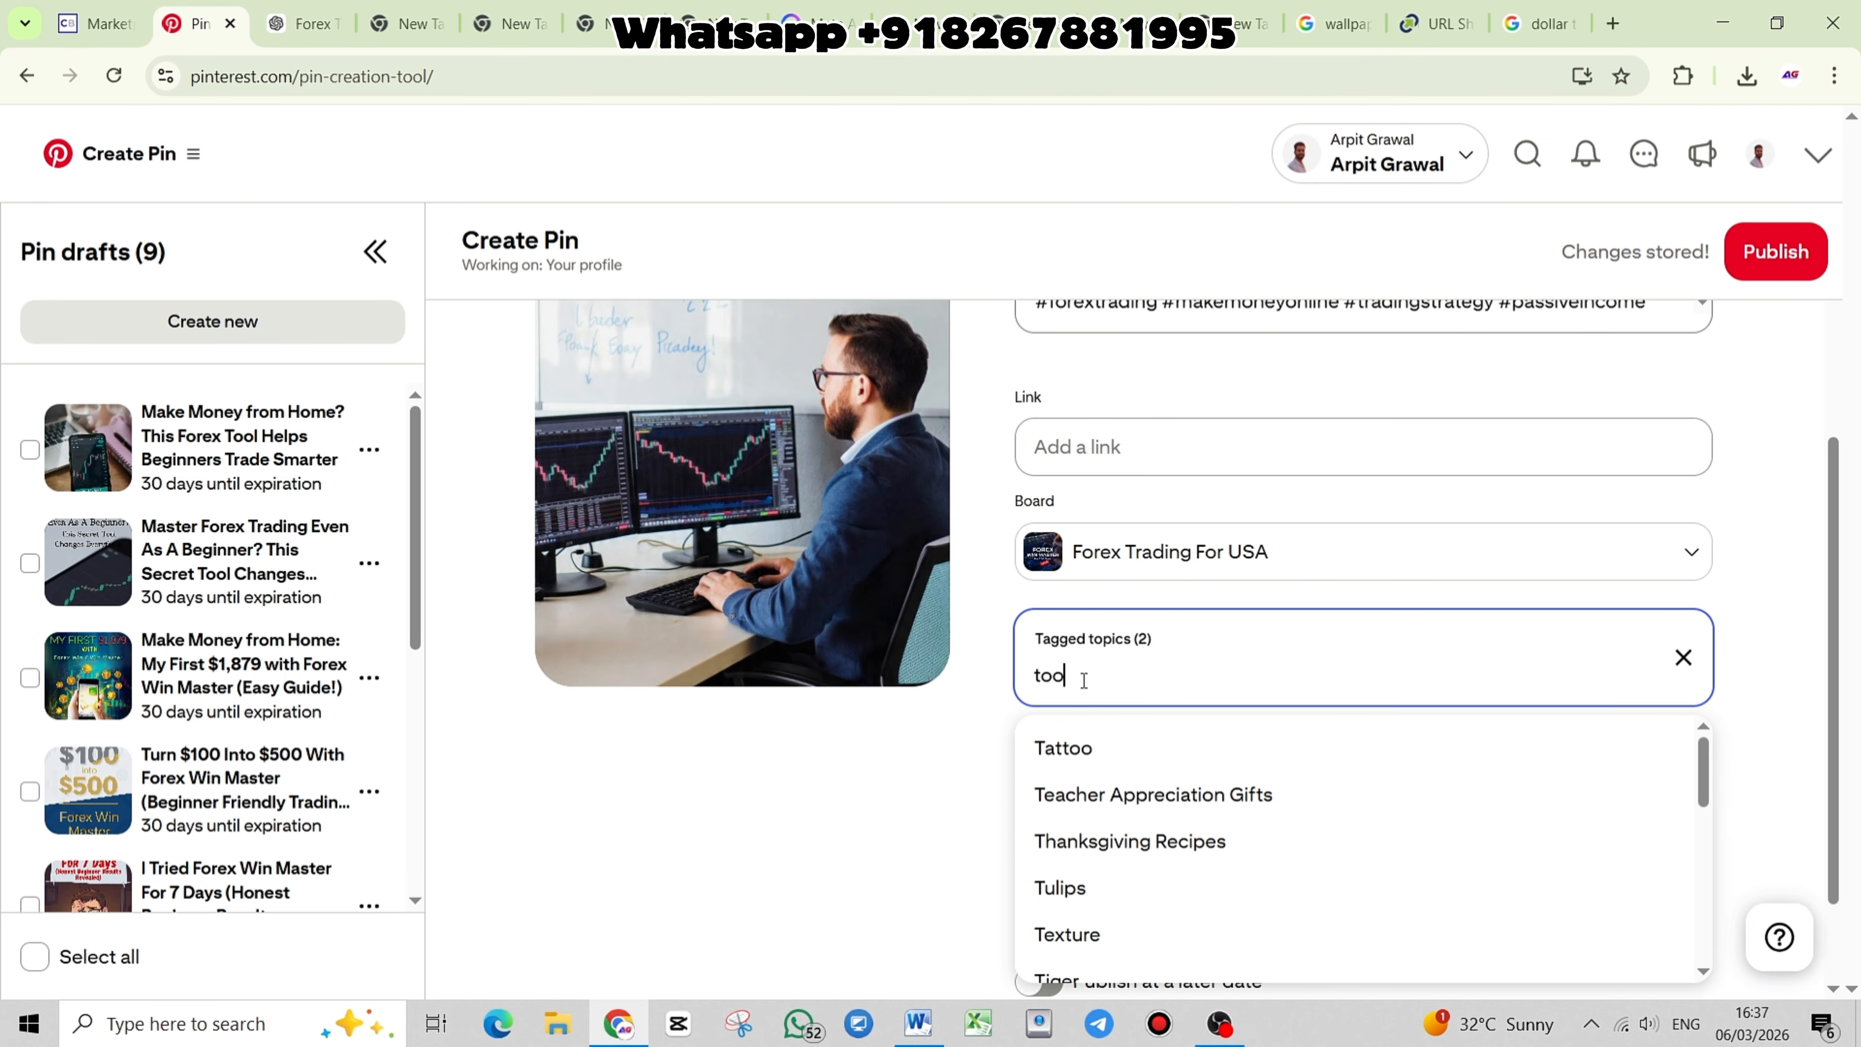
pyautogui.write('l')
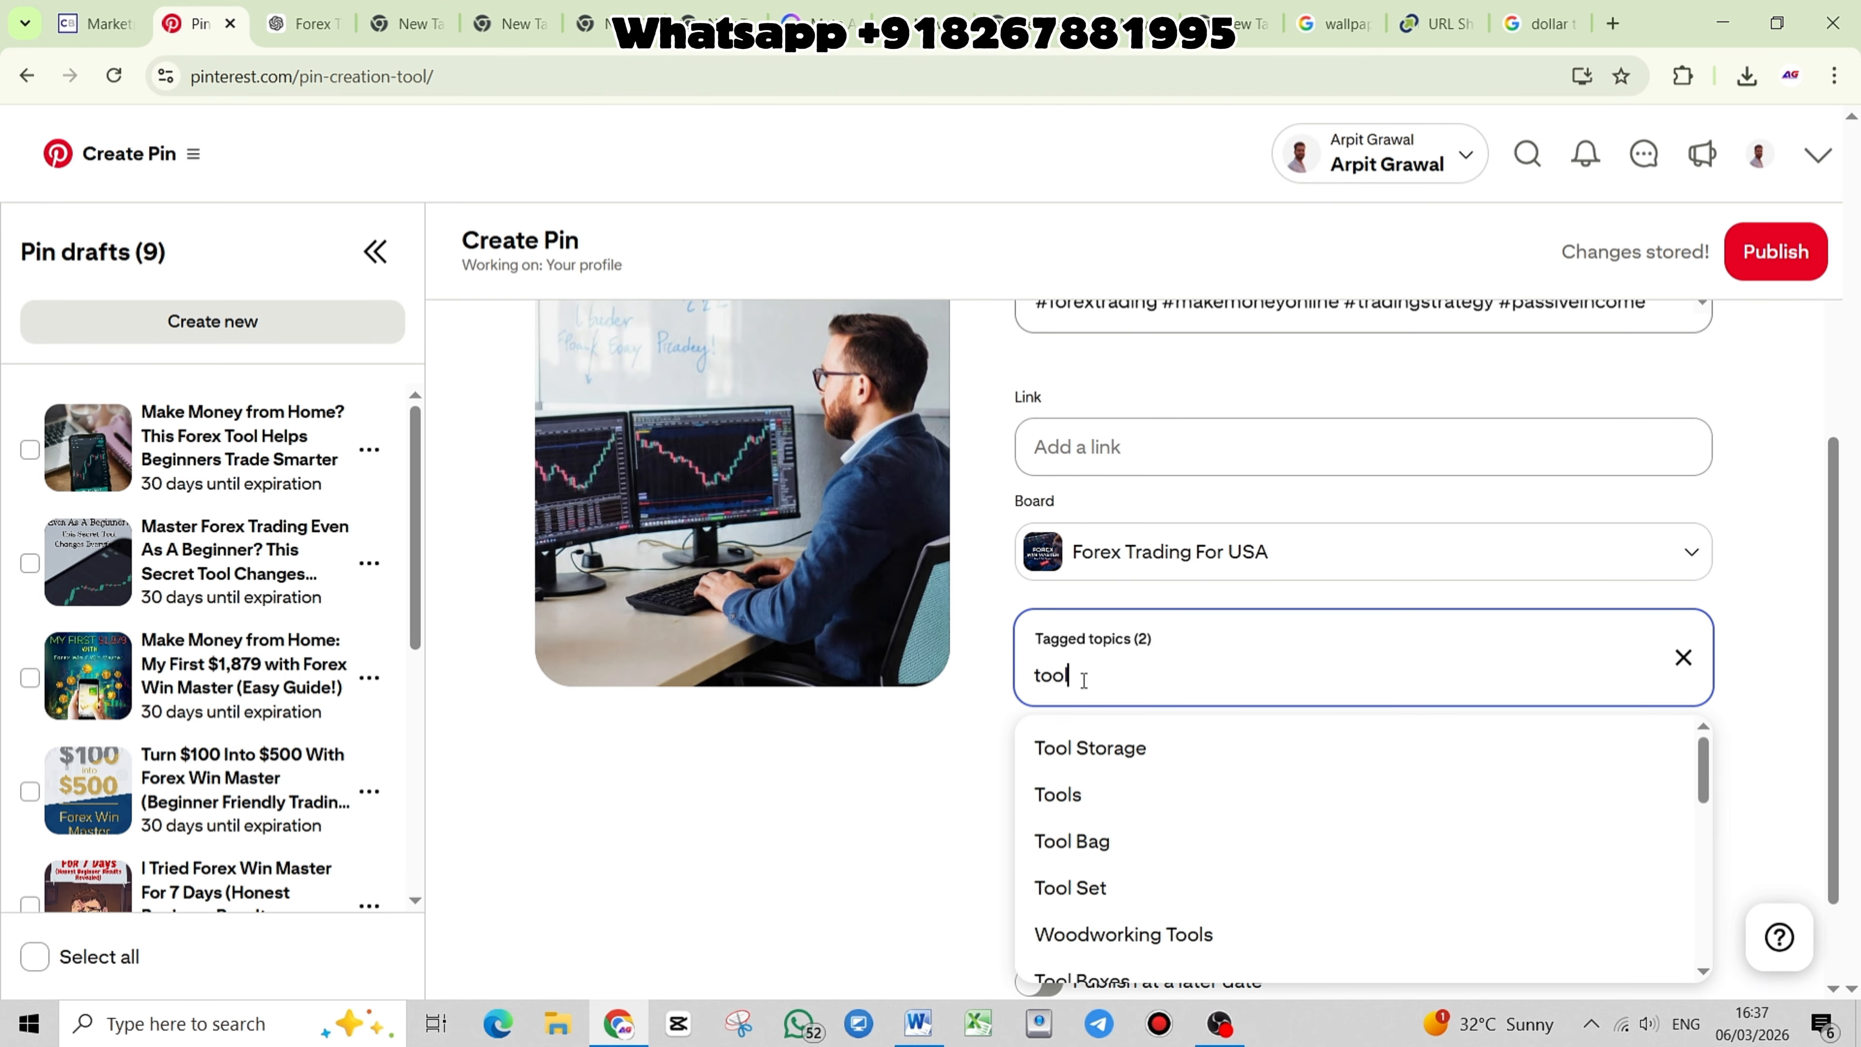
pyautogui.click(1082, 807)
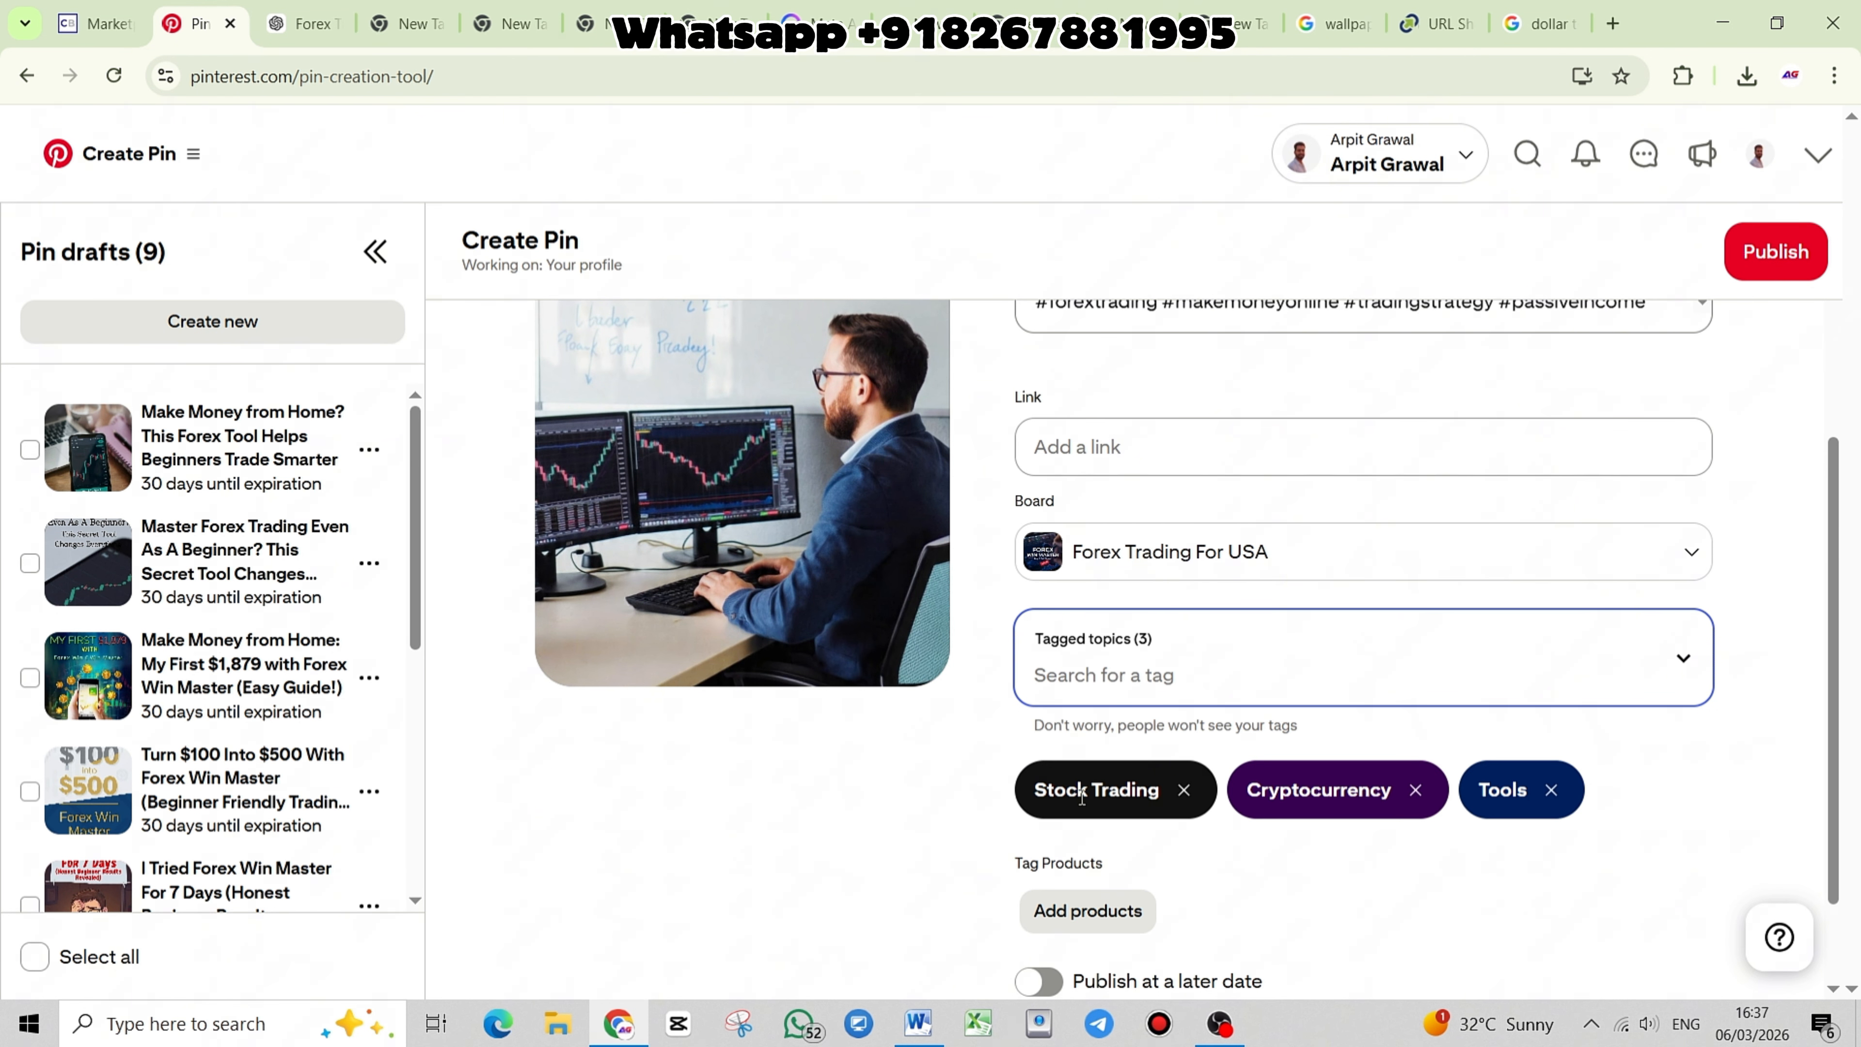
# Search the topic tags for "software" and add the Software and Educational Software topics
pyautogui.click(1094, 689)
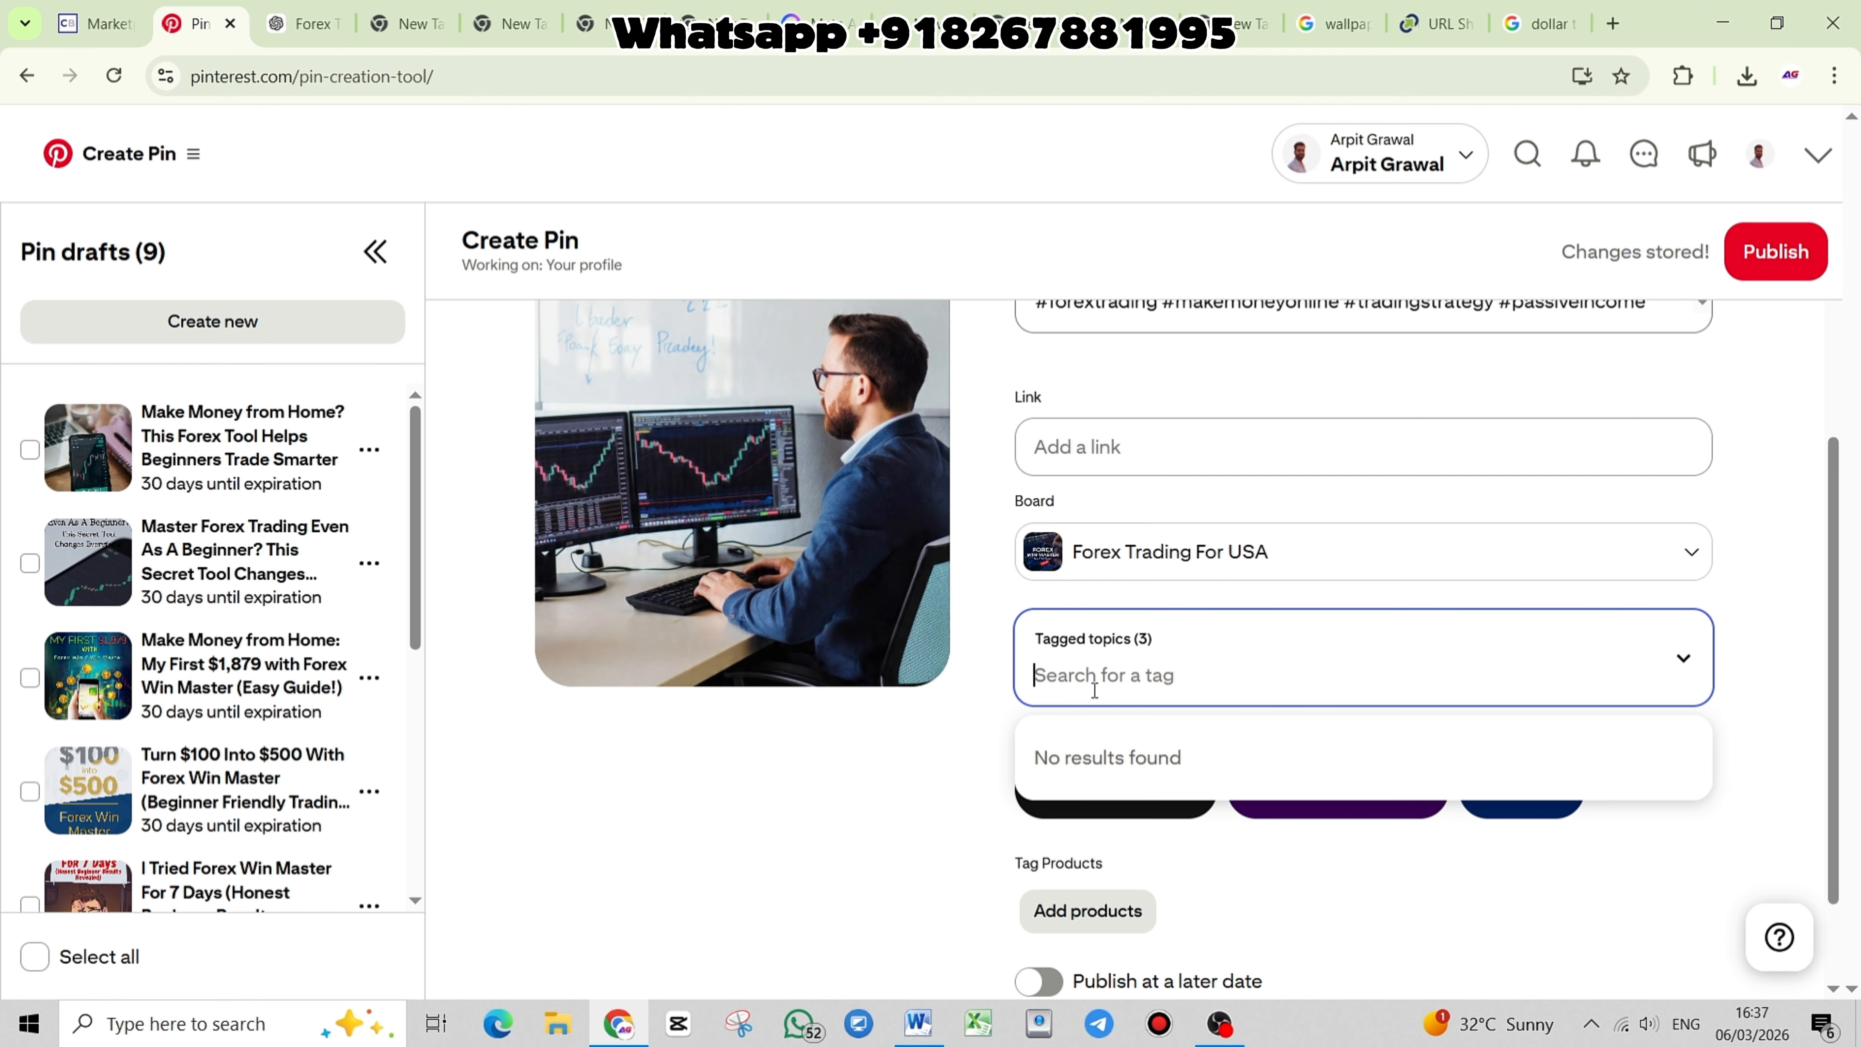
pyautogui.write('software')
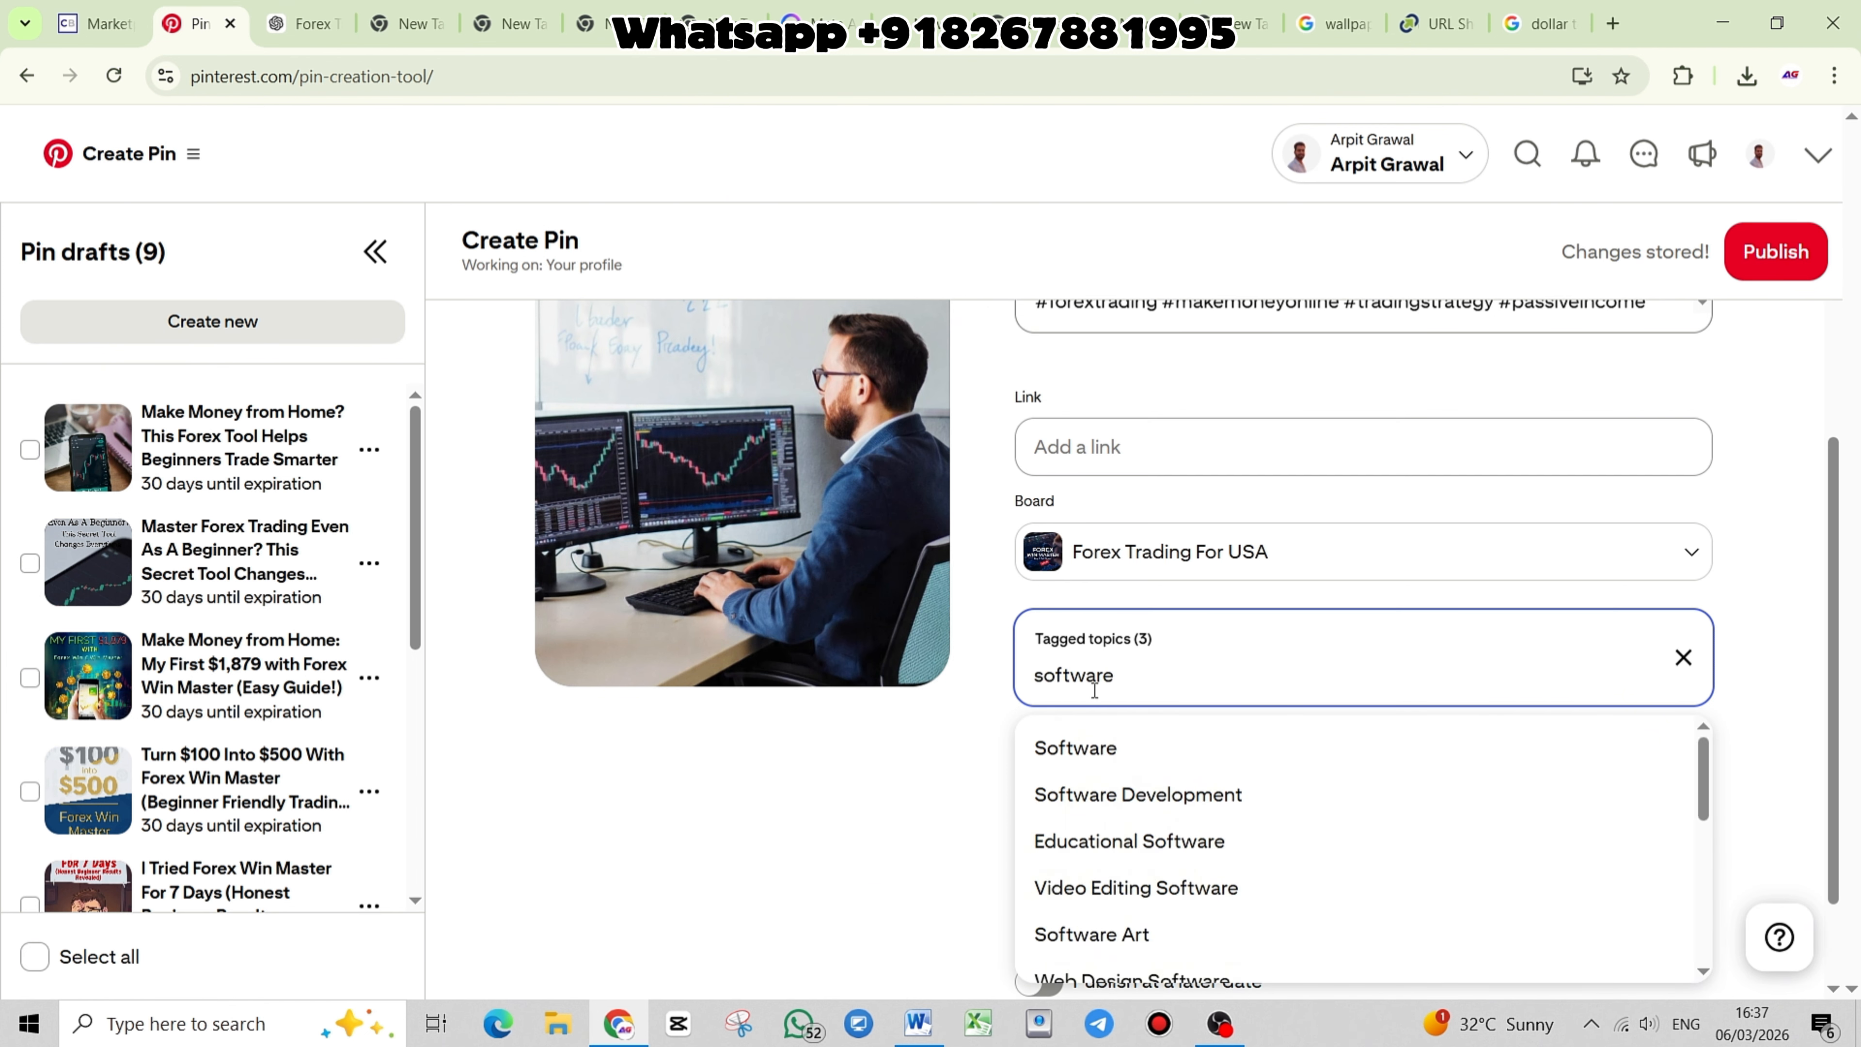
pyautogui.press('Down')
pyautogui.press('Return')
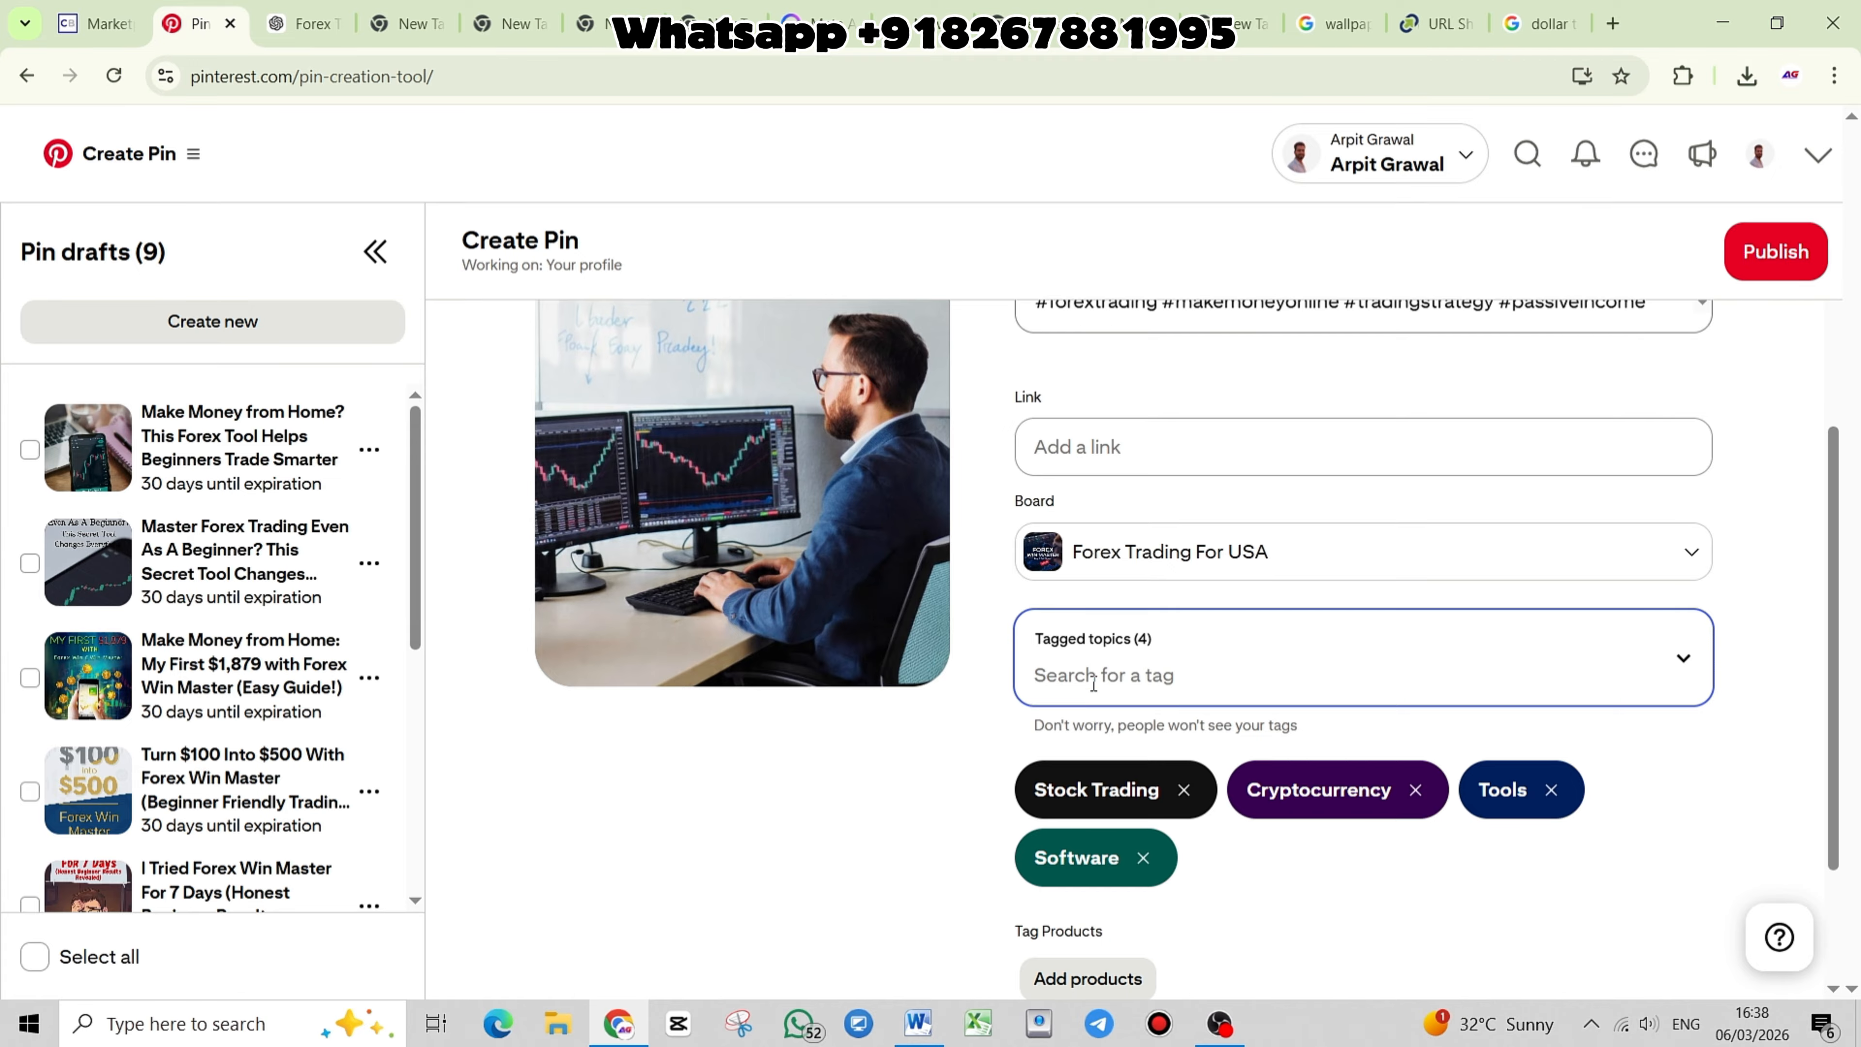
pyautogui.write('soft')
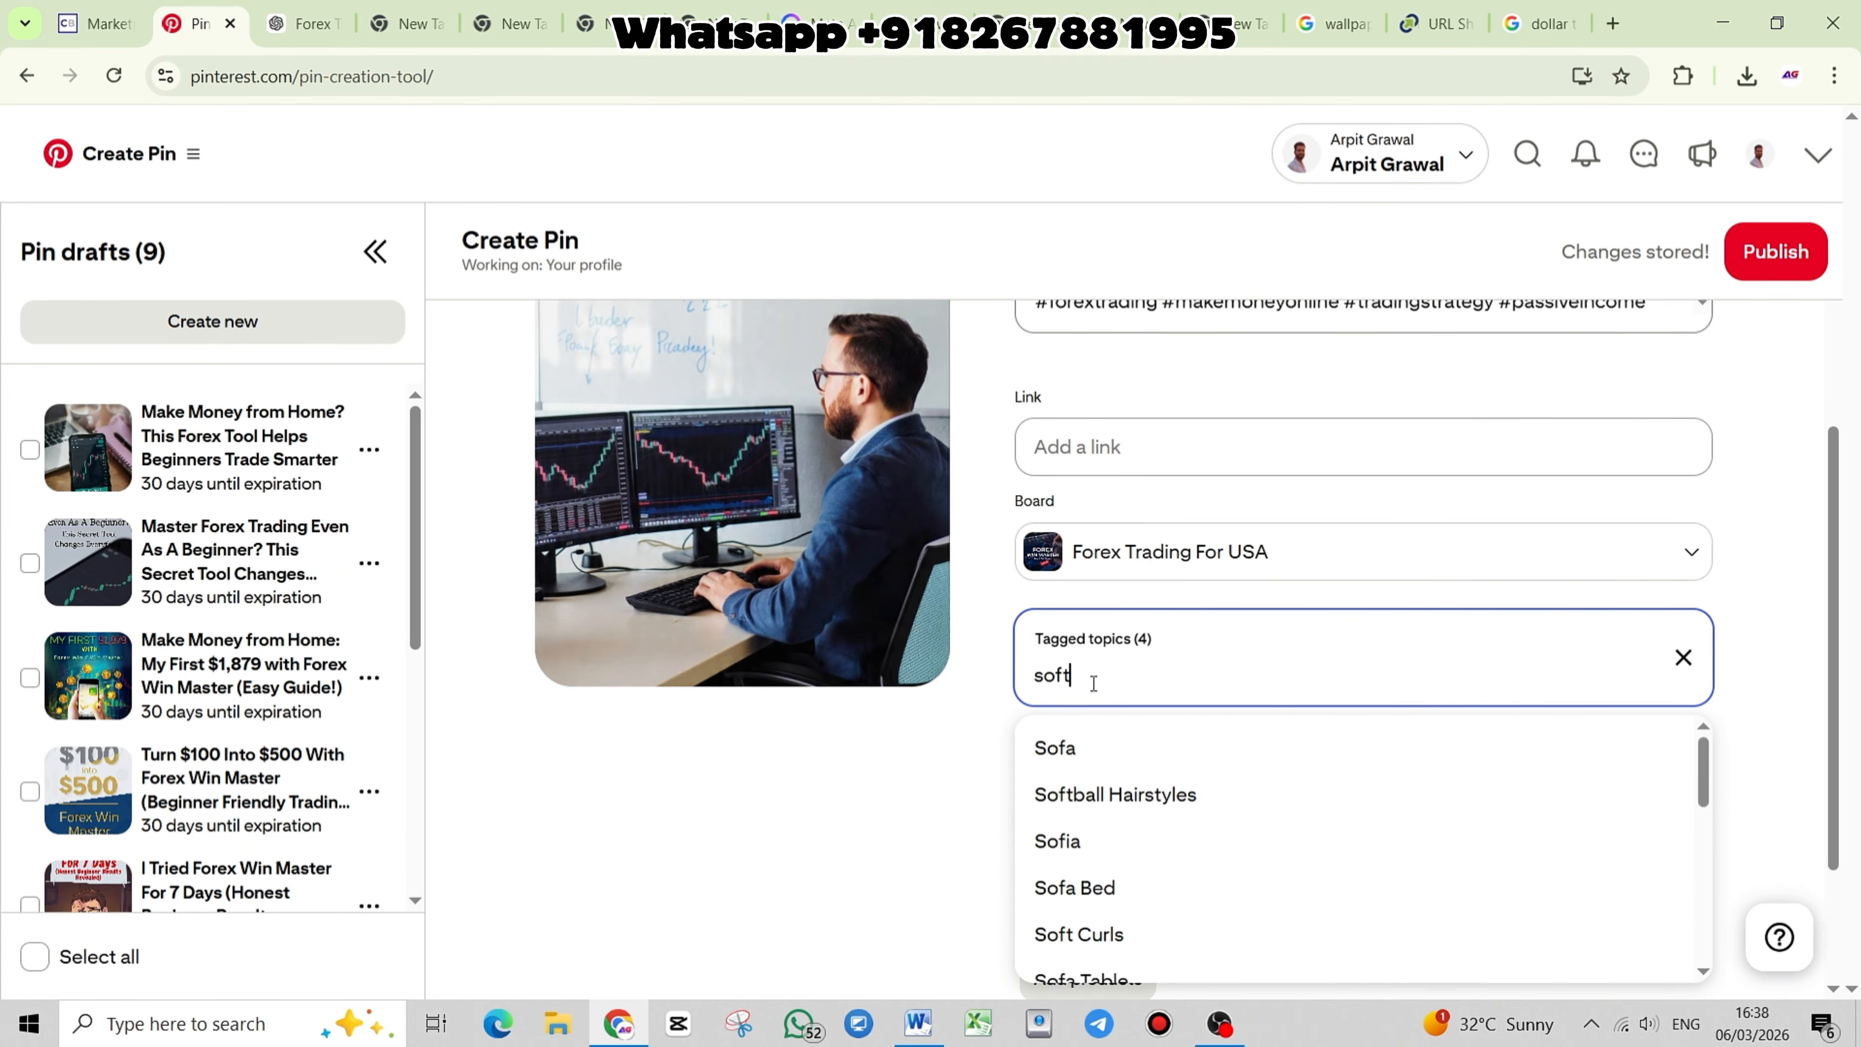
pyautogui.write('ware')
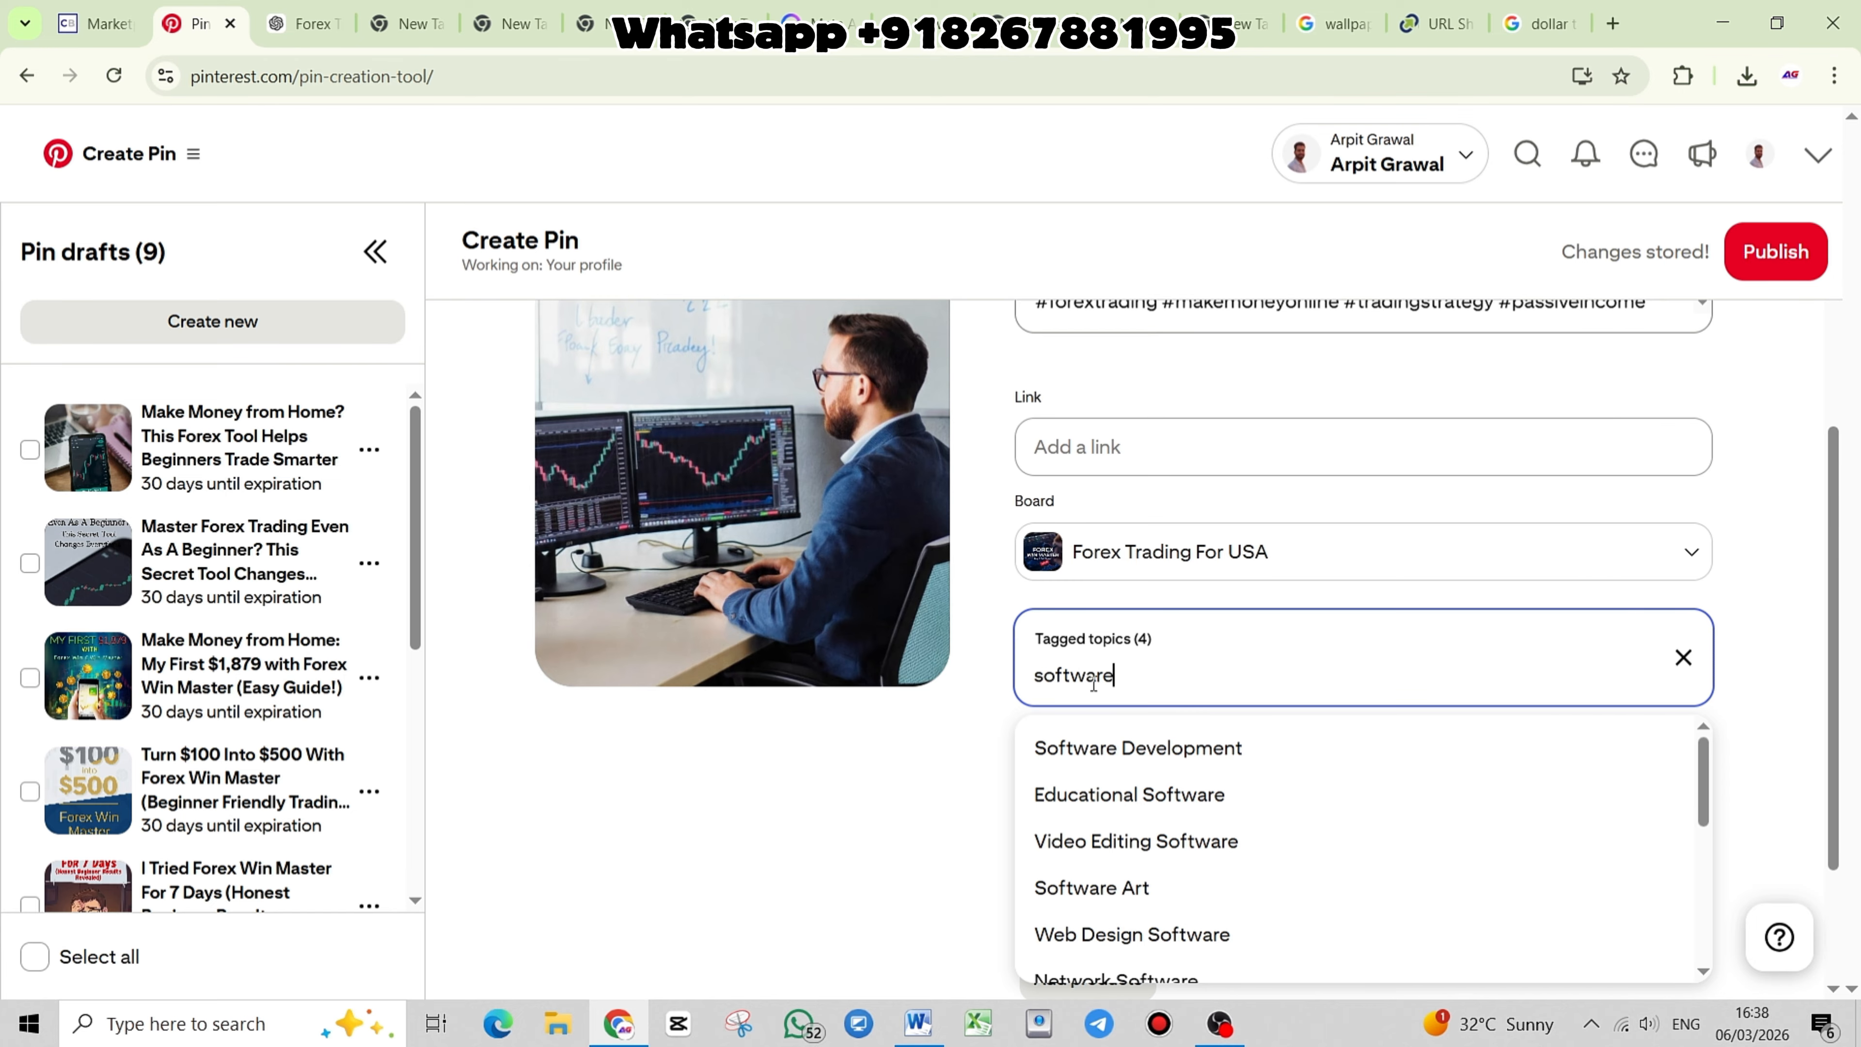
pyautogui.click(1122, 806)
# Search the topic tags for "weight" and "diet" and add the Weight Loss Tips and Diet topics
pyautogui.click(1090, 684)
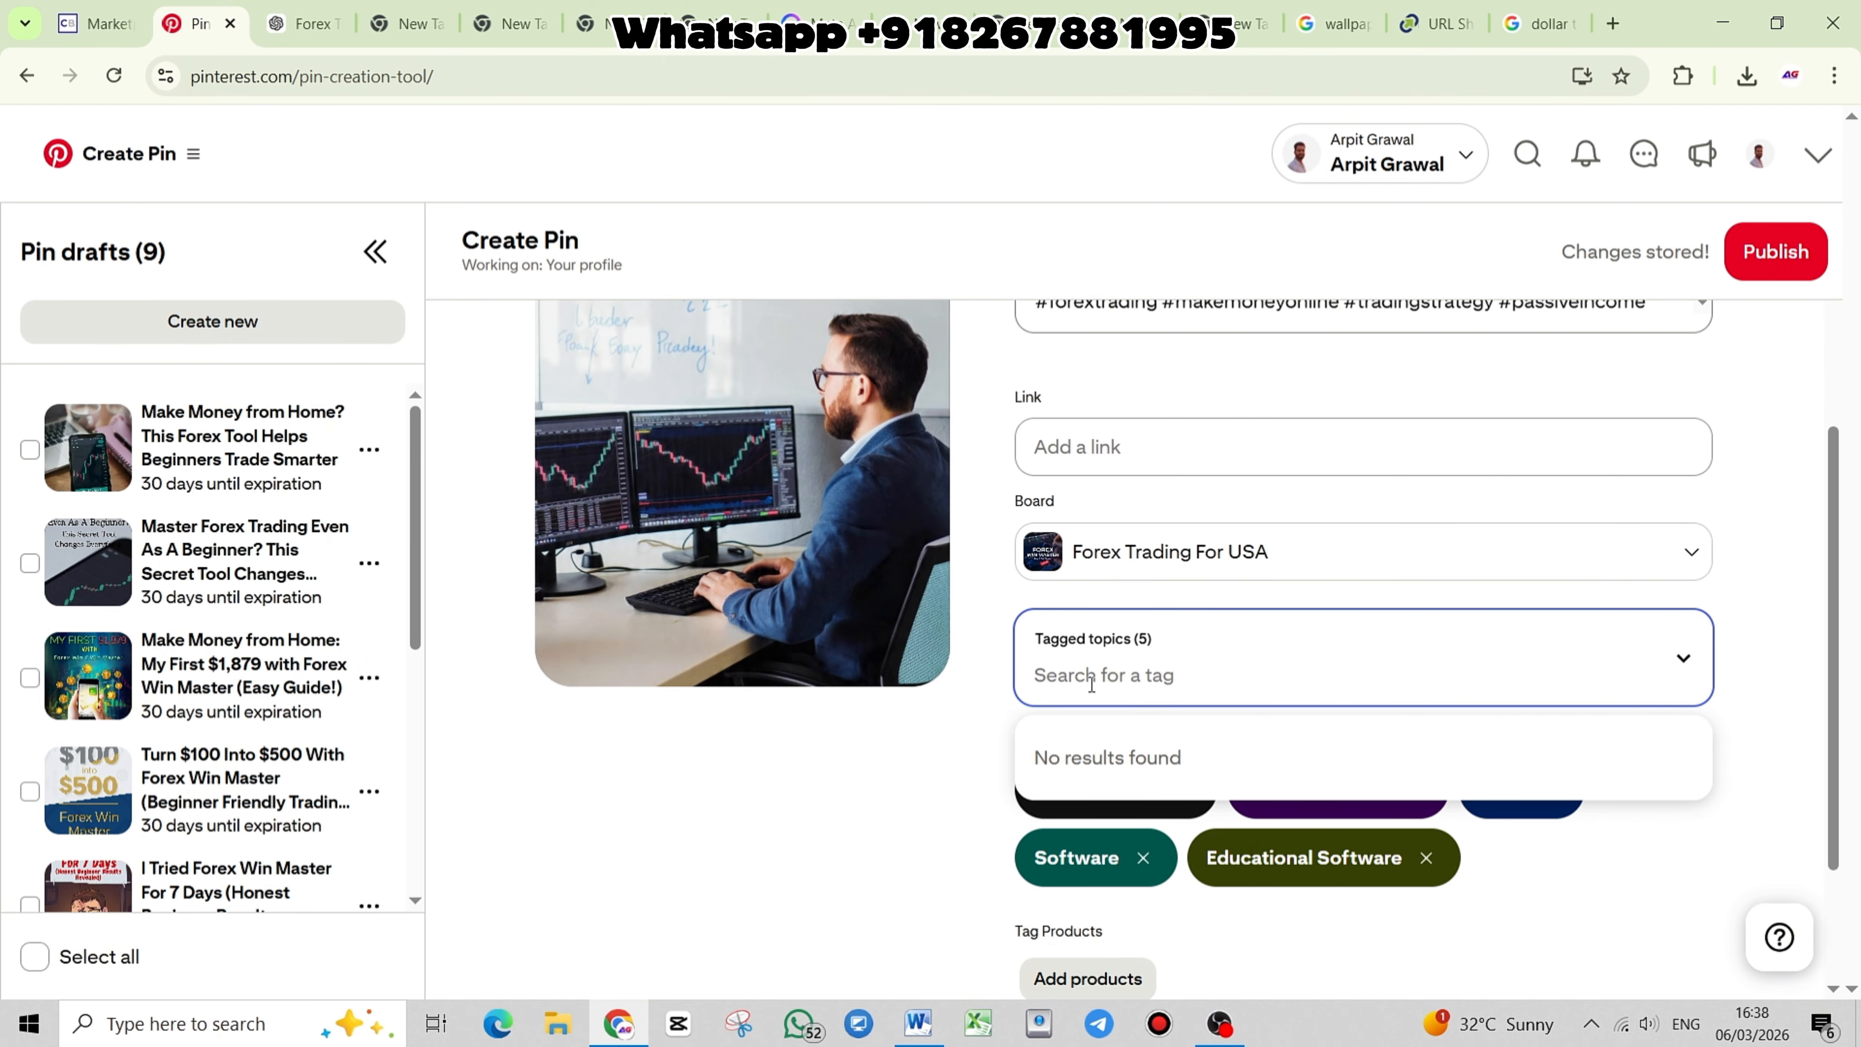
pyautogui.write('weight')
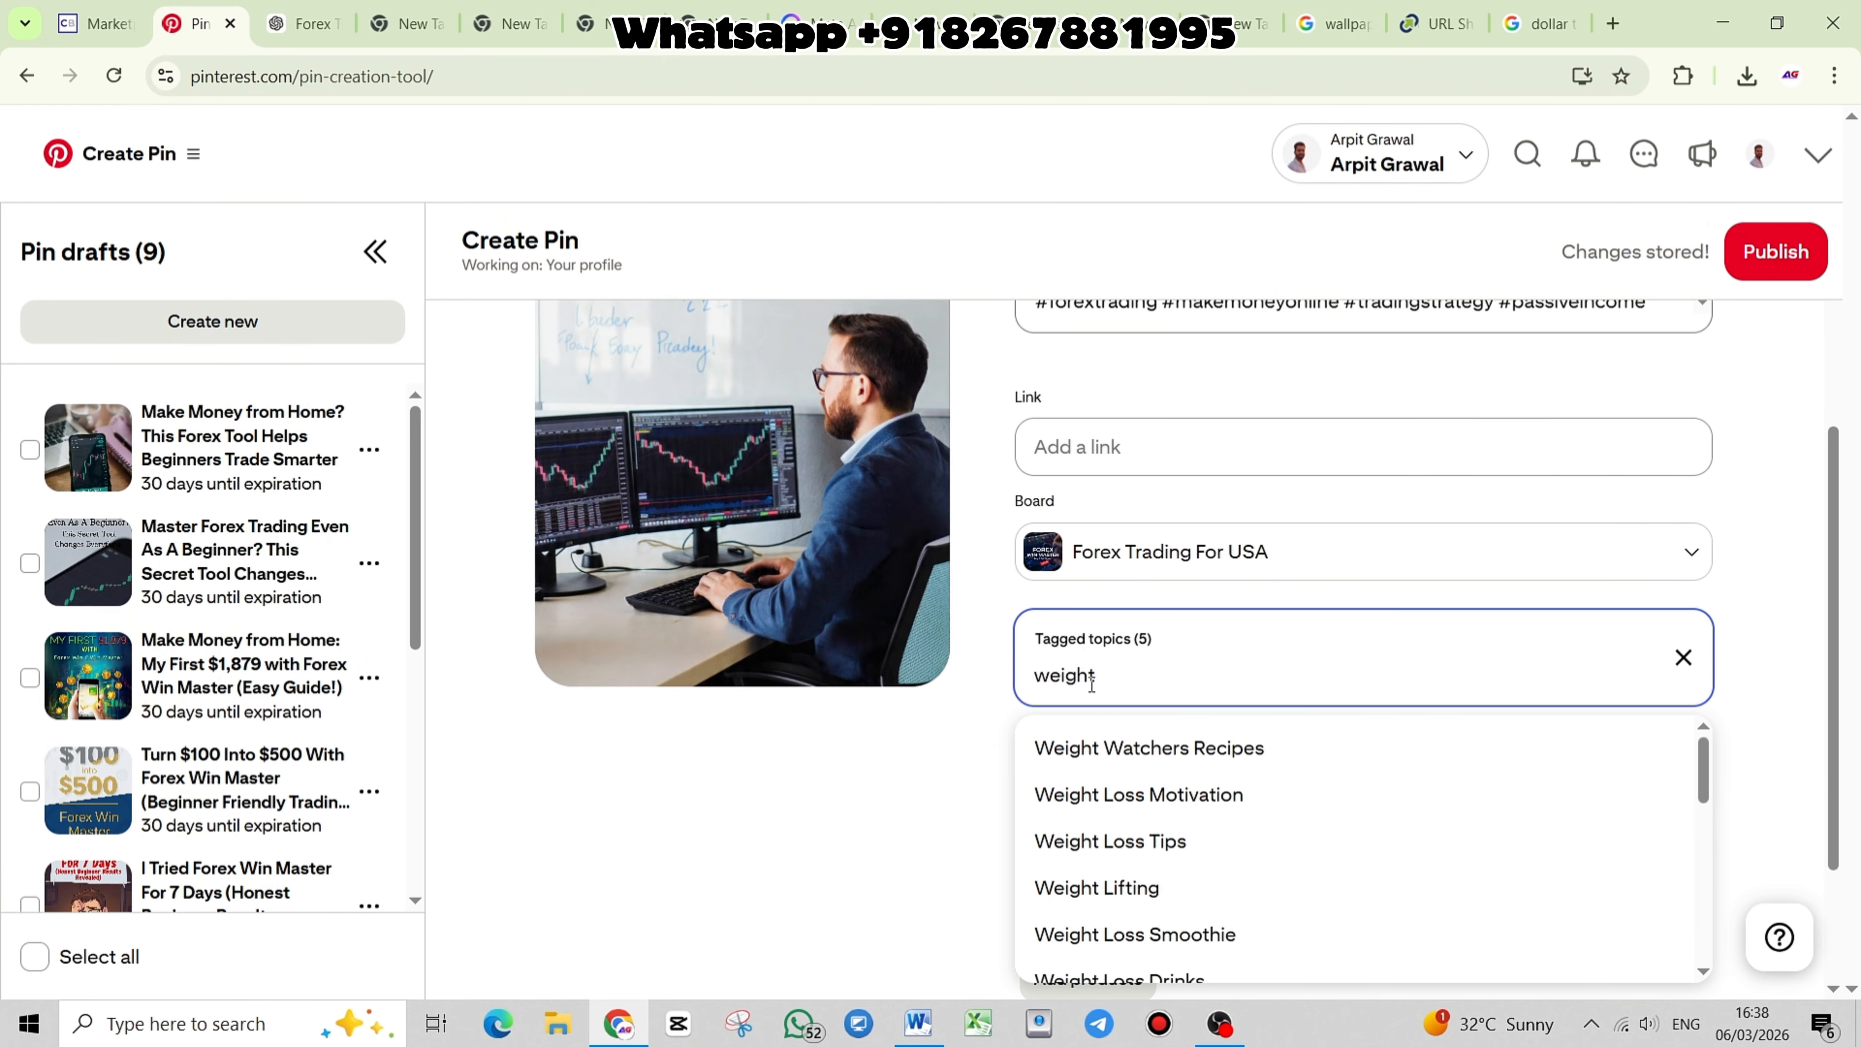
pyautogui.click(1167, 842)
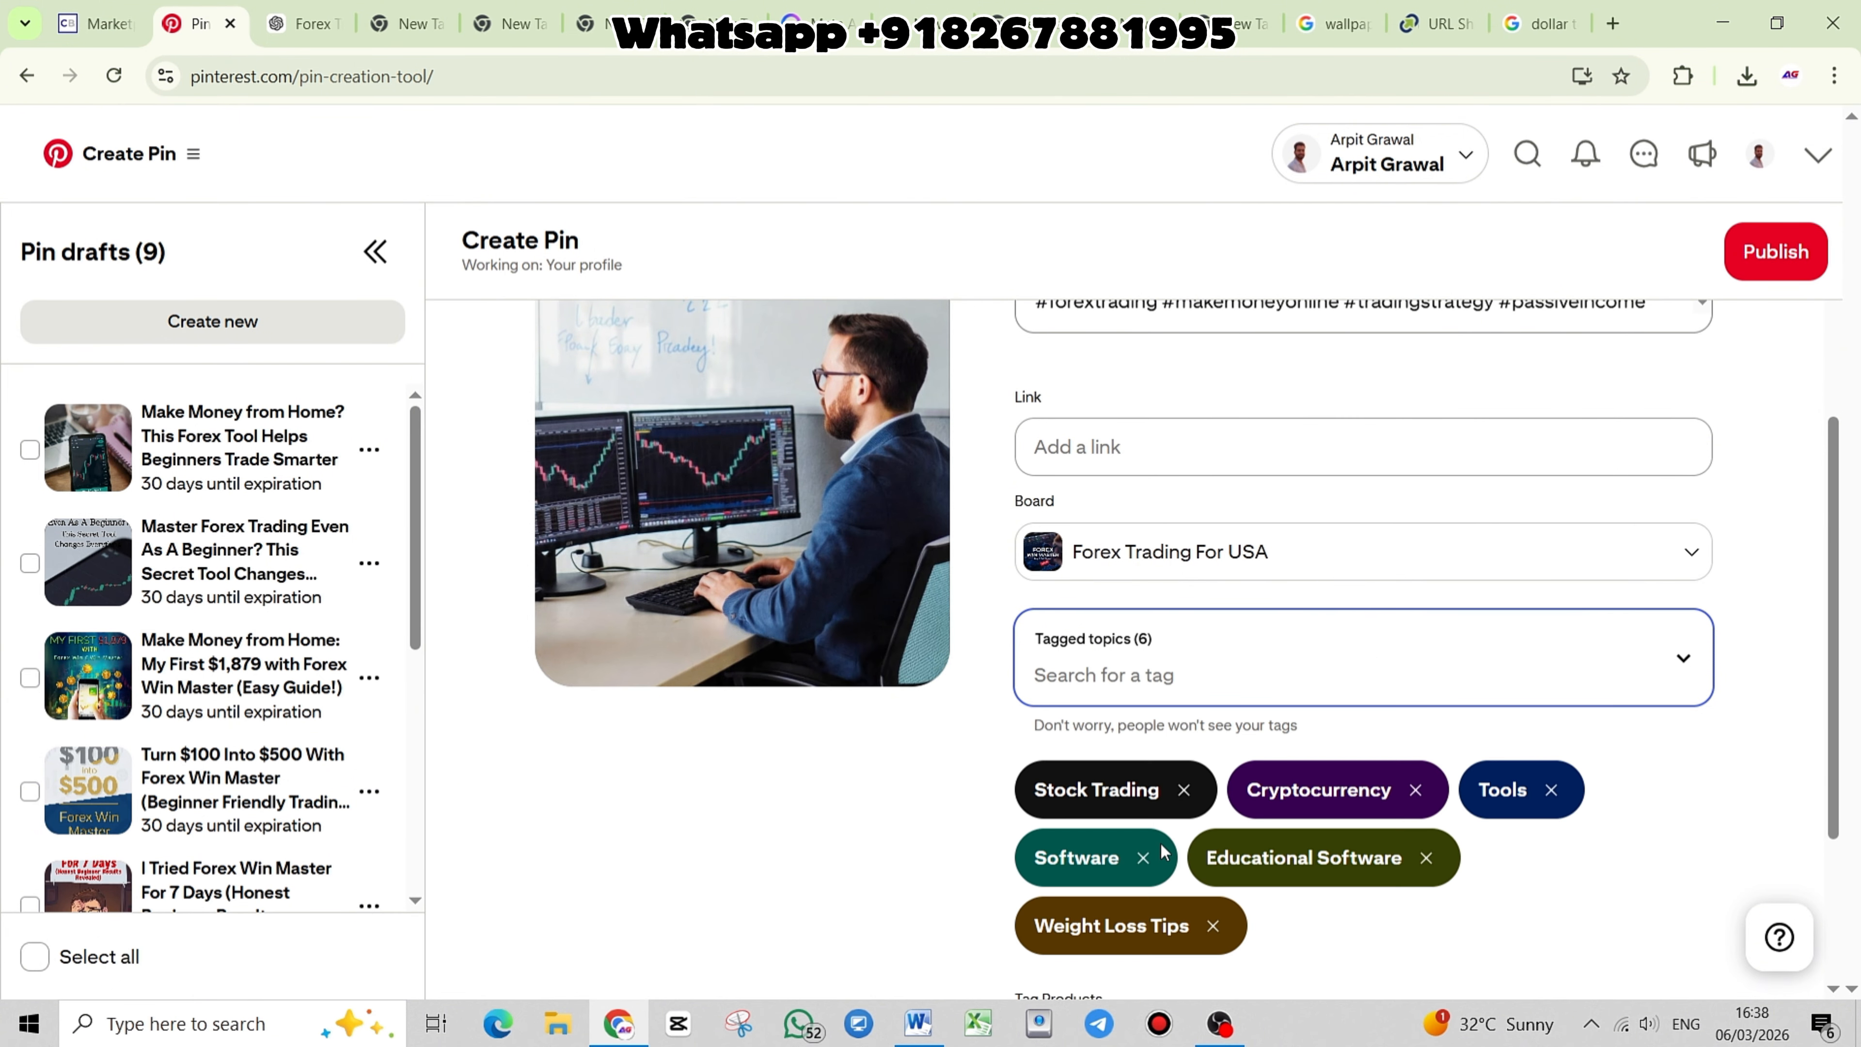
pyautogui.scroll(-2, 1250, 916)
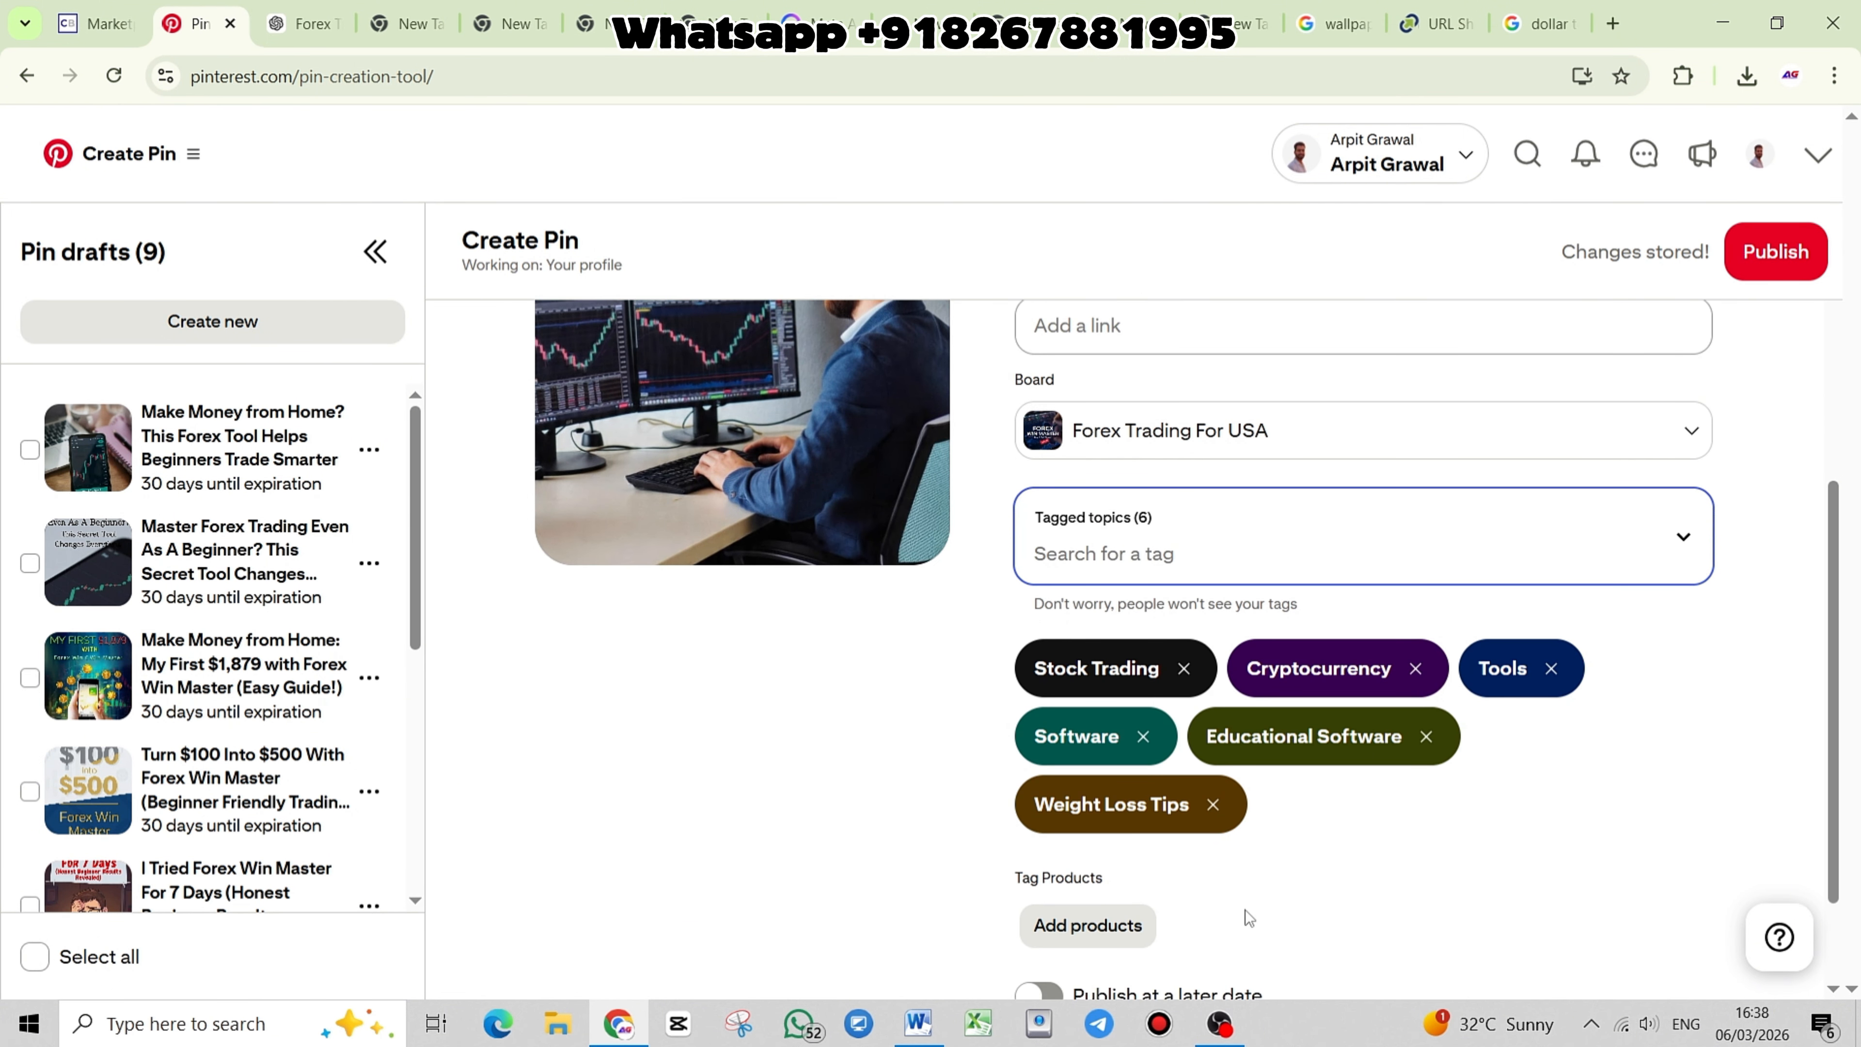
pyautogui.click(1069, 546)
pyautogui.write('diet')
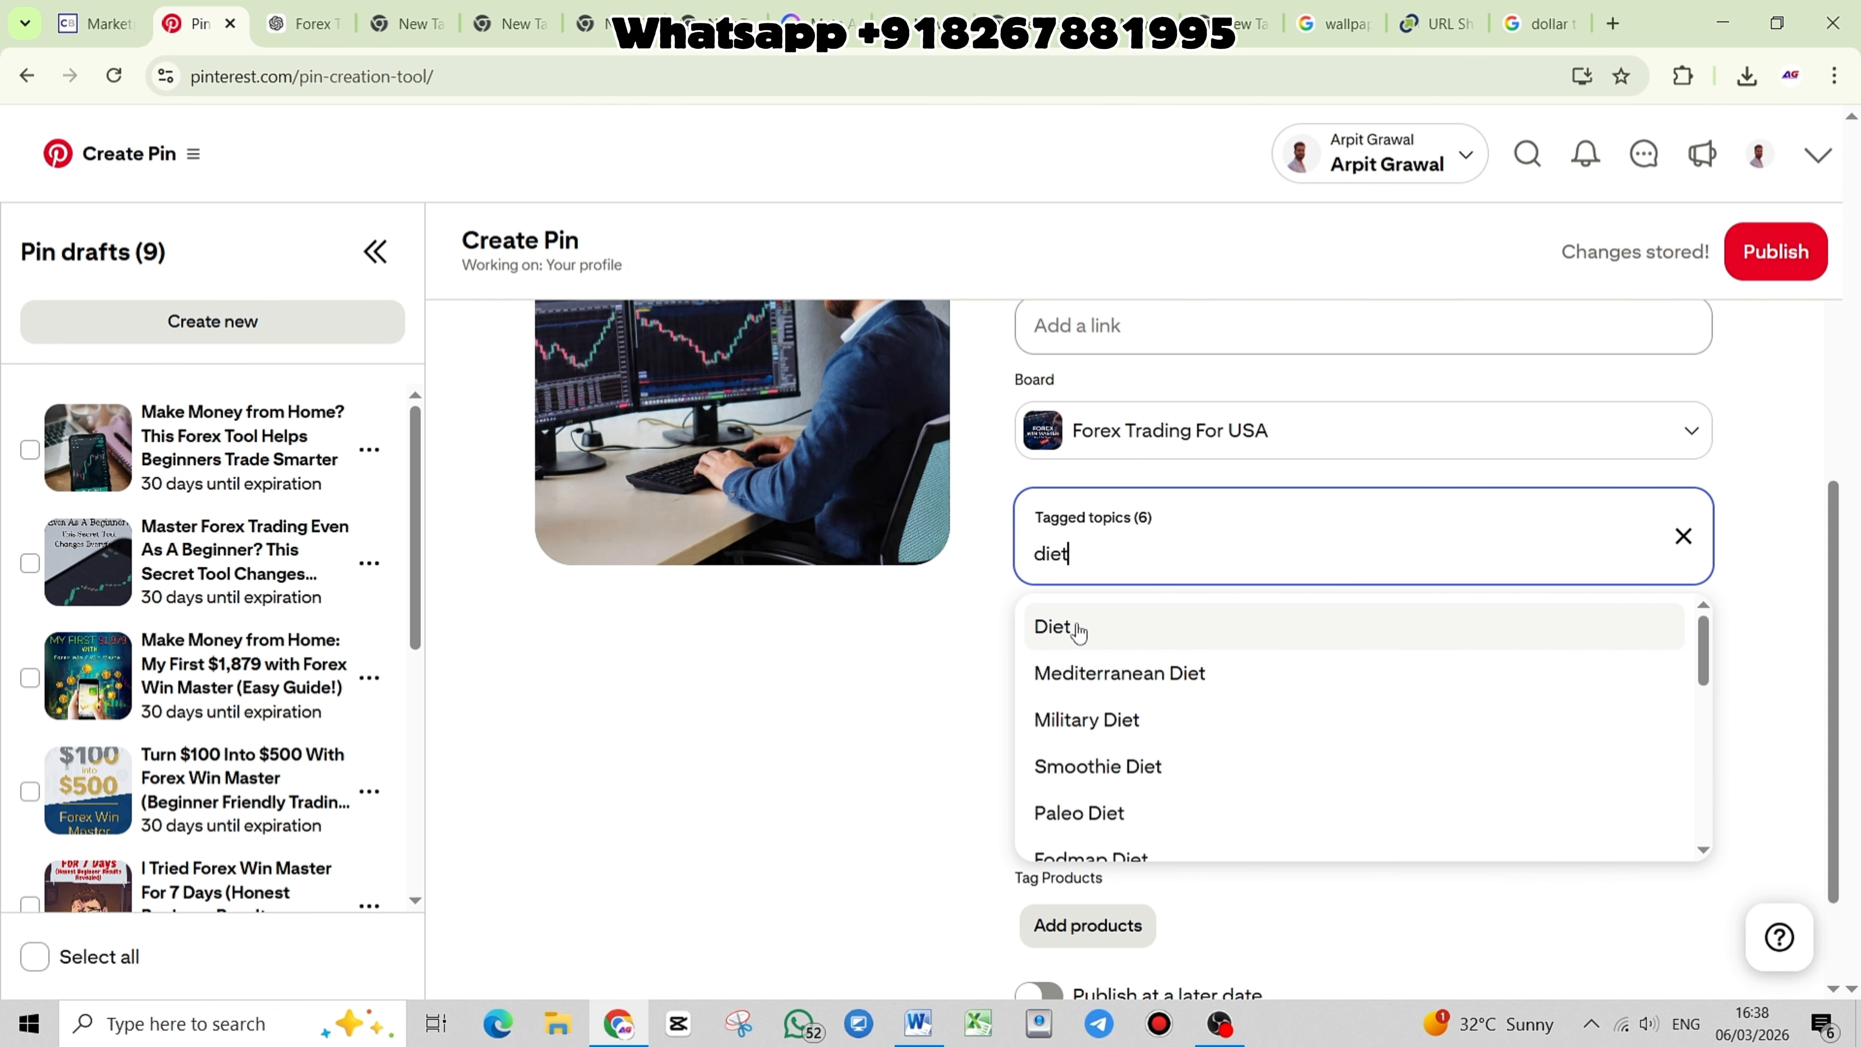
pyautogui.click(1062, 629)
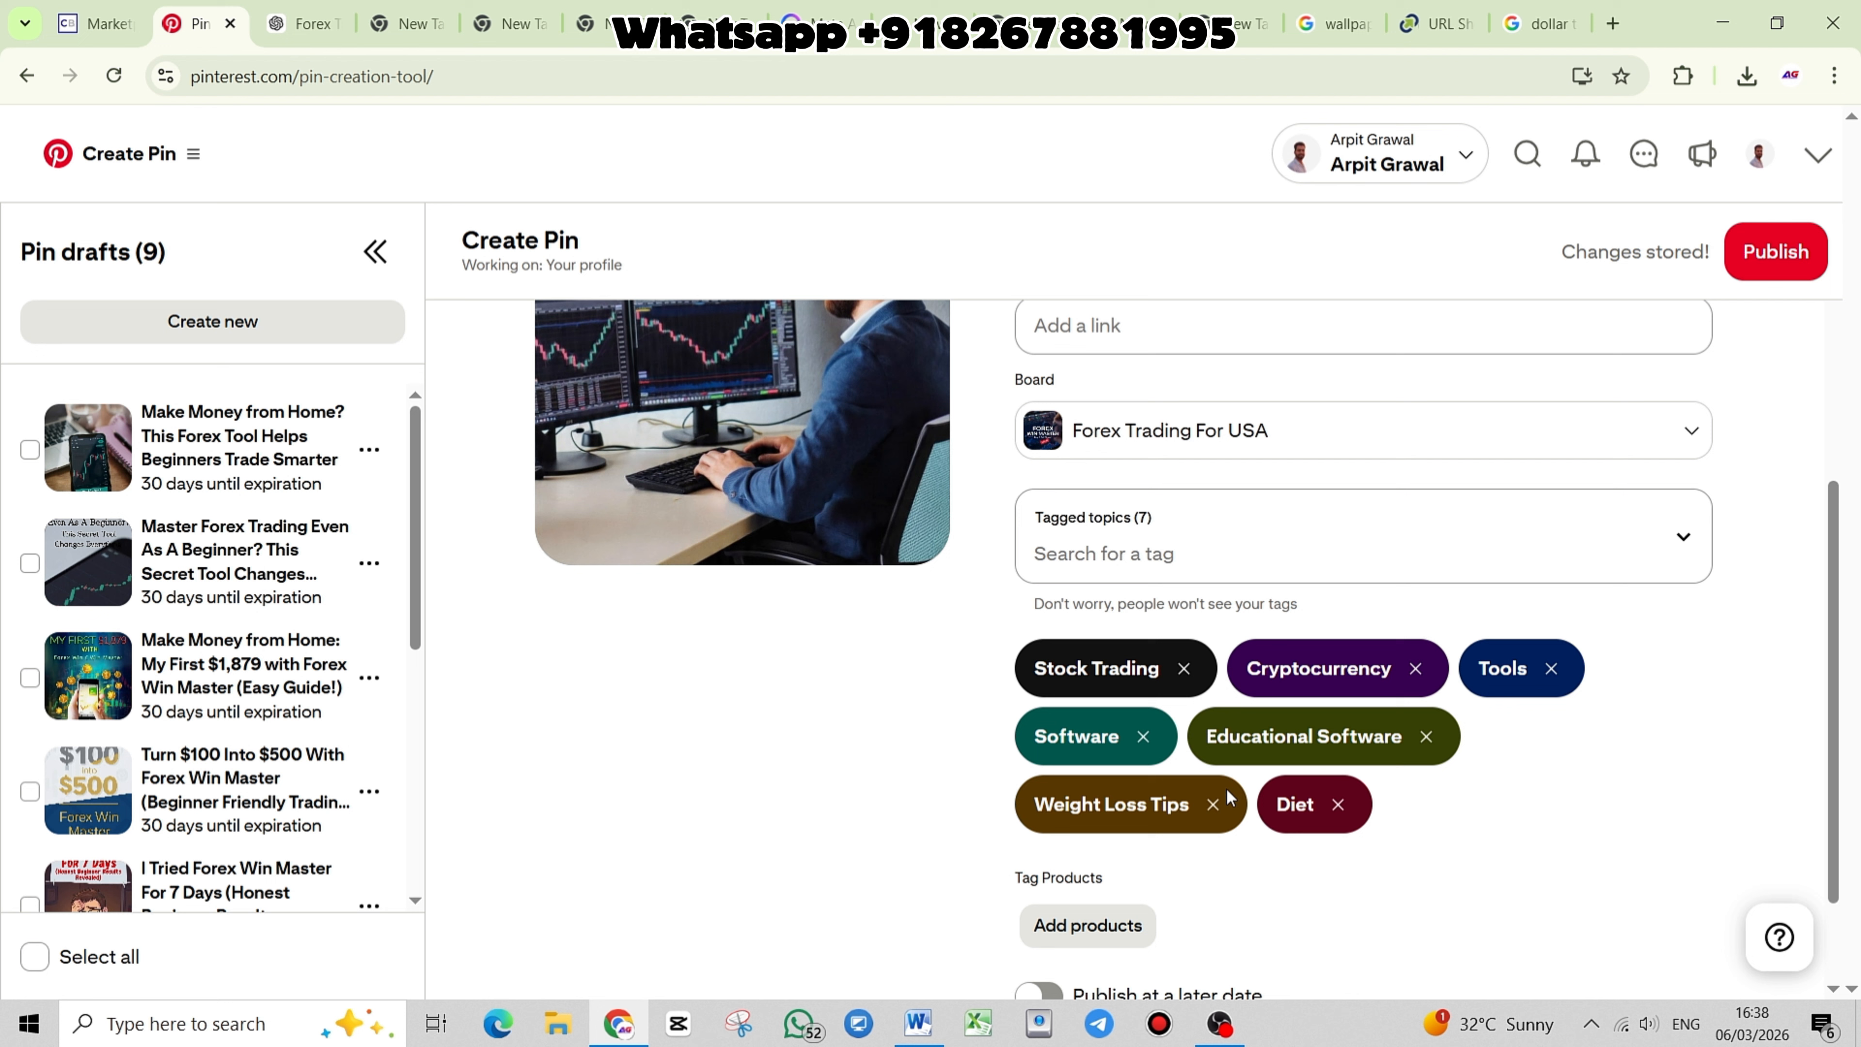
# Remove the Weight Loss Tips and Diet topics from the Pin's tags
pyautogui.click(1212, 804)
pyautogui.click(1554, 742)
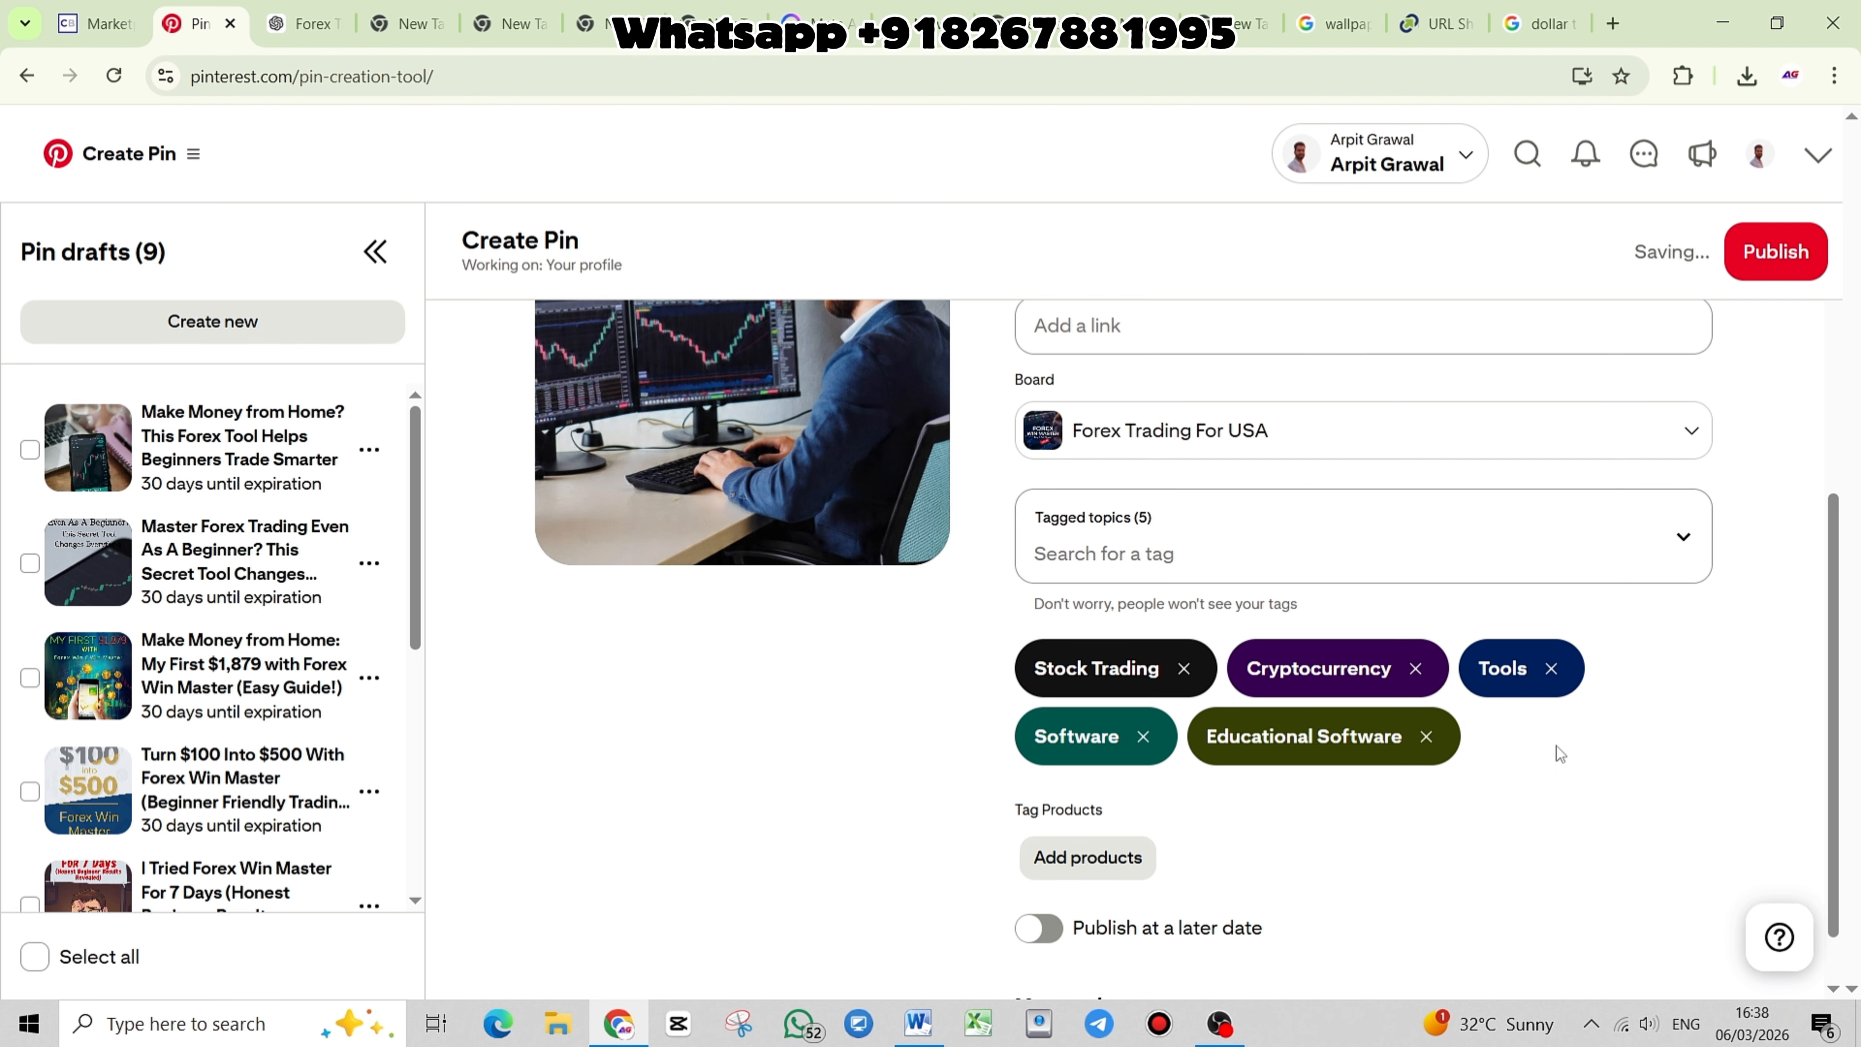
pyautogui.scroll(-1, 1289, 852)
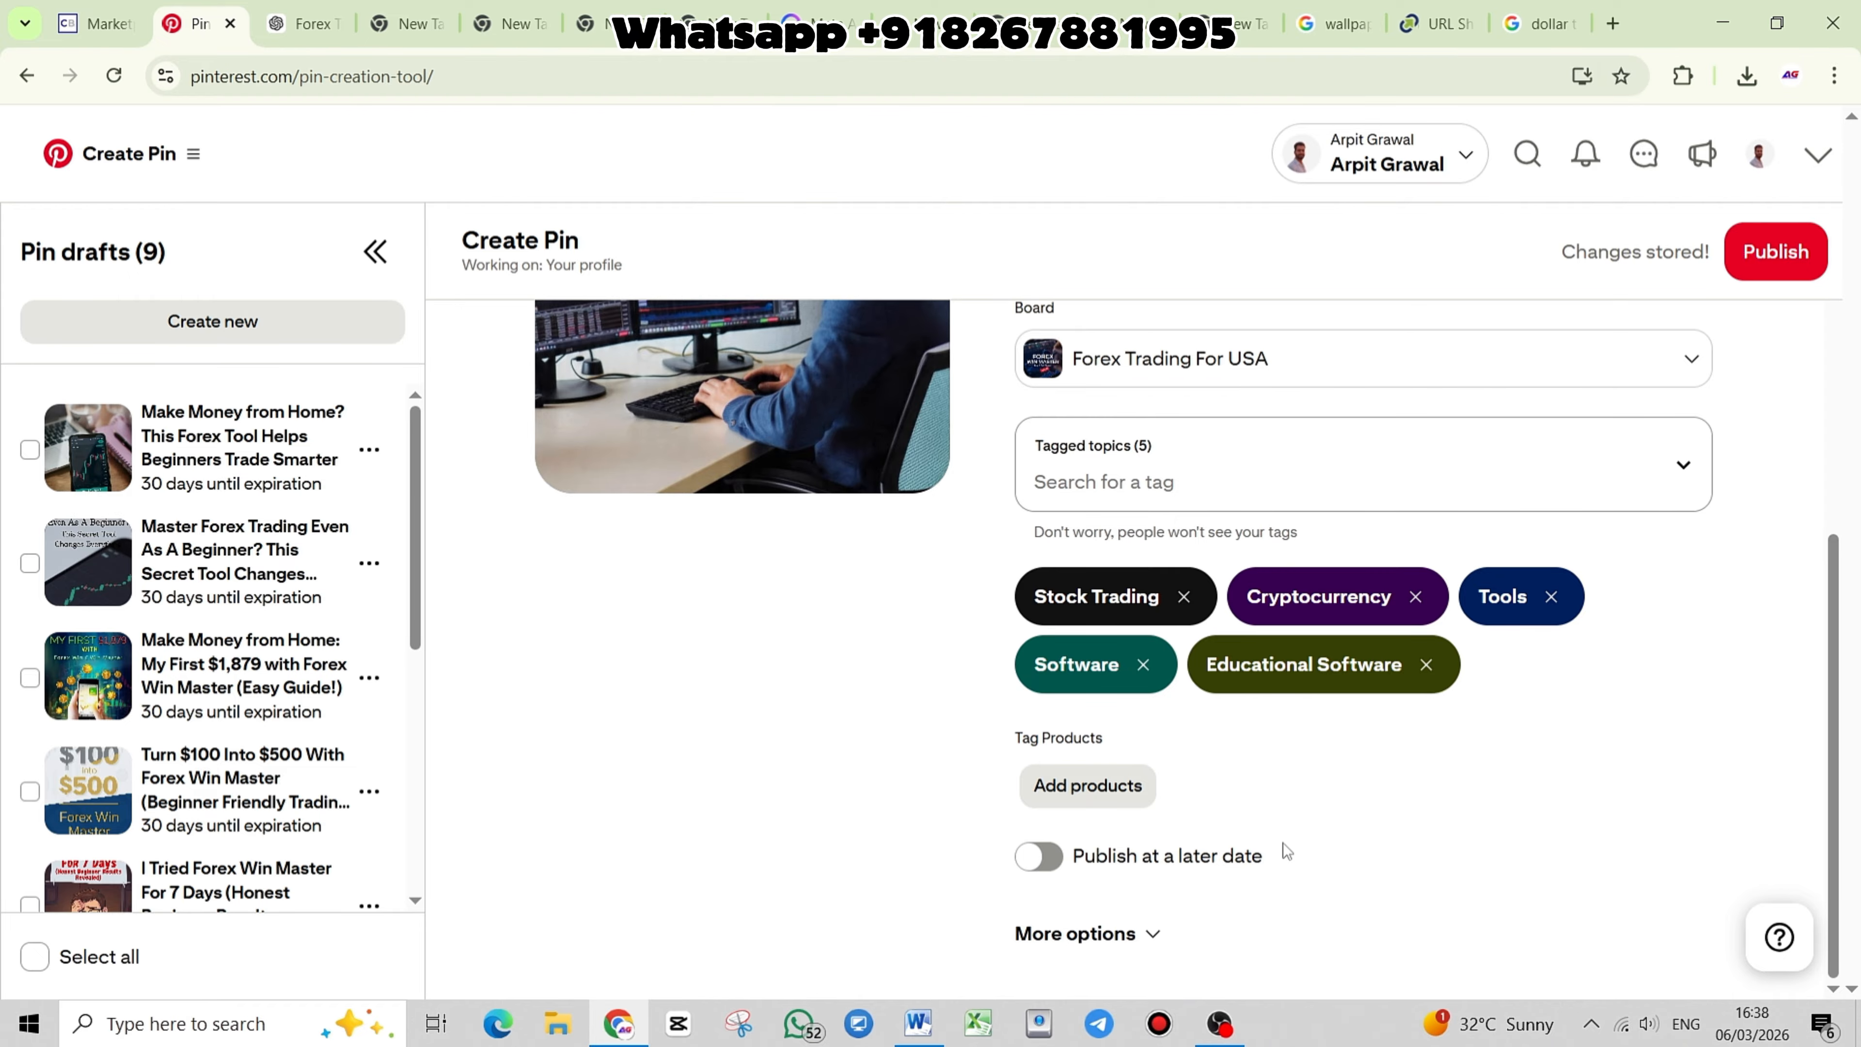
pyautogui.scroll(2, 1282, 842)
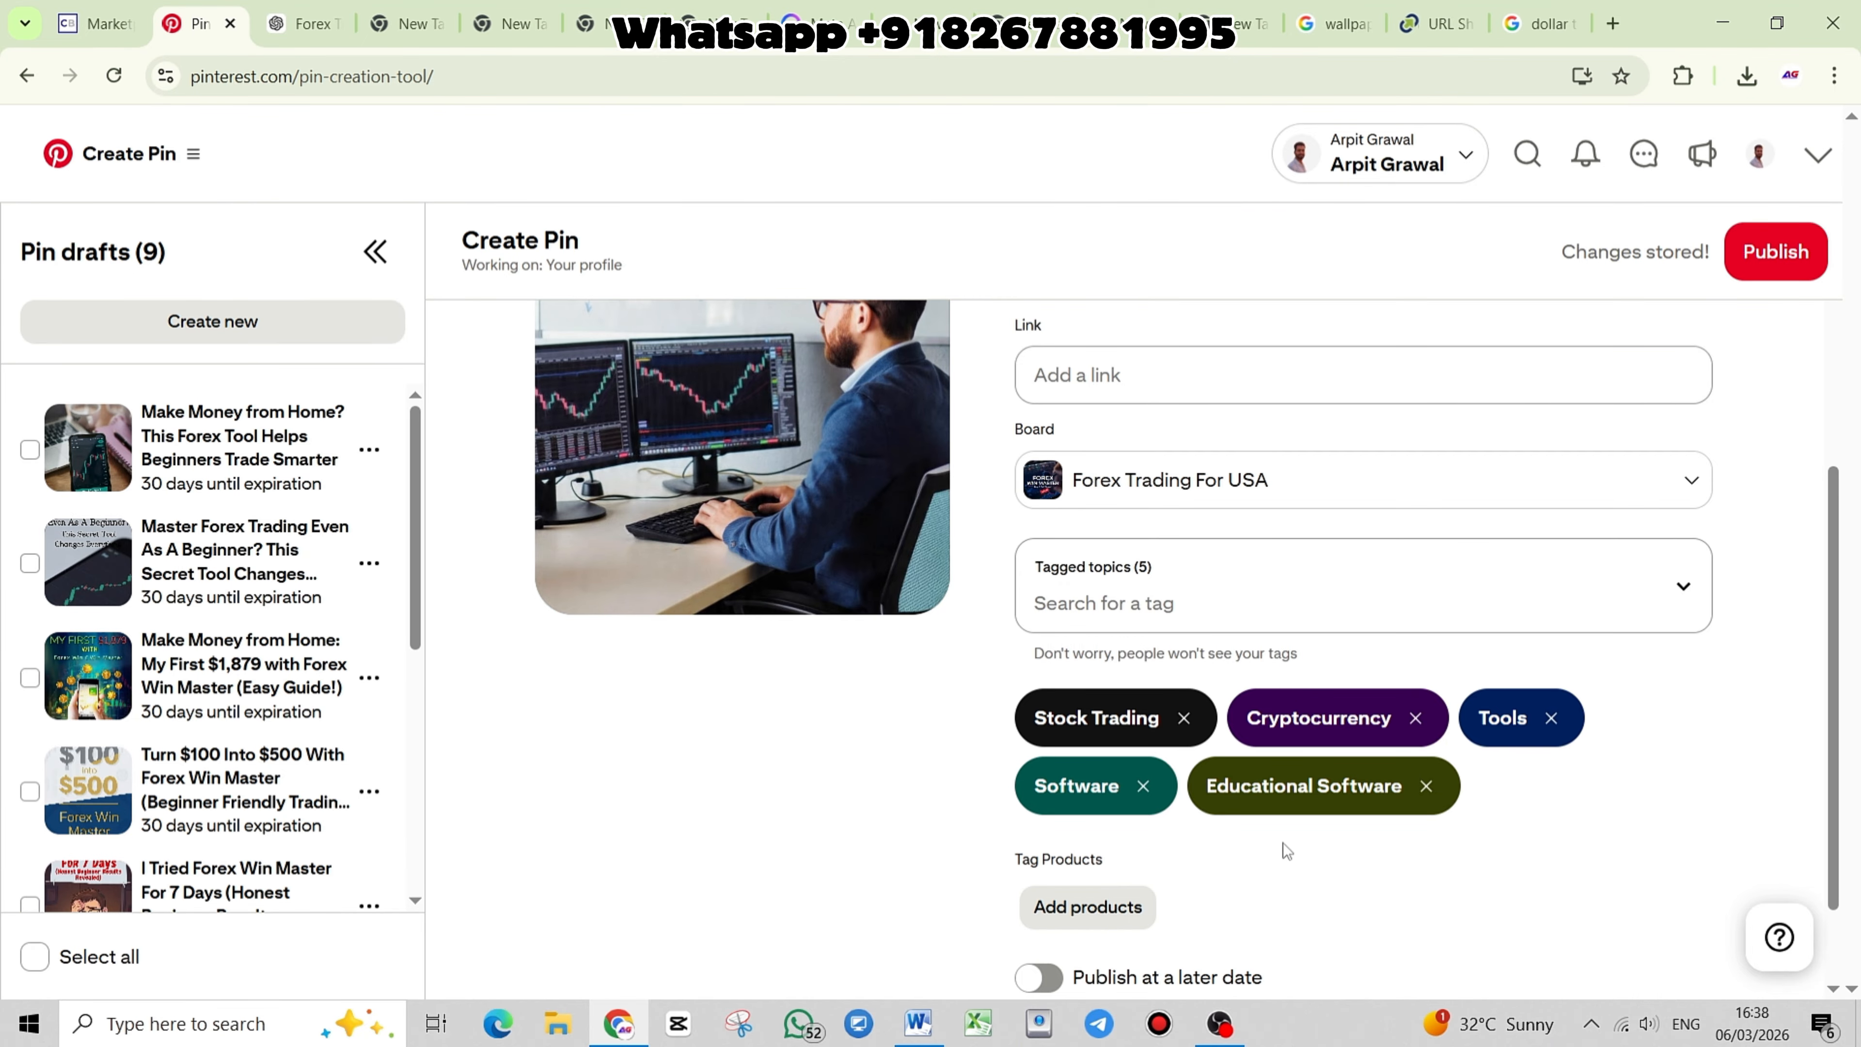
pyautogui.scroll(4, 1283, 842)
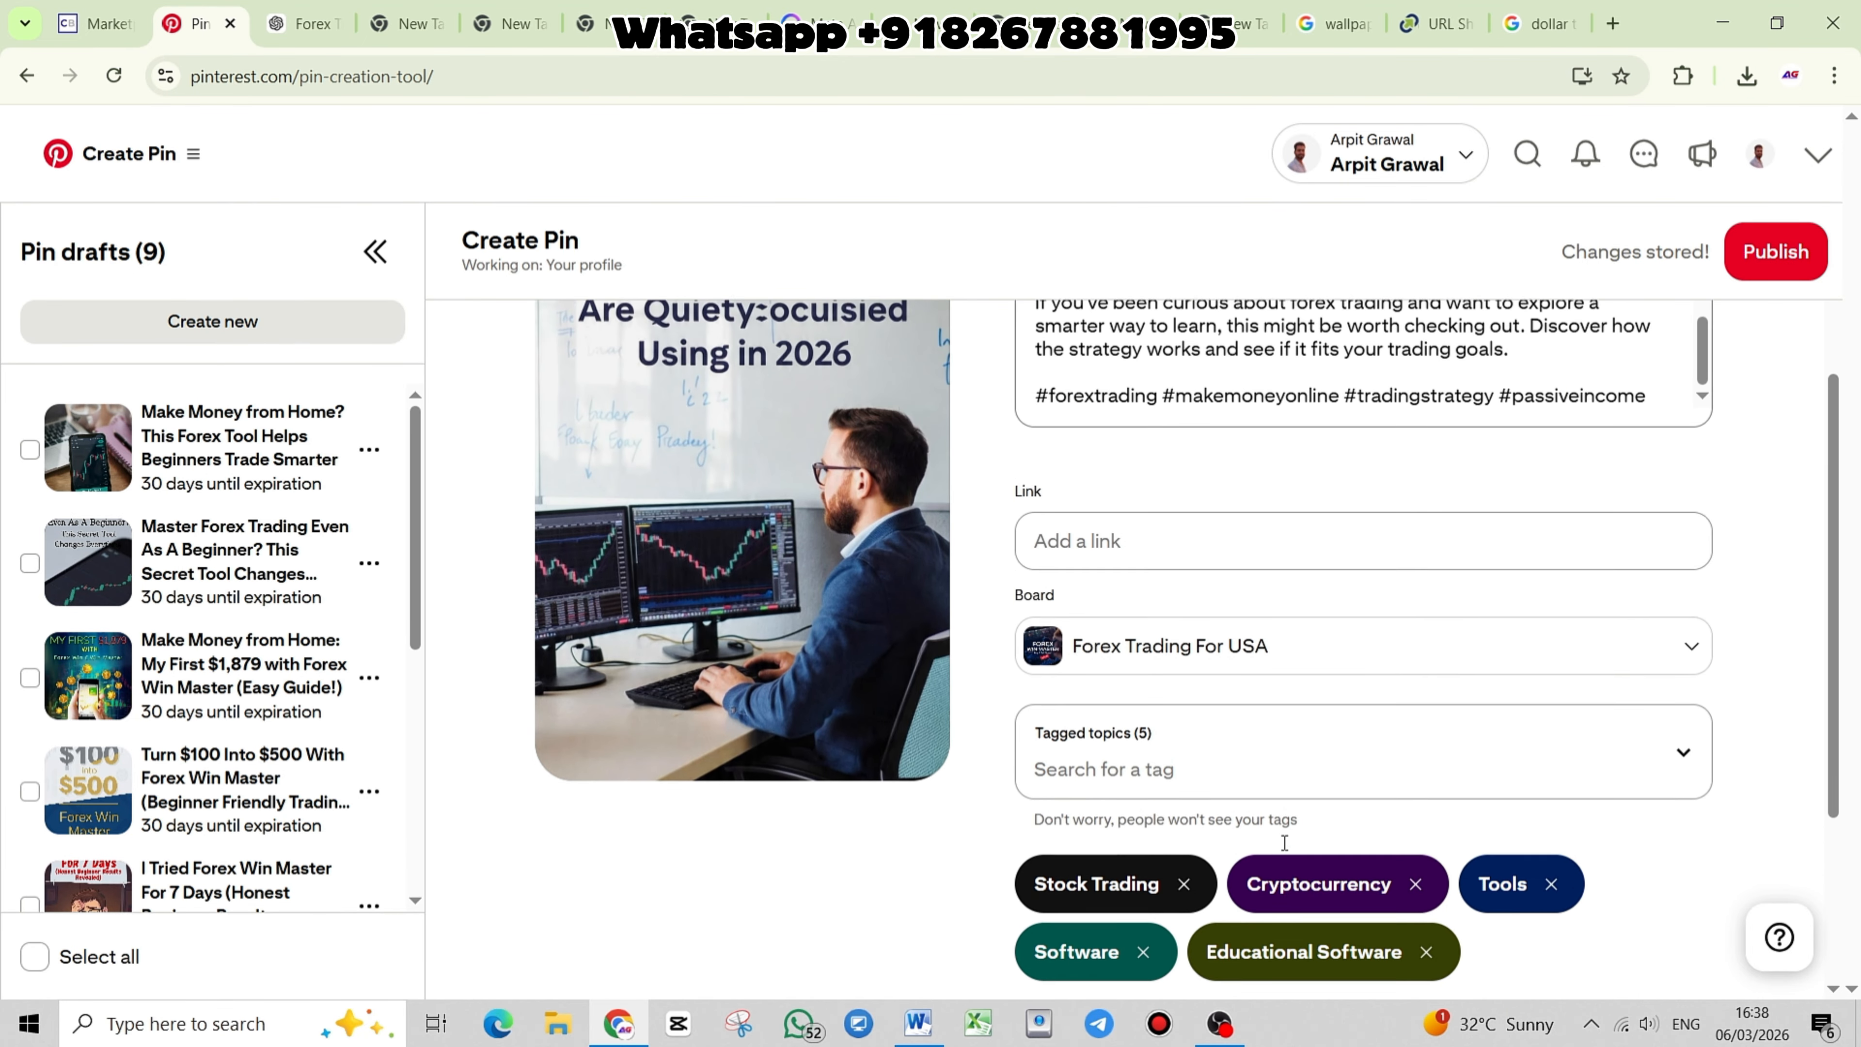
pyautogui.click(1256, 576)
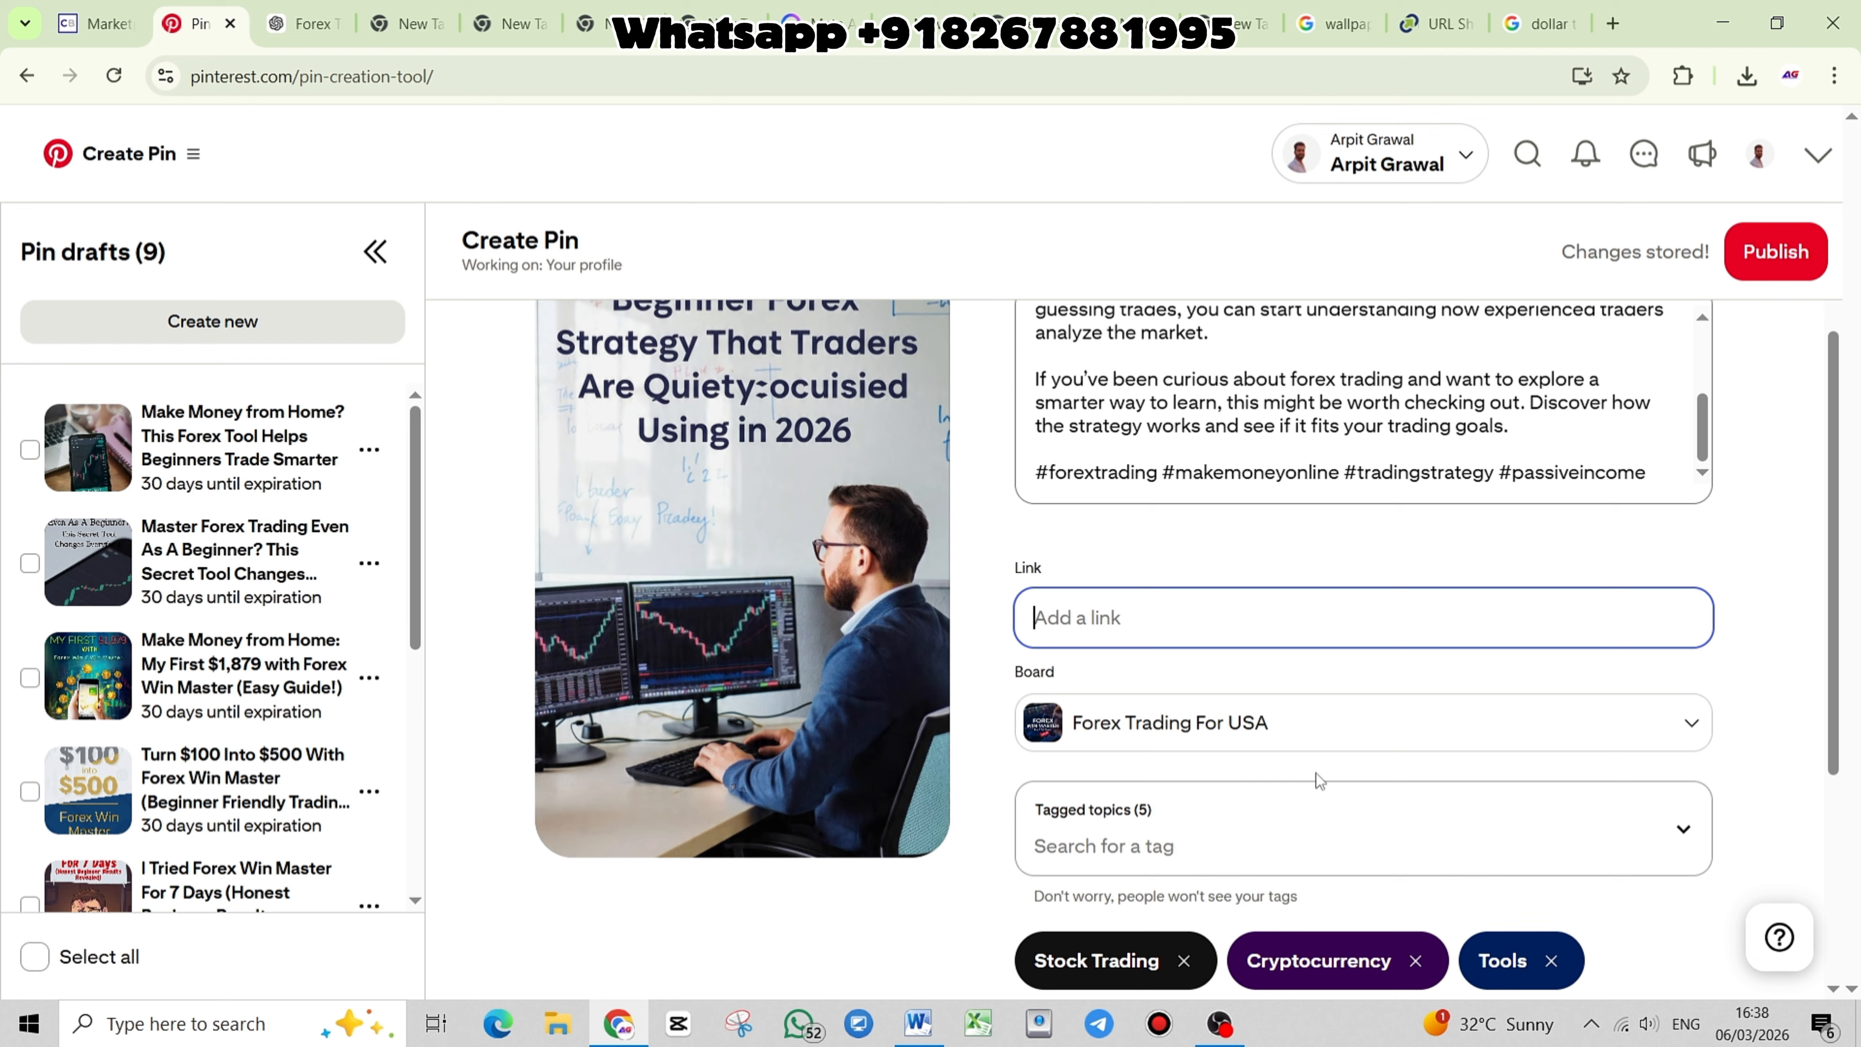
pyautogui.click(1204, 769)
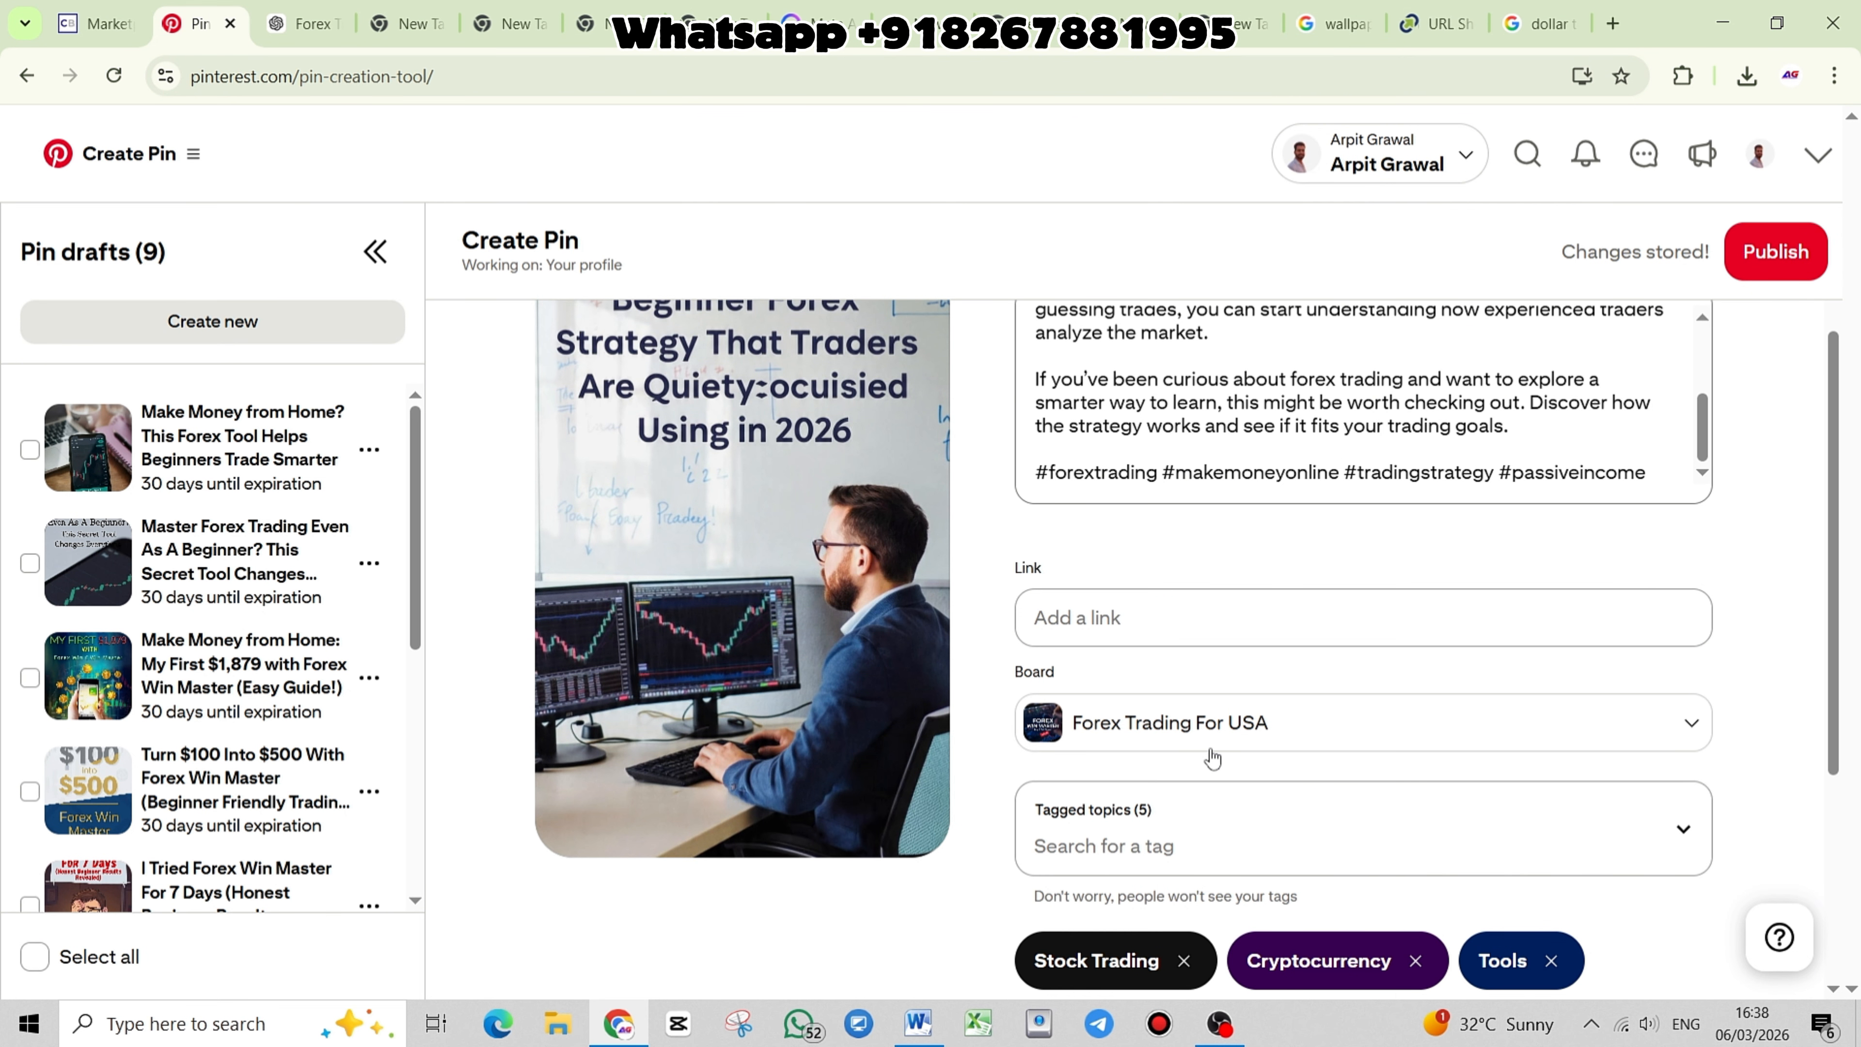
pyautogui.scroll(-1, 1267, 819)
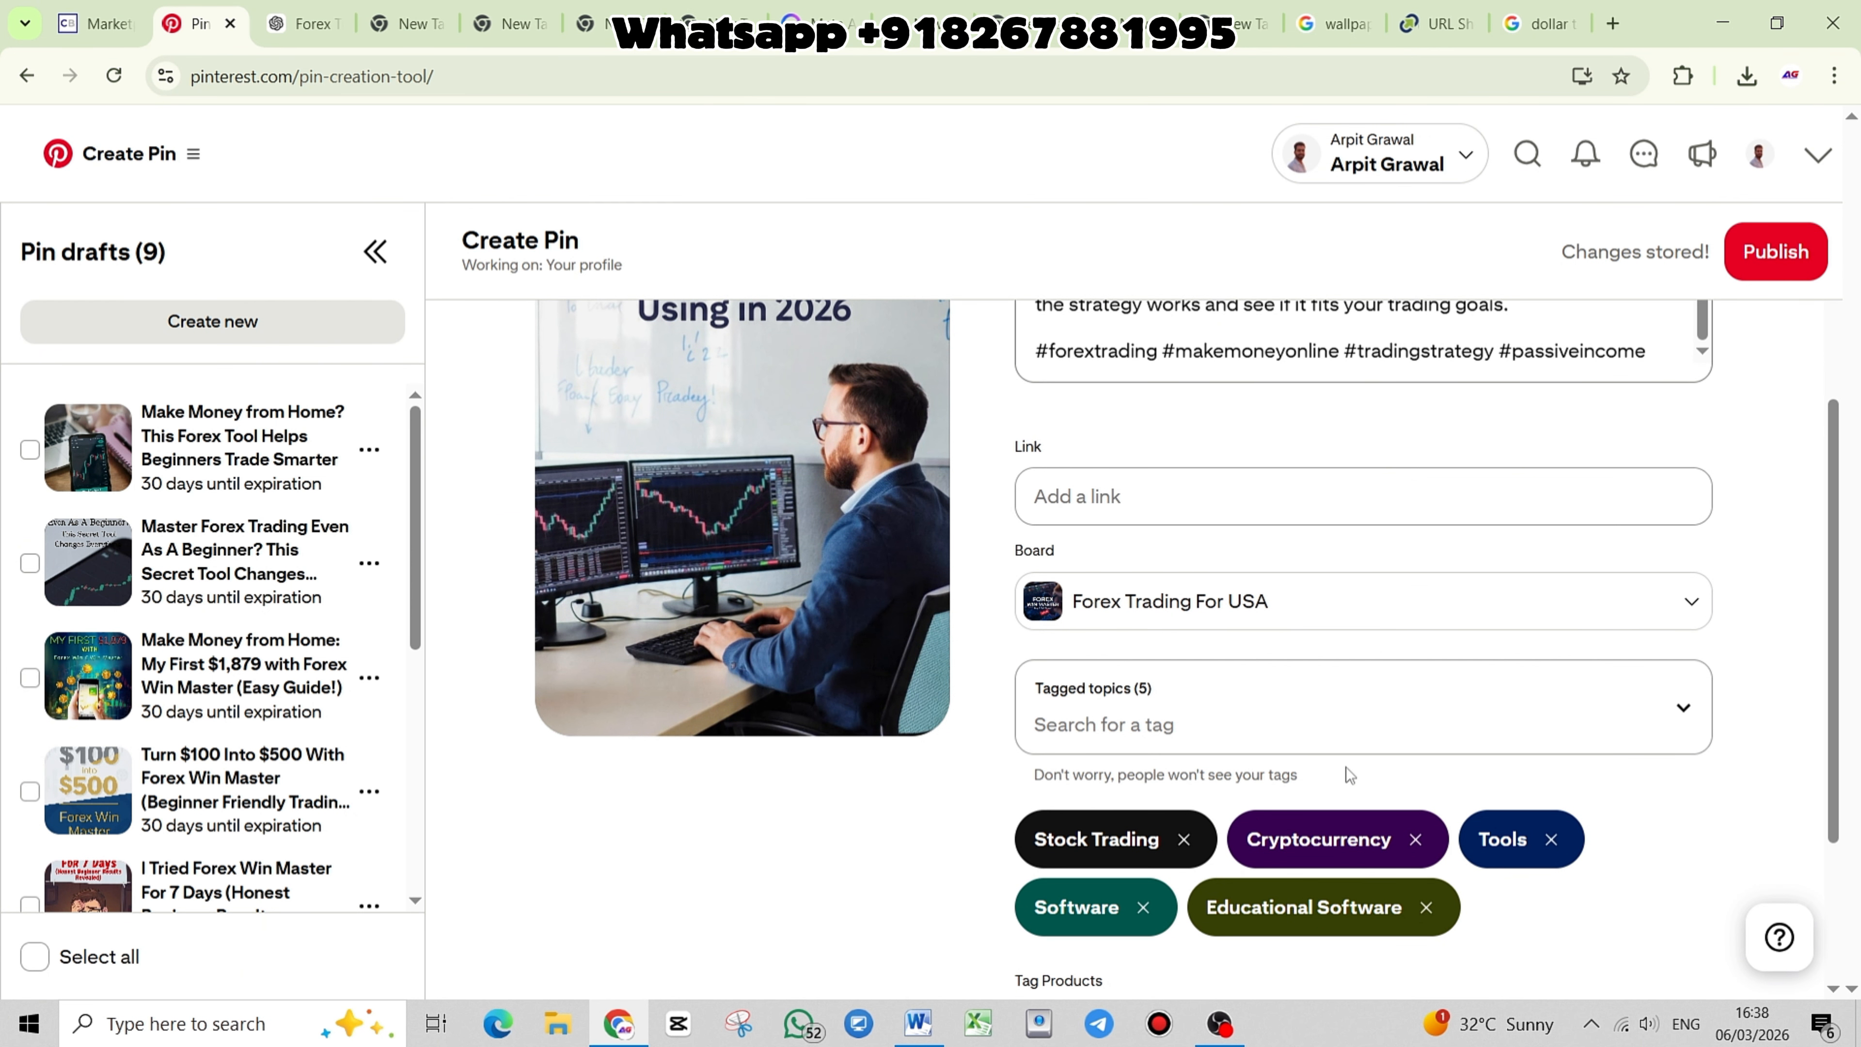
pyautogui.moveTo(1293, 769); pyautogui.dragTo(1036, 777)
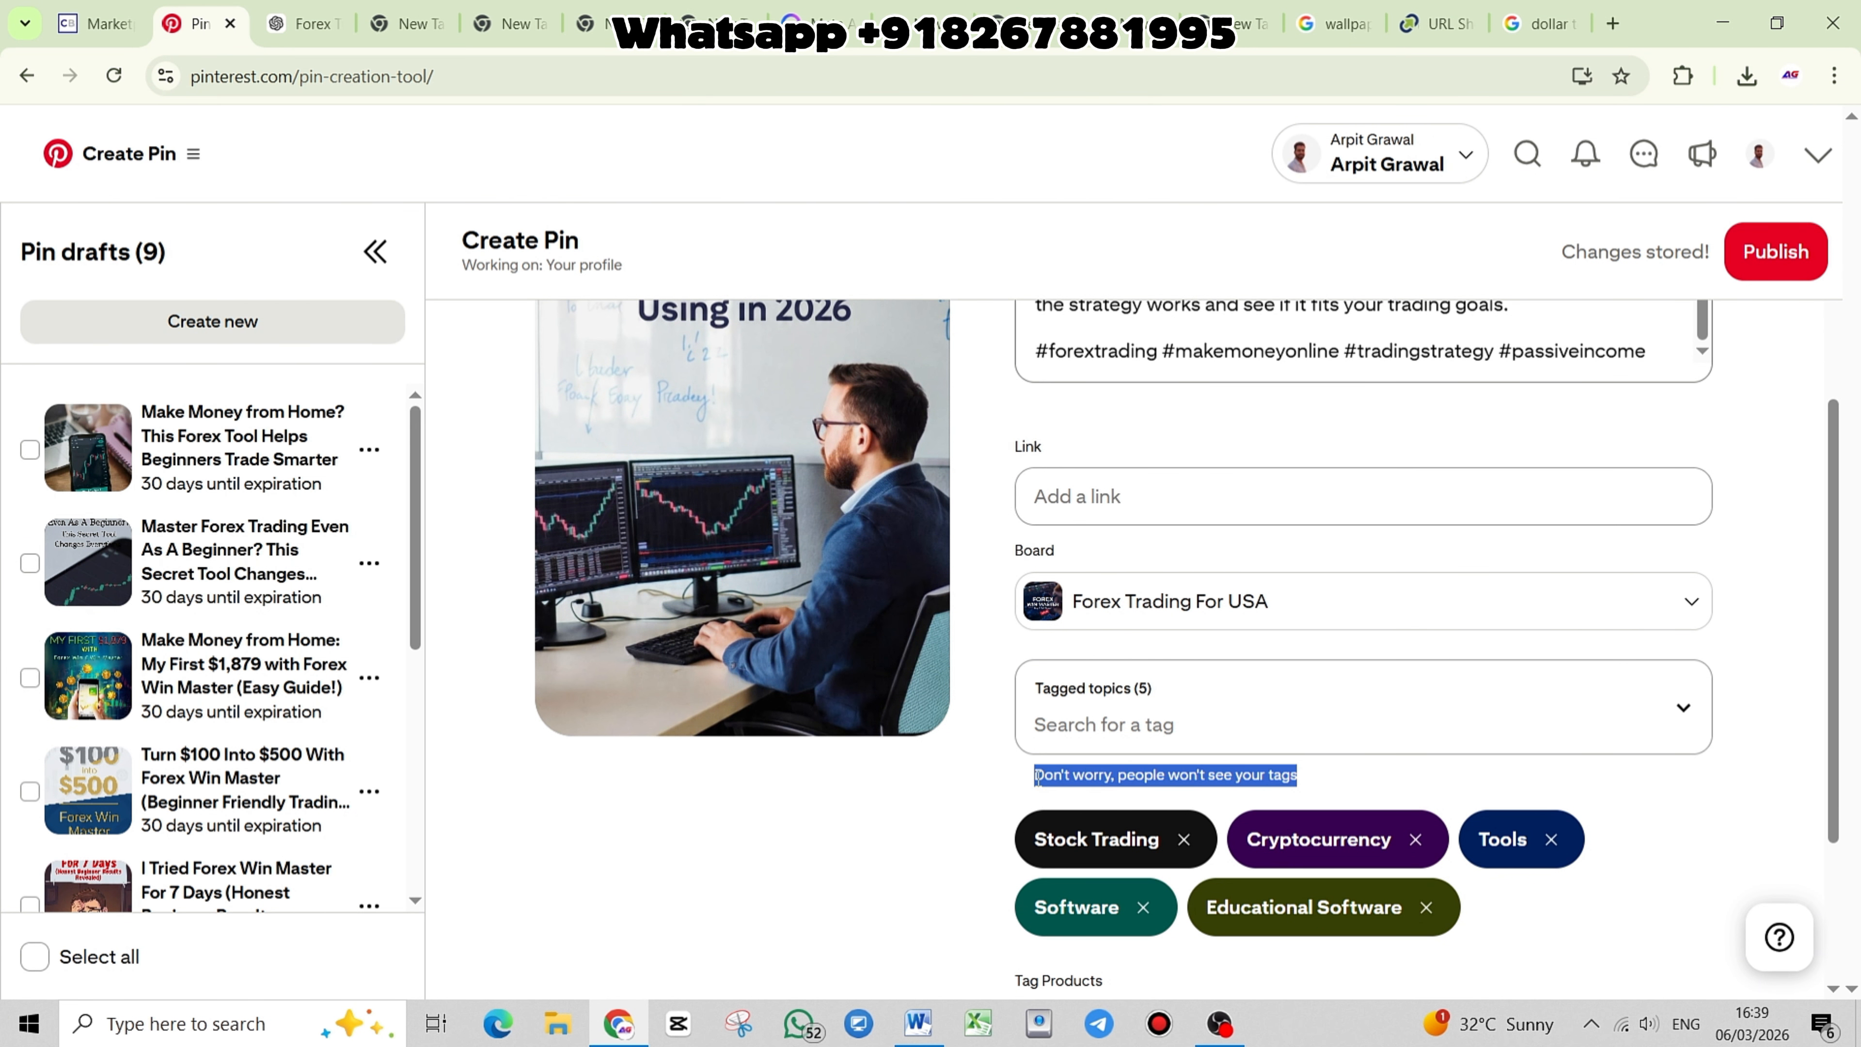
pyautogui.click(1022, 786)
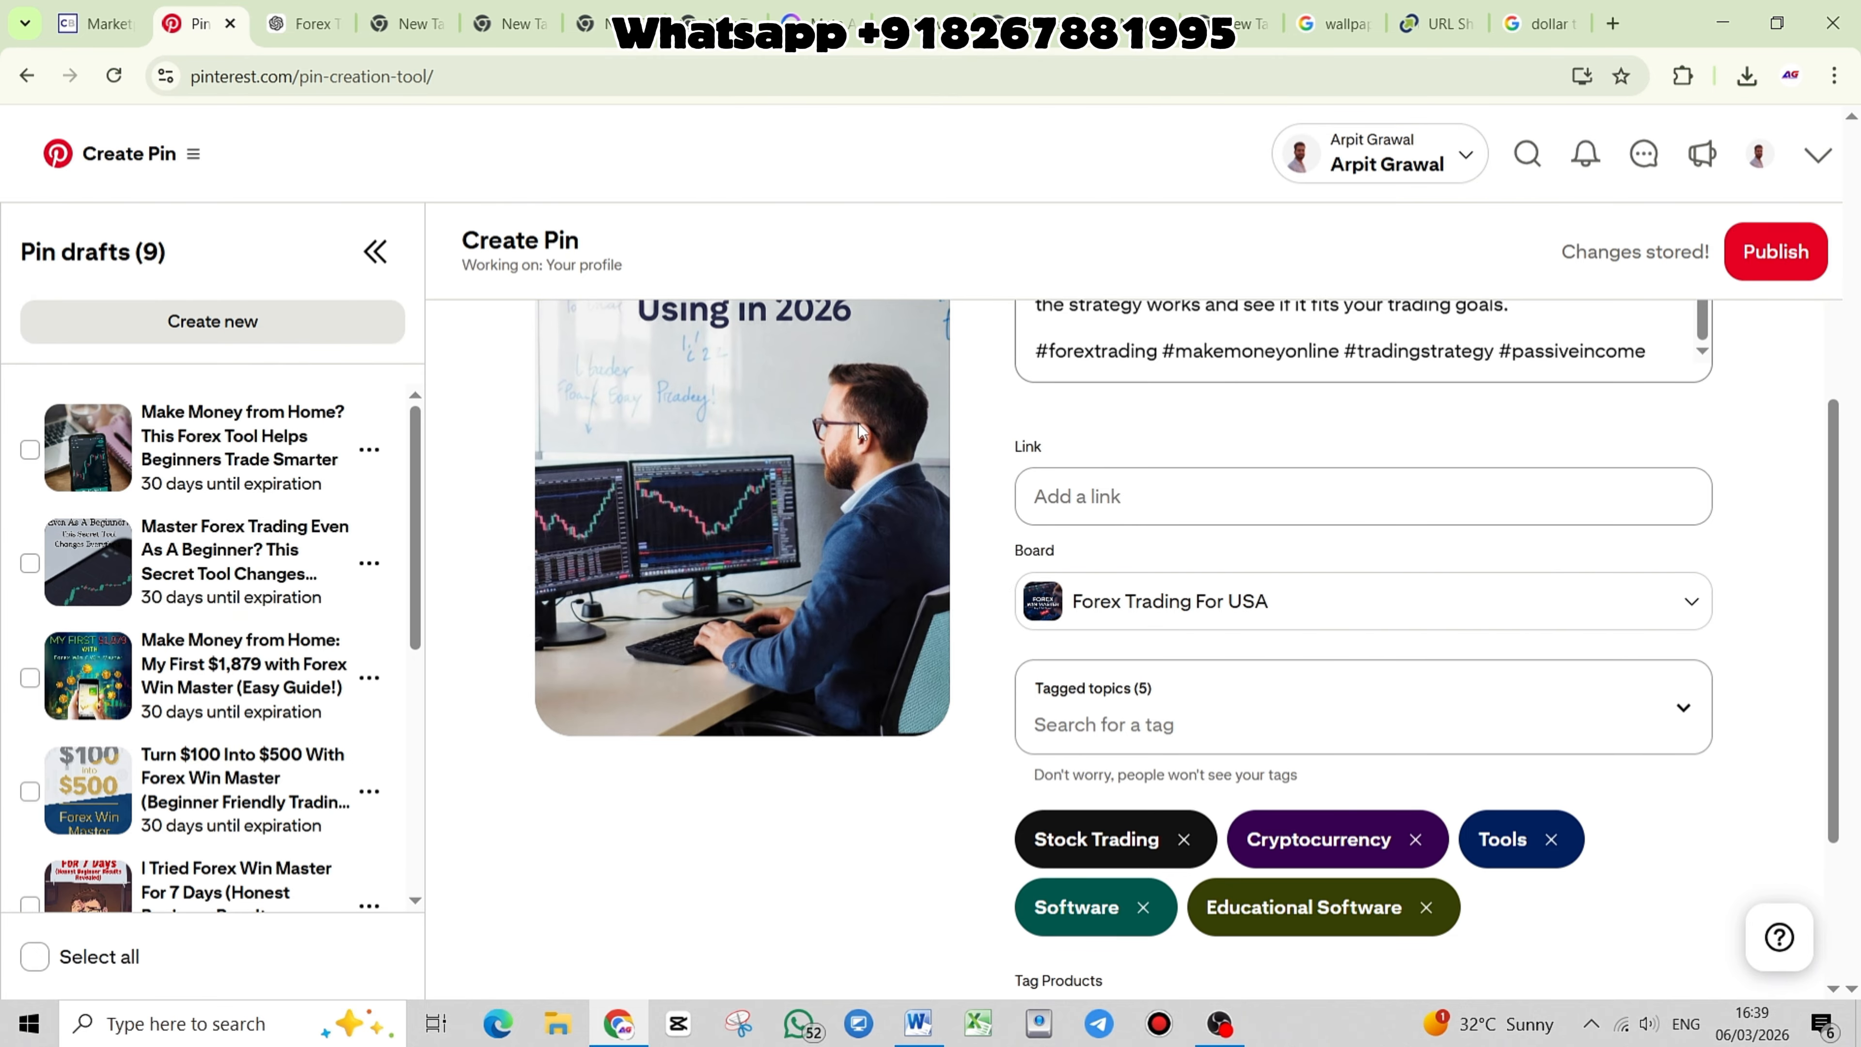
# Duplicate the "Beginner Forex Strategy That Traders Are Quietly Using in 2026" Pin draft
pyautogui.scroll(4, 781, 452)
pyautogui.scroll(-5, 279, 706)
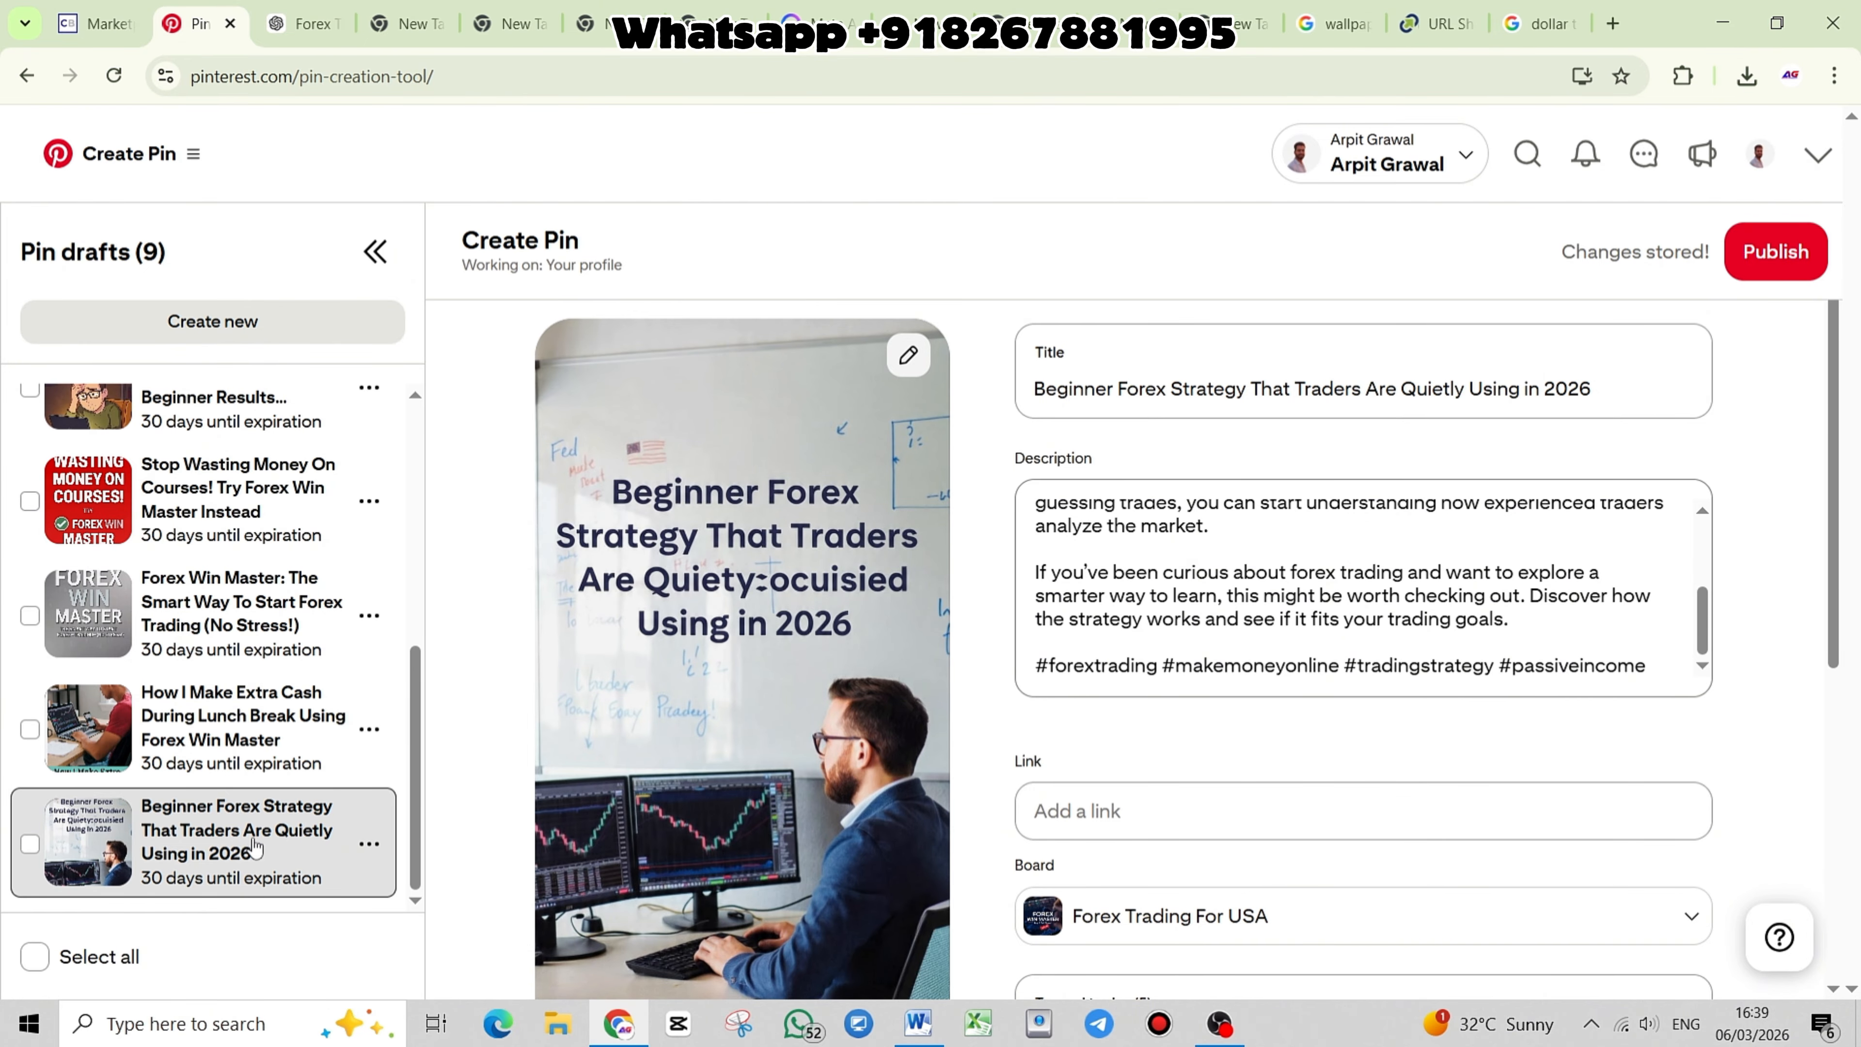
pyautogui.click(368, 848)
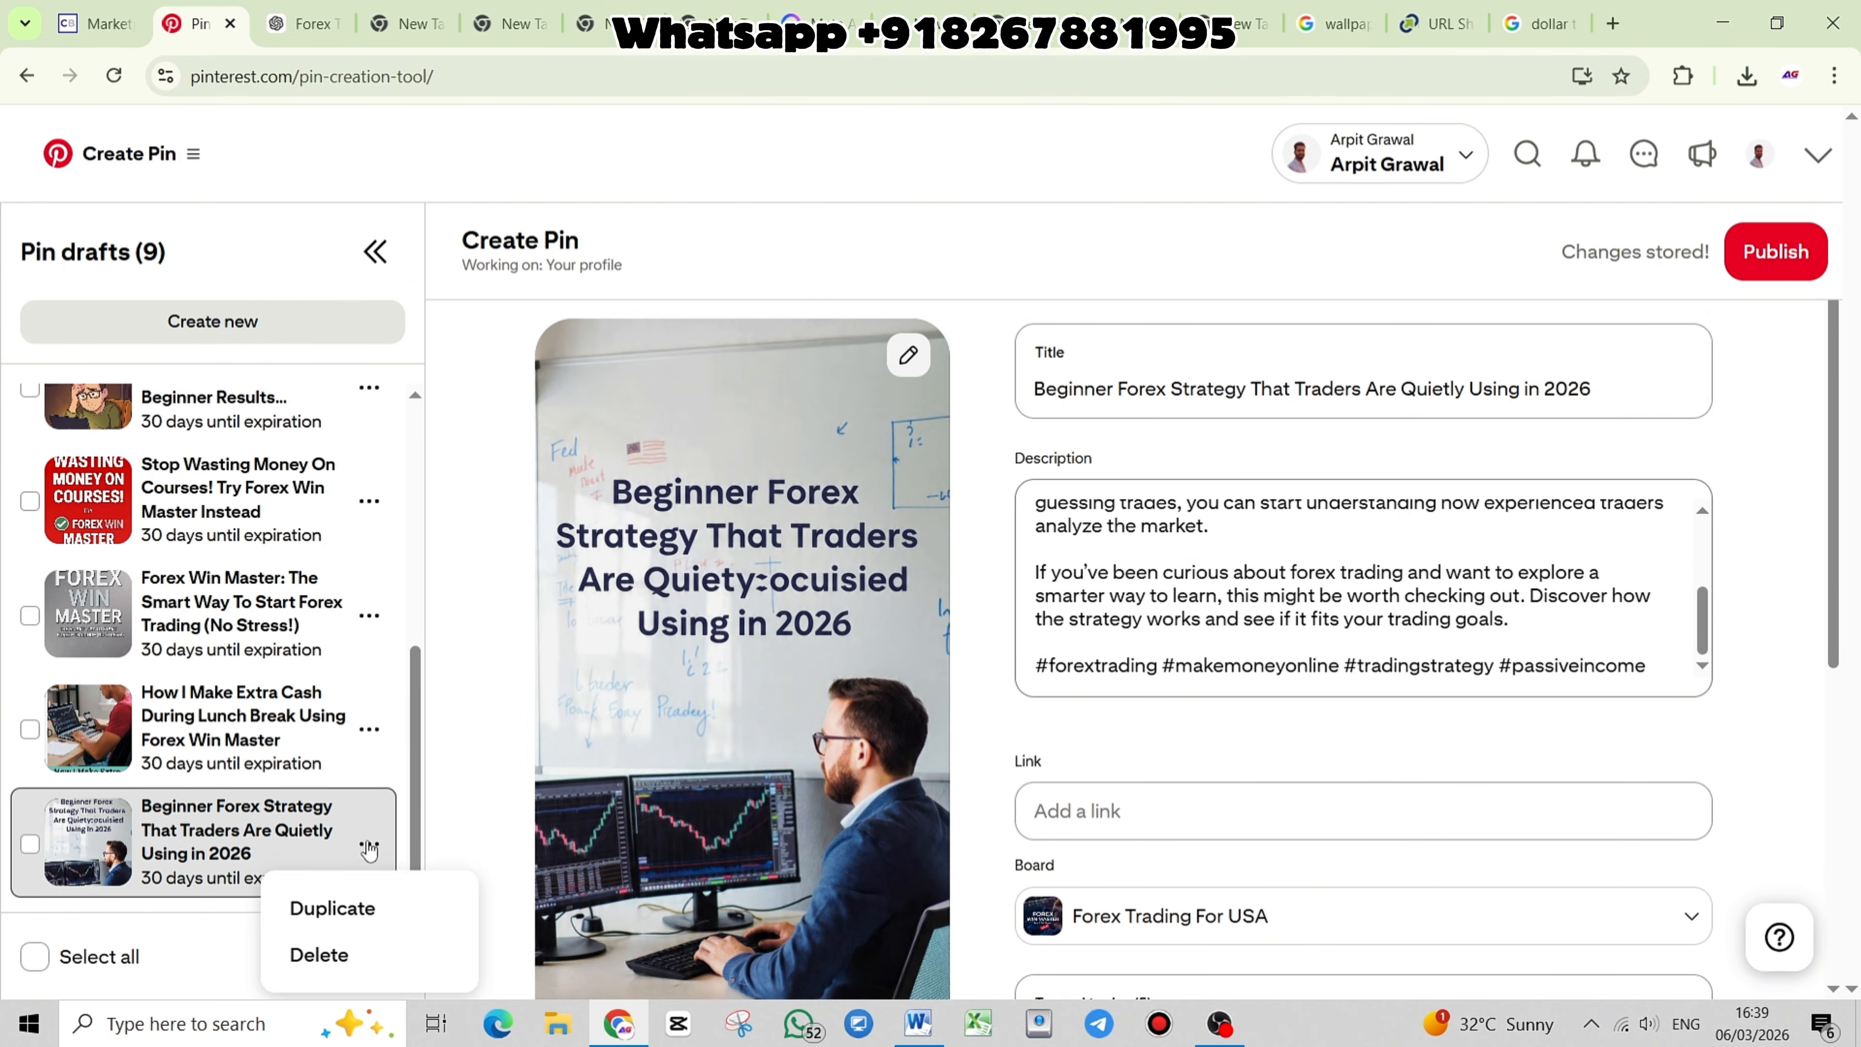
pyautogui.click(352, 909)
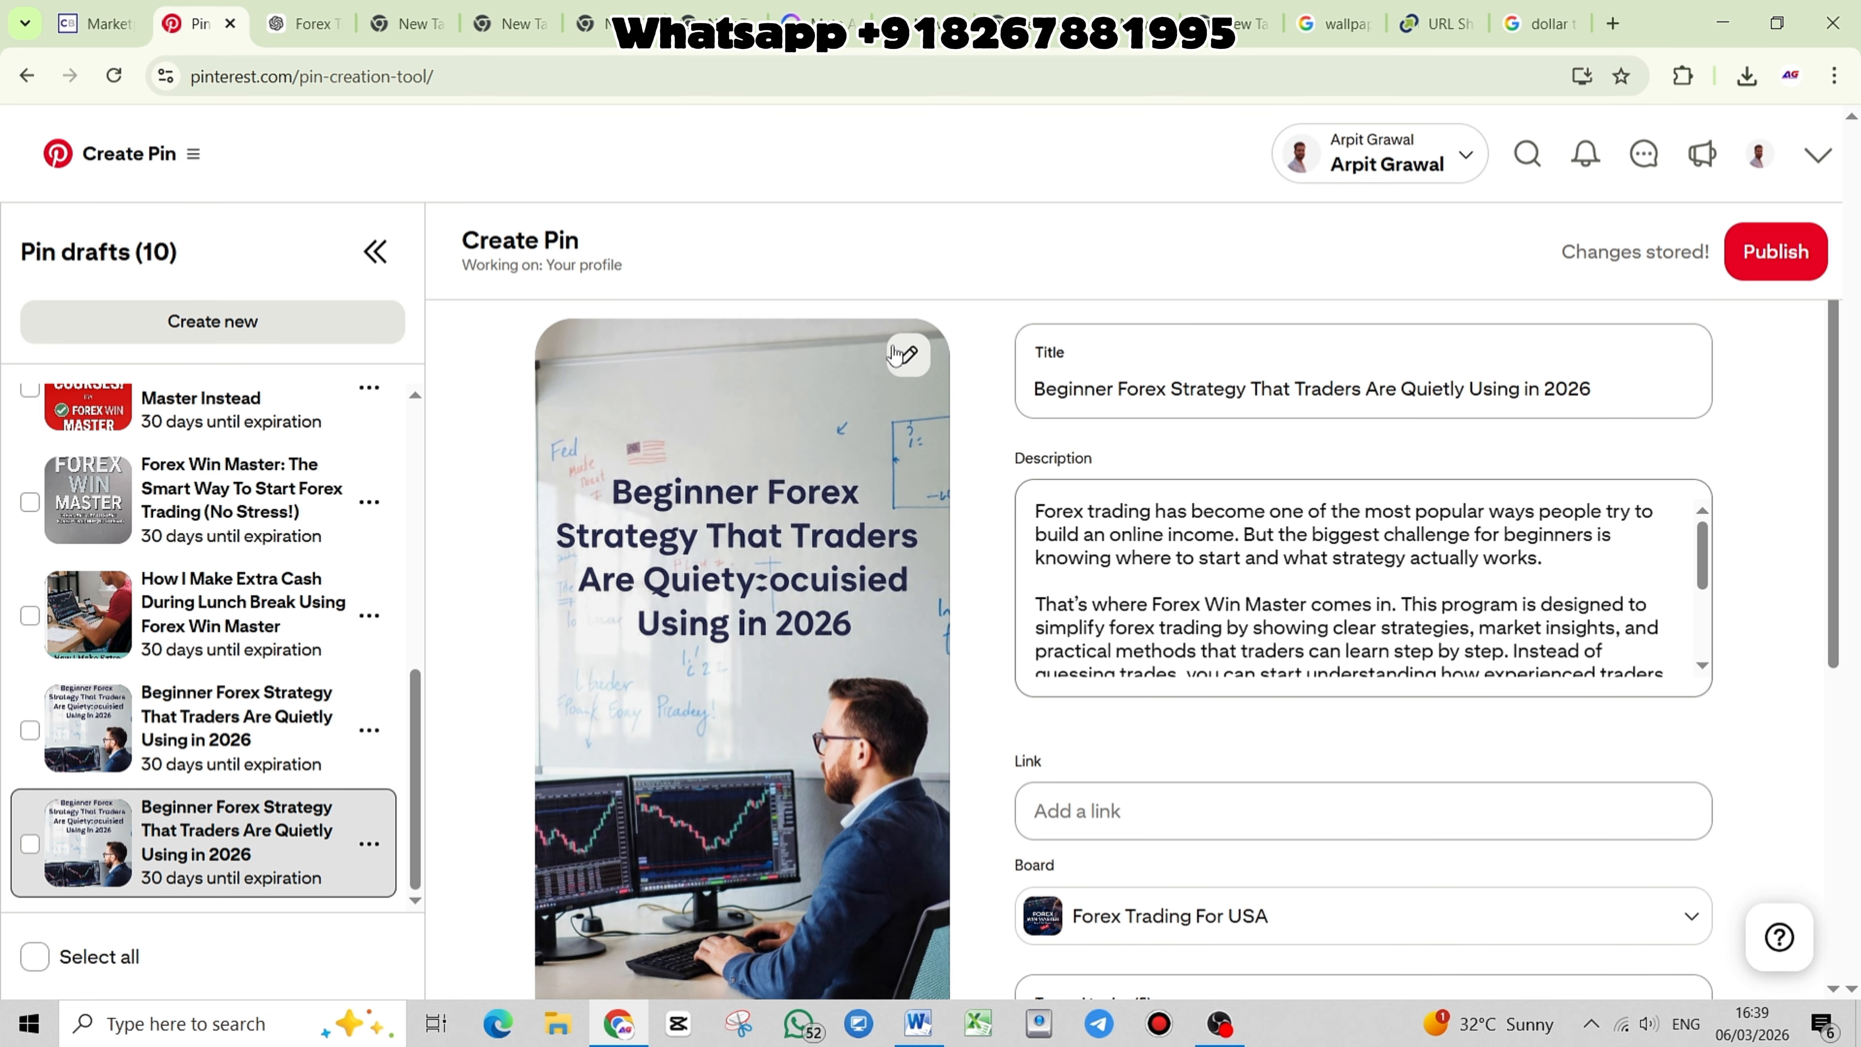
# Replace the duplicated Pin's image with the dark wallpaper of a glowing blue Windows logo and finish the design
pyautogui.click(906, 355)
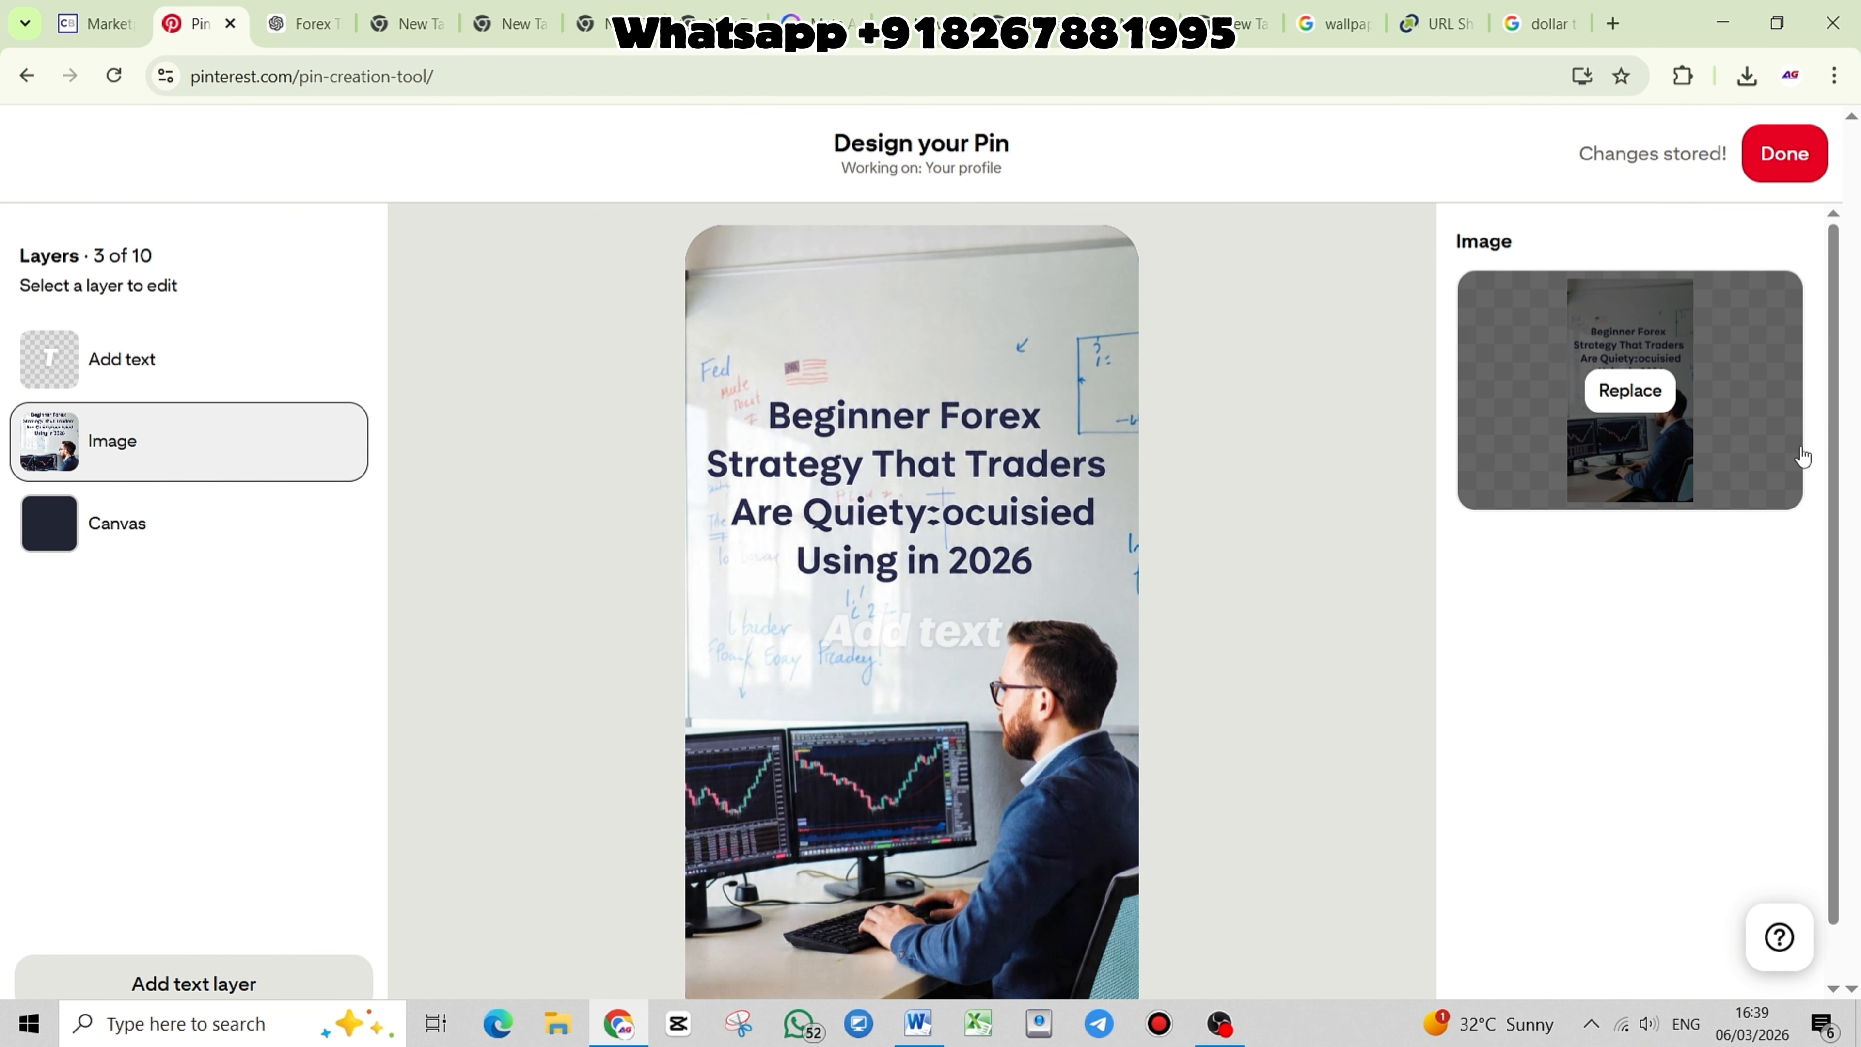
pyautogui.click(1635, 393)
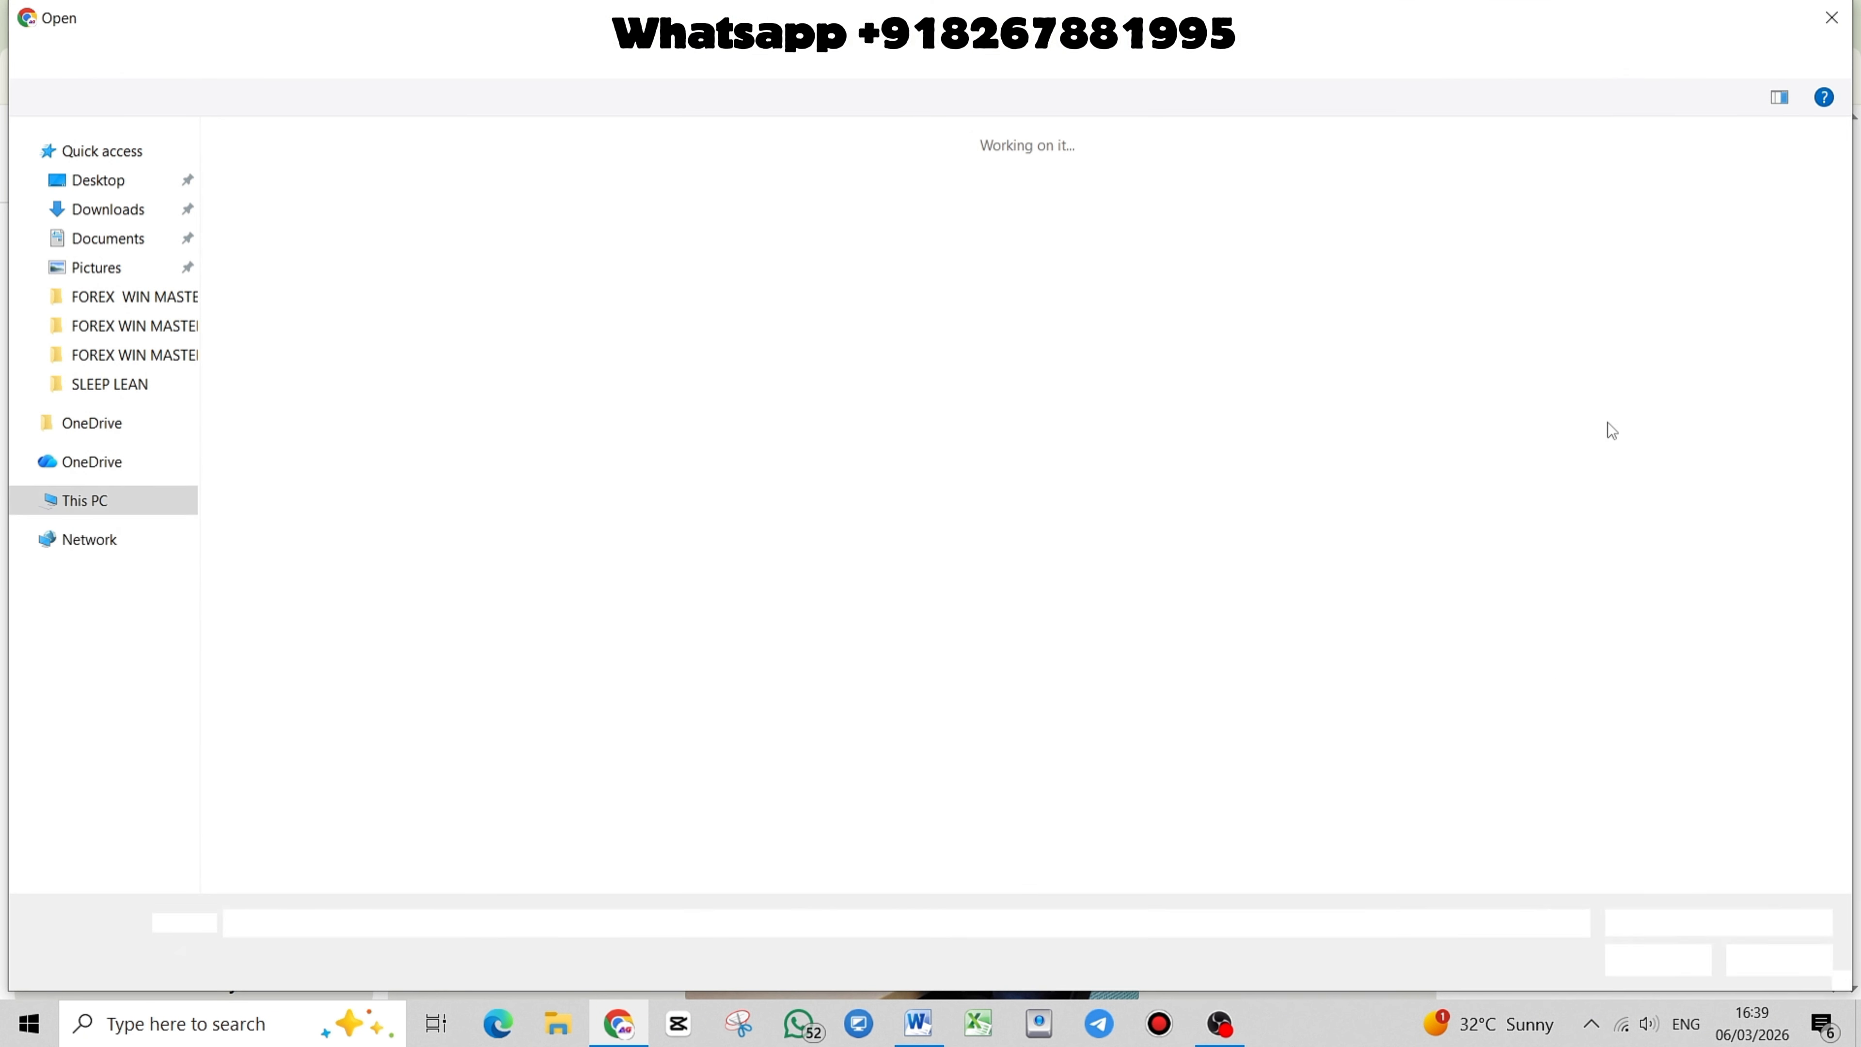
pyautogui.doubleClick(620, 357)
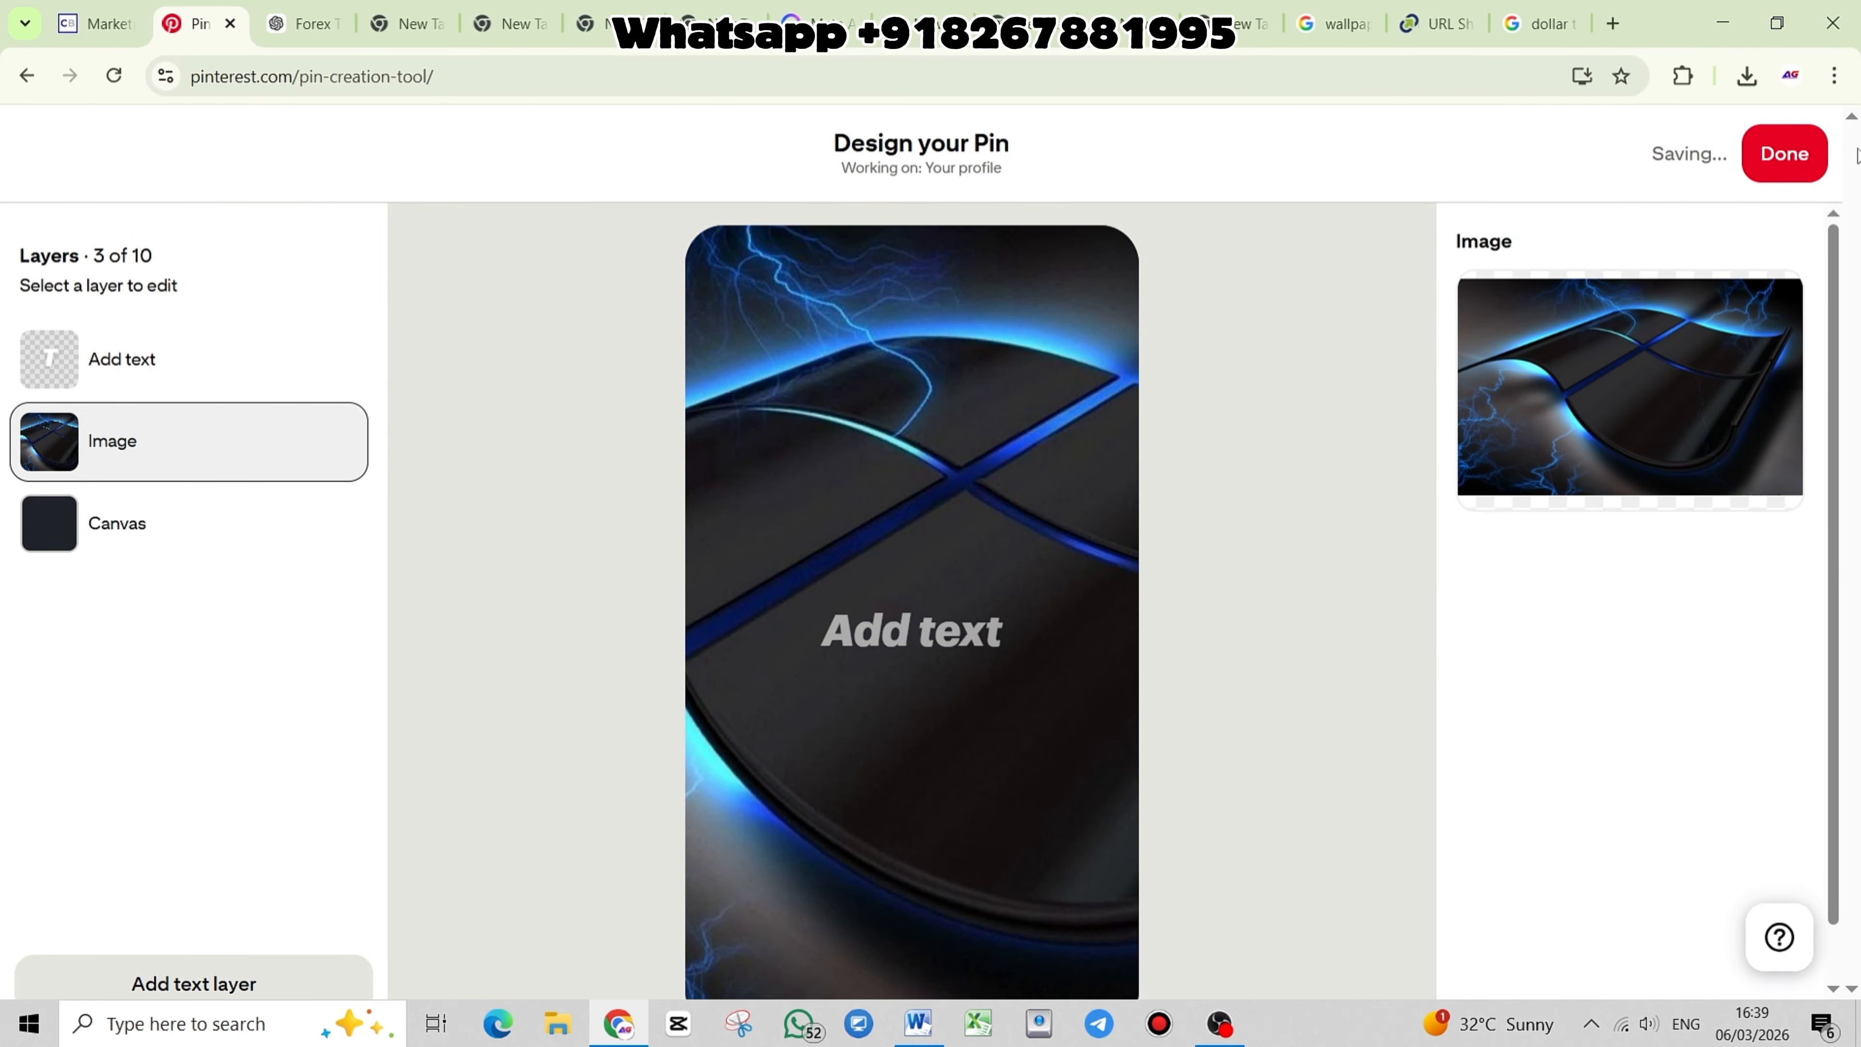
pyautogui.click(1785, 153)
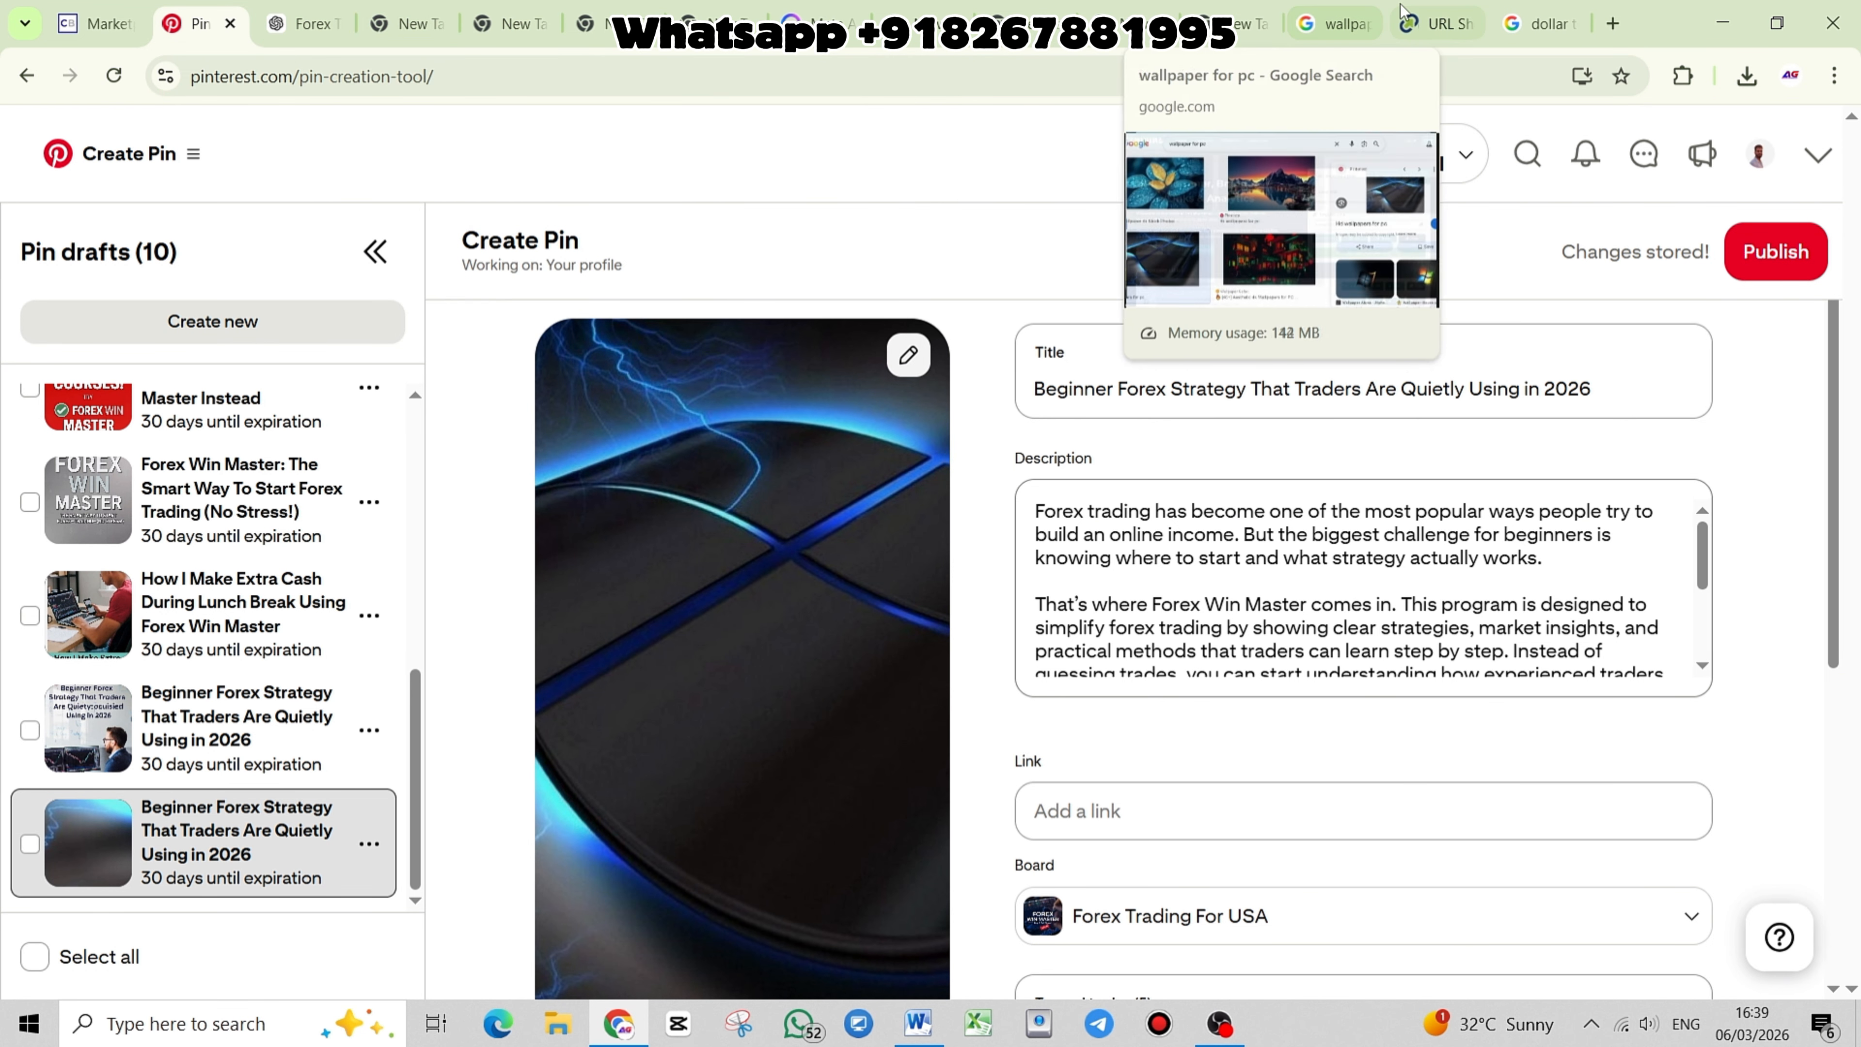
# Download the second generated image, with the handwritten whiteboard title, from Meta AI and use it as the duplicated Pin's image in Pinterest
pyautogui.click(814, 23)
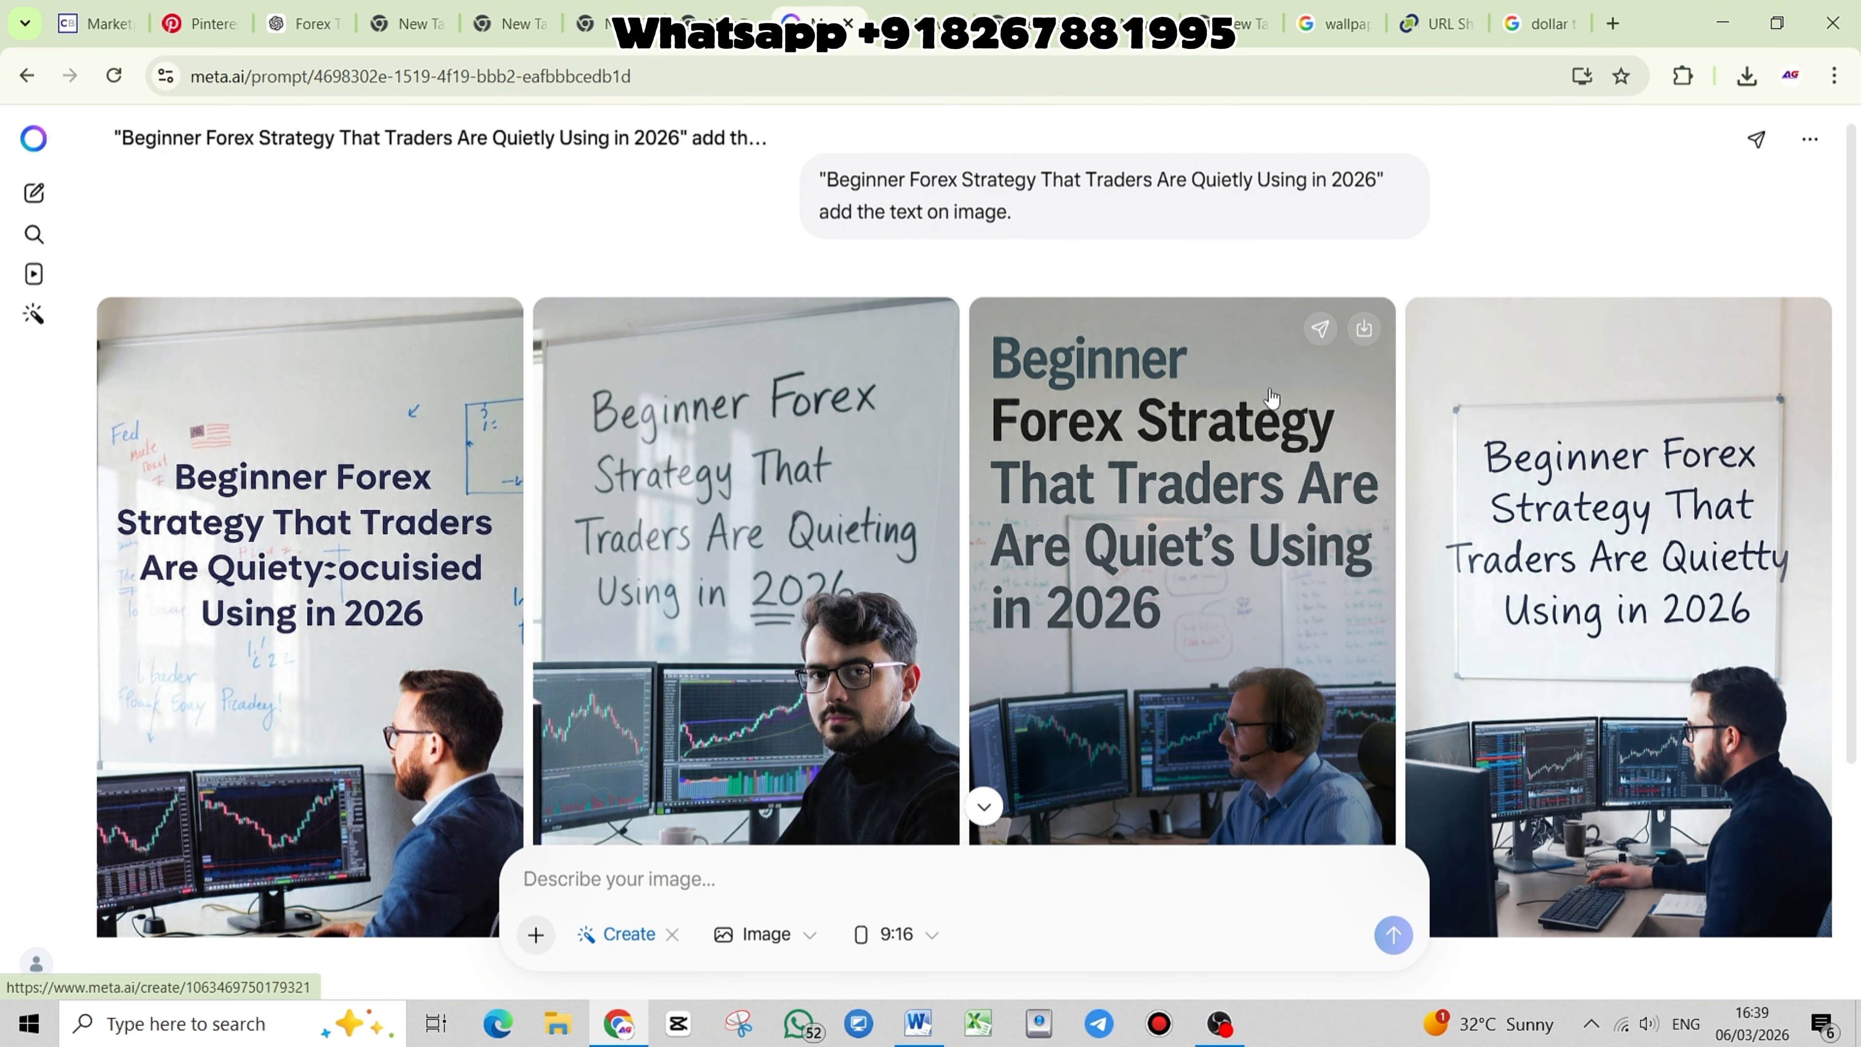
pyautogui.click(927, 332)
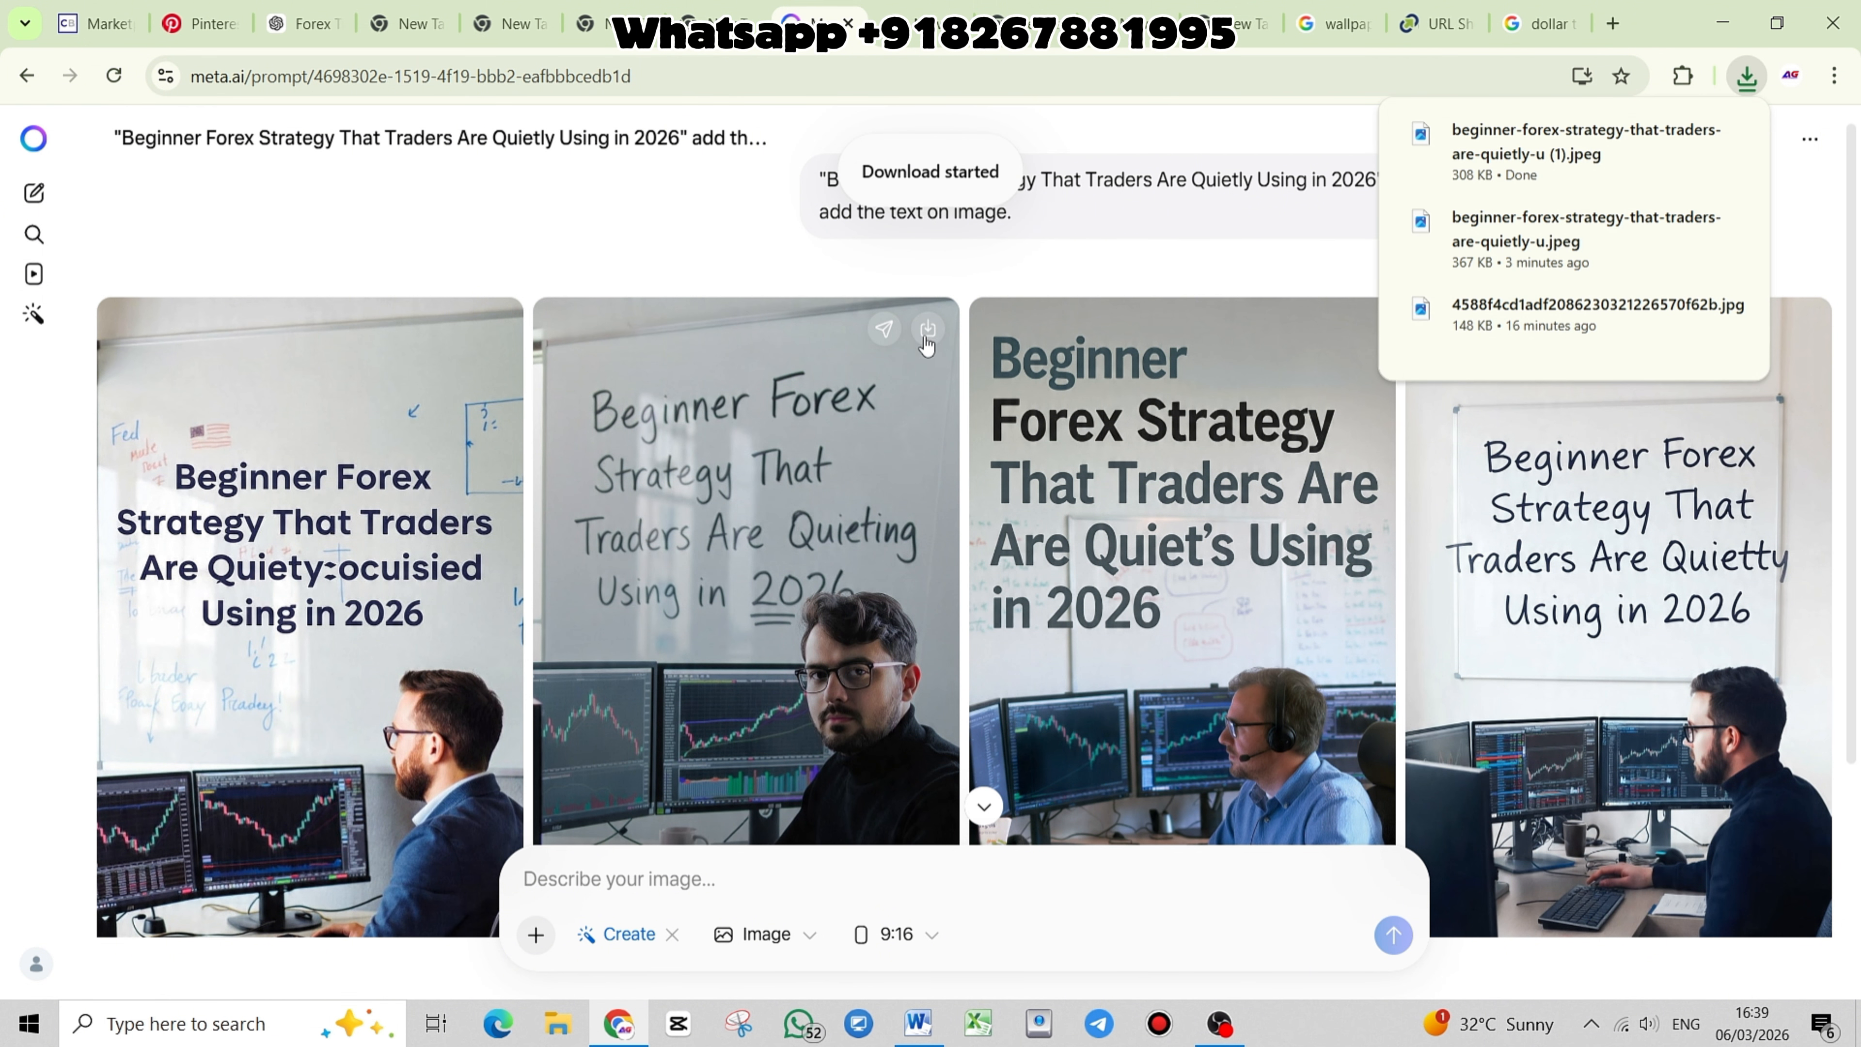
pyautogui.hotkey('ctrl', '2')
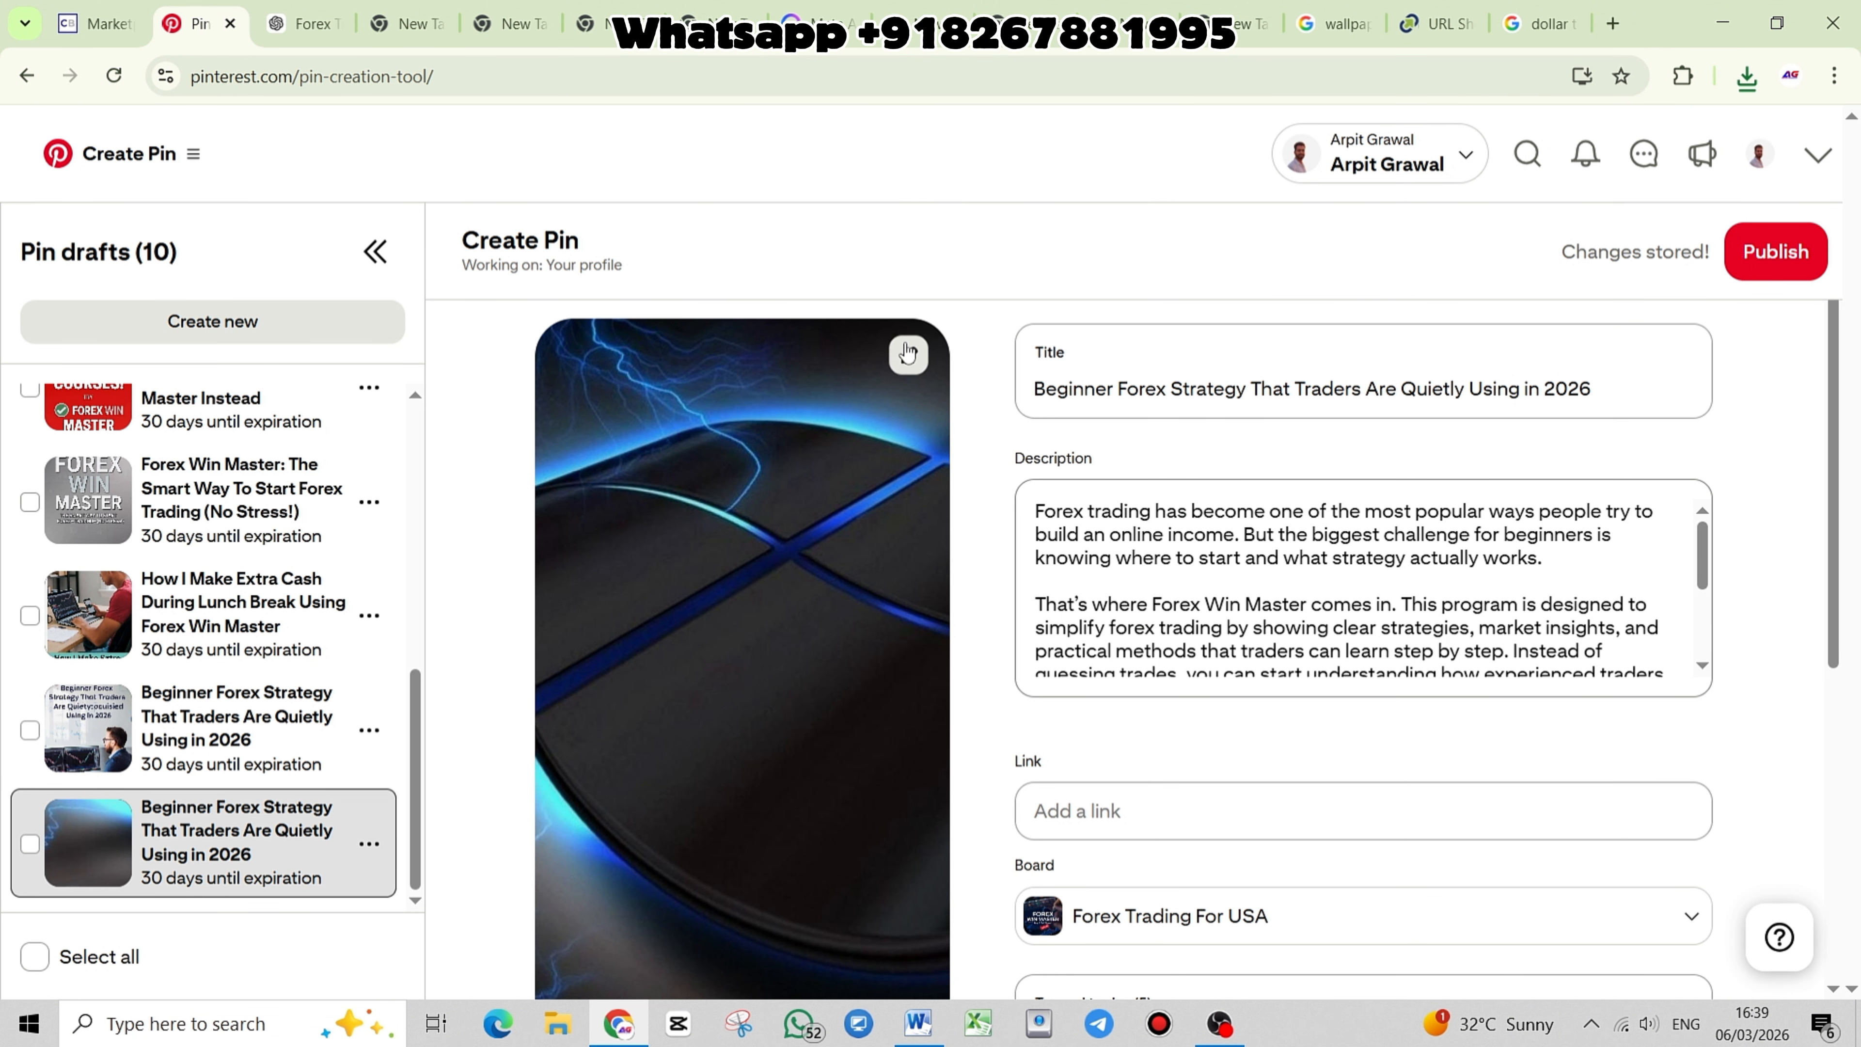
pyautogui.click(907, 353)
pyautogui.click(1657, 390)
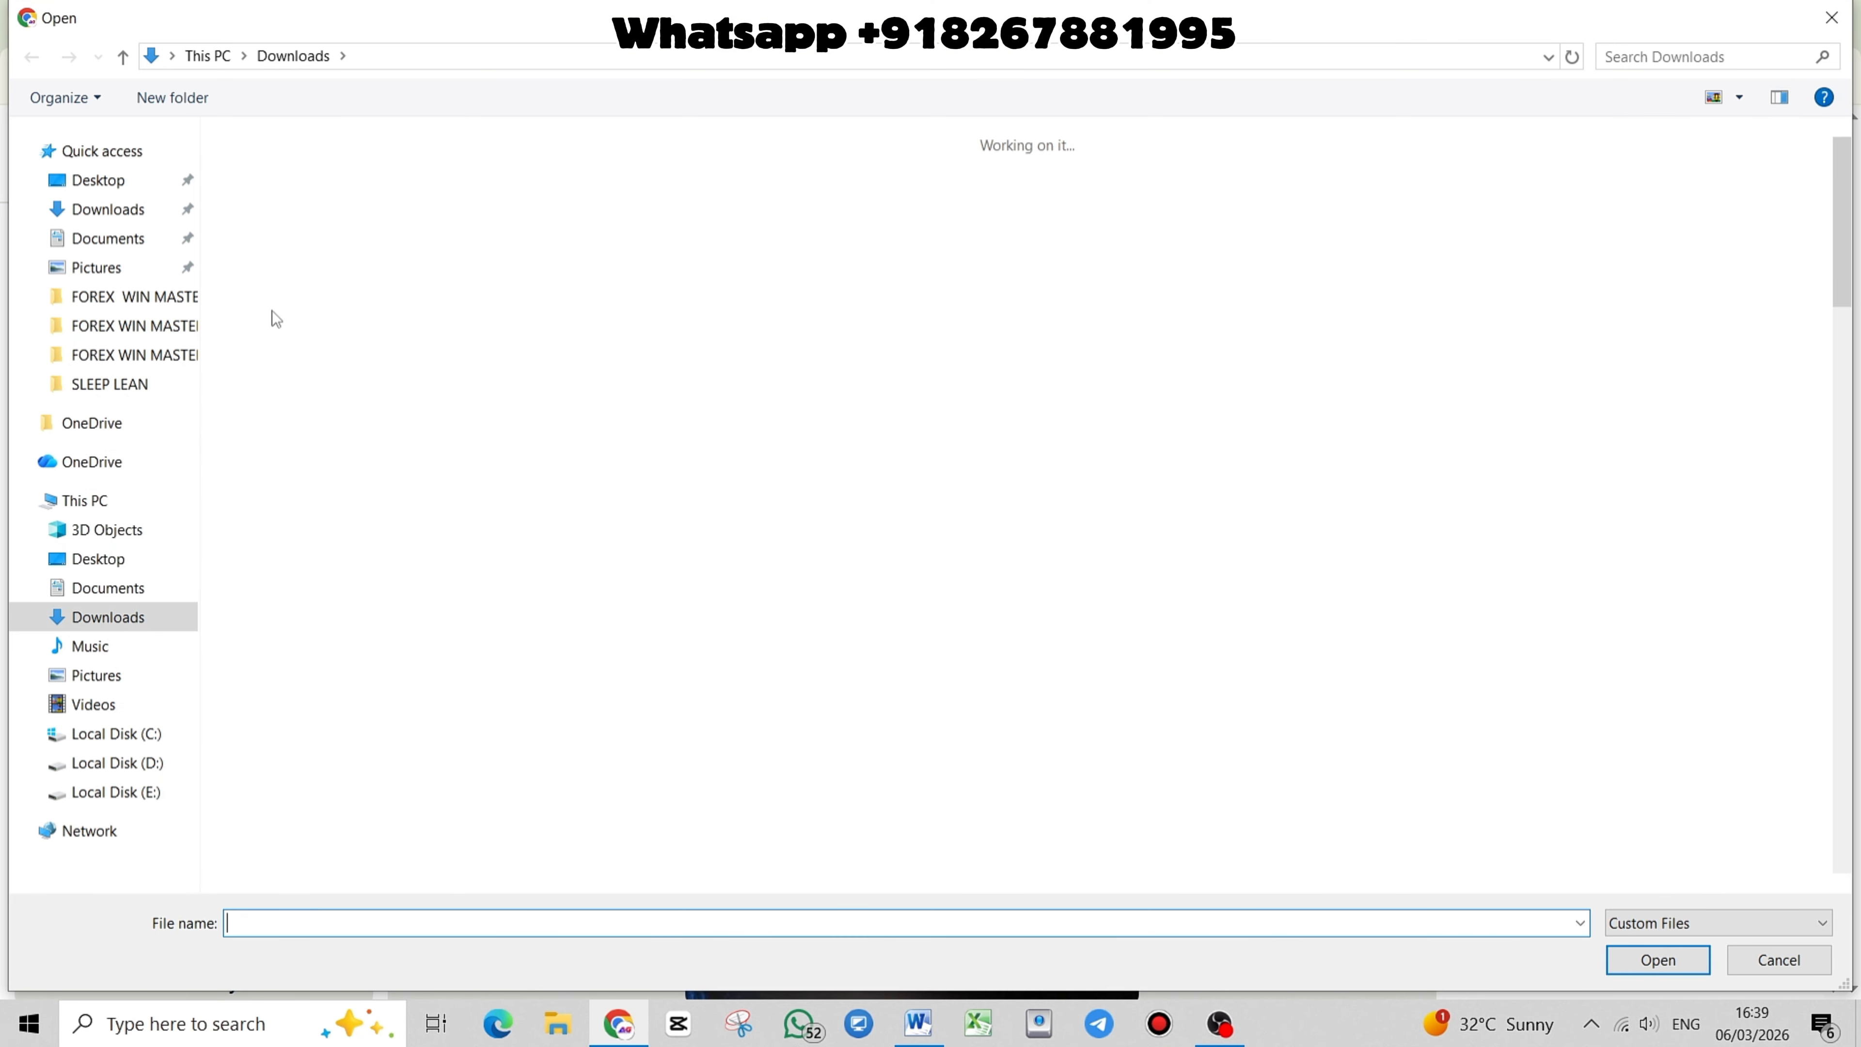
pyautogui.doubleClick(382, 309)
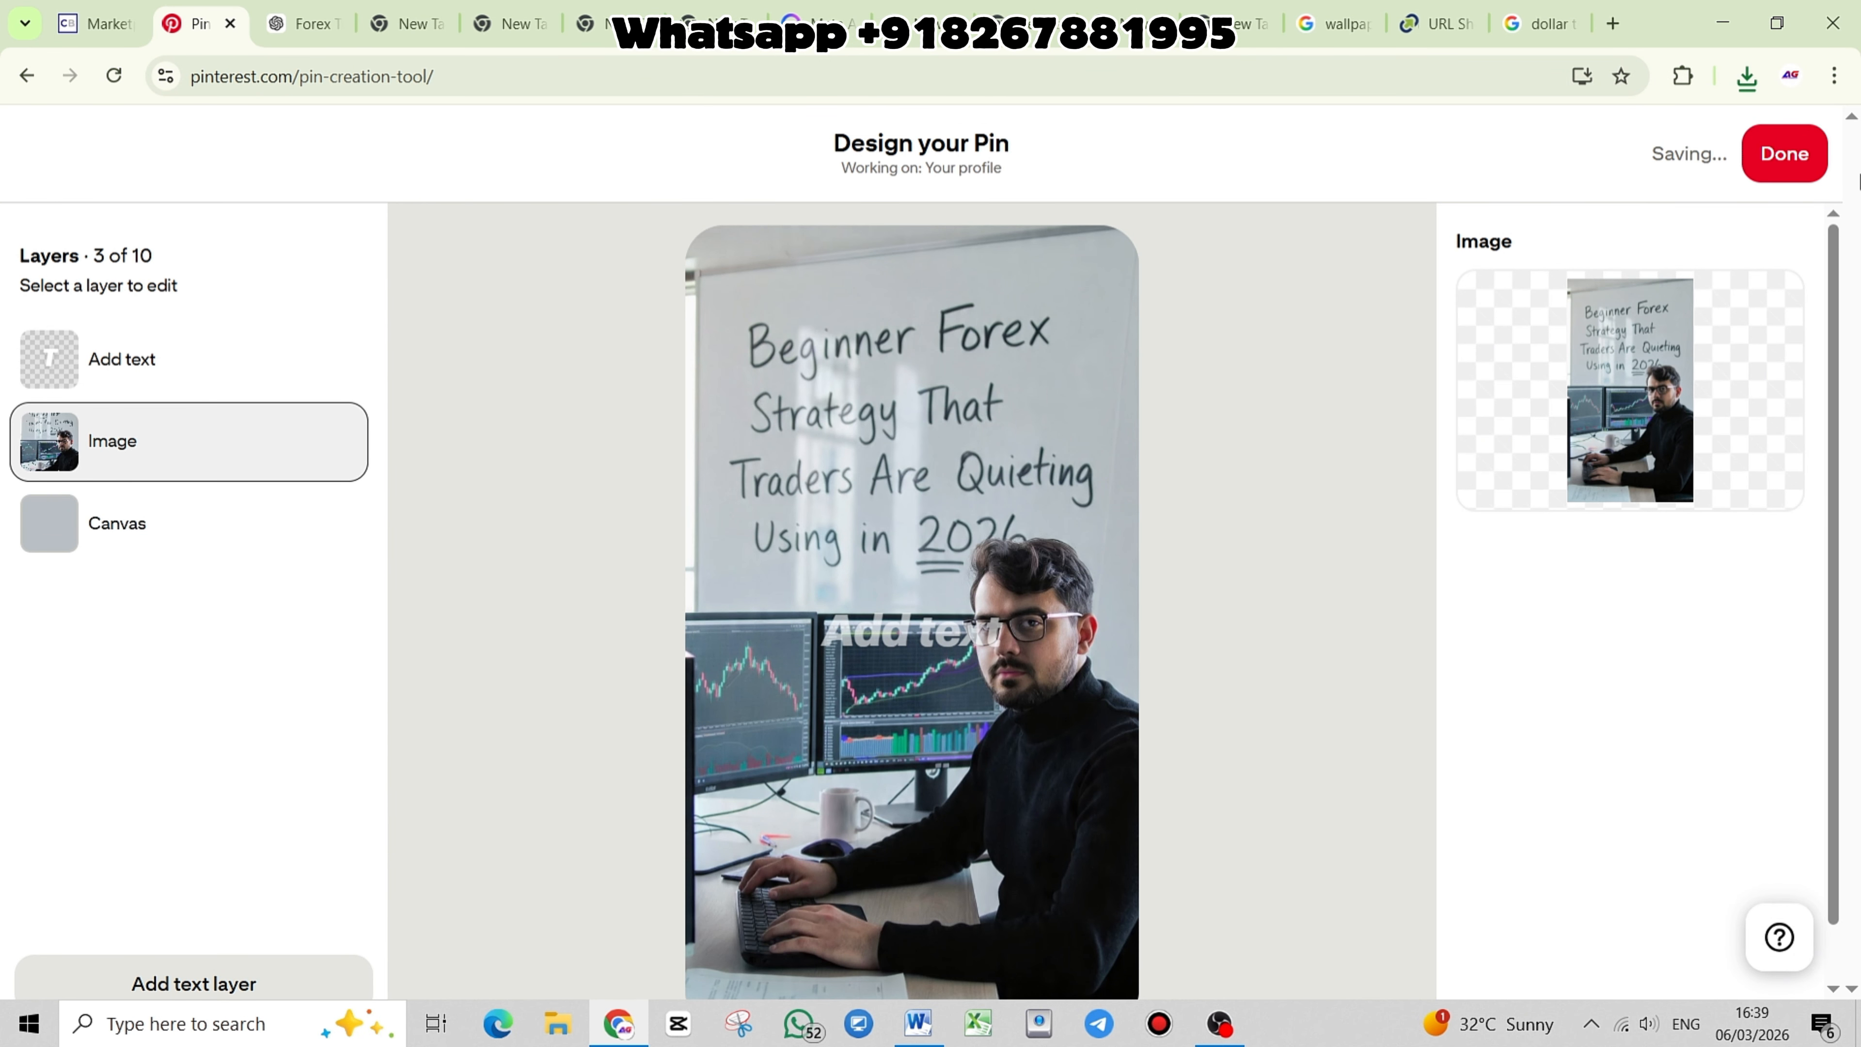
pyautogui.click(1772, 164)
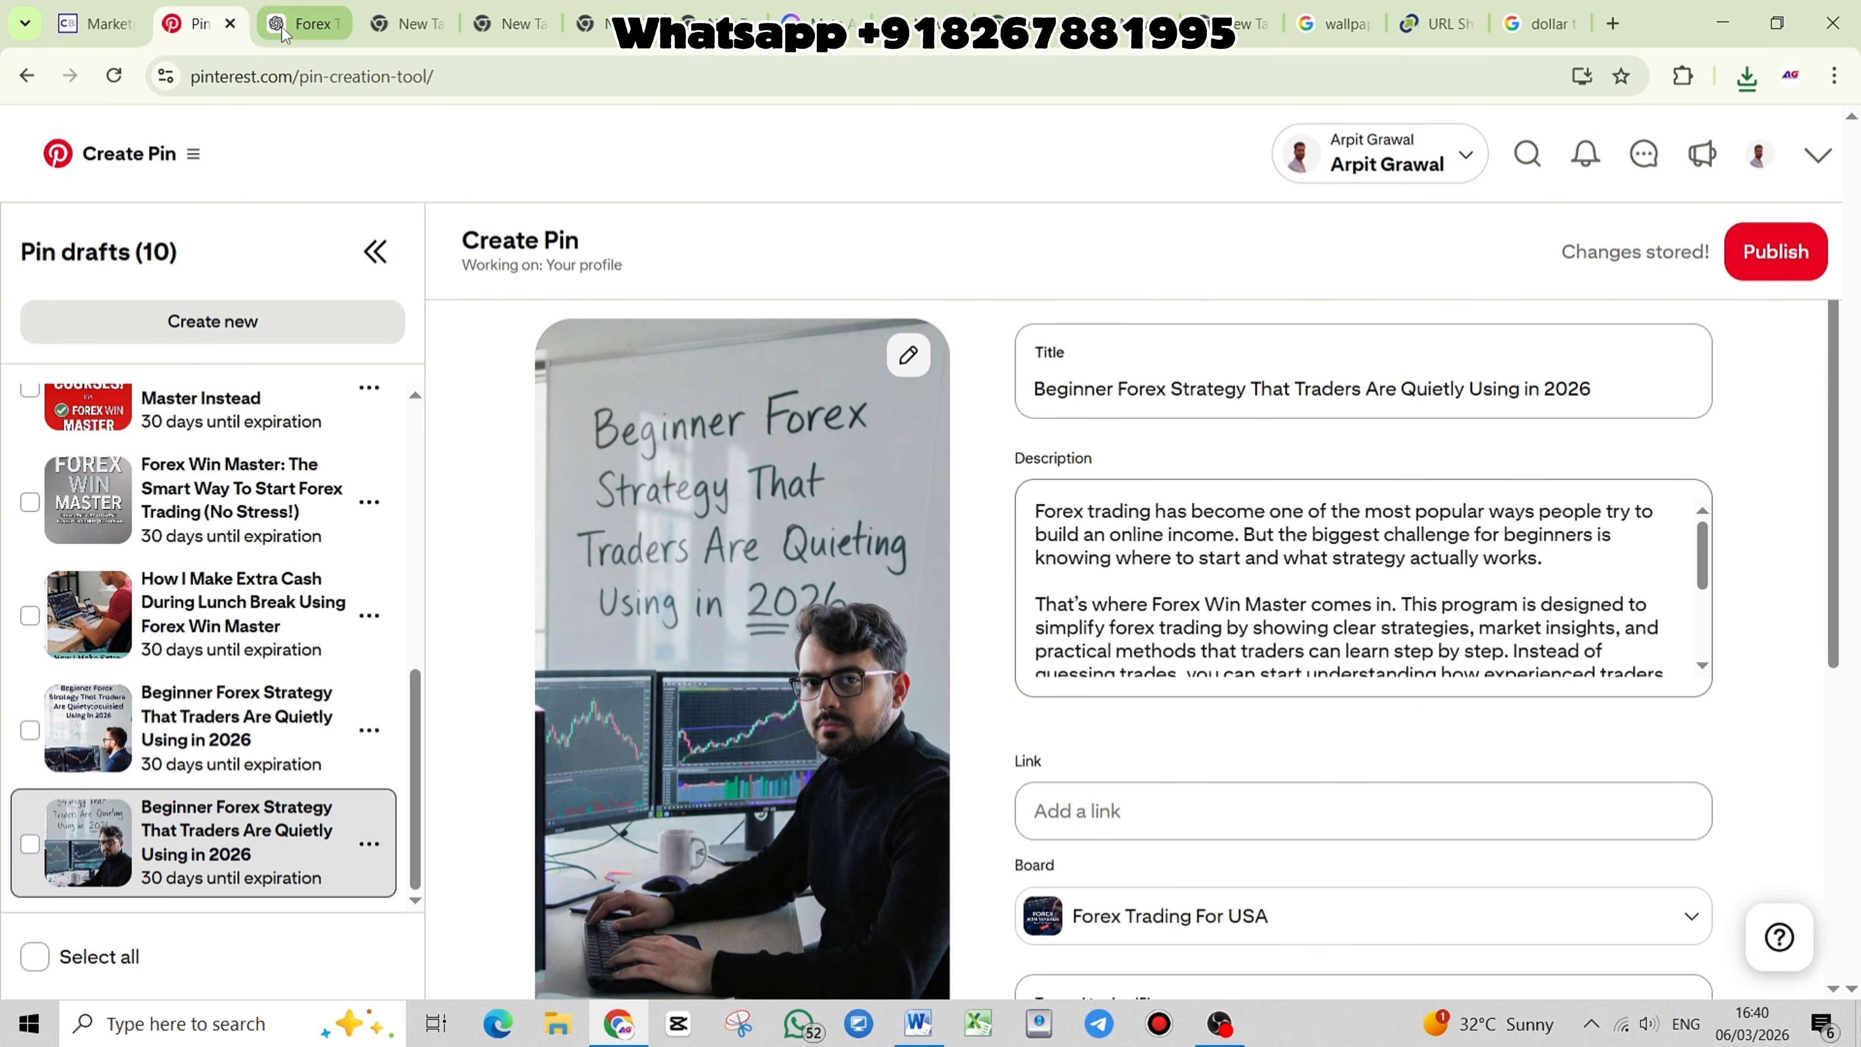
# Switch to the ChatGPT conversation and request further Pinterest post variations with the prompt "more"
pyautogui.click(304, 24)
pyautogui.click(714, 705)
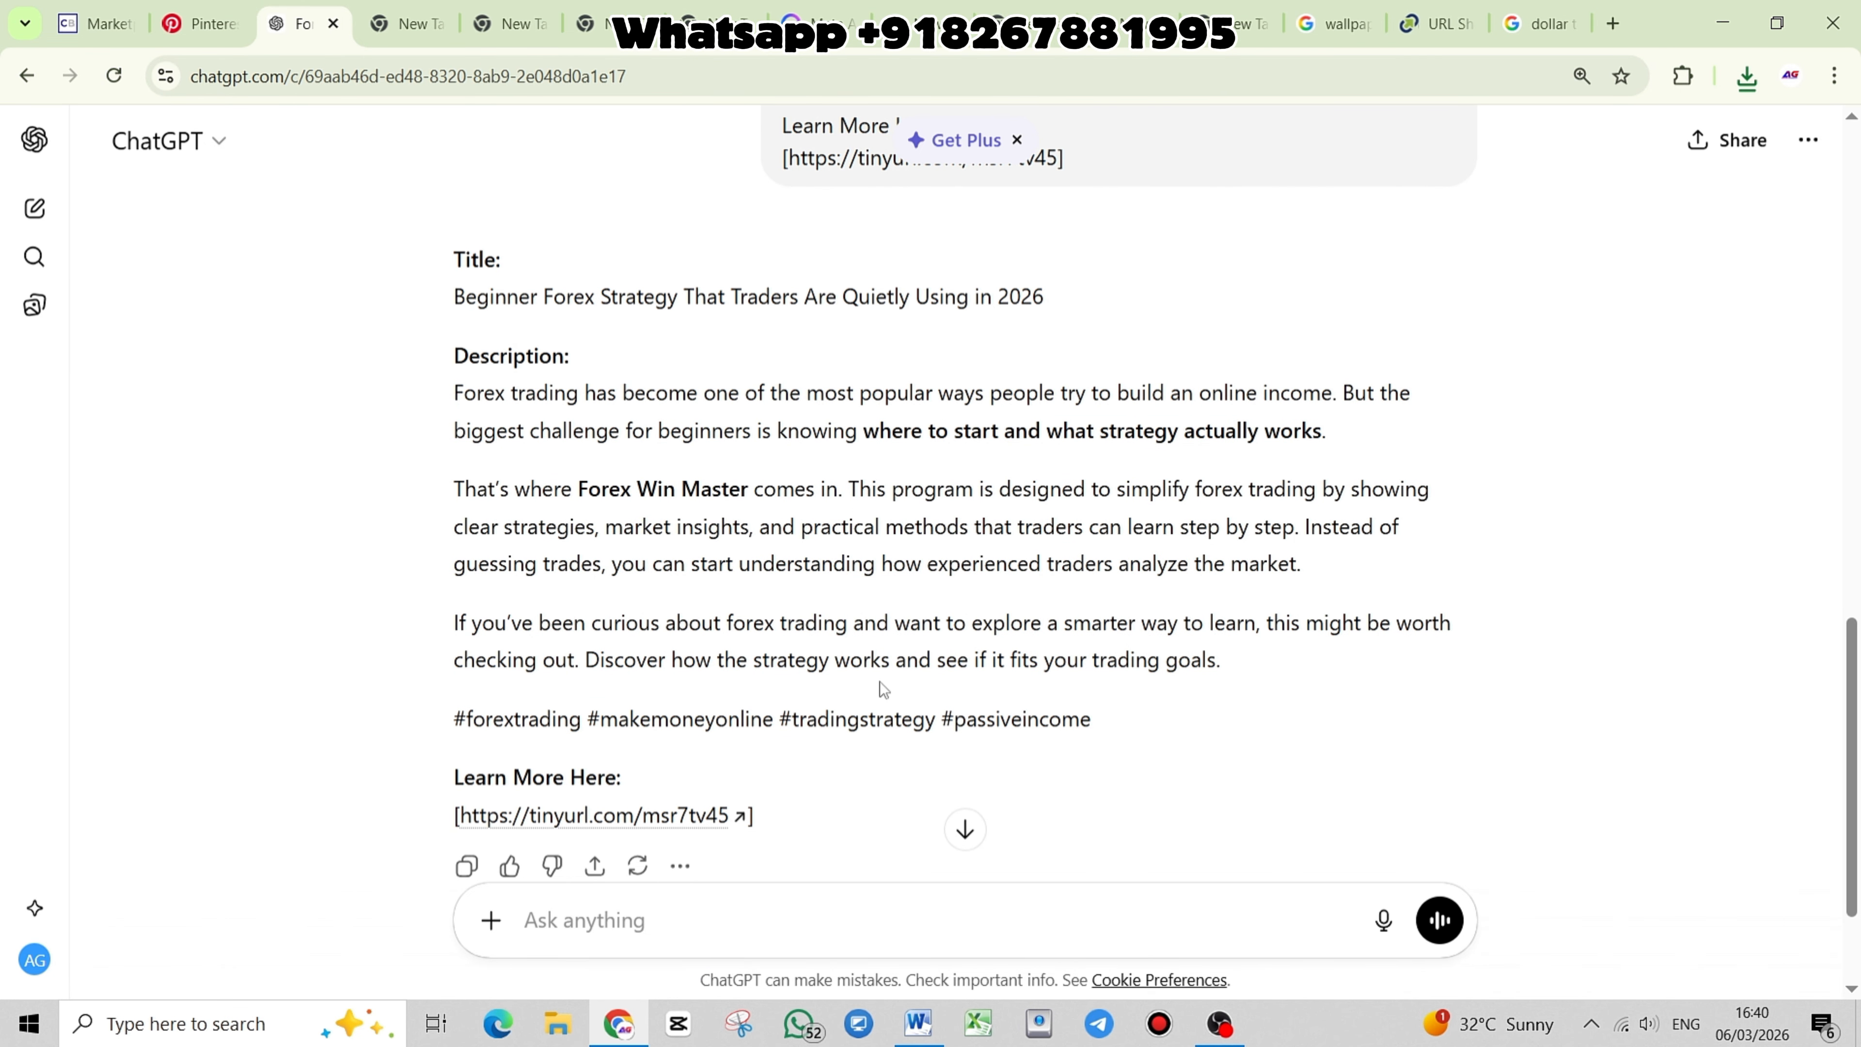
pyautogui.scroll(-3, 880, 674)
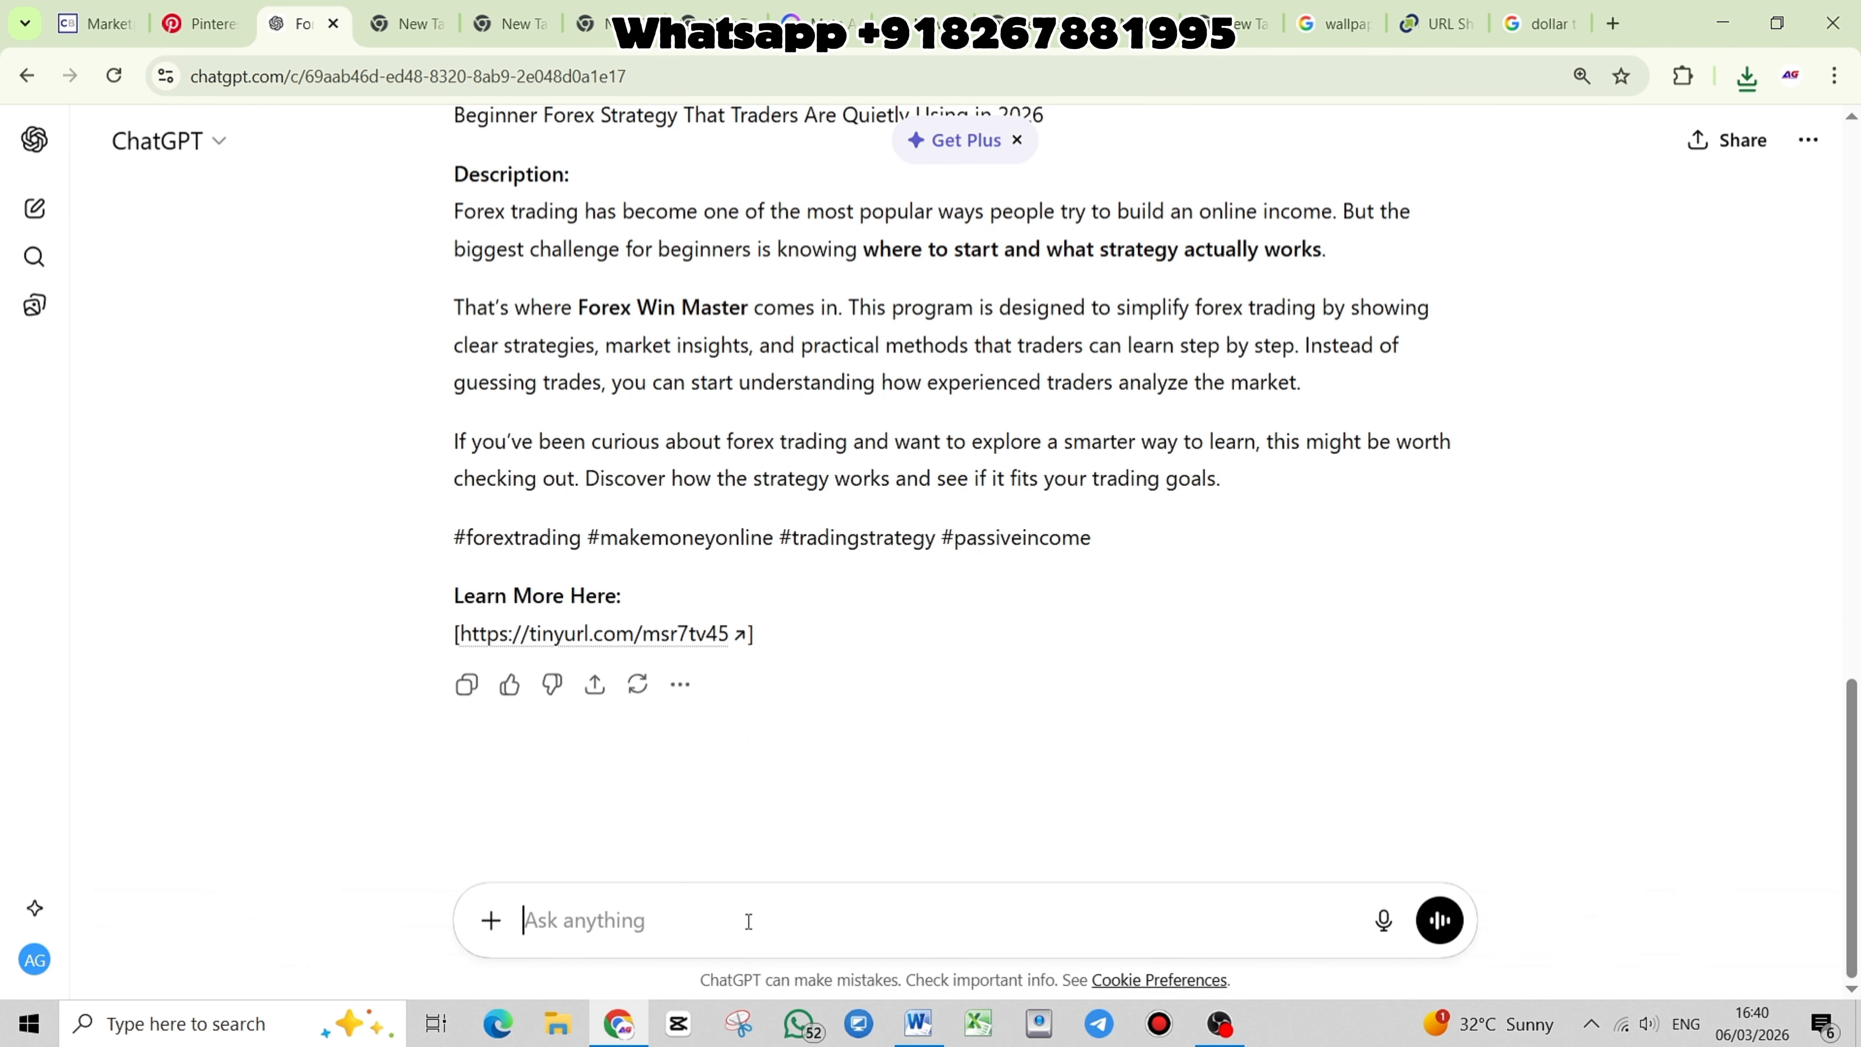
pyautogui.write('more')
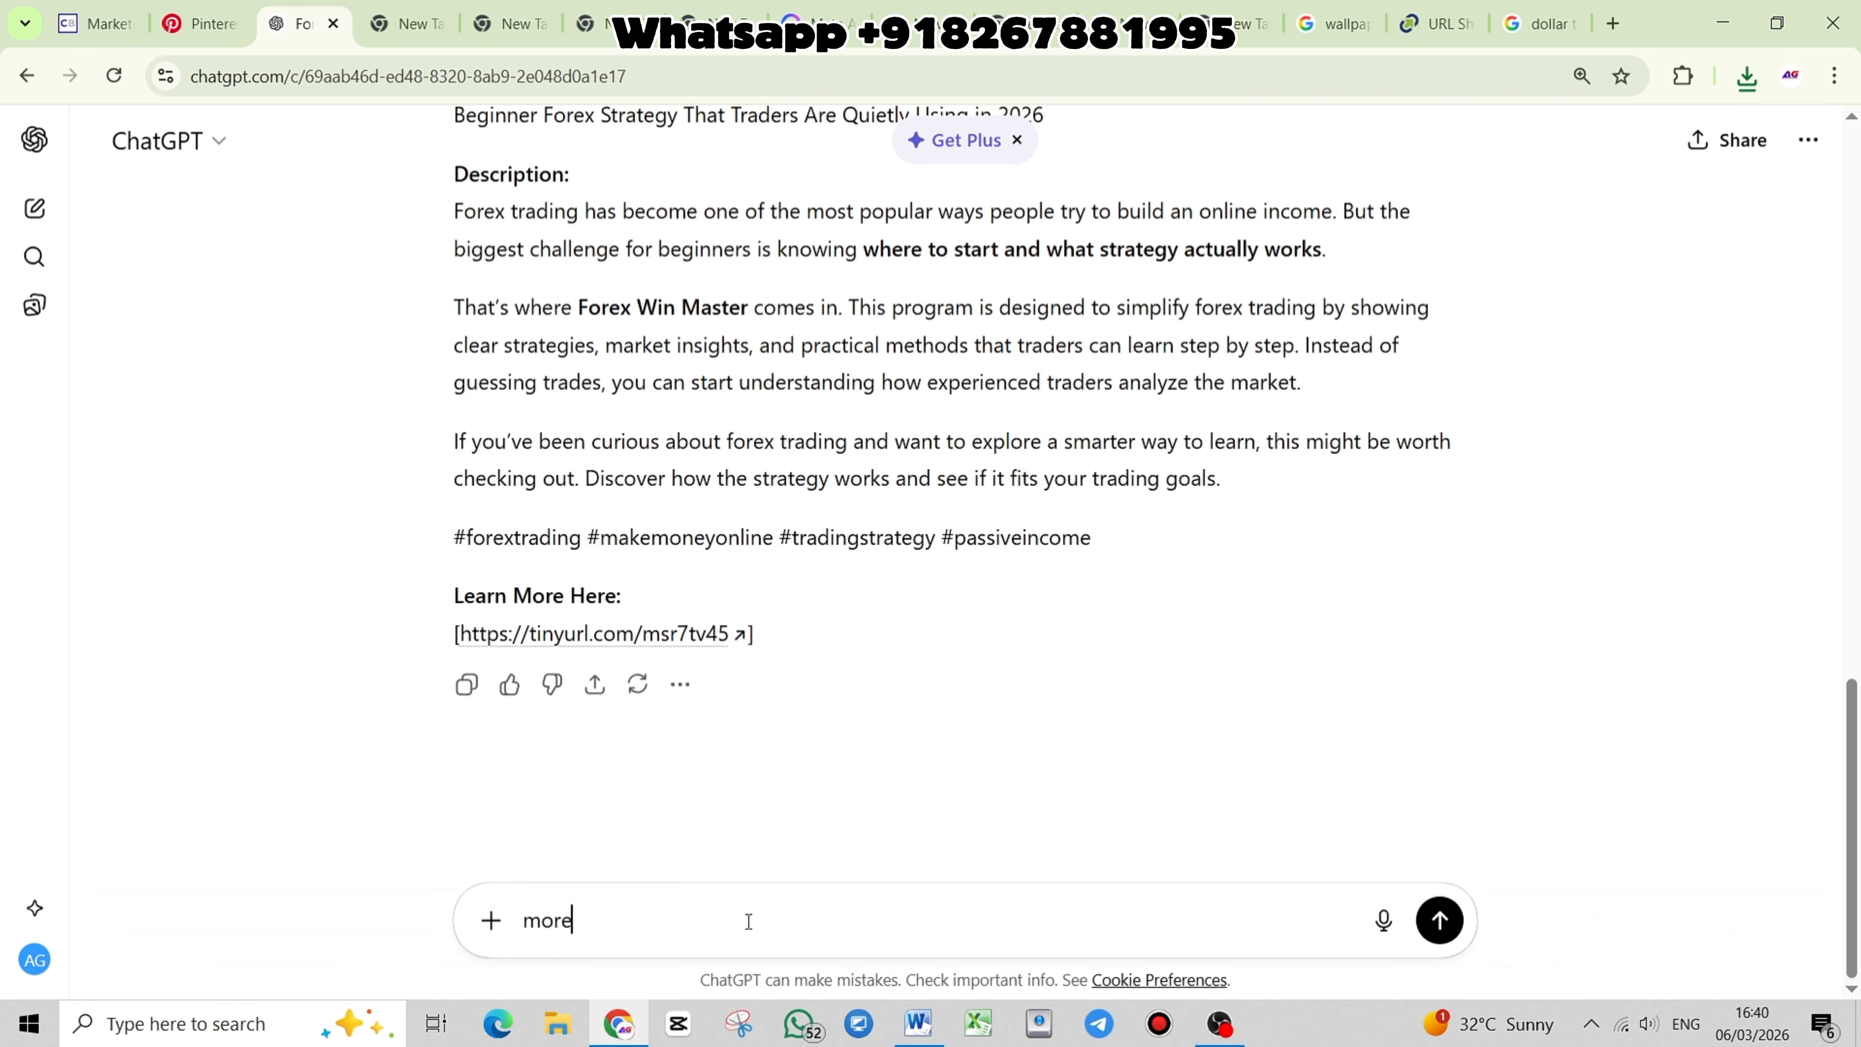
pyautogui.press('Return')
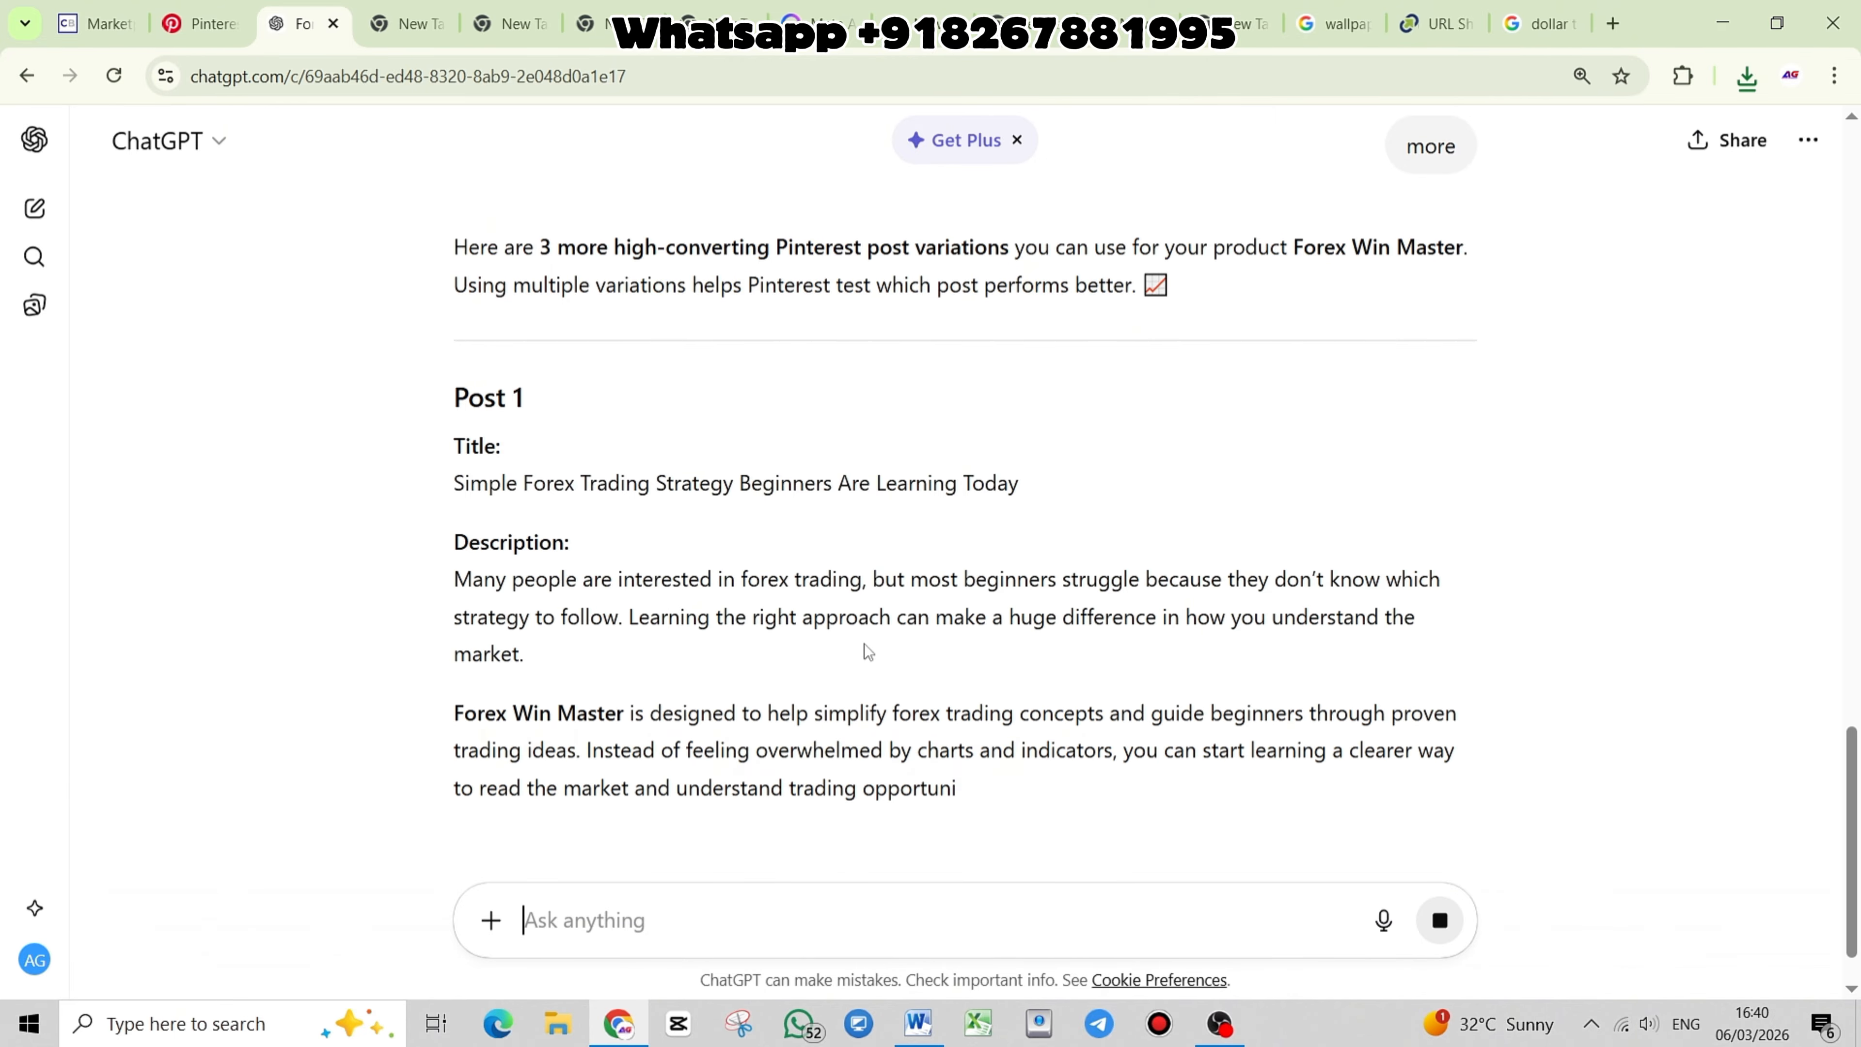
# Copy ChatGPT's Post 1 title, "Simple Forex Trading Strategy Beginners Are Learning Today", and replace the duplicated Pin's title in Pinterest with it
pyautogui.scroll(-5, 844, 614)
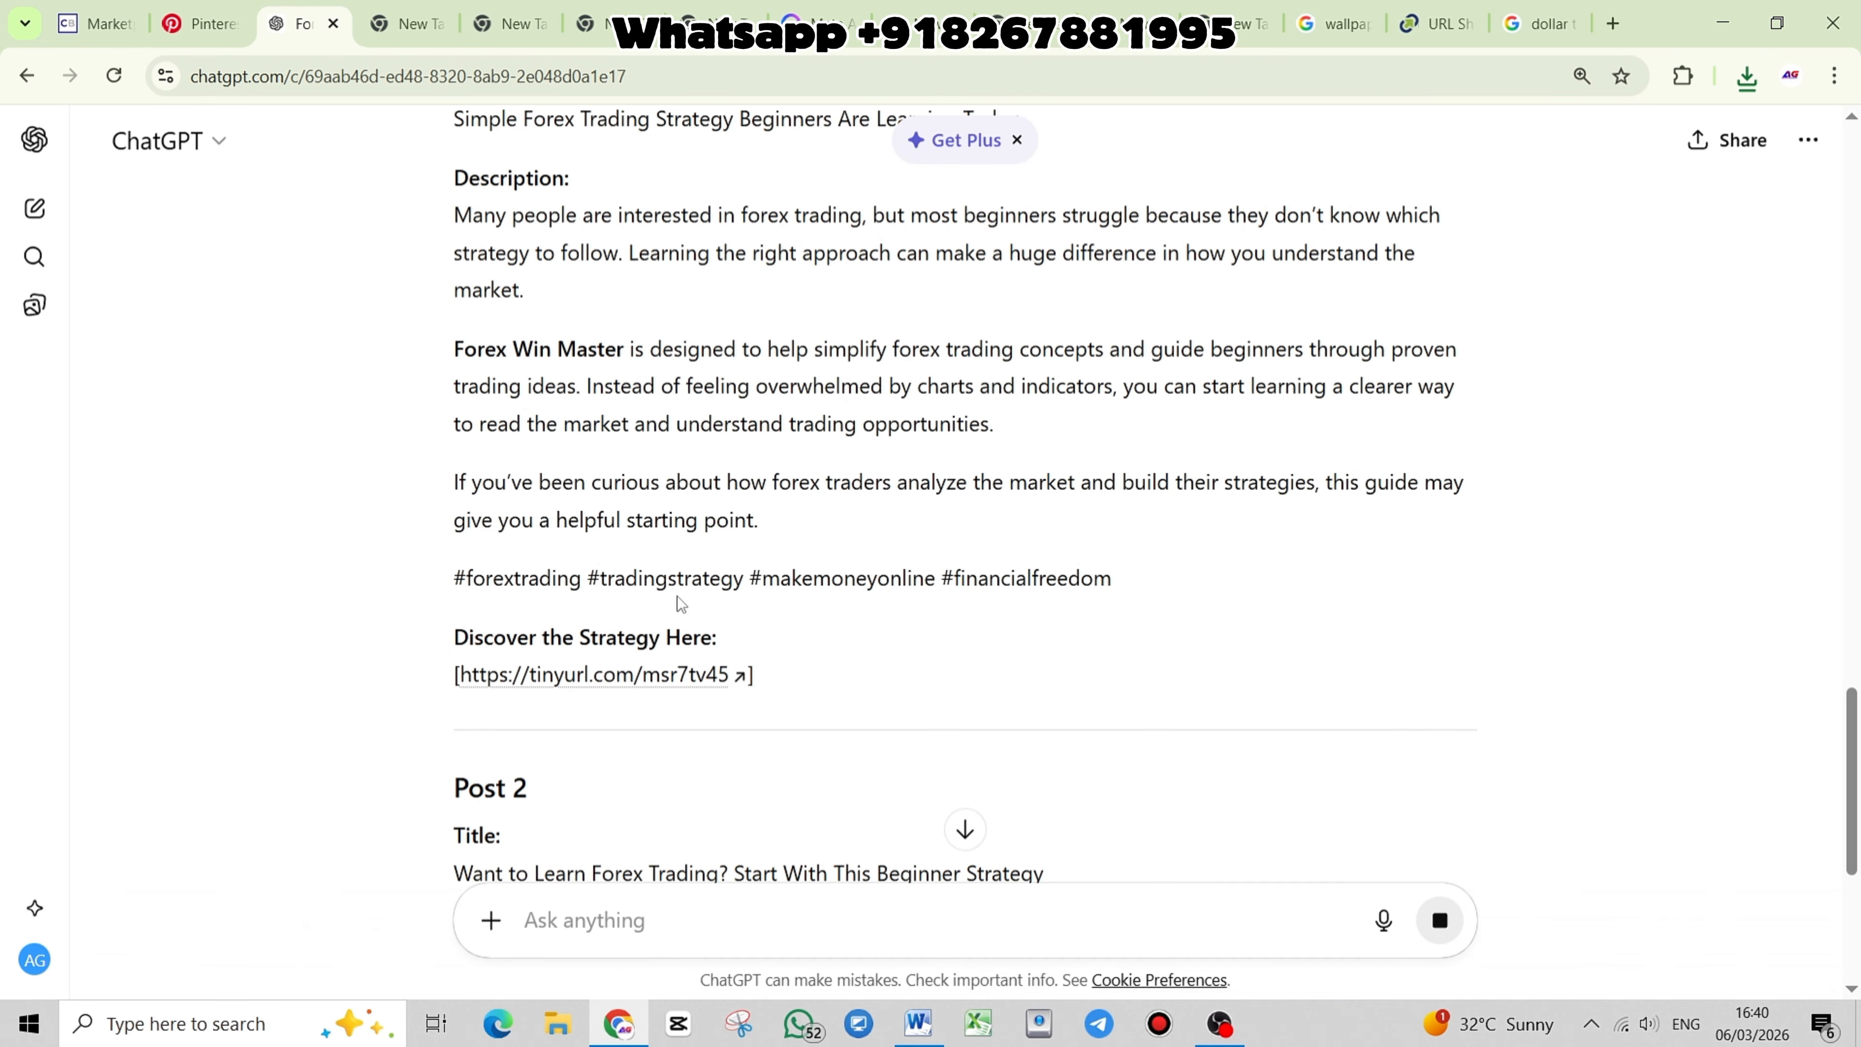
pyautogui.scroll(1, 872, 678)
pyautogui.scroll(3, 876, 678)
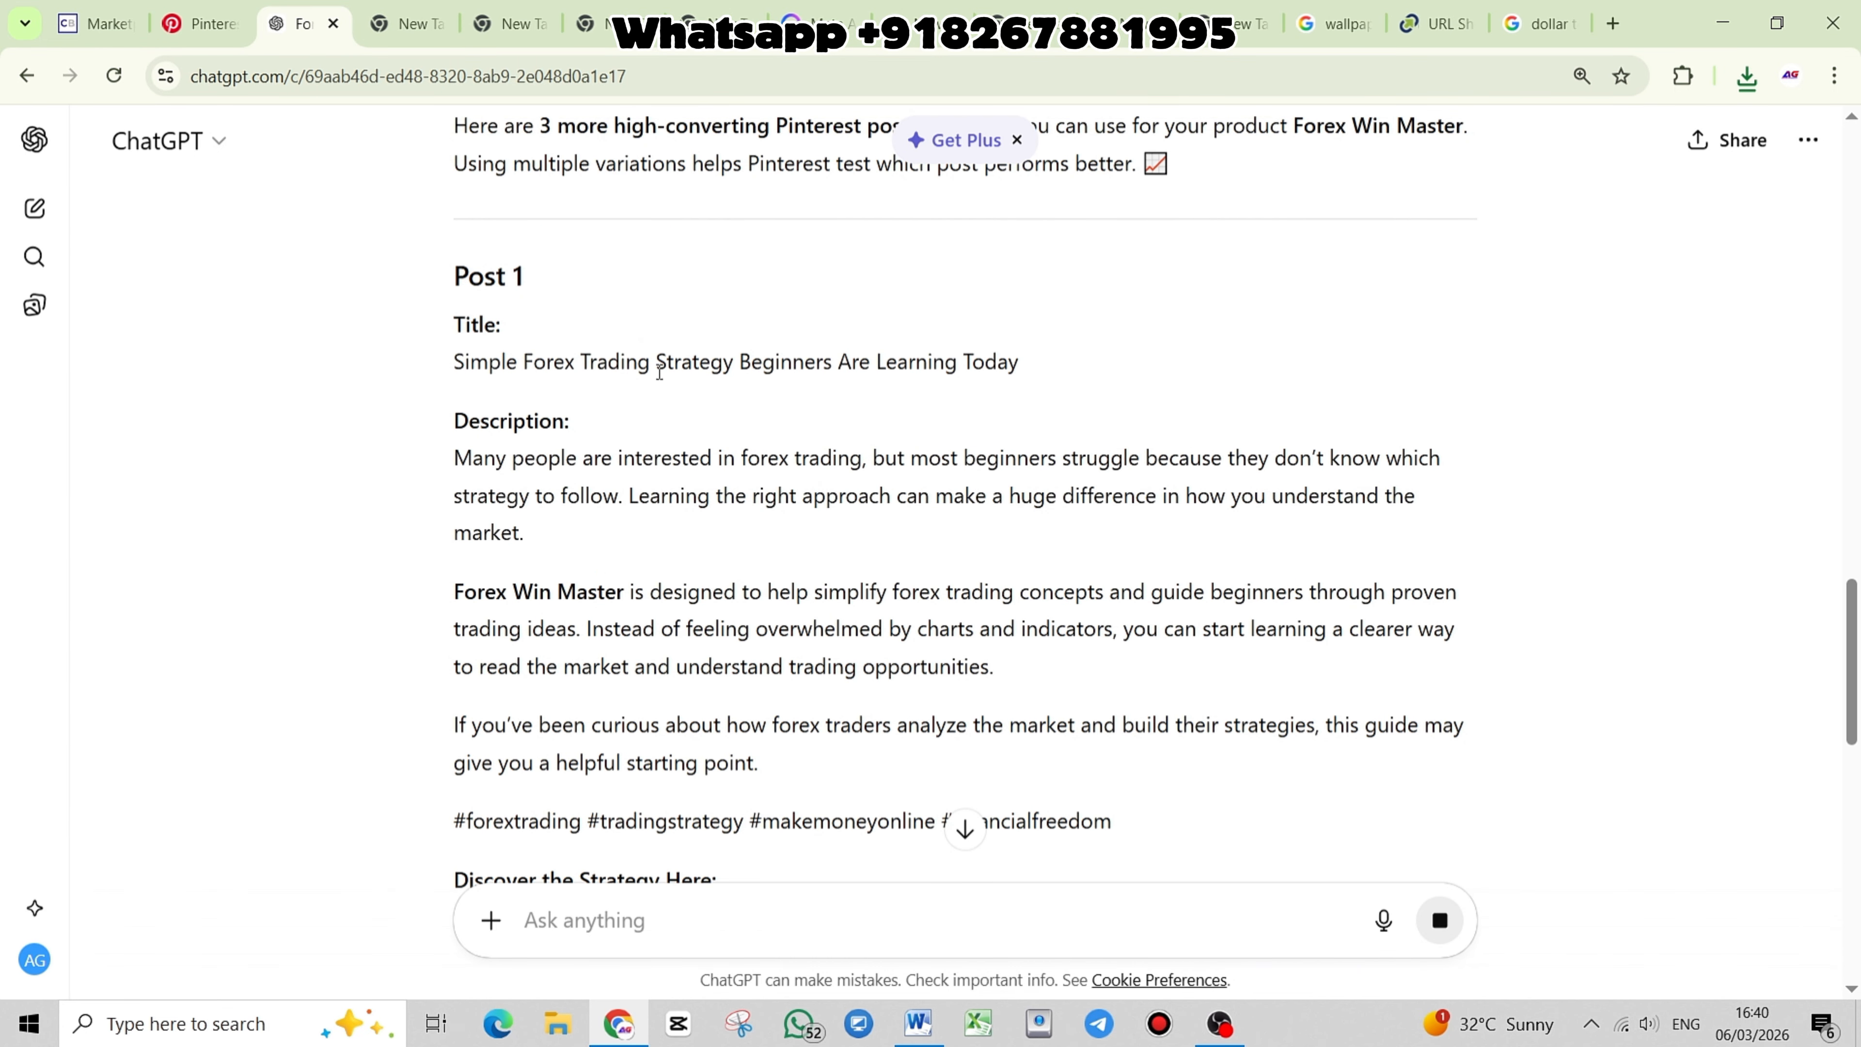
pyautogui.tripleClick(660, 365)
pyautogui.hotkey('ctrl', 'c')
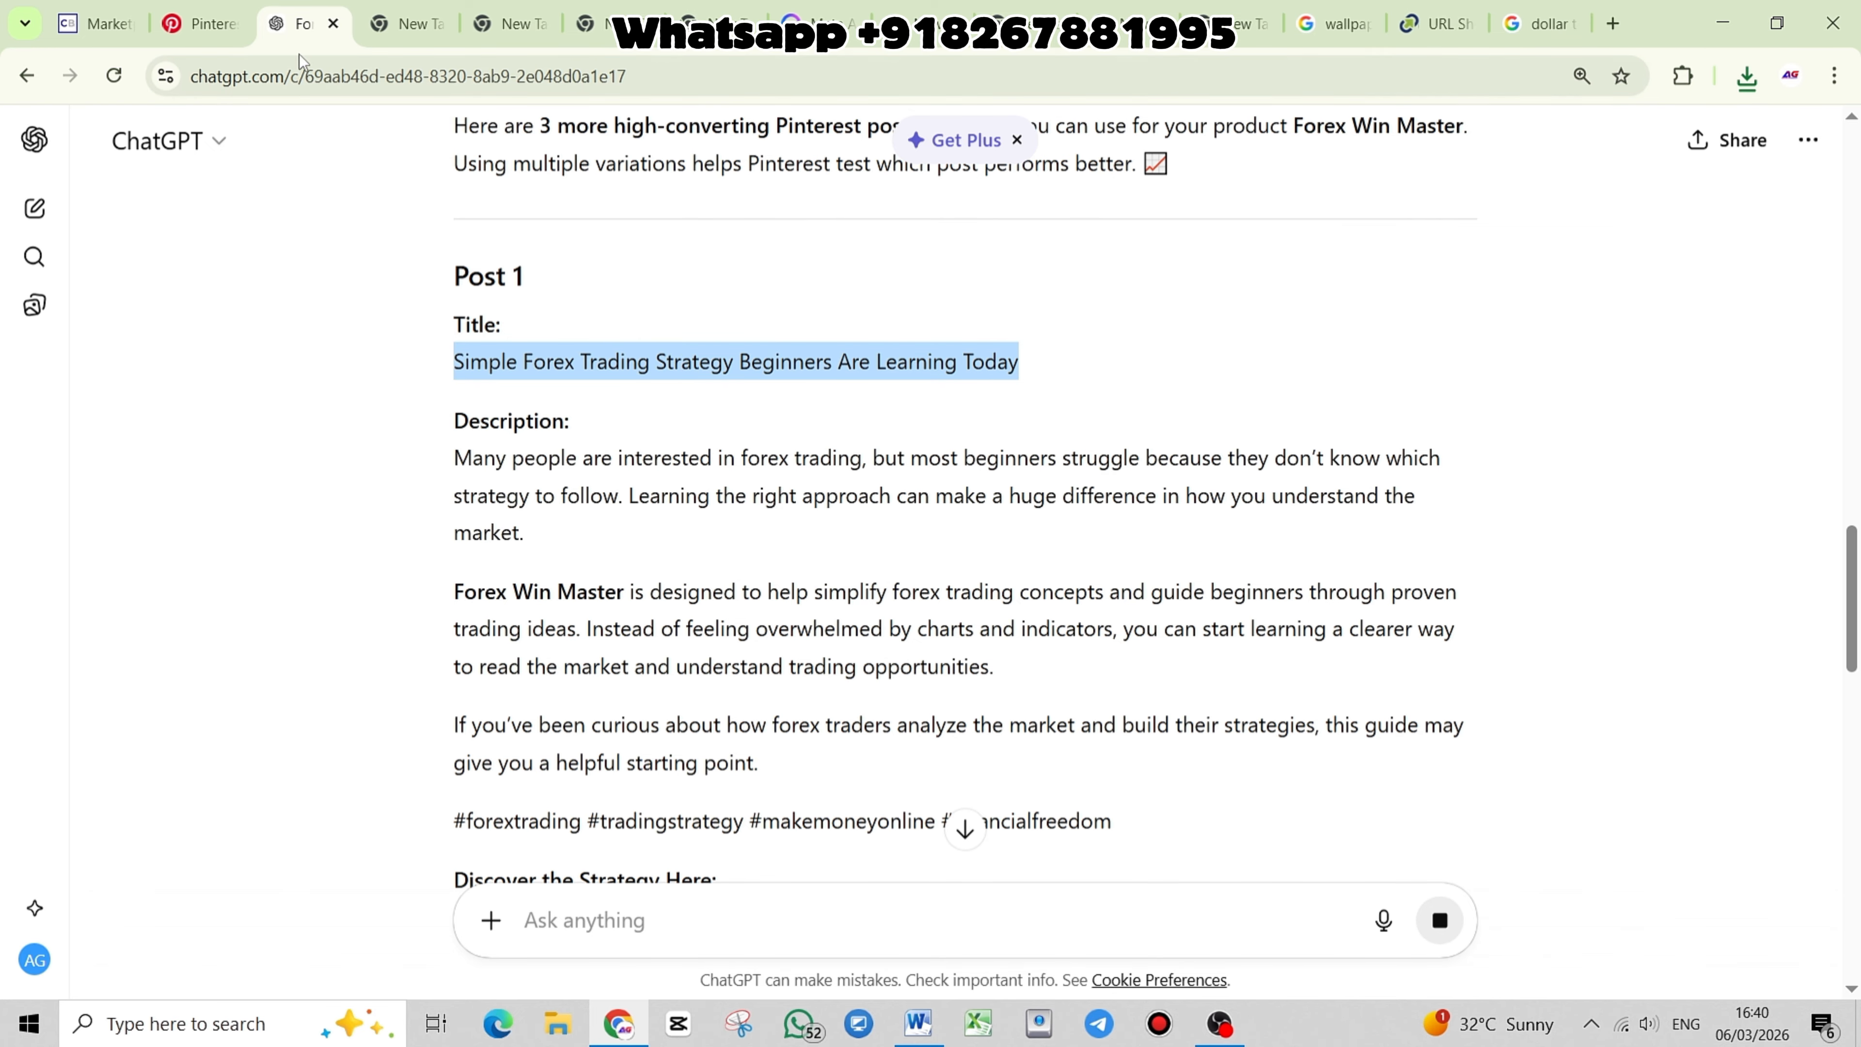
pyautogui.click(220, 23)
pyautogui.click(1189, 393)
pyautogui.tripleClick(1189, 392)
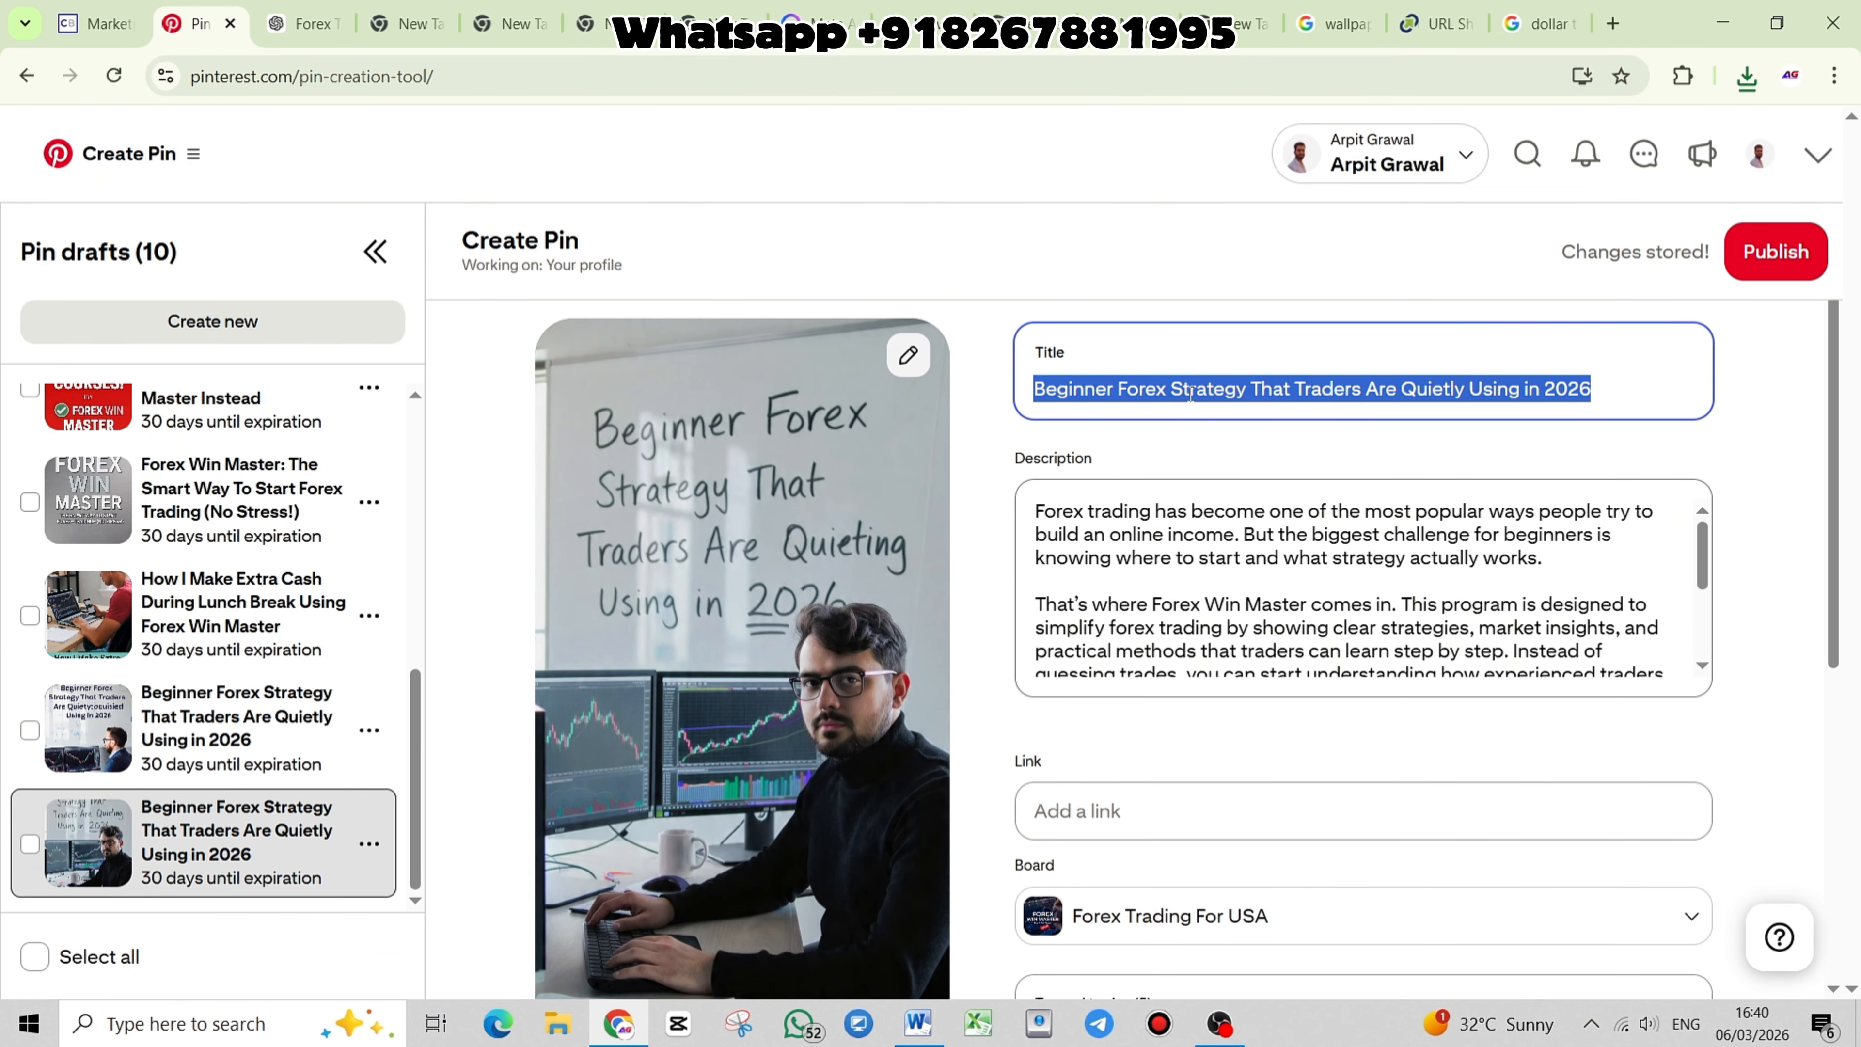
pyautogui.hotkey('ctrl', 'v')
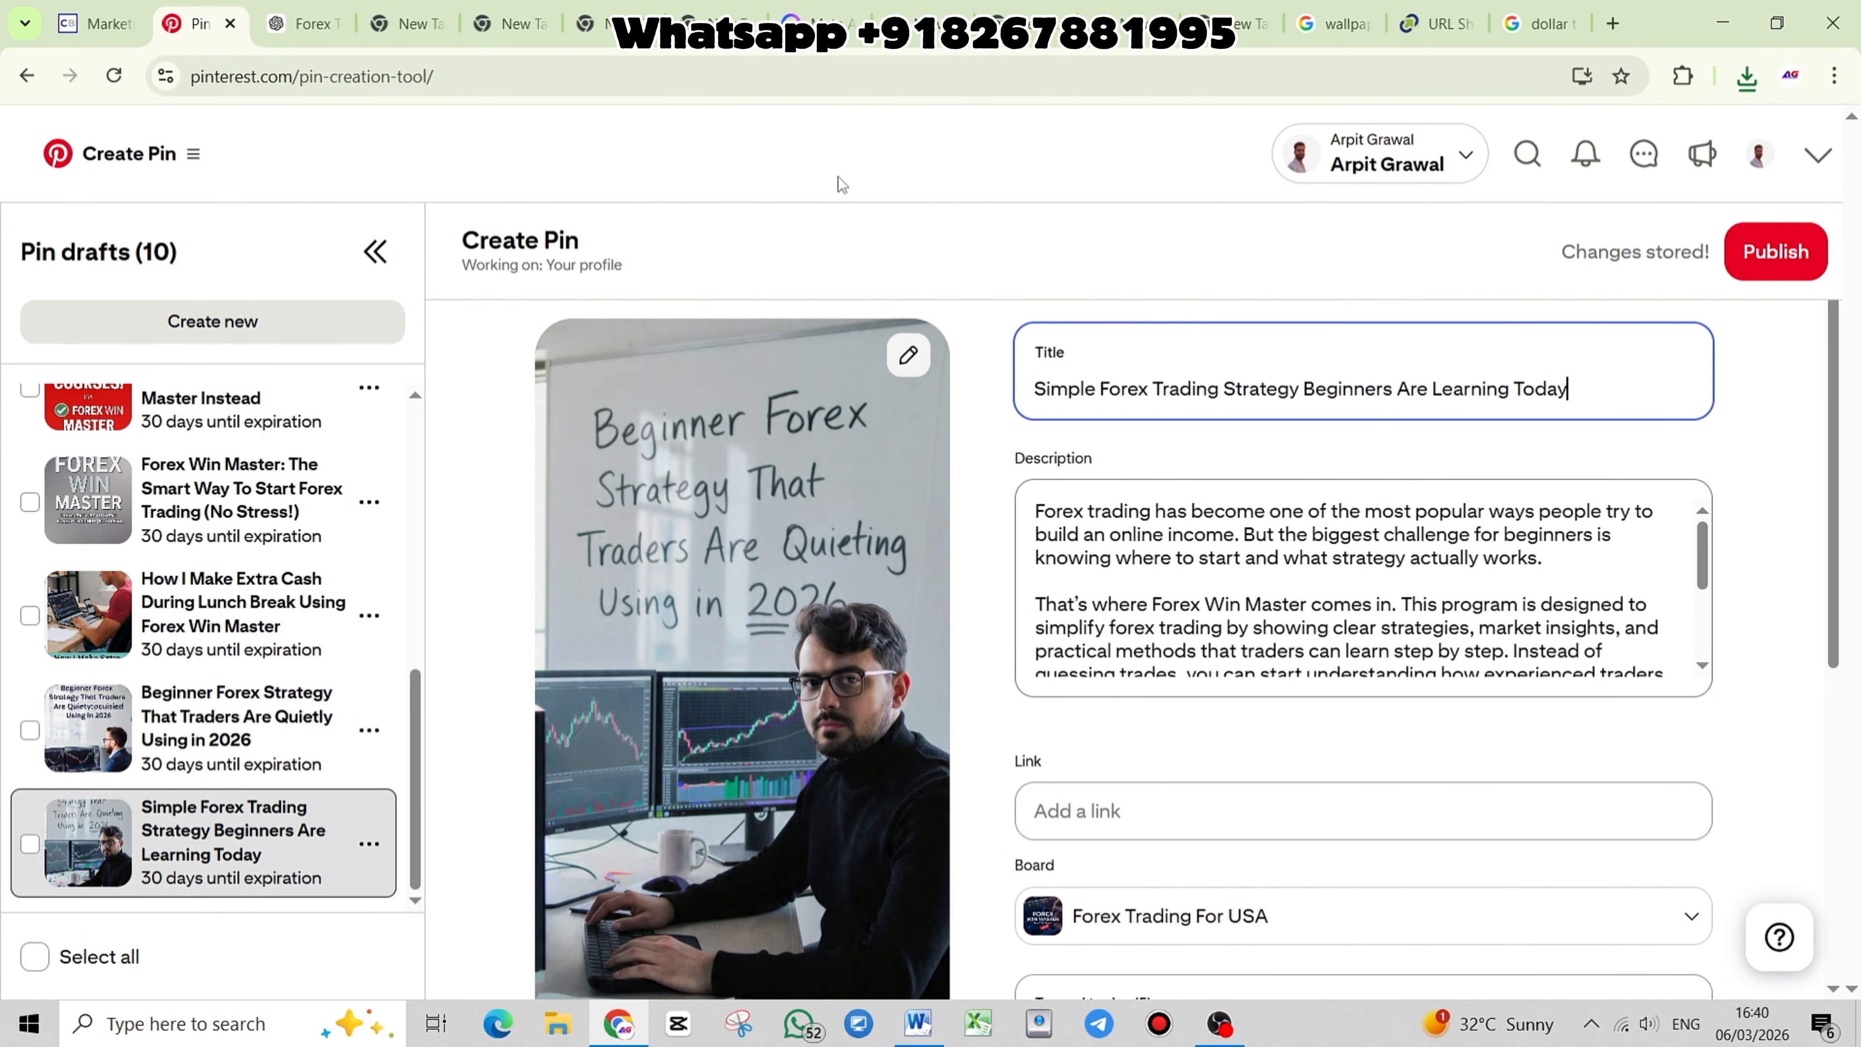
# Replace the duplicated Pin's description with the full description and hashtags of ChatGPT's Post 1
pyautogui.click(272, 18)
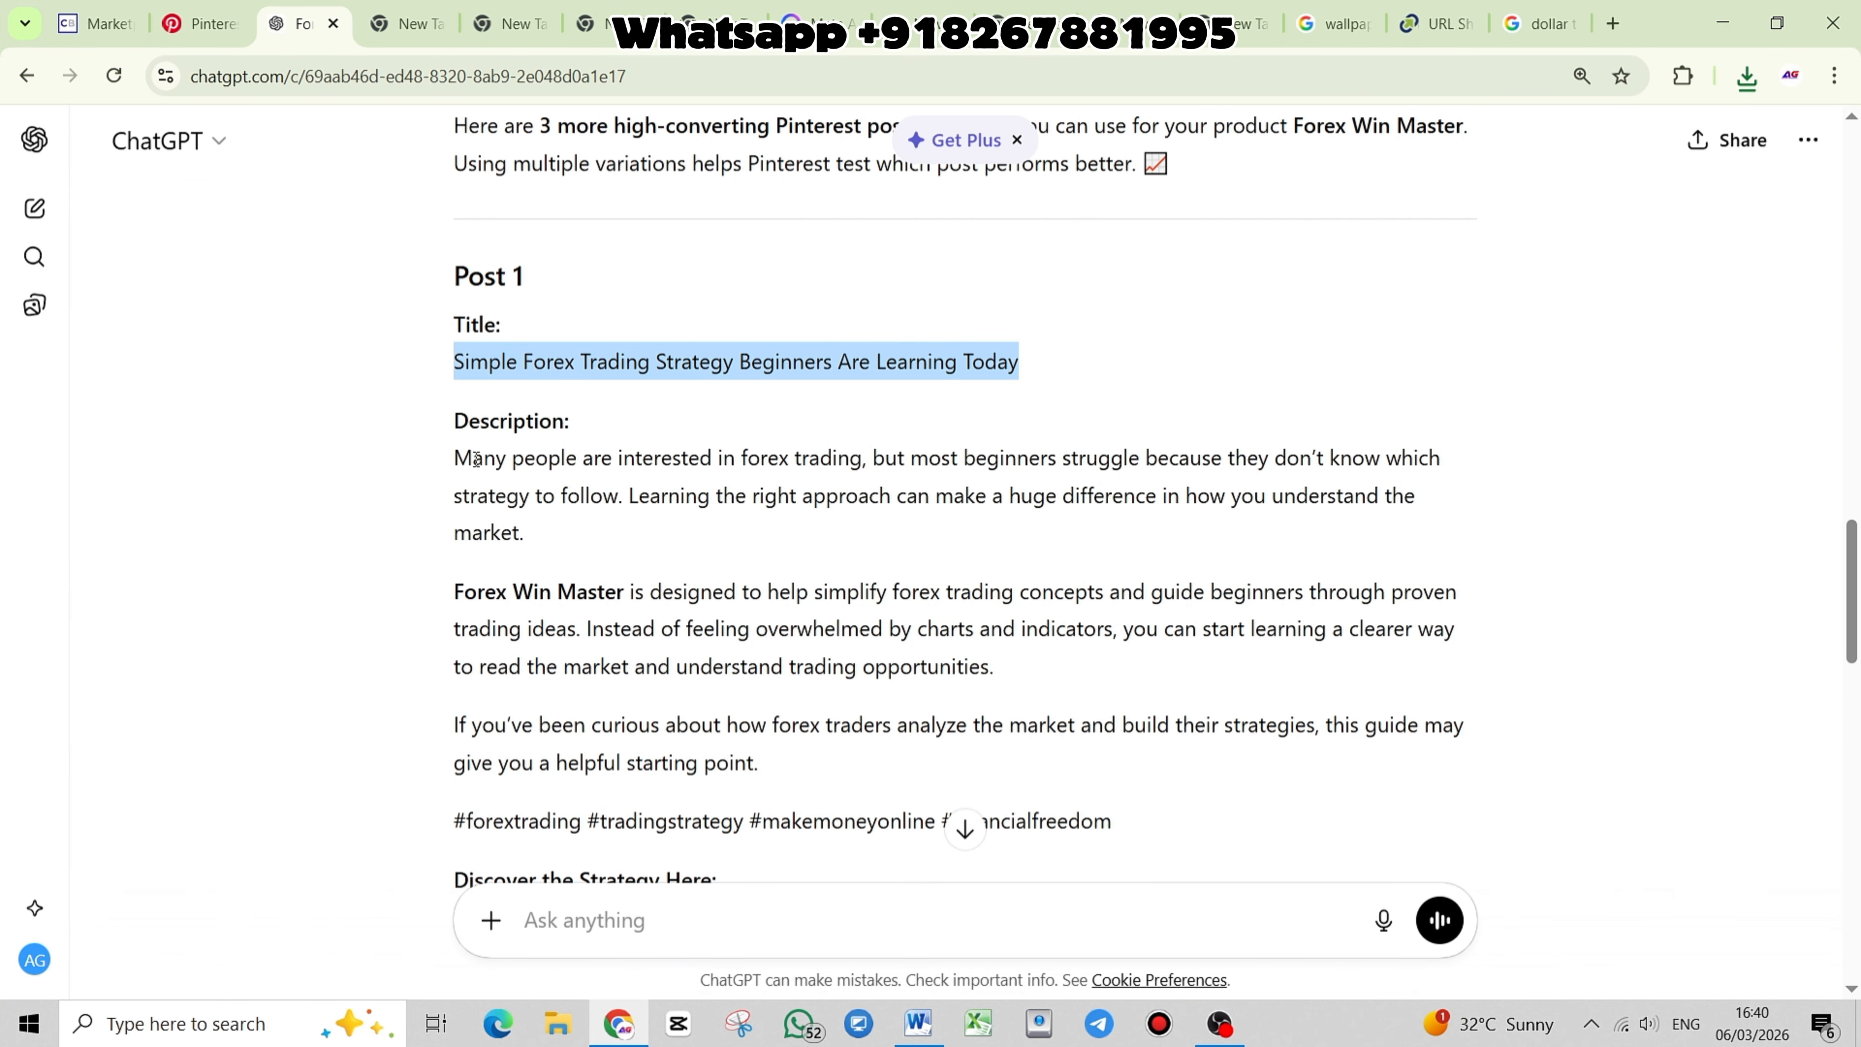
pyautogui.moveTo(456, 459); pyautogui.dragTo(1172, 835)
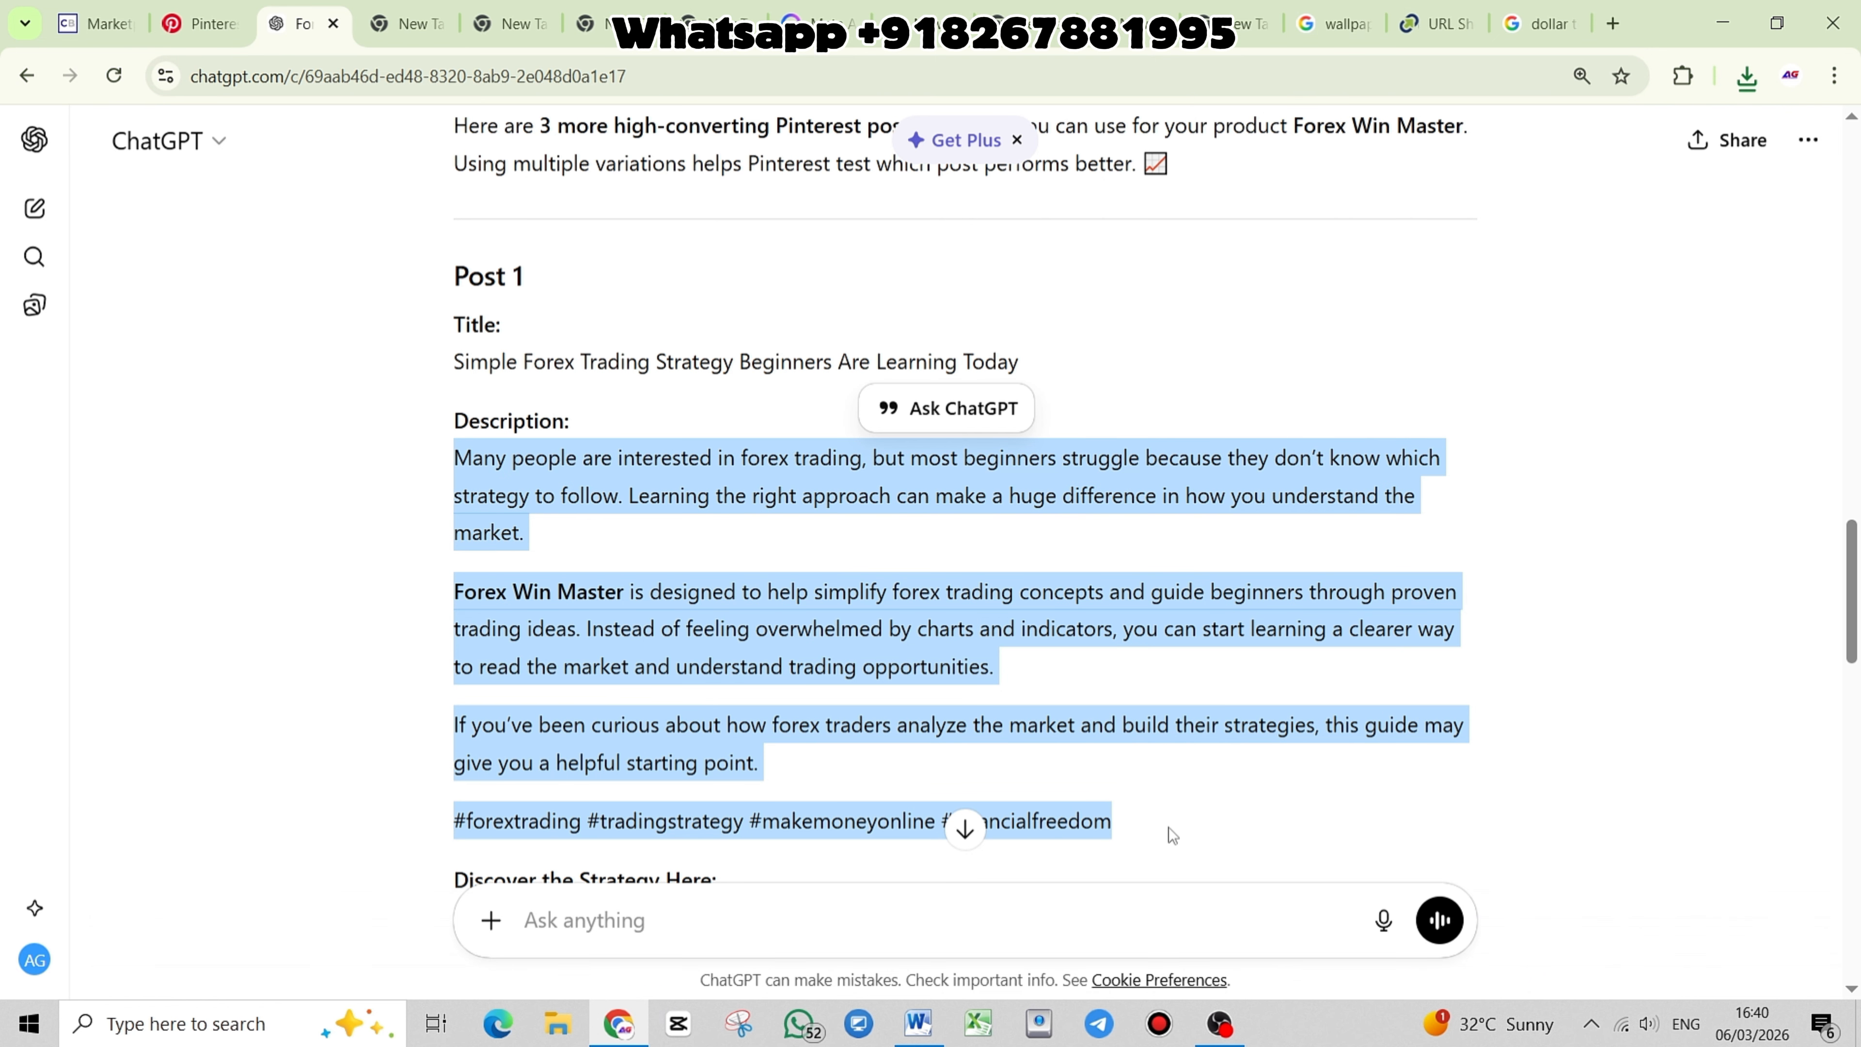
pyautogui.click(198, 24)
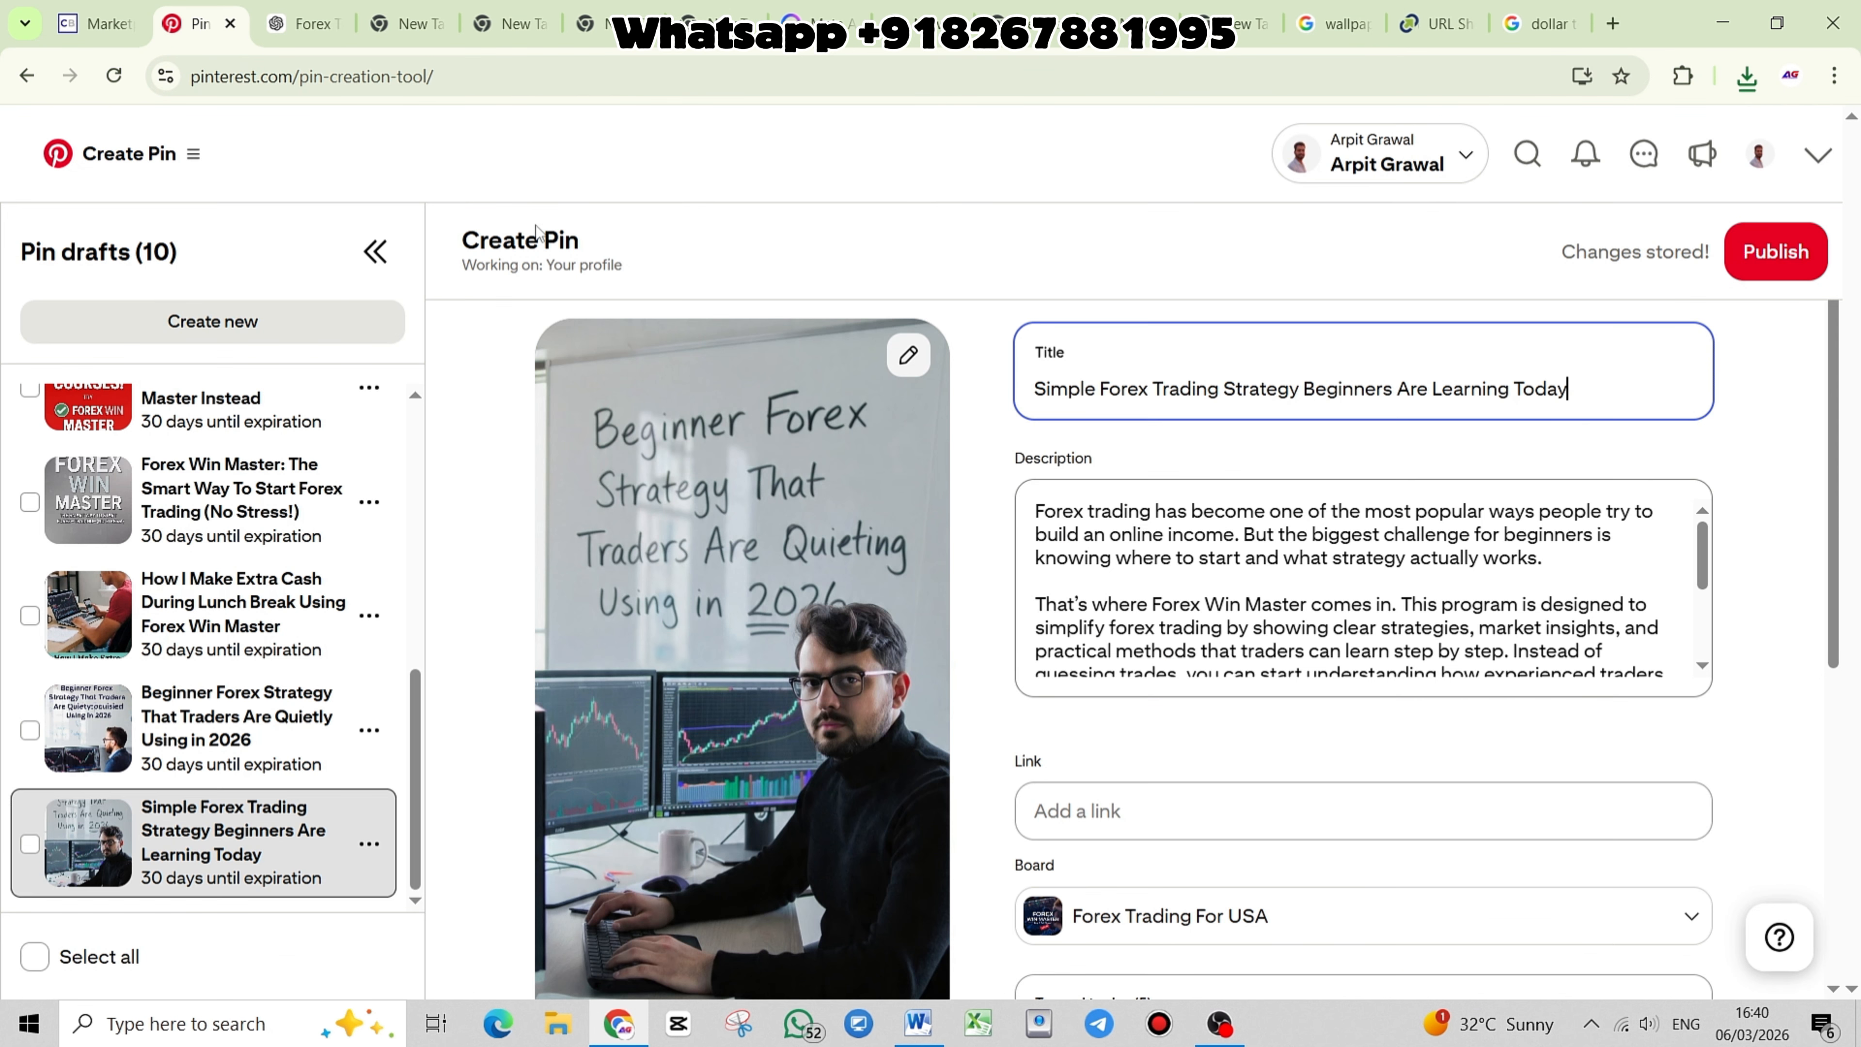
pyautogui.scroll(-3, 1217, 579)
pyautogui.tripleClick(1217, 579)
pyautogui.hotkey('ctrl', 'a')
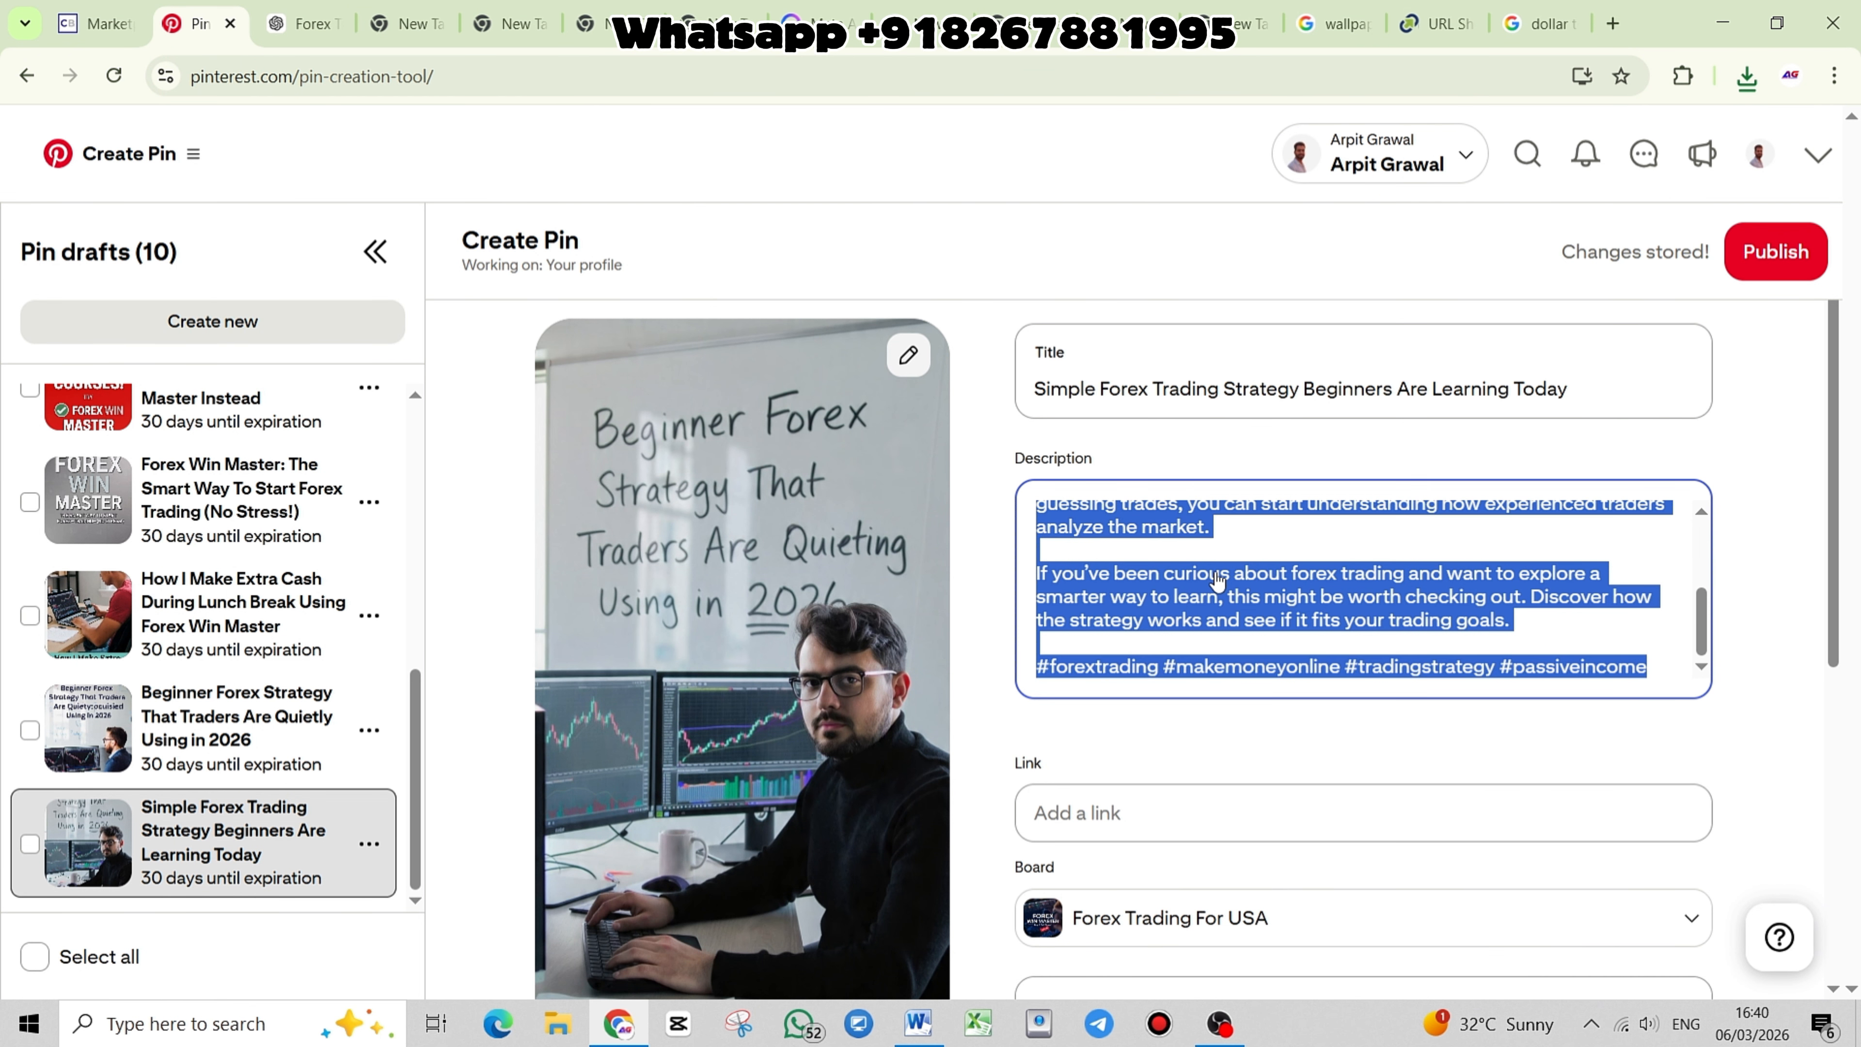
pyautogui.hotkey('ctrl', 'v')
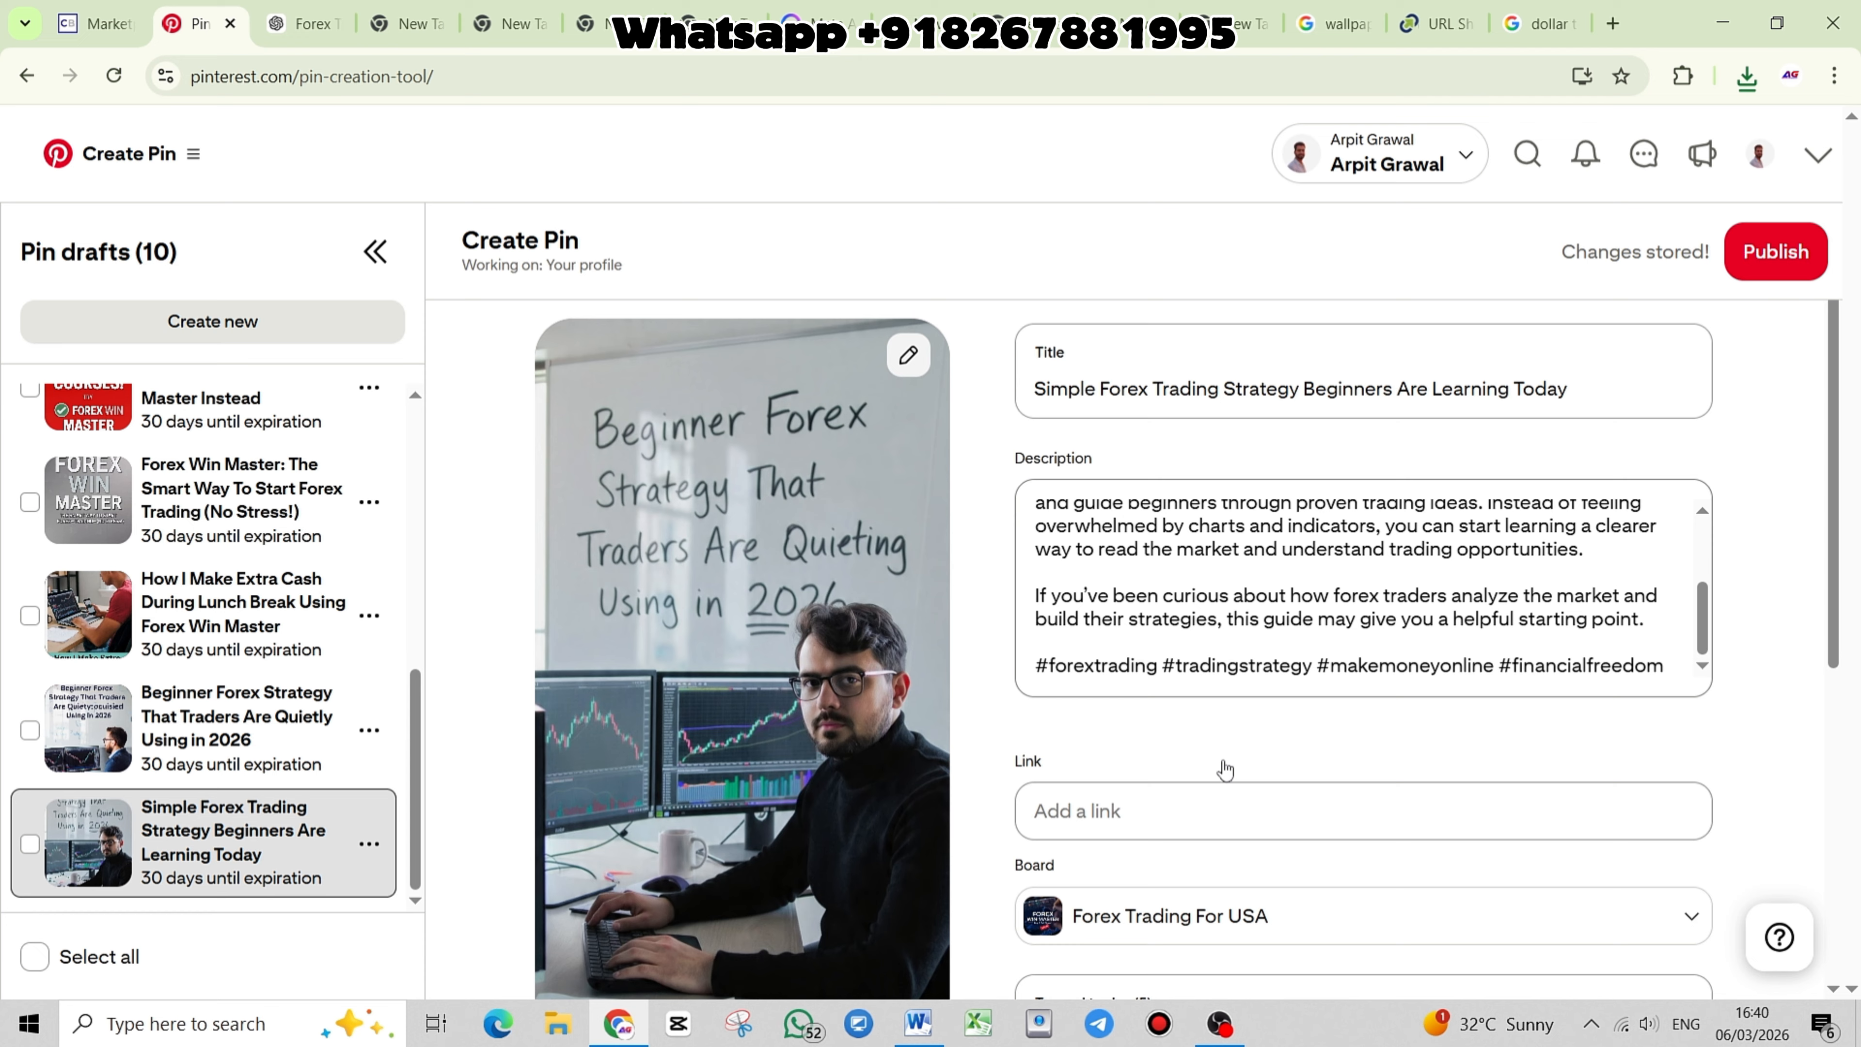
pyautogui.click(1225, 809)
pyautogui.scroll(-1, 1225, 770)
pyautogui.scroll(-4, 1225, 770)
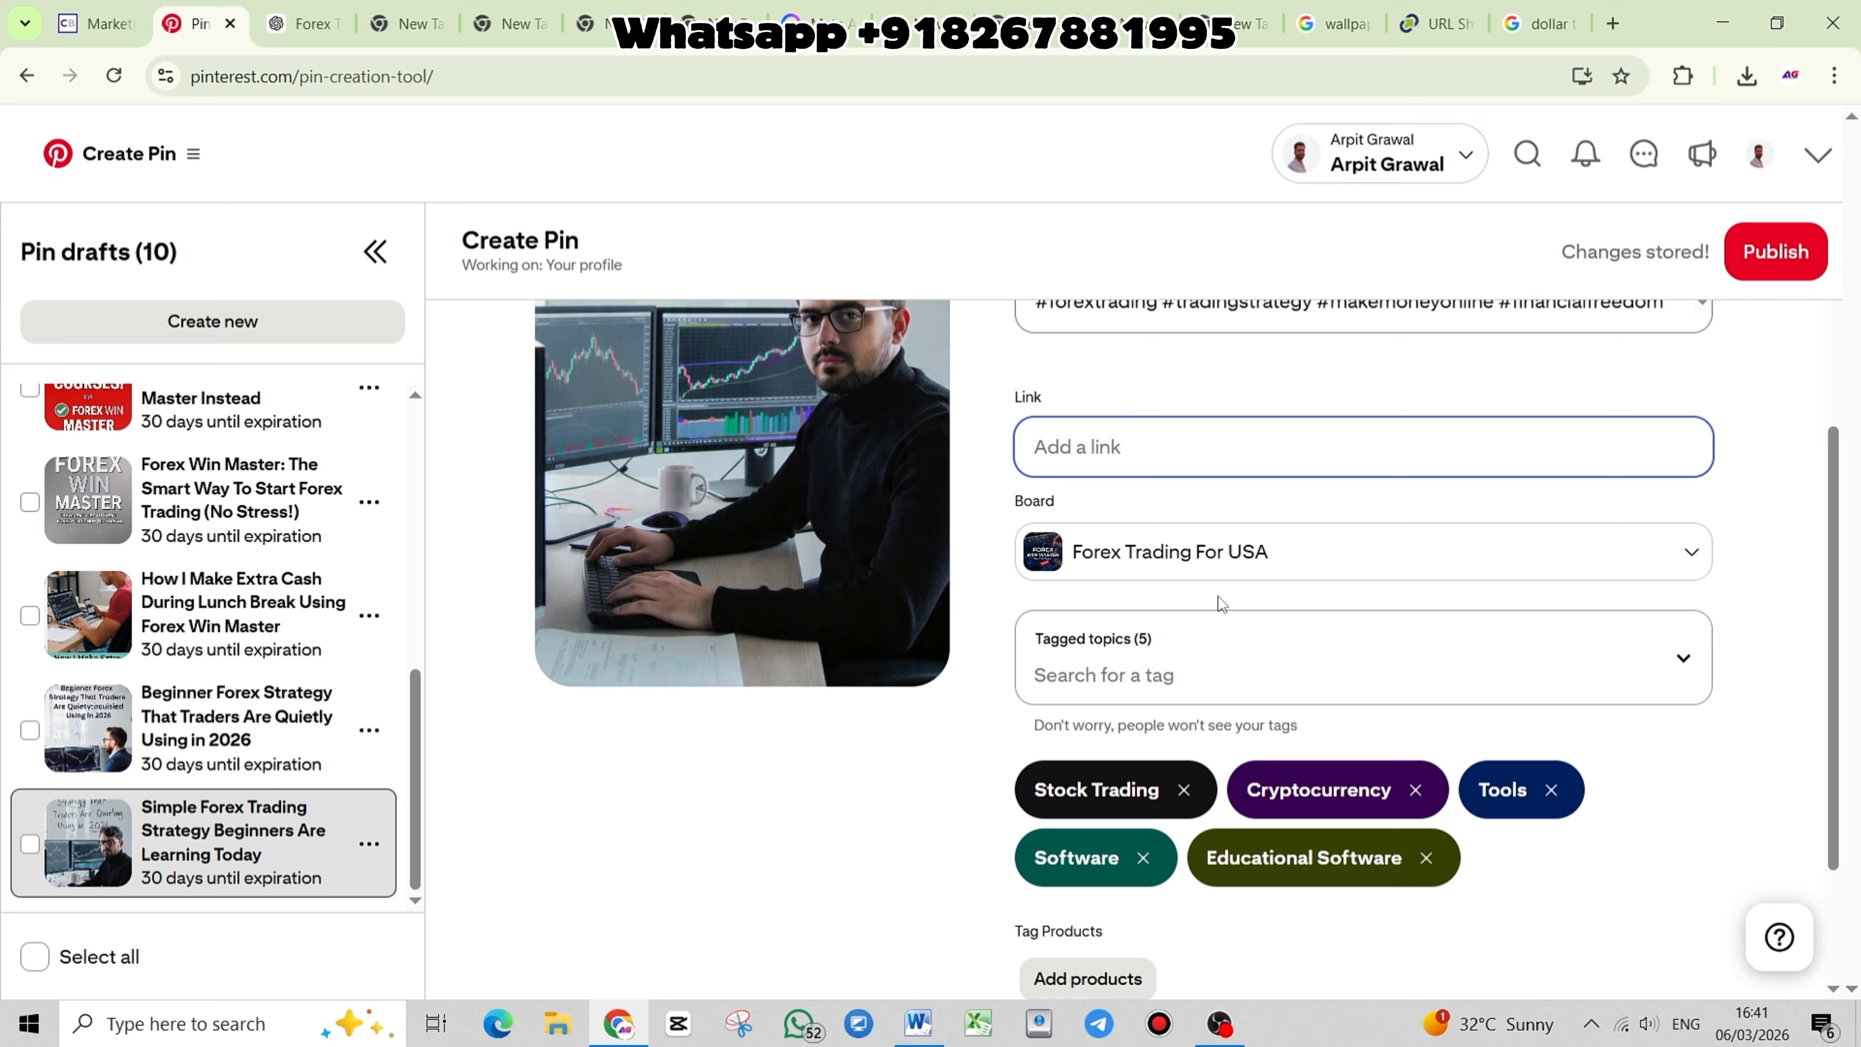
pyautogui.click(1229, 758)
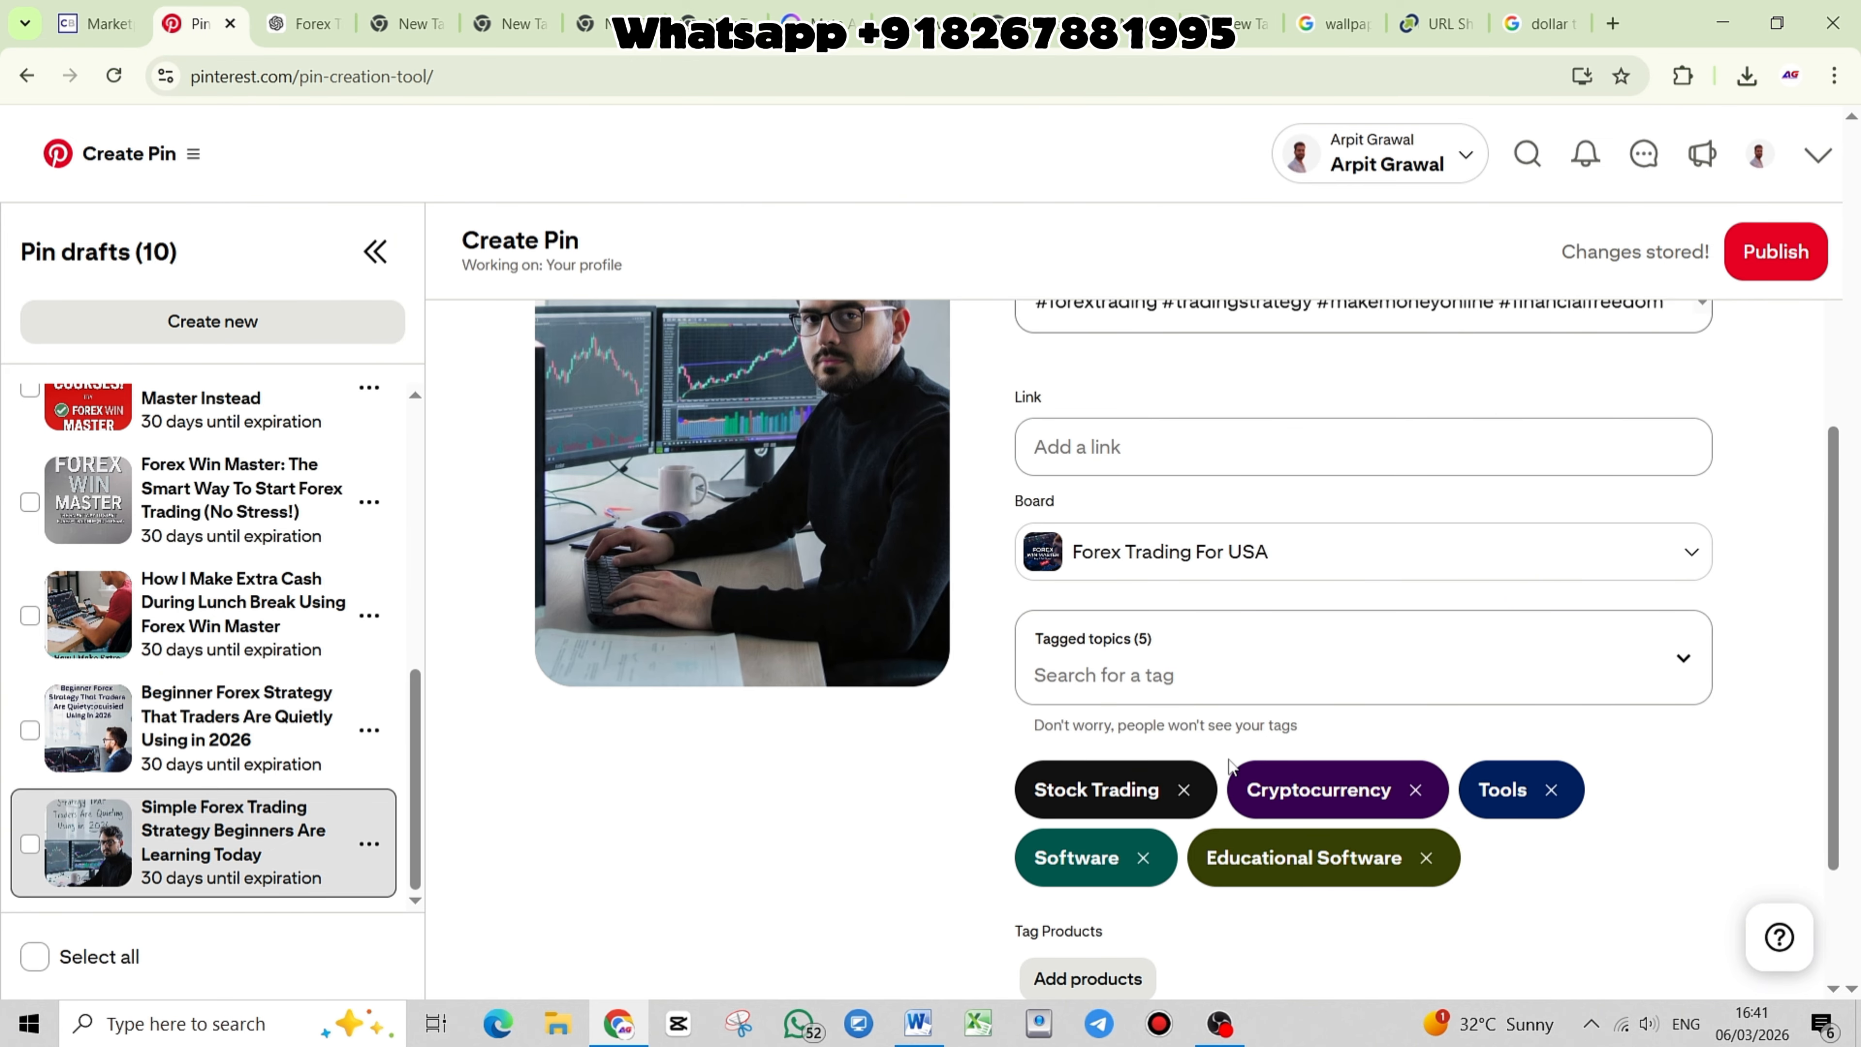
pyautogui.scroll(2, 1229, 761)
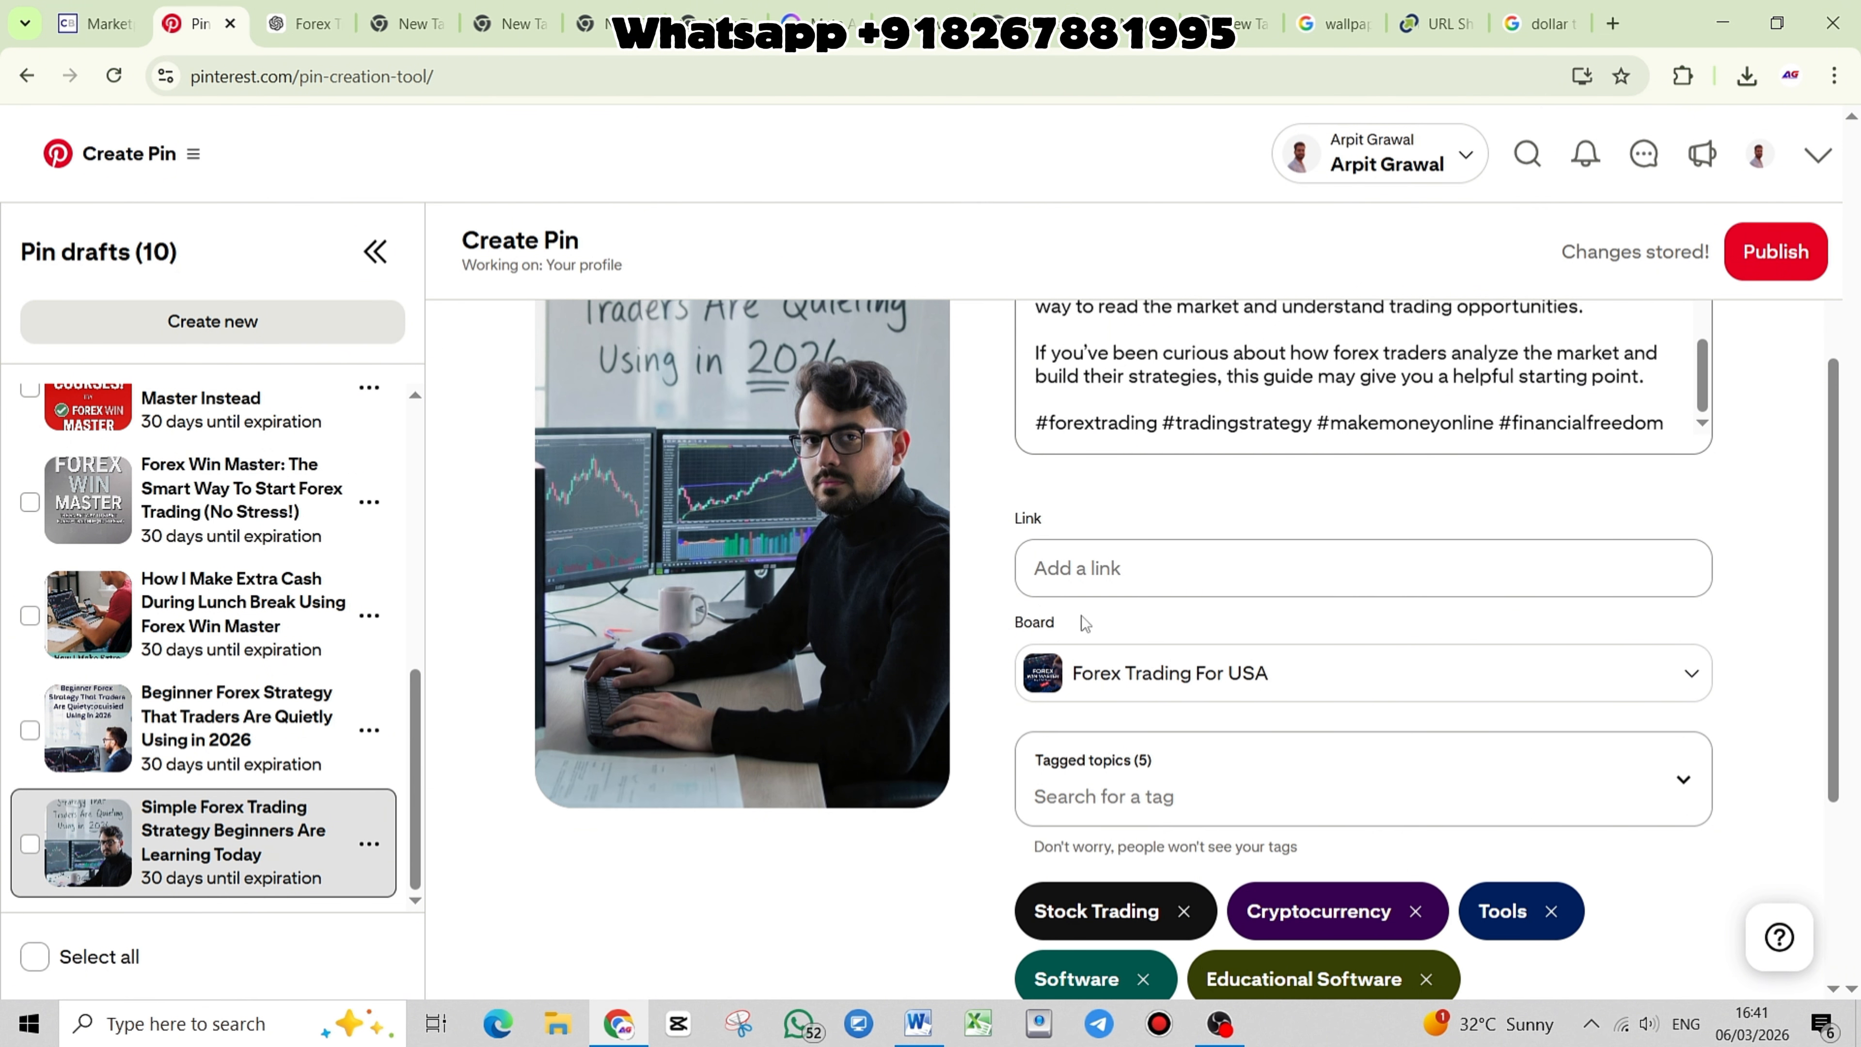
pyautogui.click(304, 23)
pyautogui.scroll(-5, 512, 594)
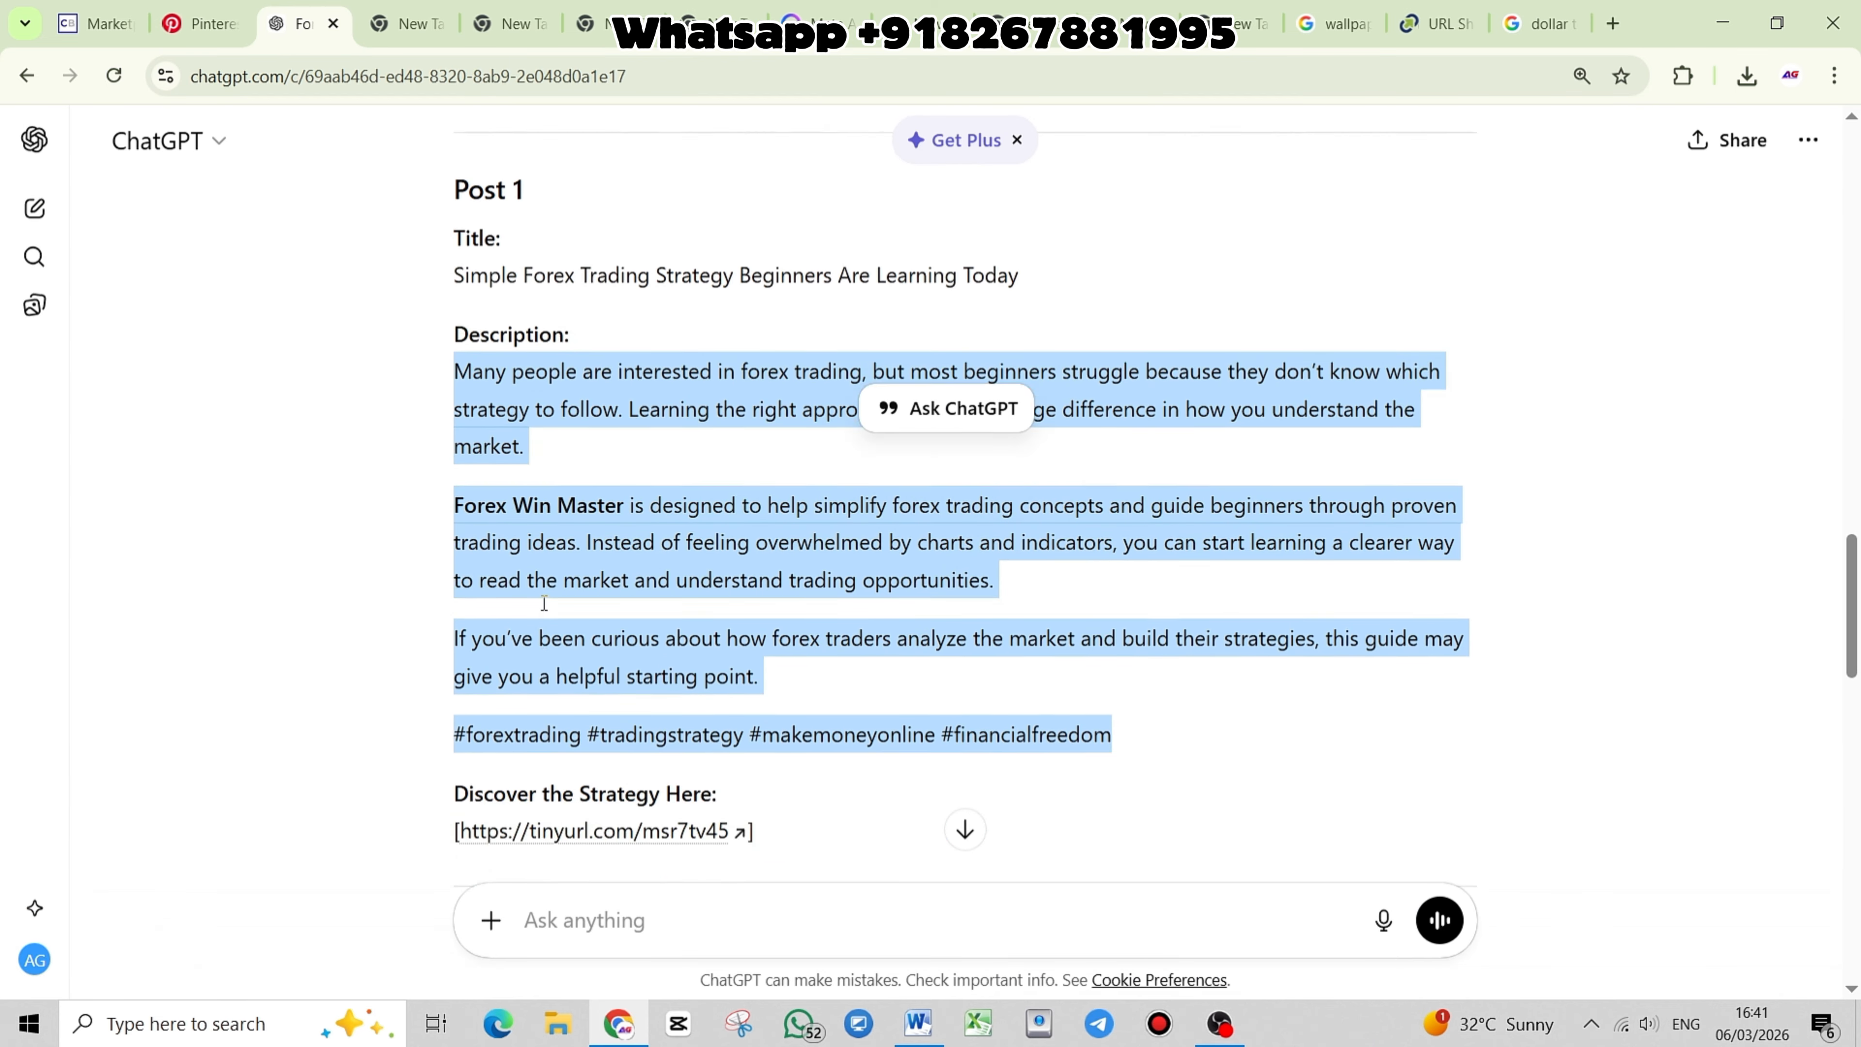
pyautogui.moveTo(410, 559); pyautogui.dragTo(762, 566)
pyautogui.rightClick(606, 557)
pyautogui.click(714, 327)
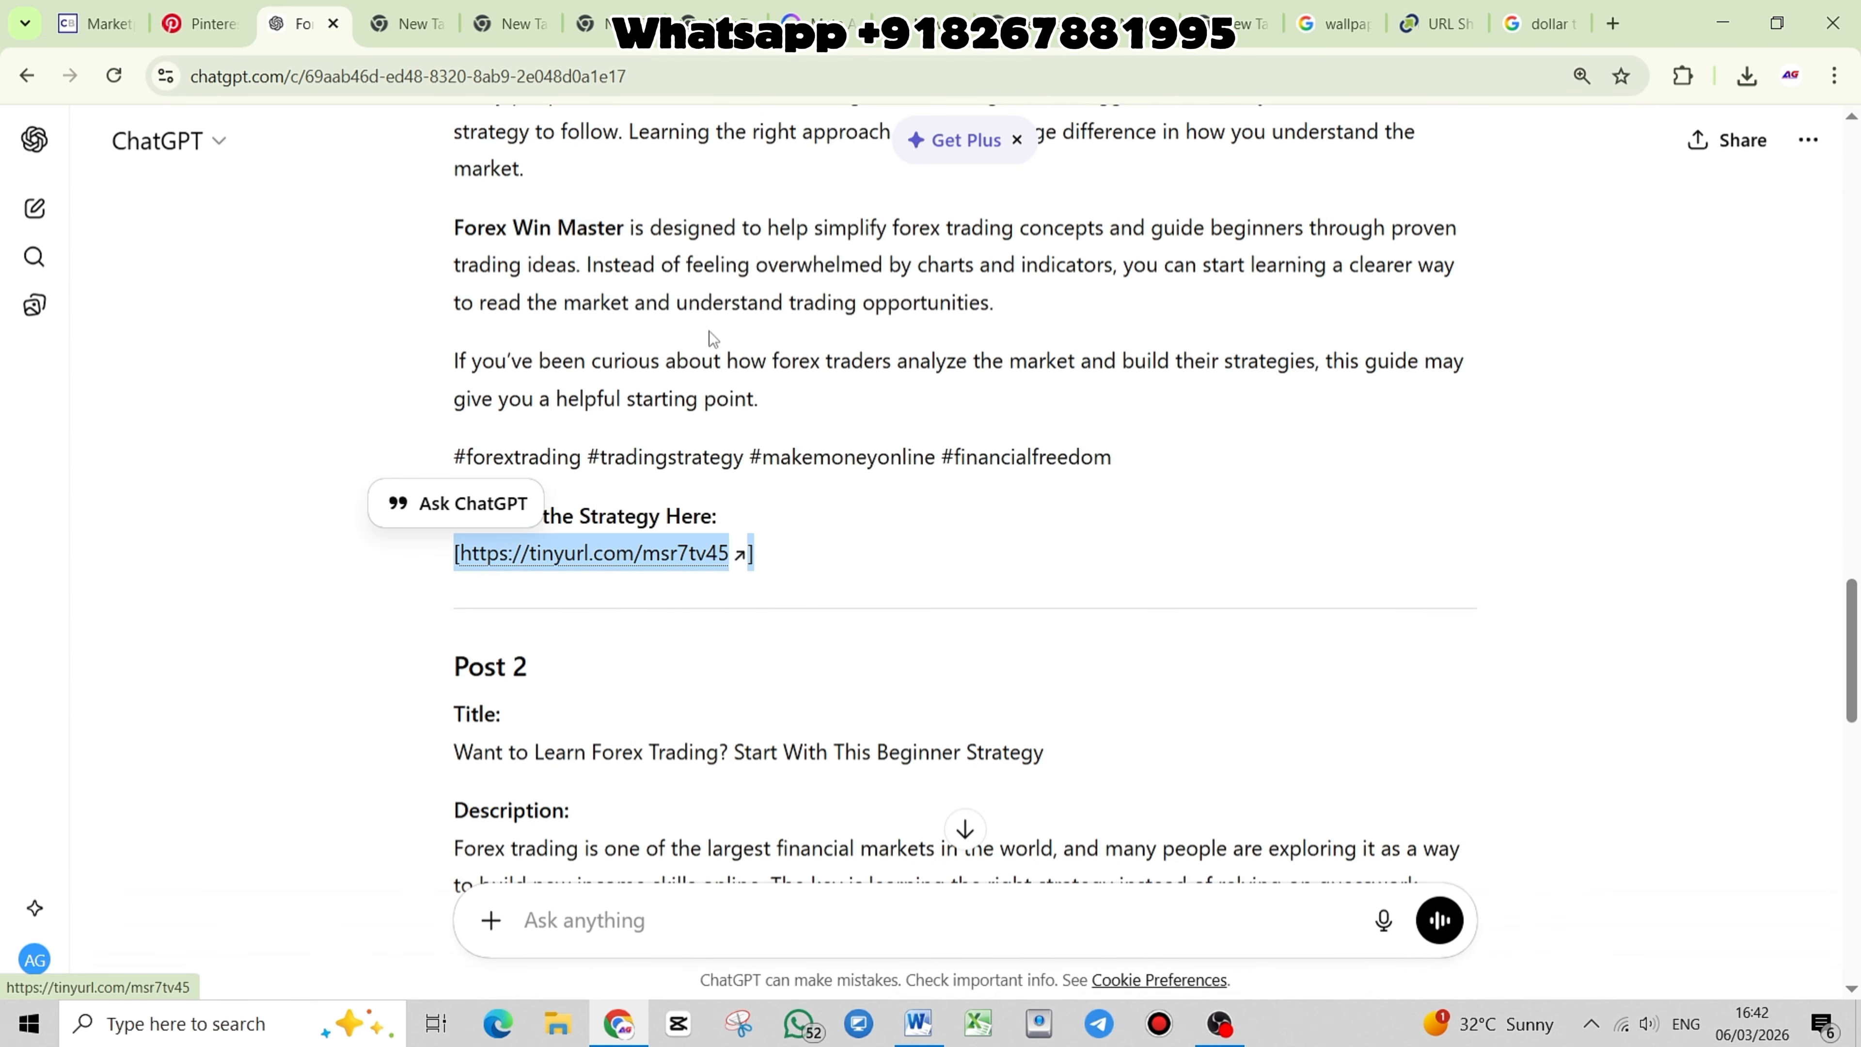
pyautogui.click(196, 23)
pyautogui.scroll(3, 573, 595)
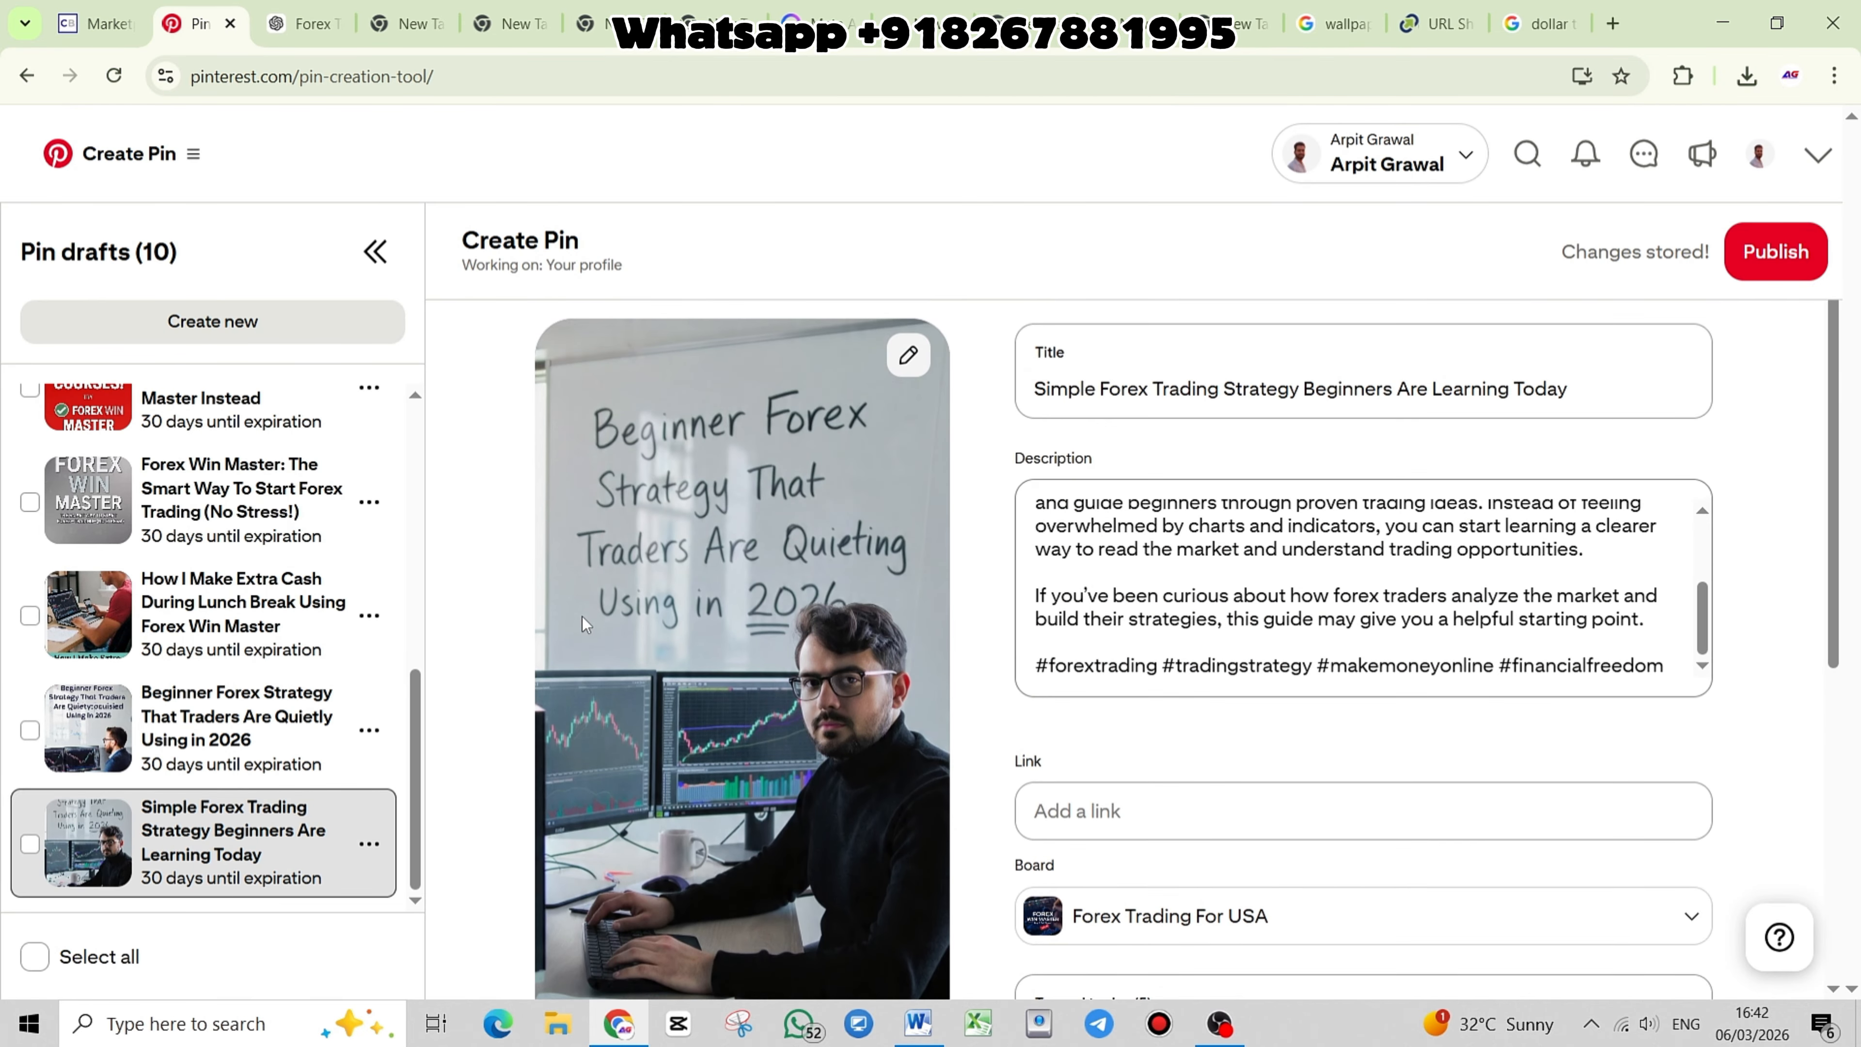
# Open the profile's account management settings and review the option for converting to a personal account
pyautogui.click(1757, 156)
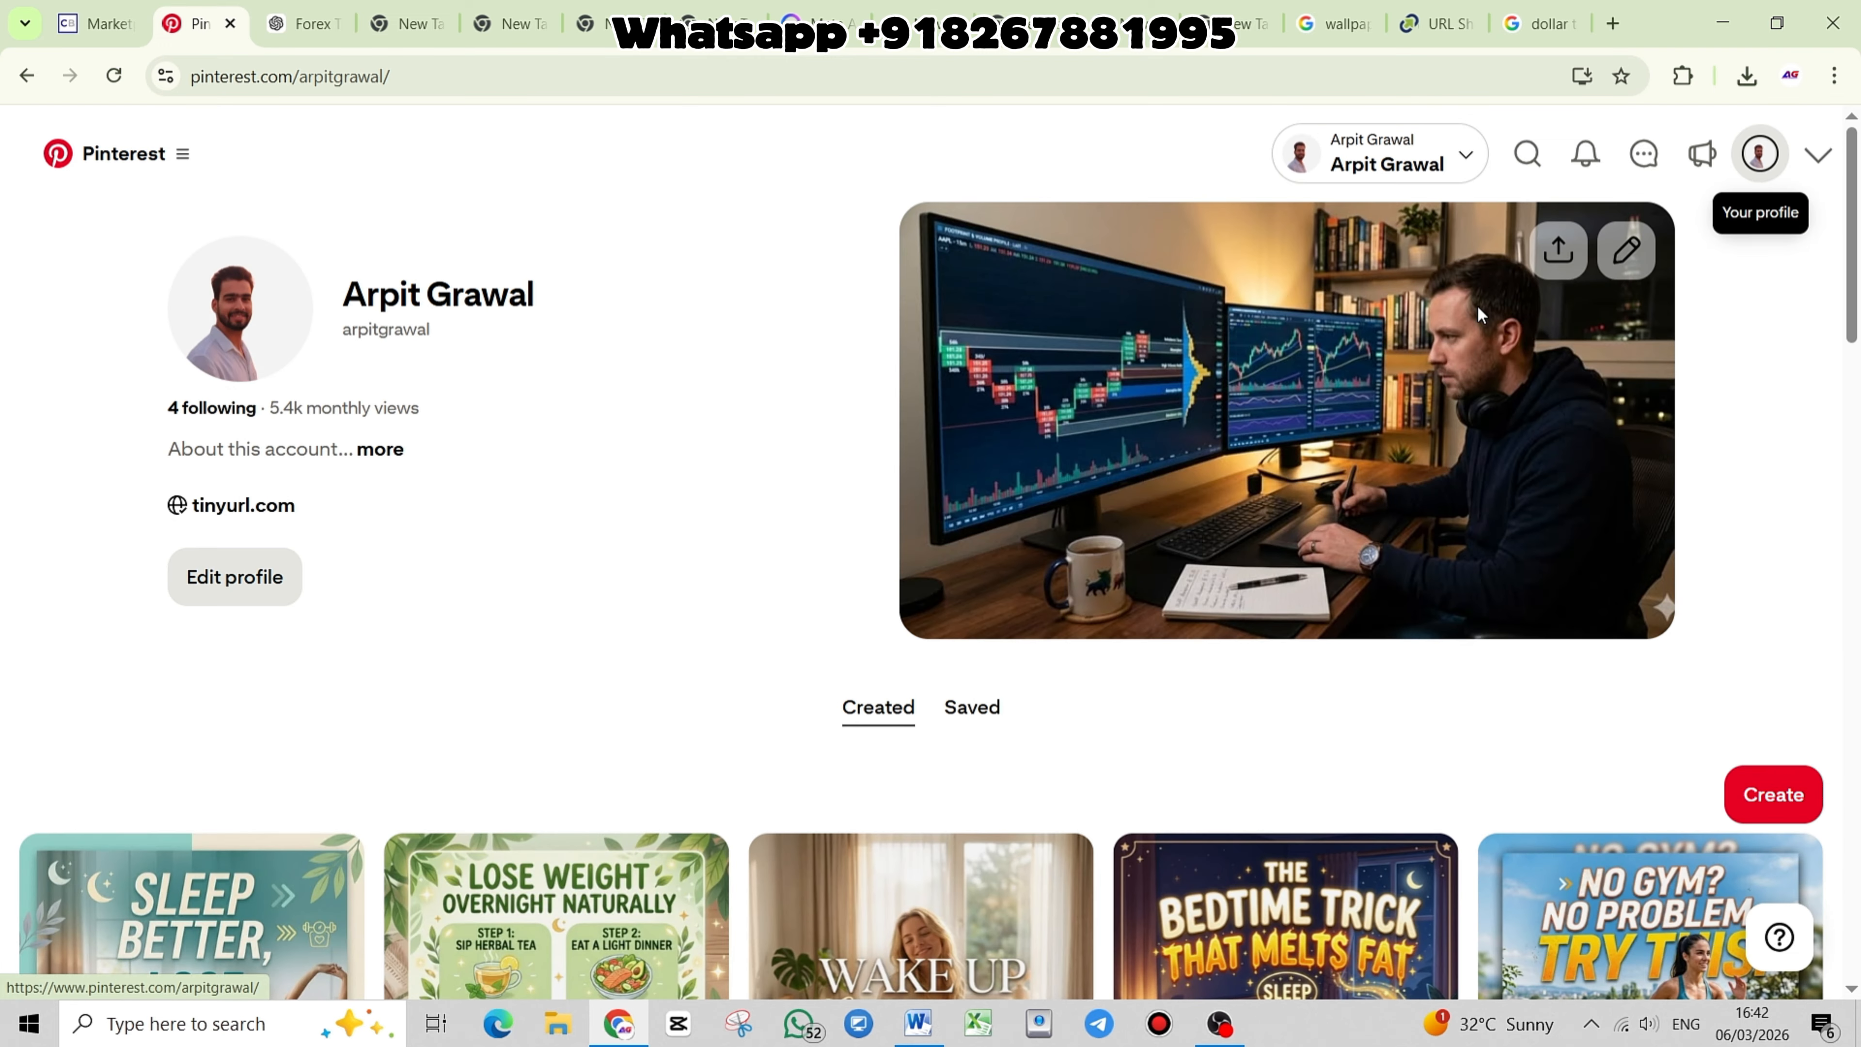
pyautogui.click(246, 592)
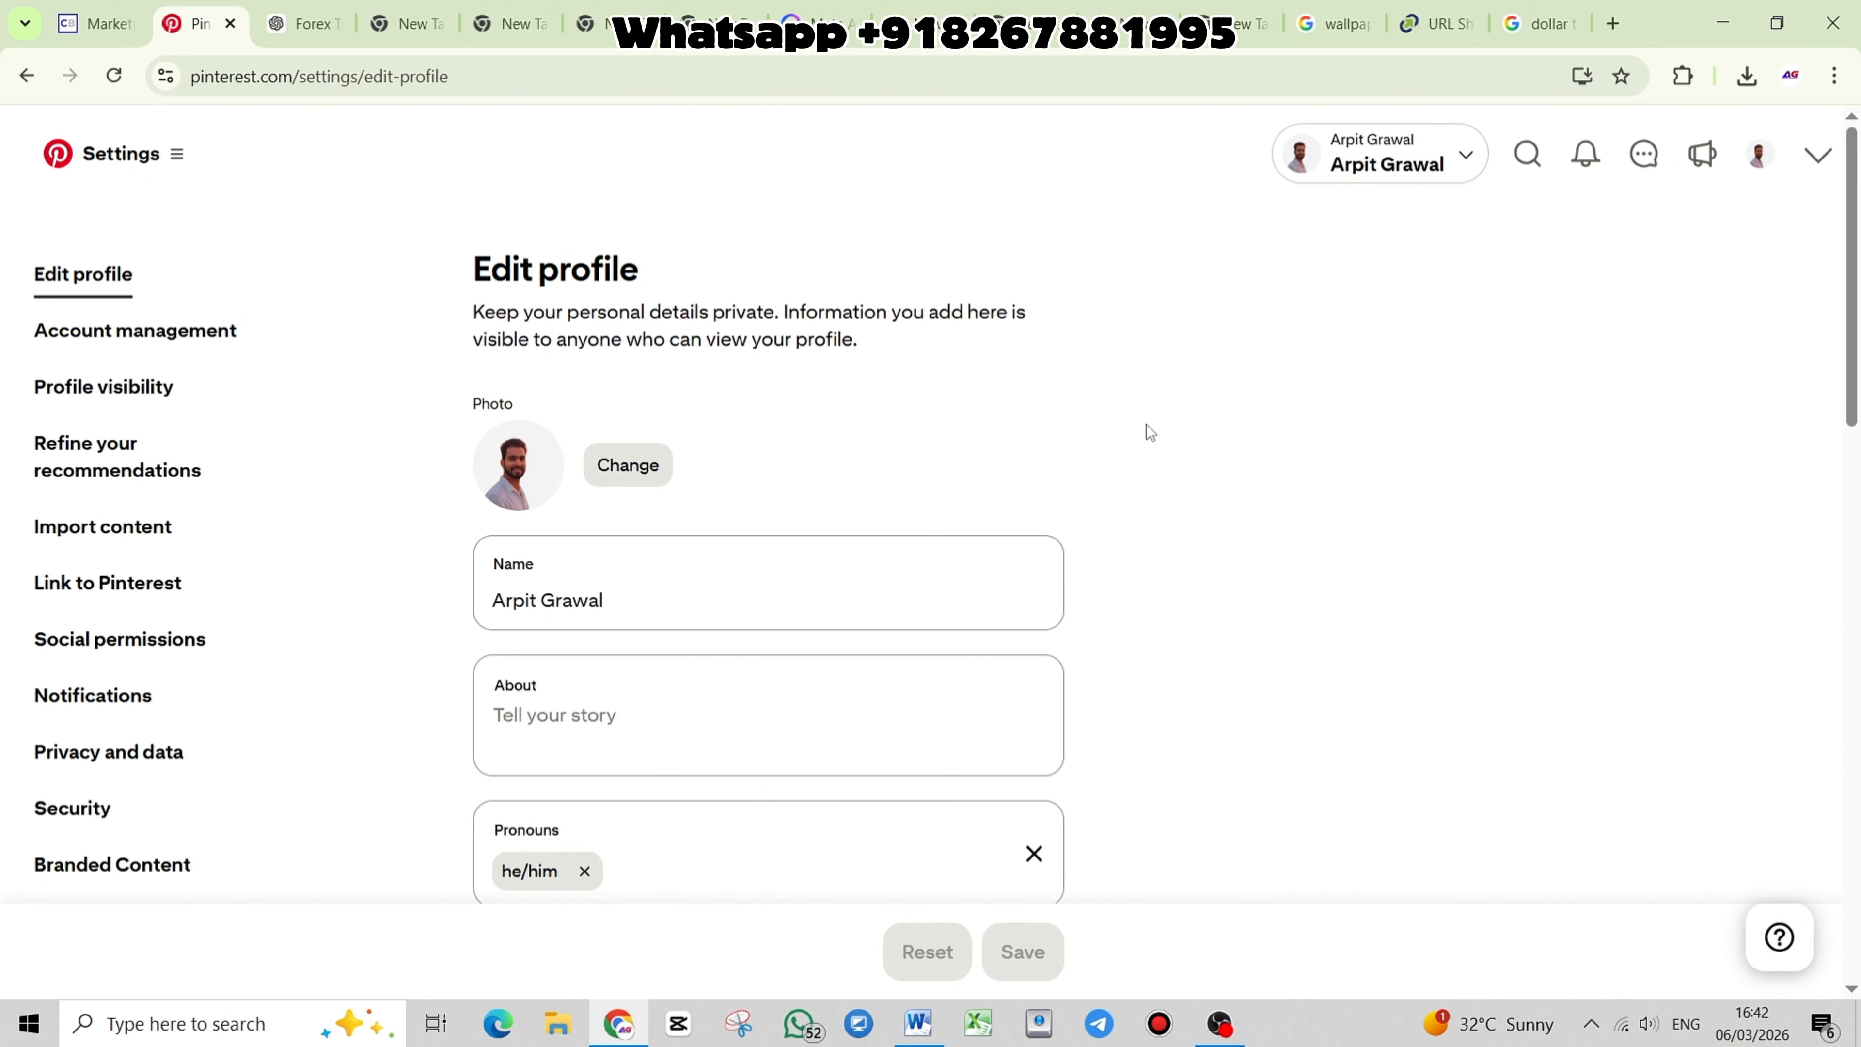
pyautogui.click(198, 343)
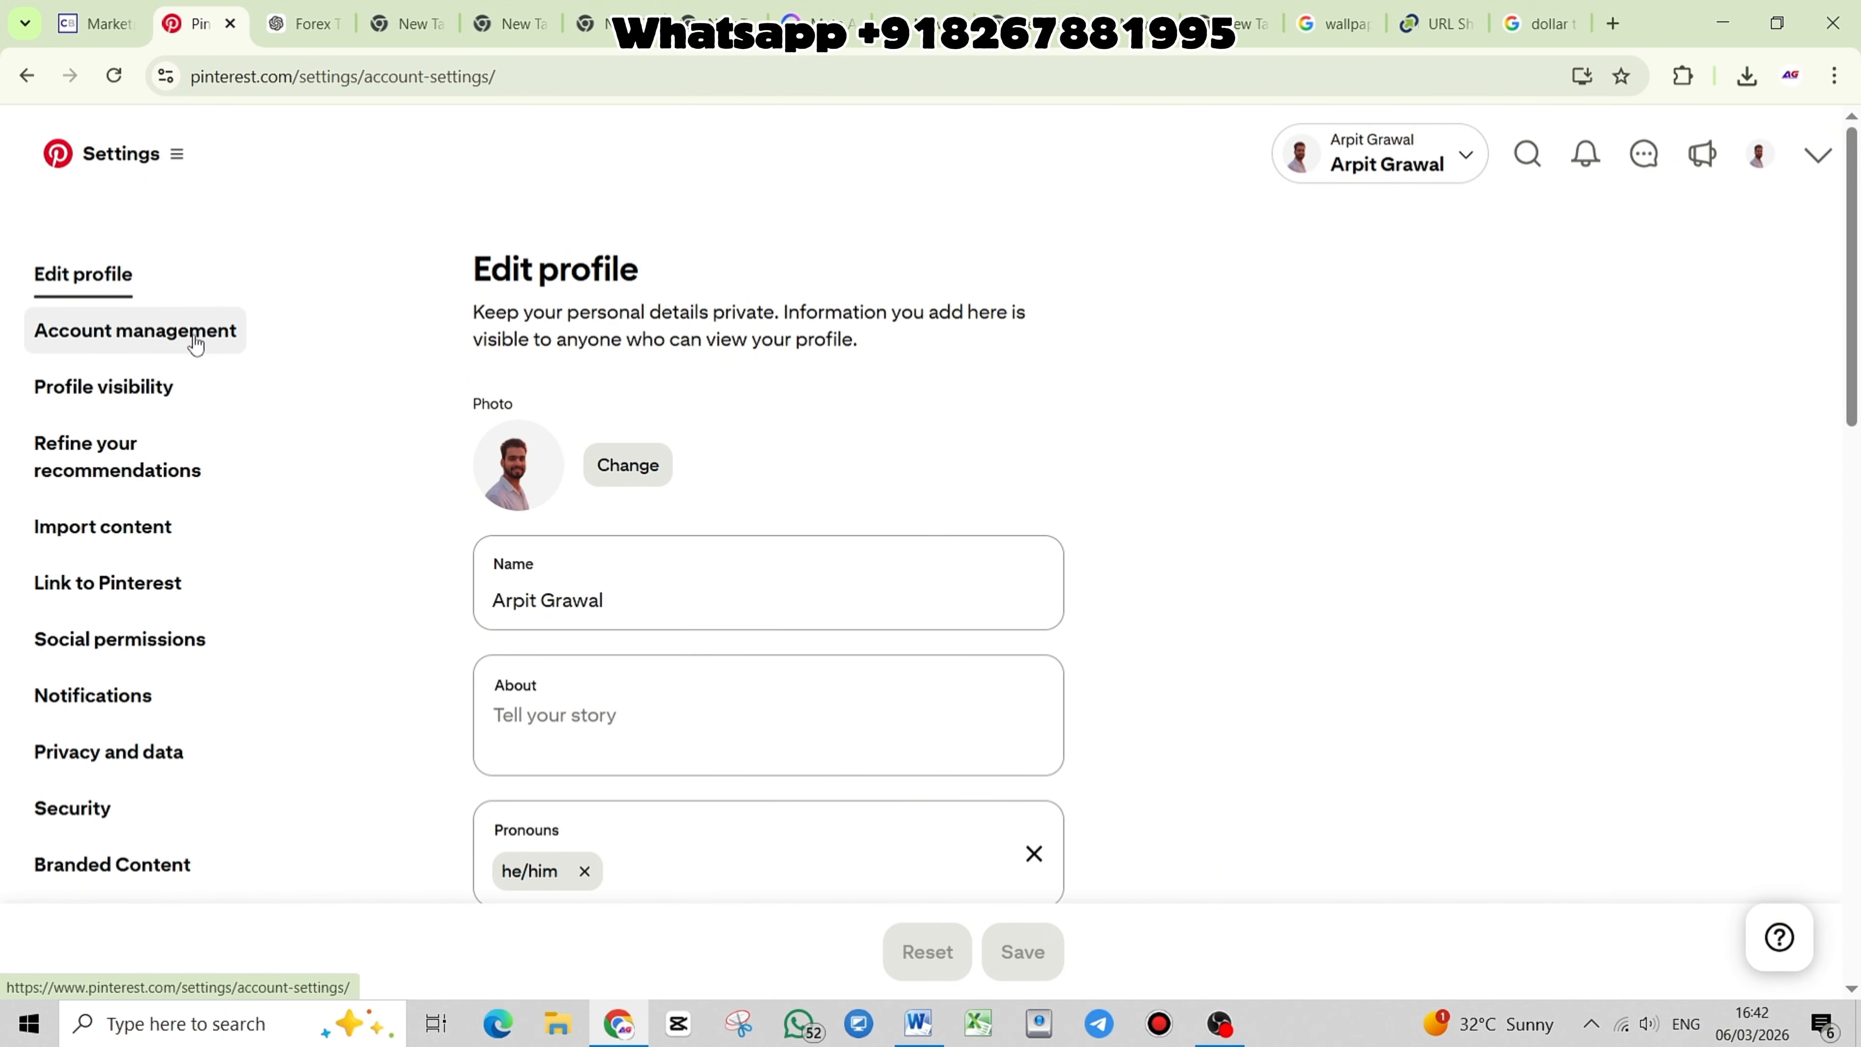
pyautogui.scroll(-3, 706, 636)
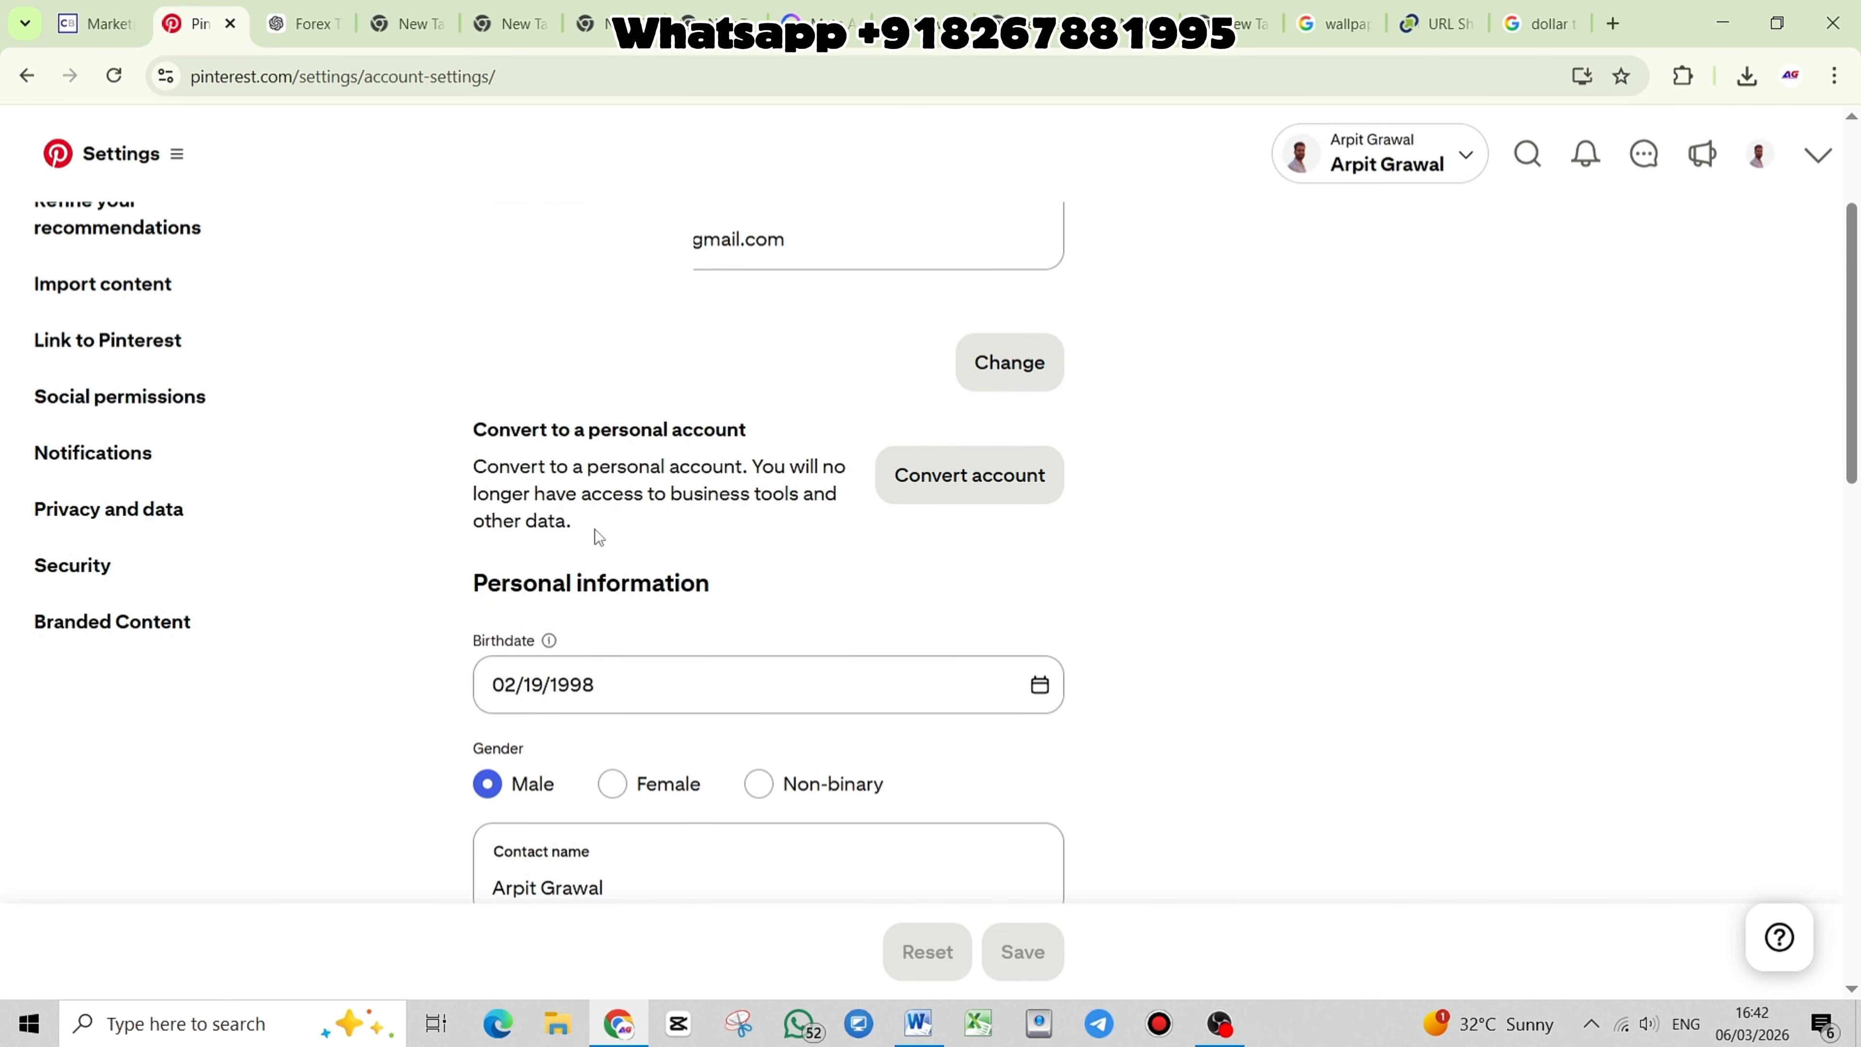
pyautogui.moveTo(461, 472); pyautogui.dragTo(606, 527)
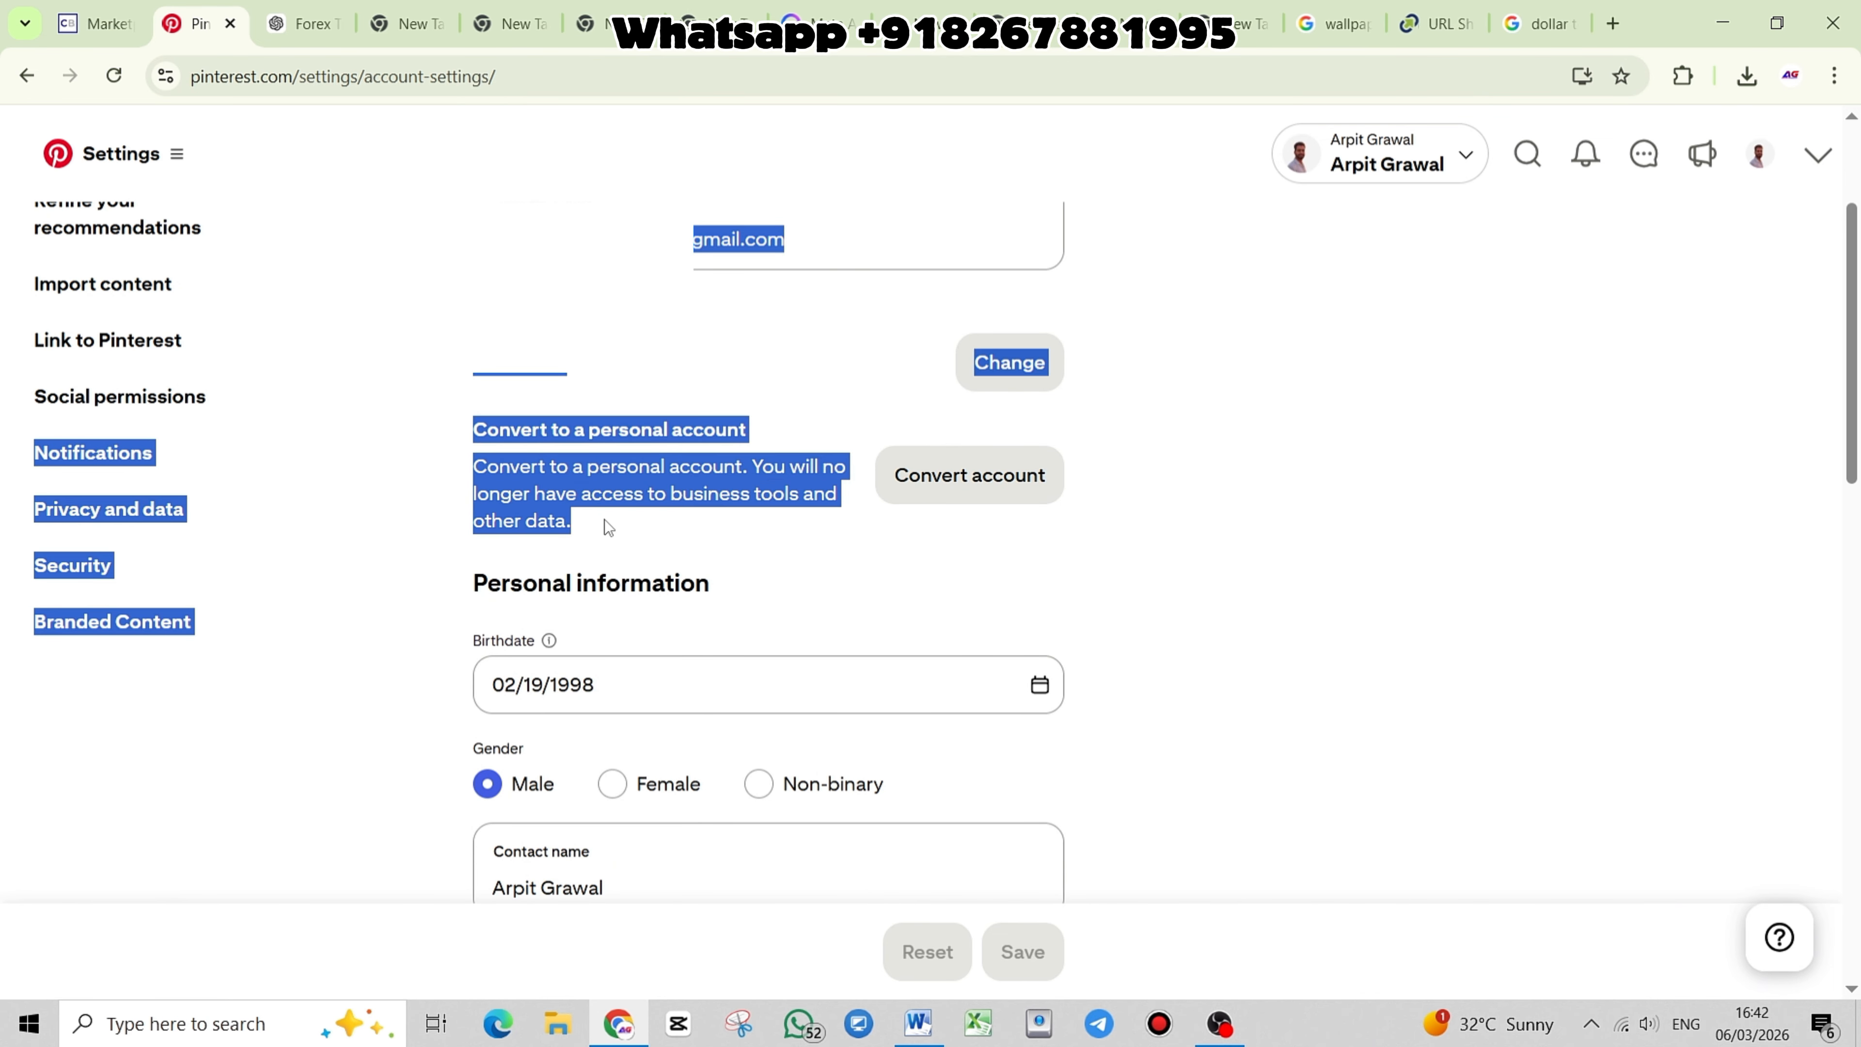
pyautogui.click(606, 527)
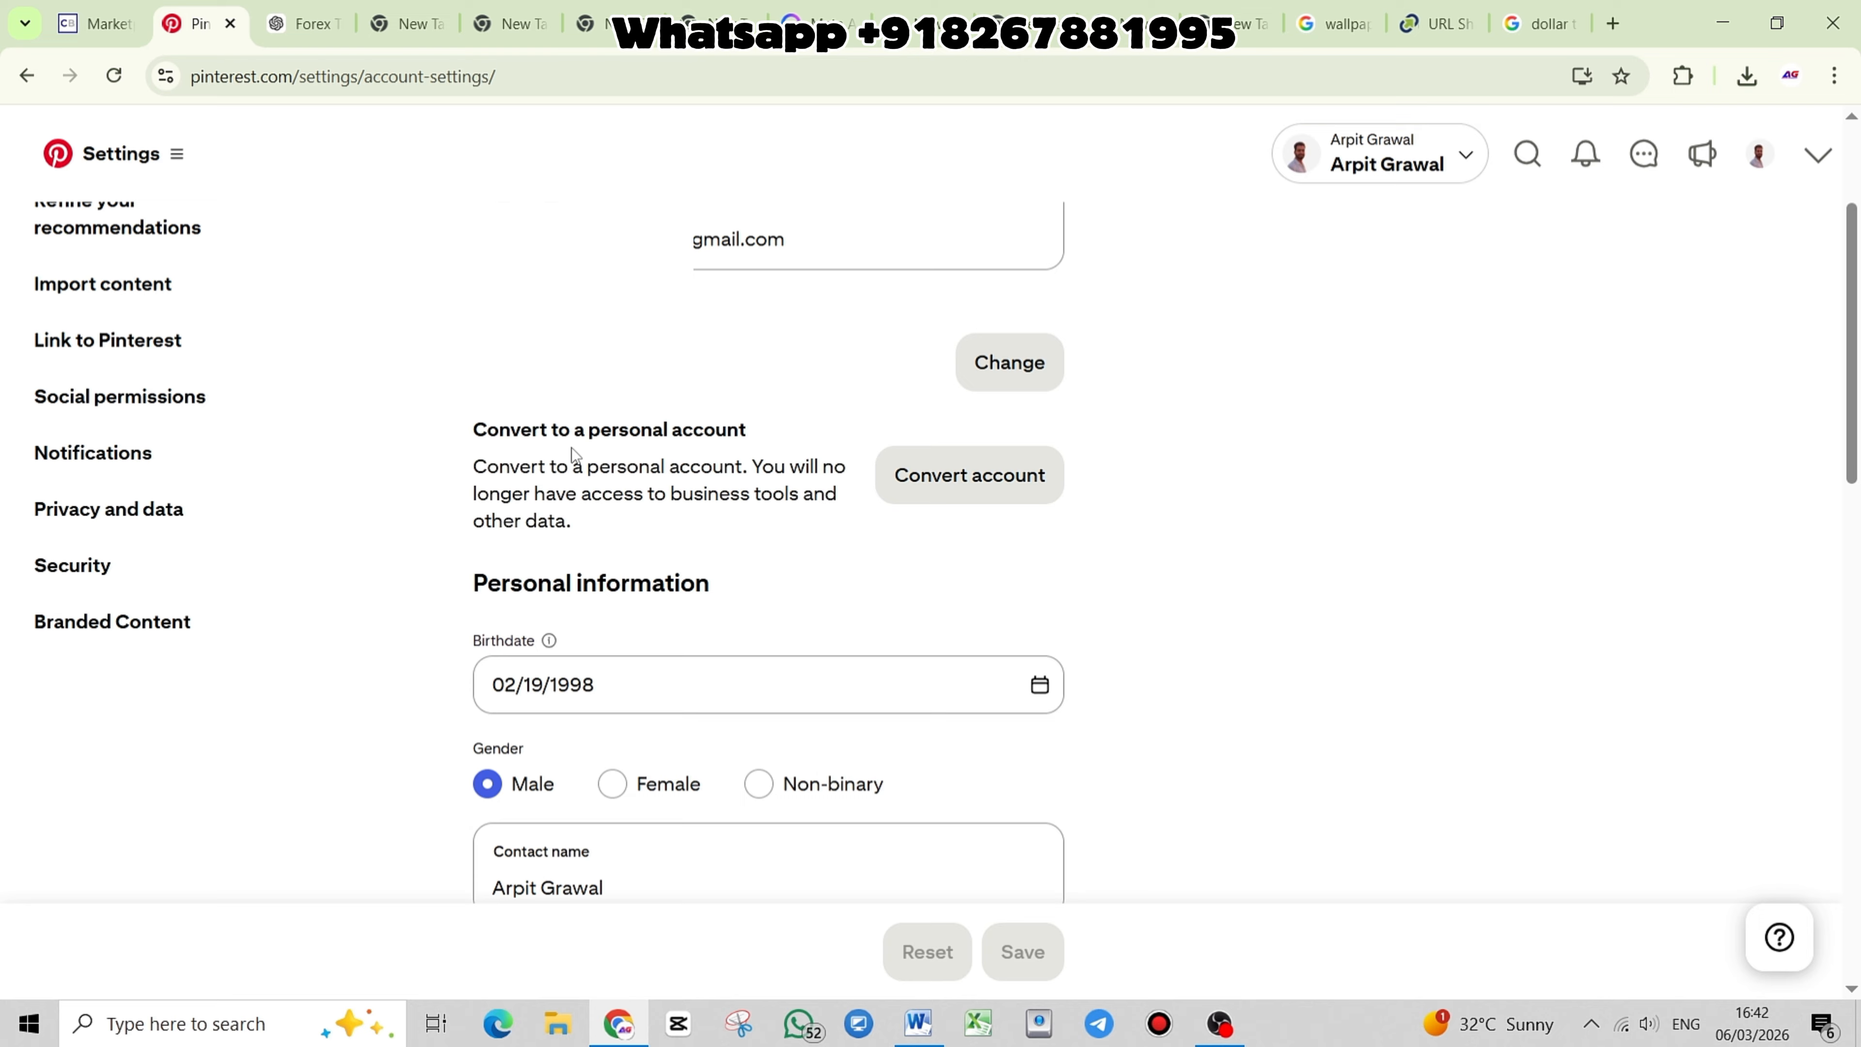
pyautogui.moveTo(467, 444); pyautogui.dragTo(758, 443)
pyautogui.click(676, 495)
pyautogui.scroll(3, 232, 470)
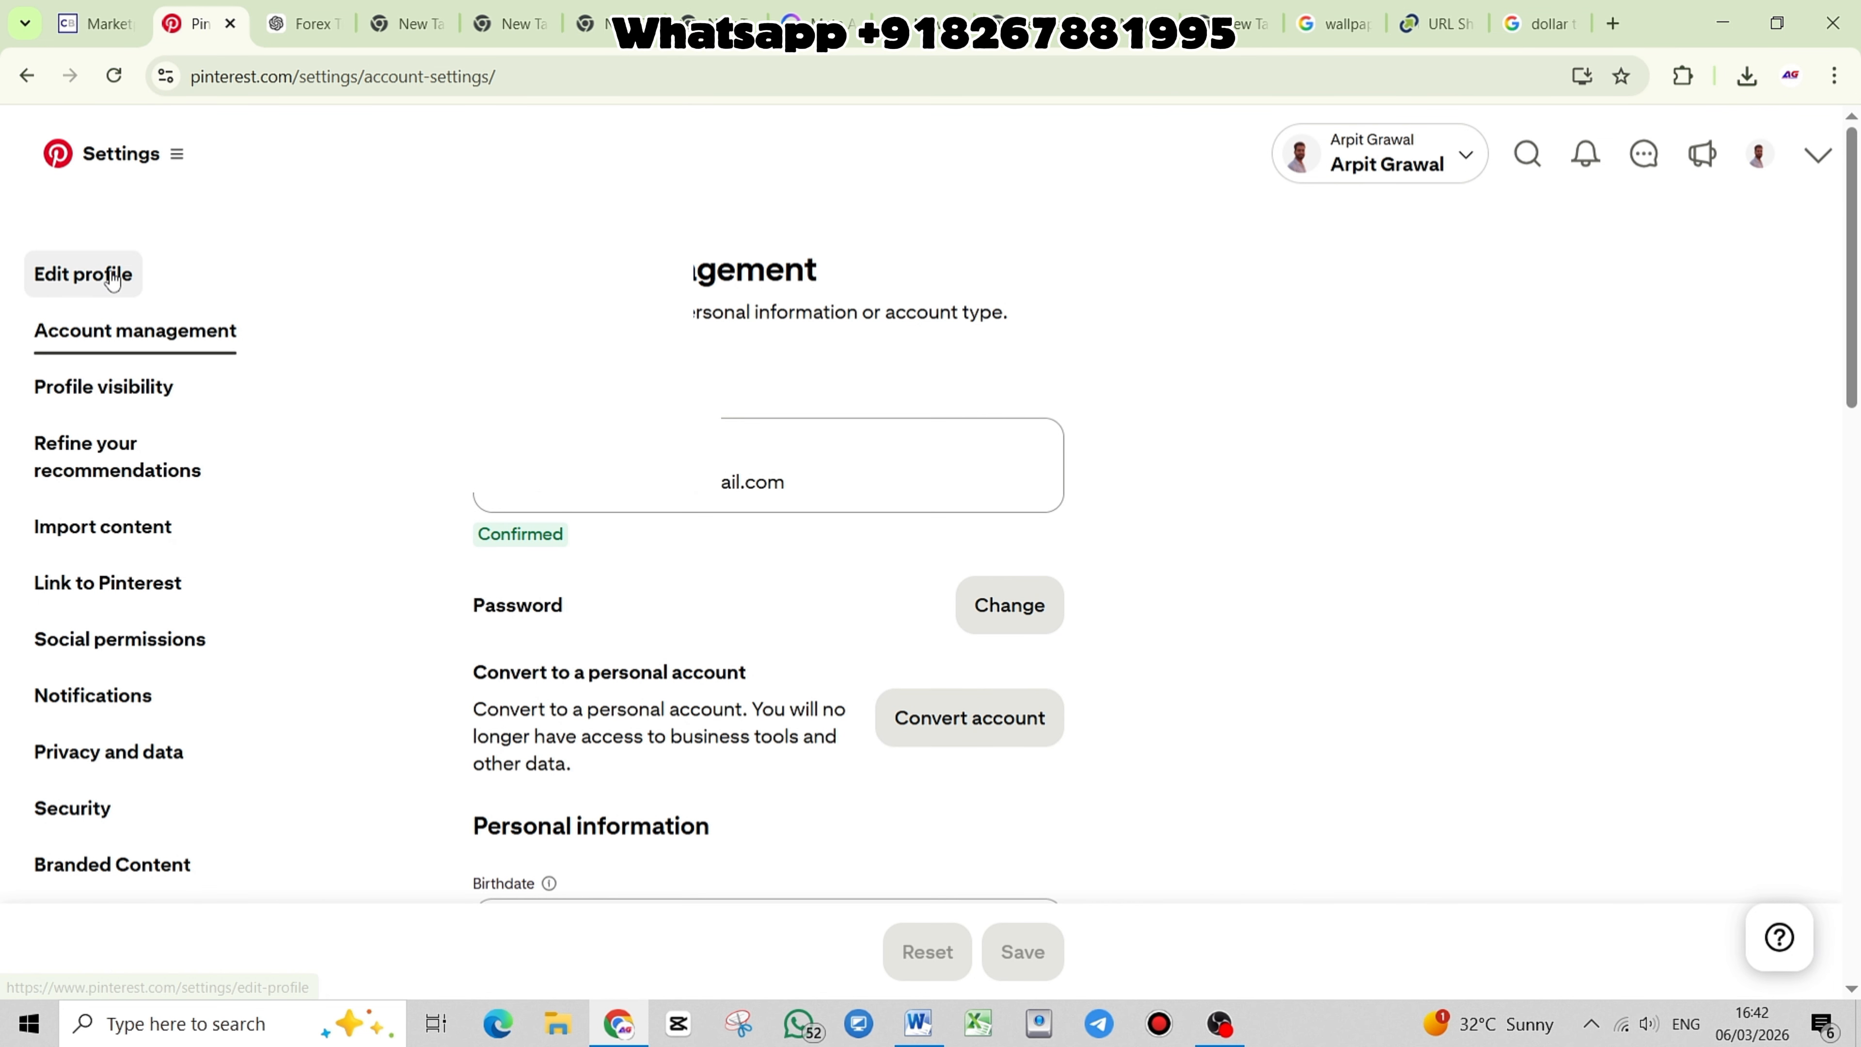
# Review the website link field in the profile editing settings without changing it
pyautogui.click(83, 273)
pyautogui.scroll(-5, 781, 590)
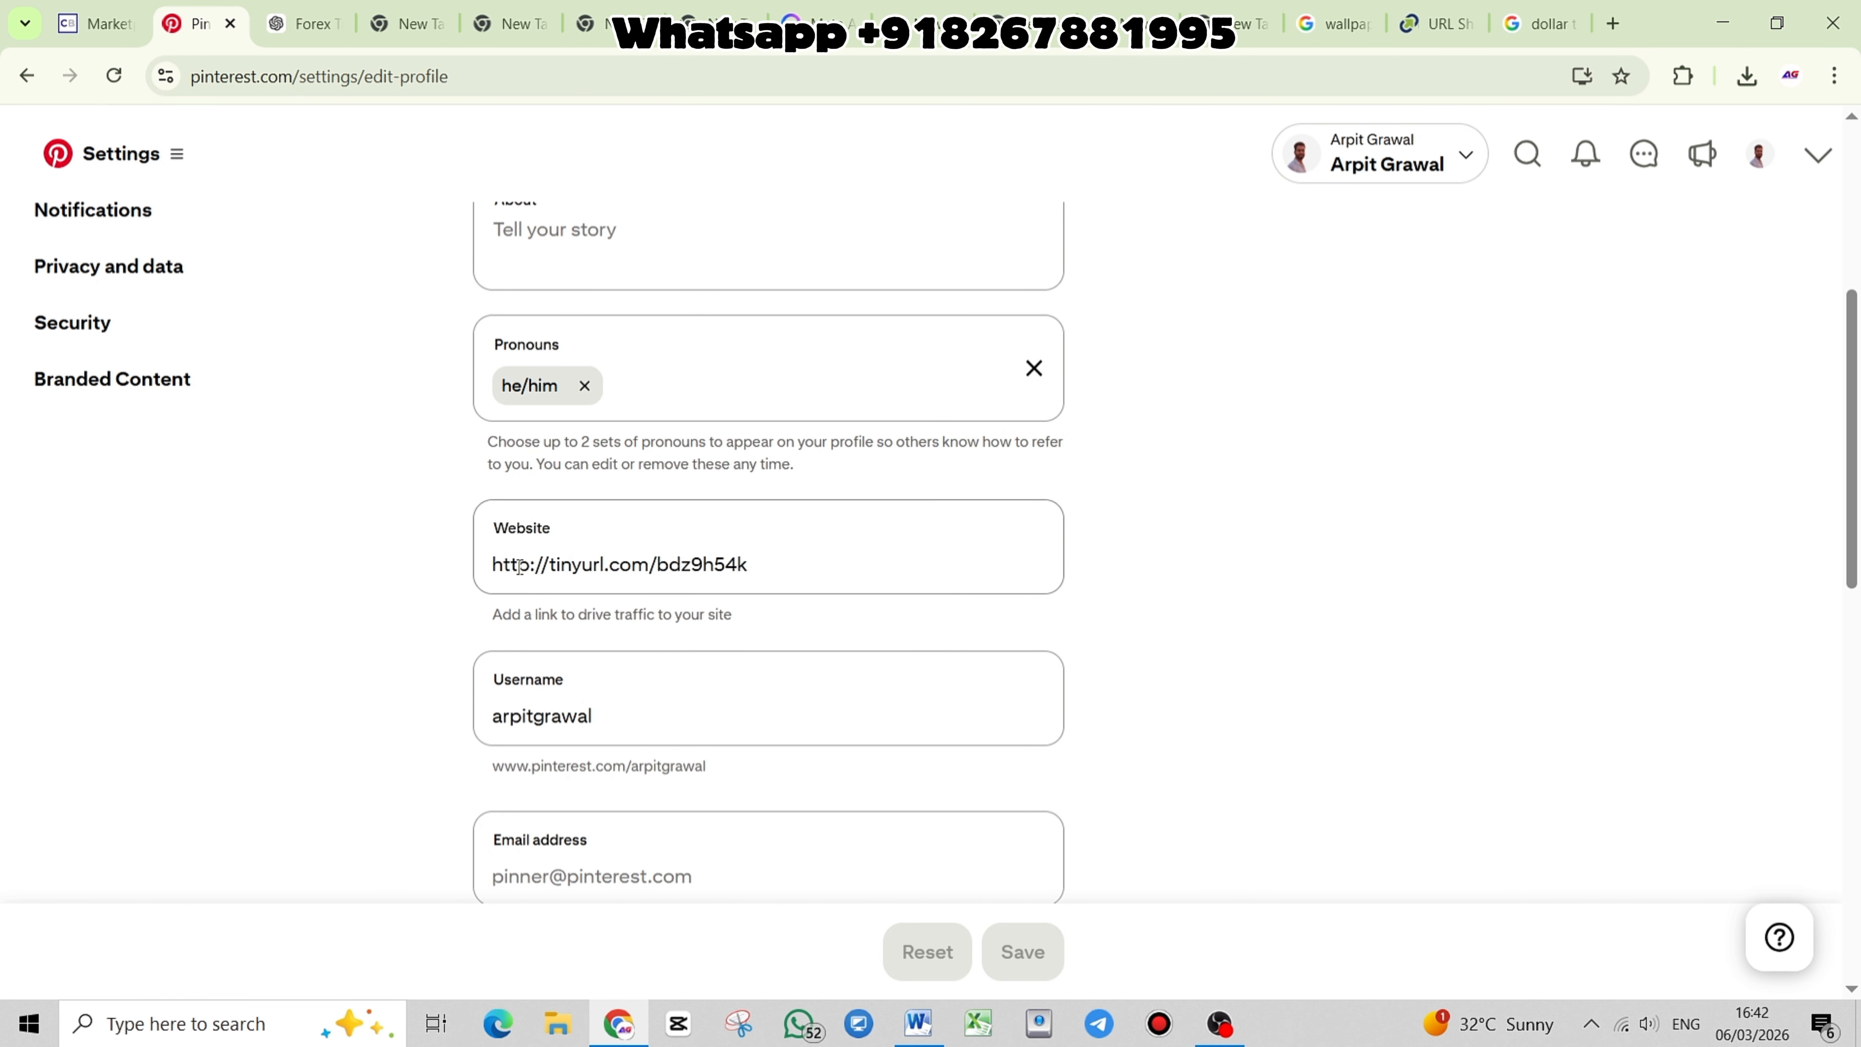
pyautogui.moveTo(767, 564); pyautogui.dragTo(479, 577)
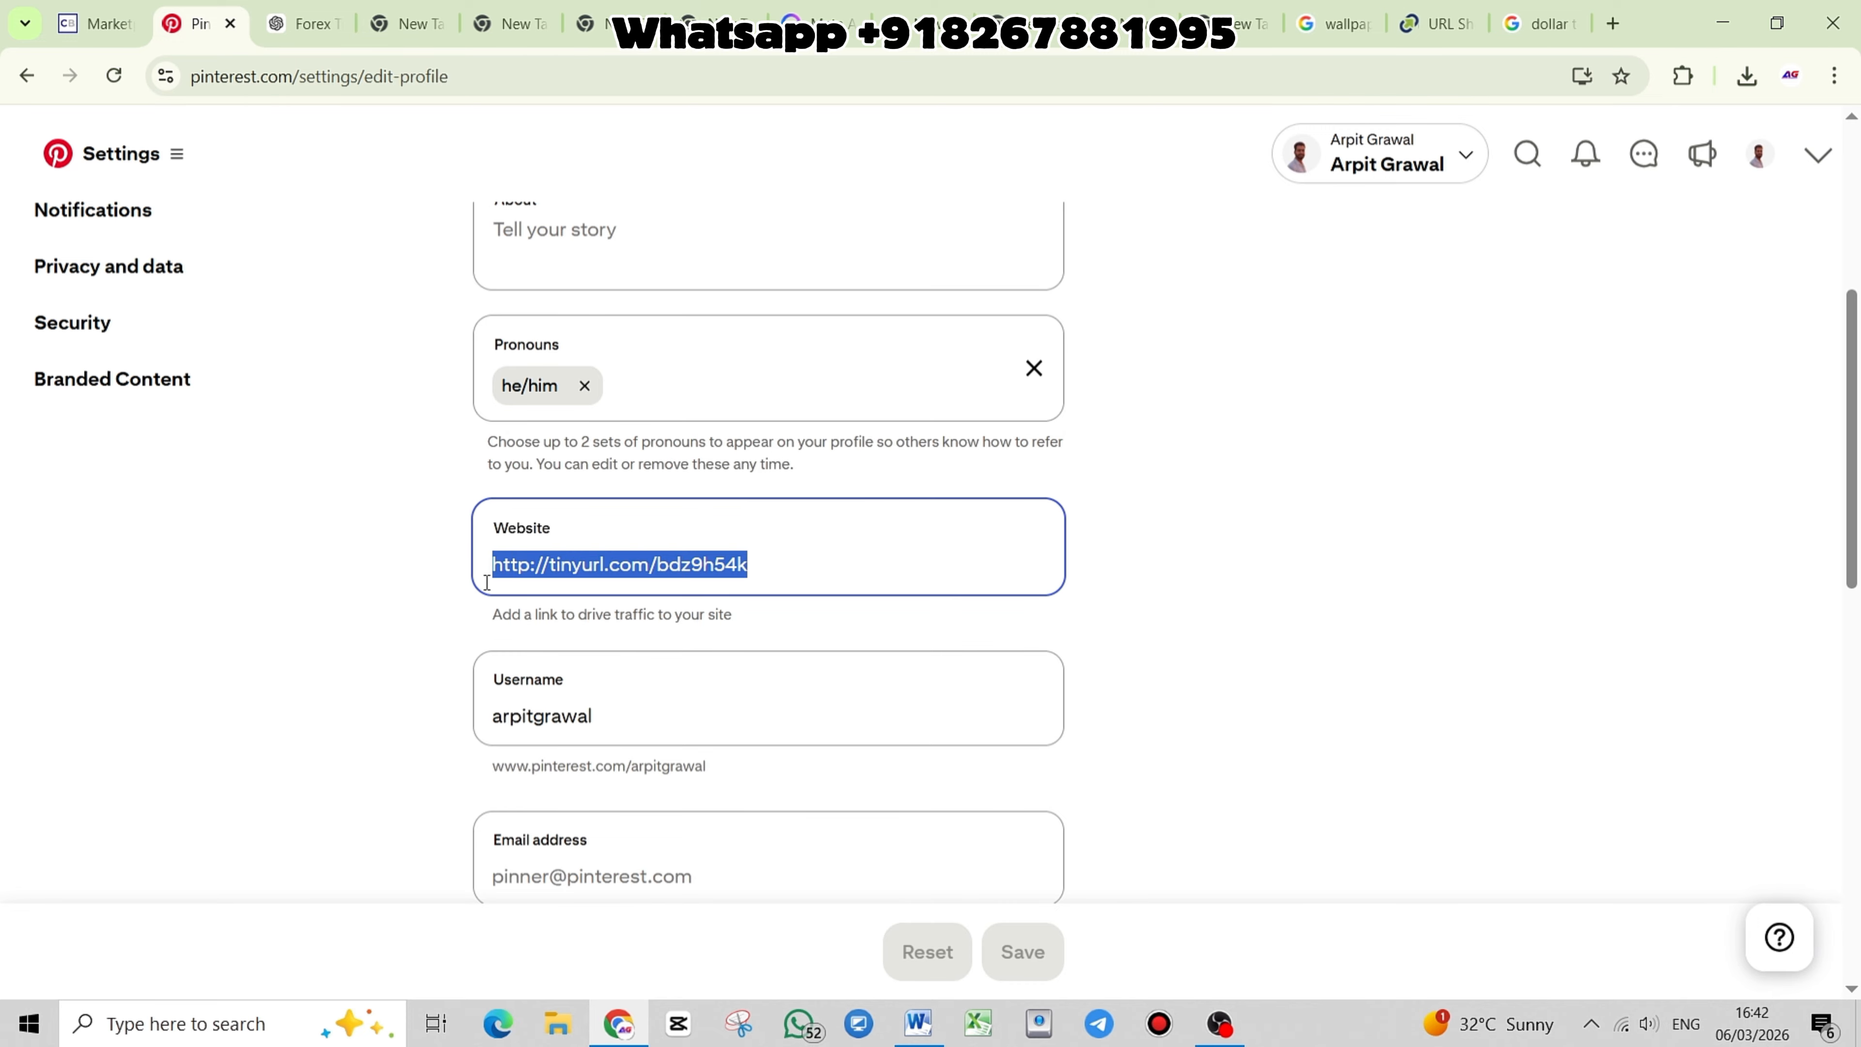
pyautogui.click(381, 589)
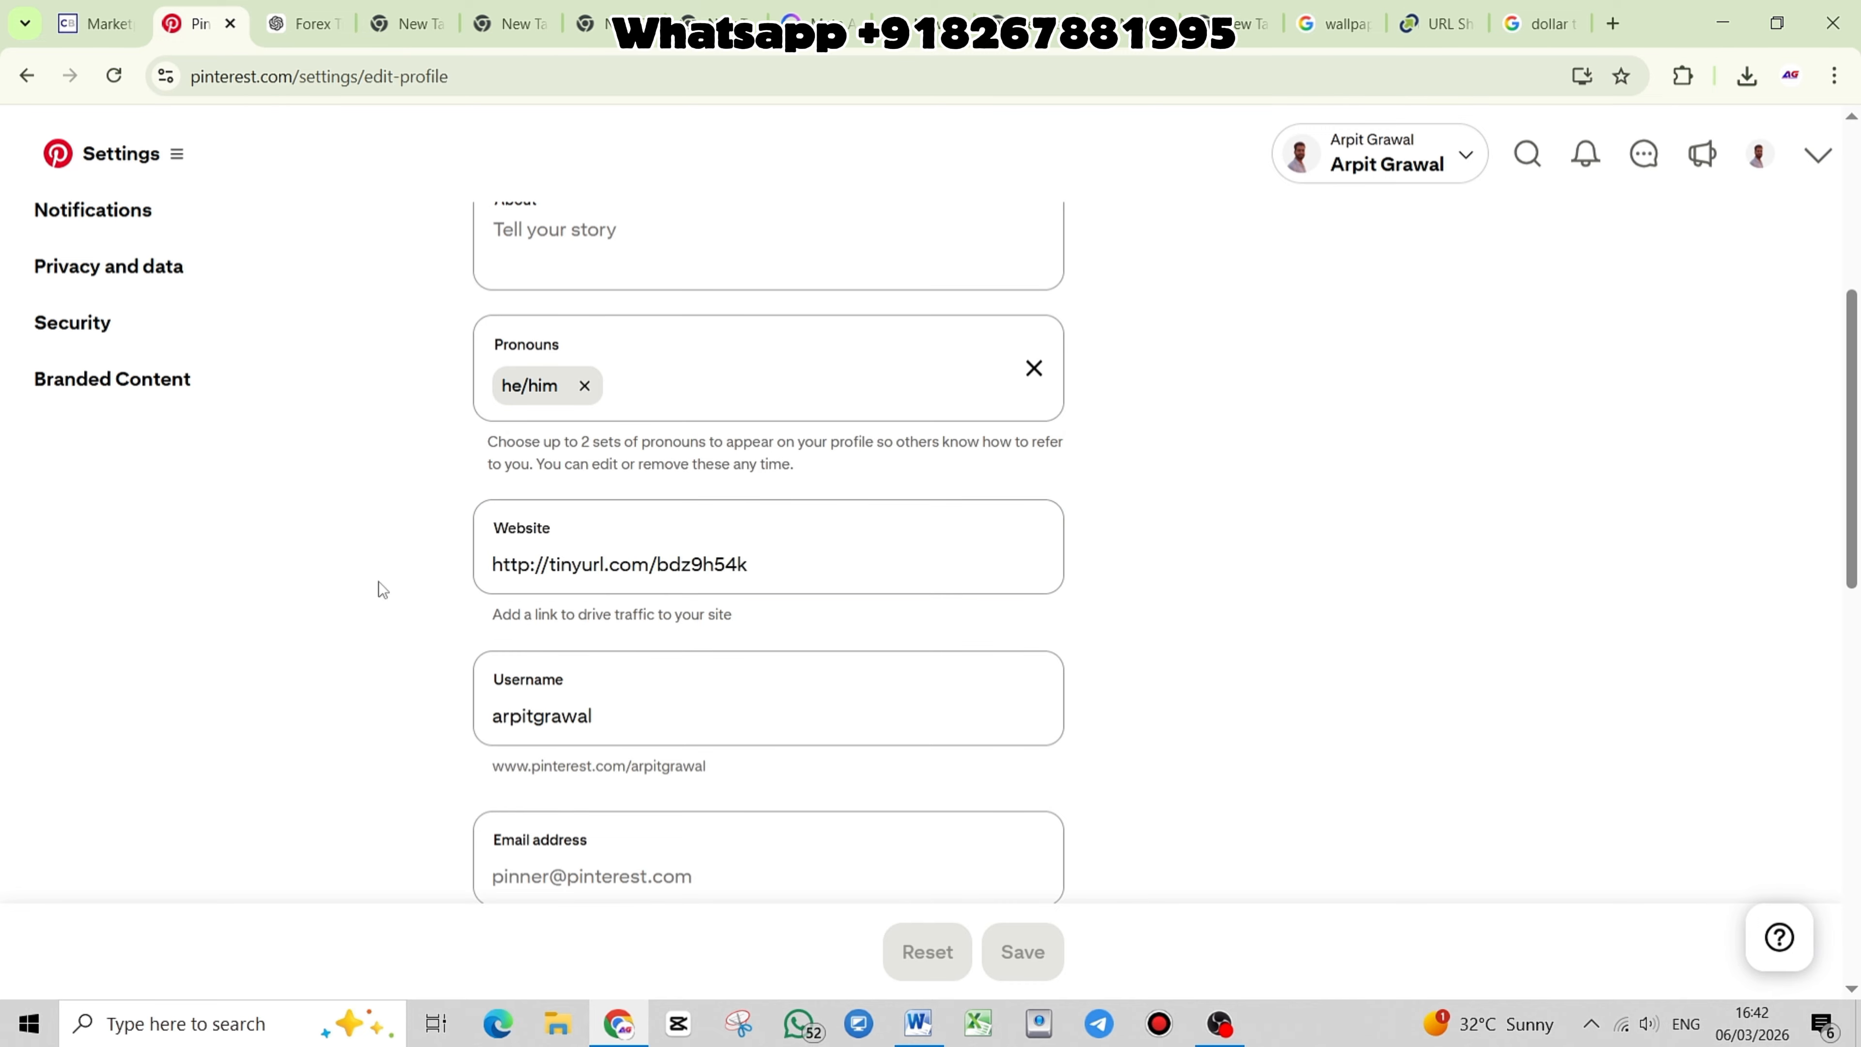
pyautogui.click(29, 82)
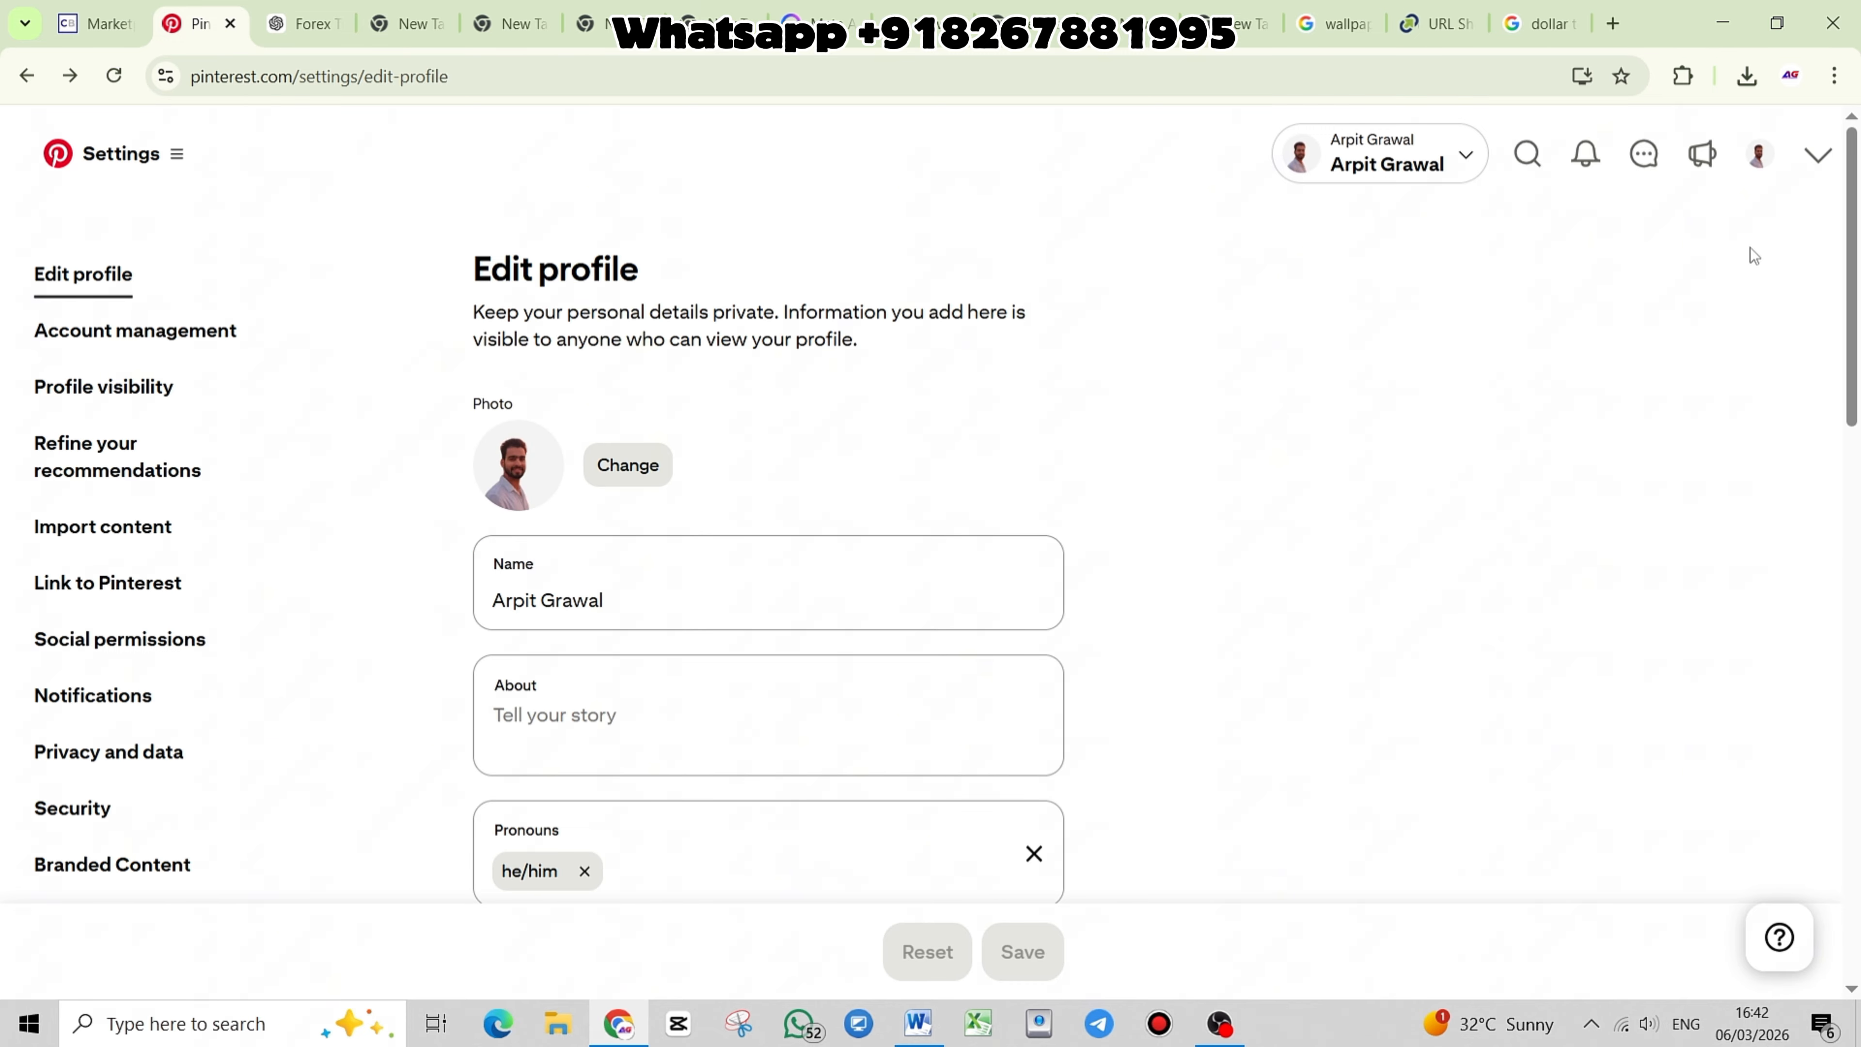
# Return to the Pin creation page from the profile and reopen the draft "Simple Forex Trading Strategy Beginners Are Learning Today"
pyautogui.click(1760, 153)
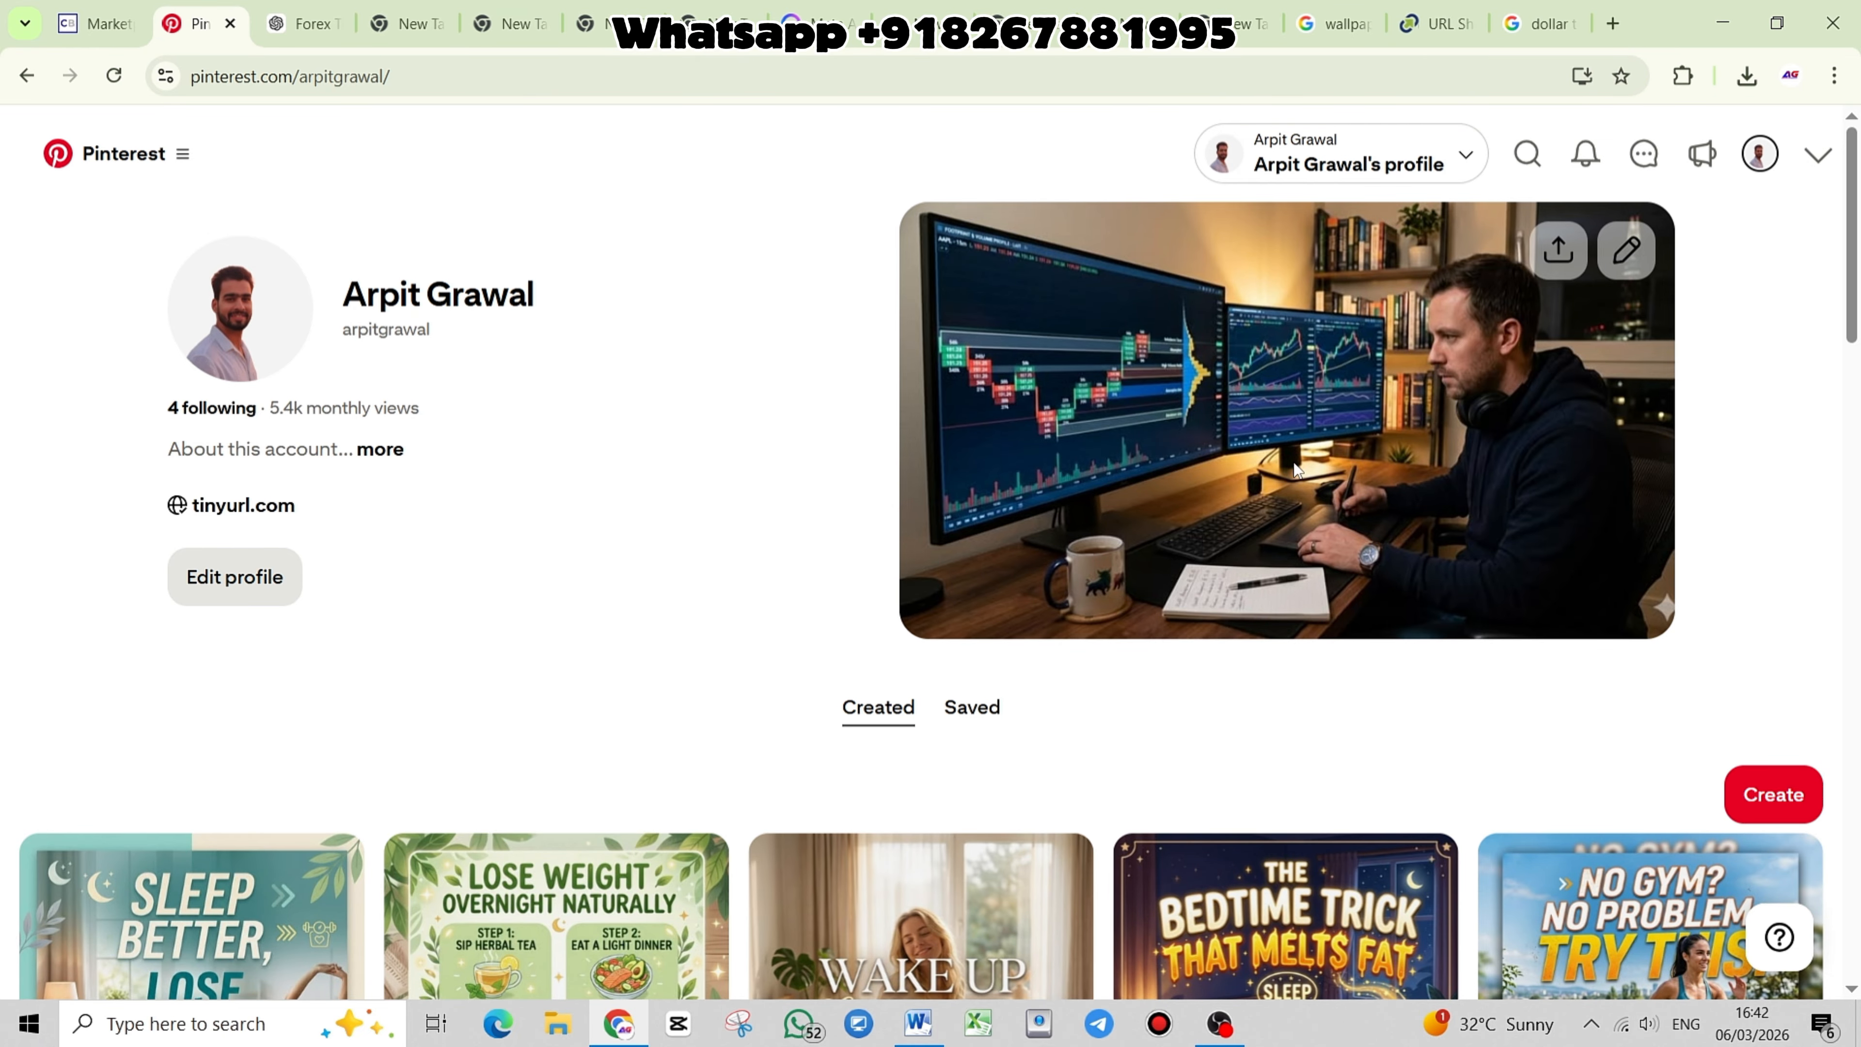
pyautogui.click(1772, 810)
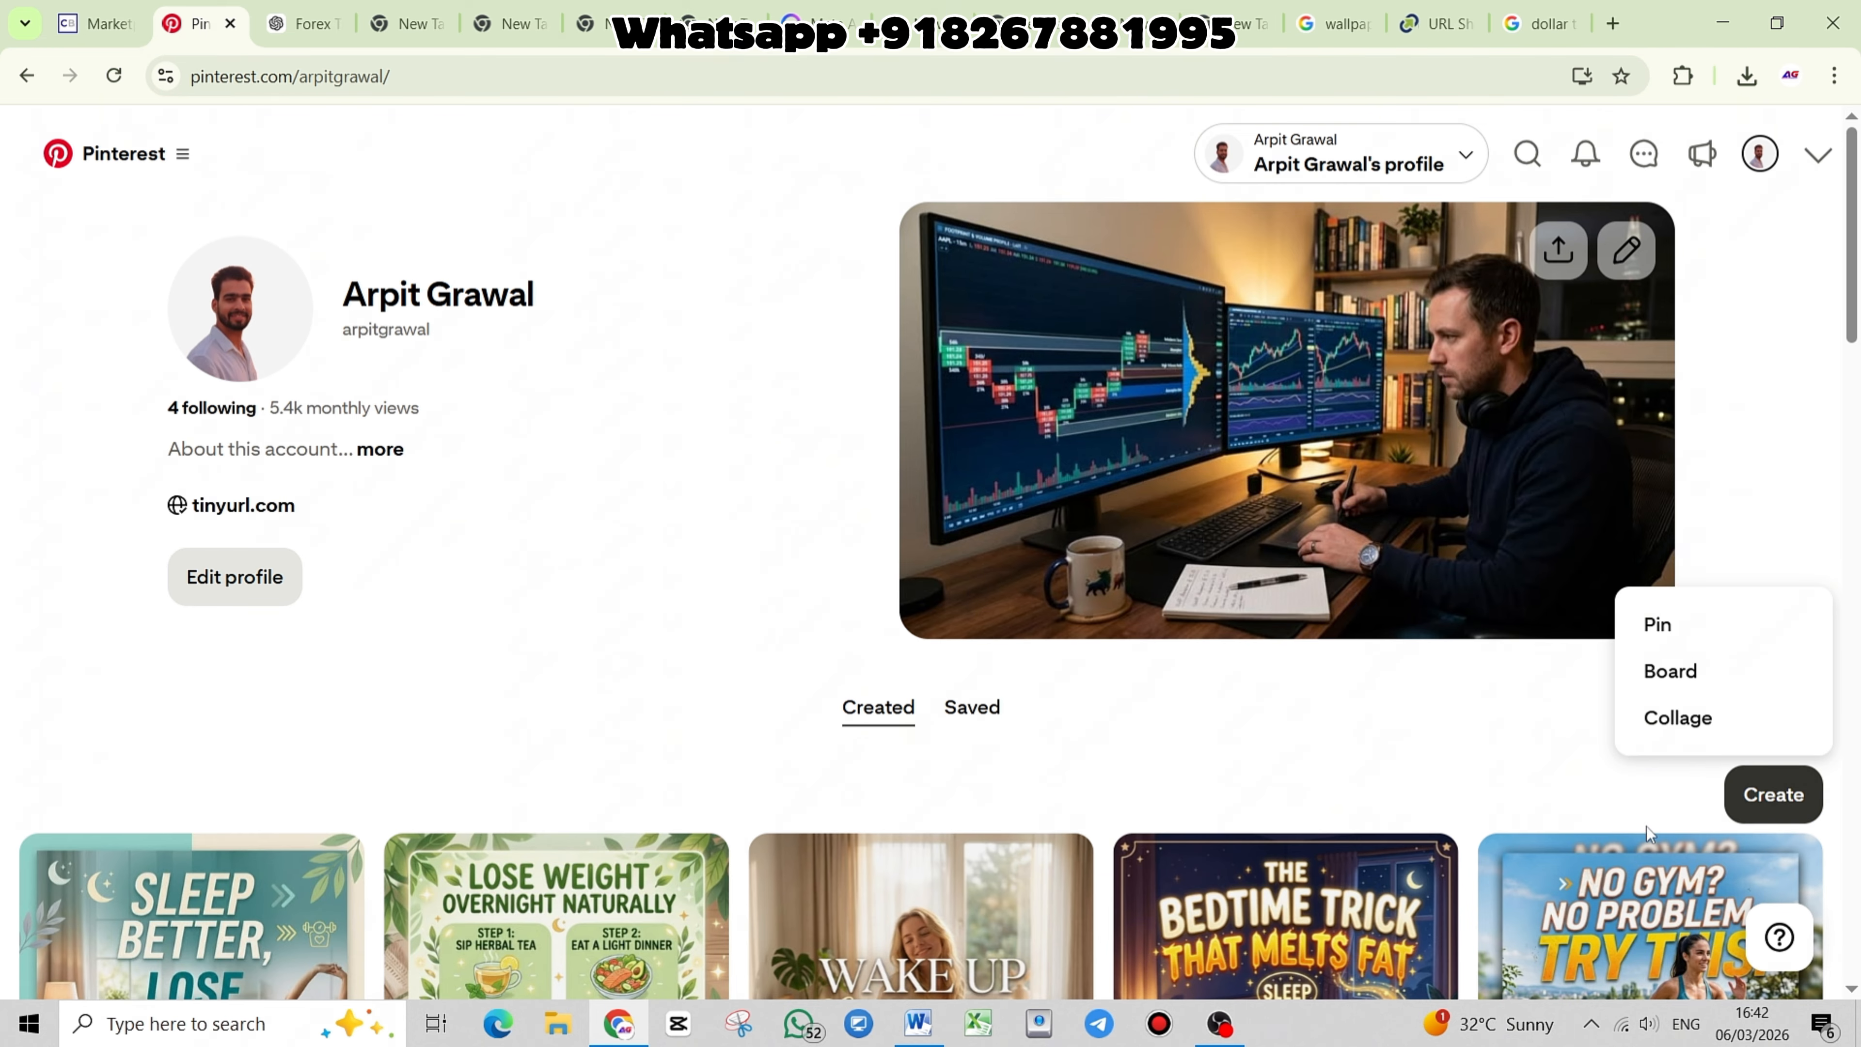
pyautogui.click(1658, 624)
pyautogui.scroll(-5, 163, 771)
pyautogui.click(189, 835)
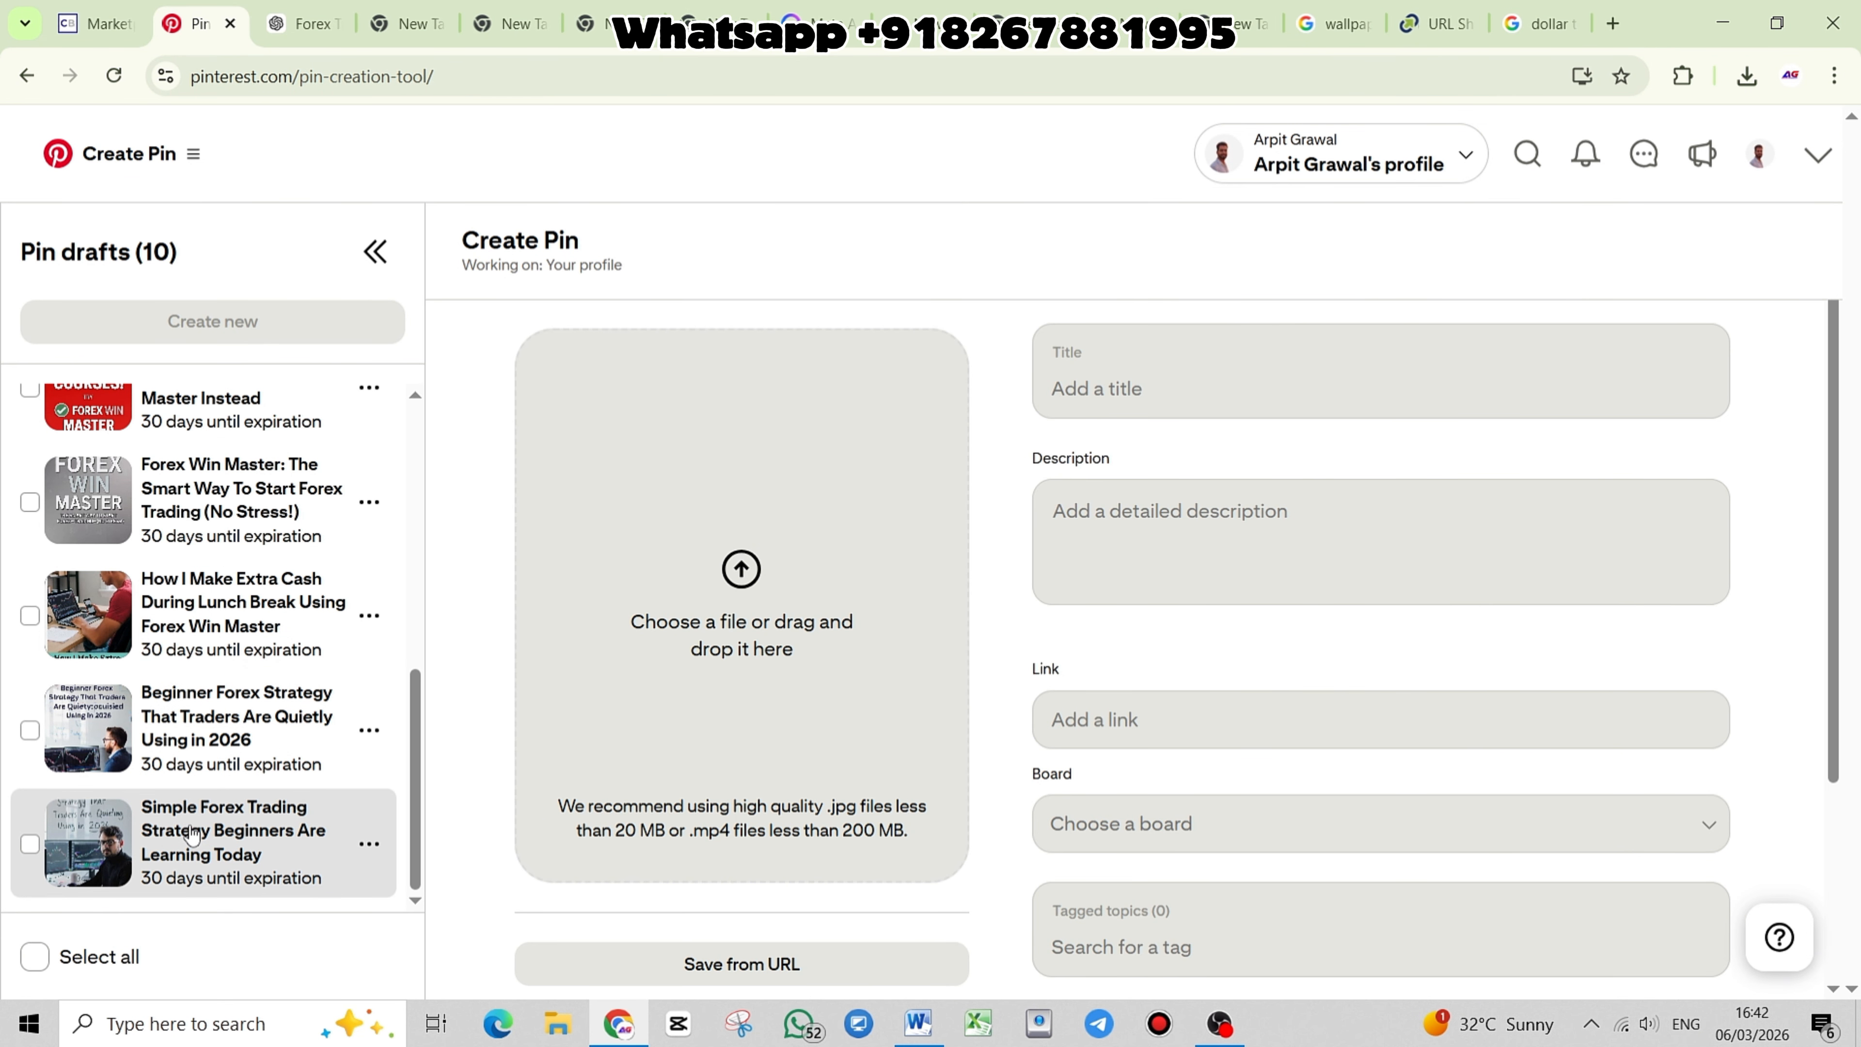
pyautogui.scroll(-2, 1001, 752)
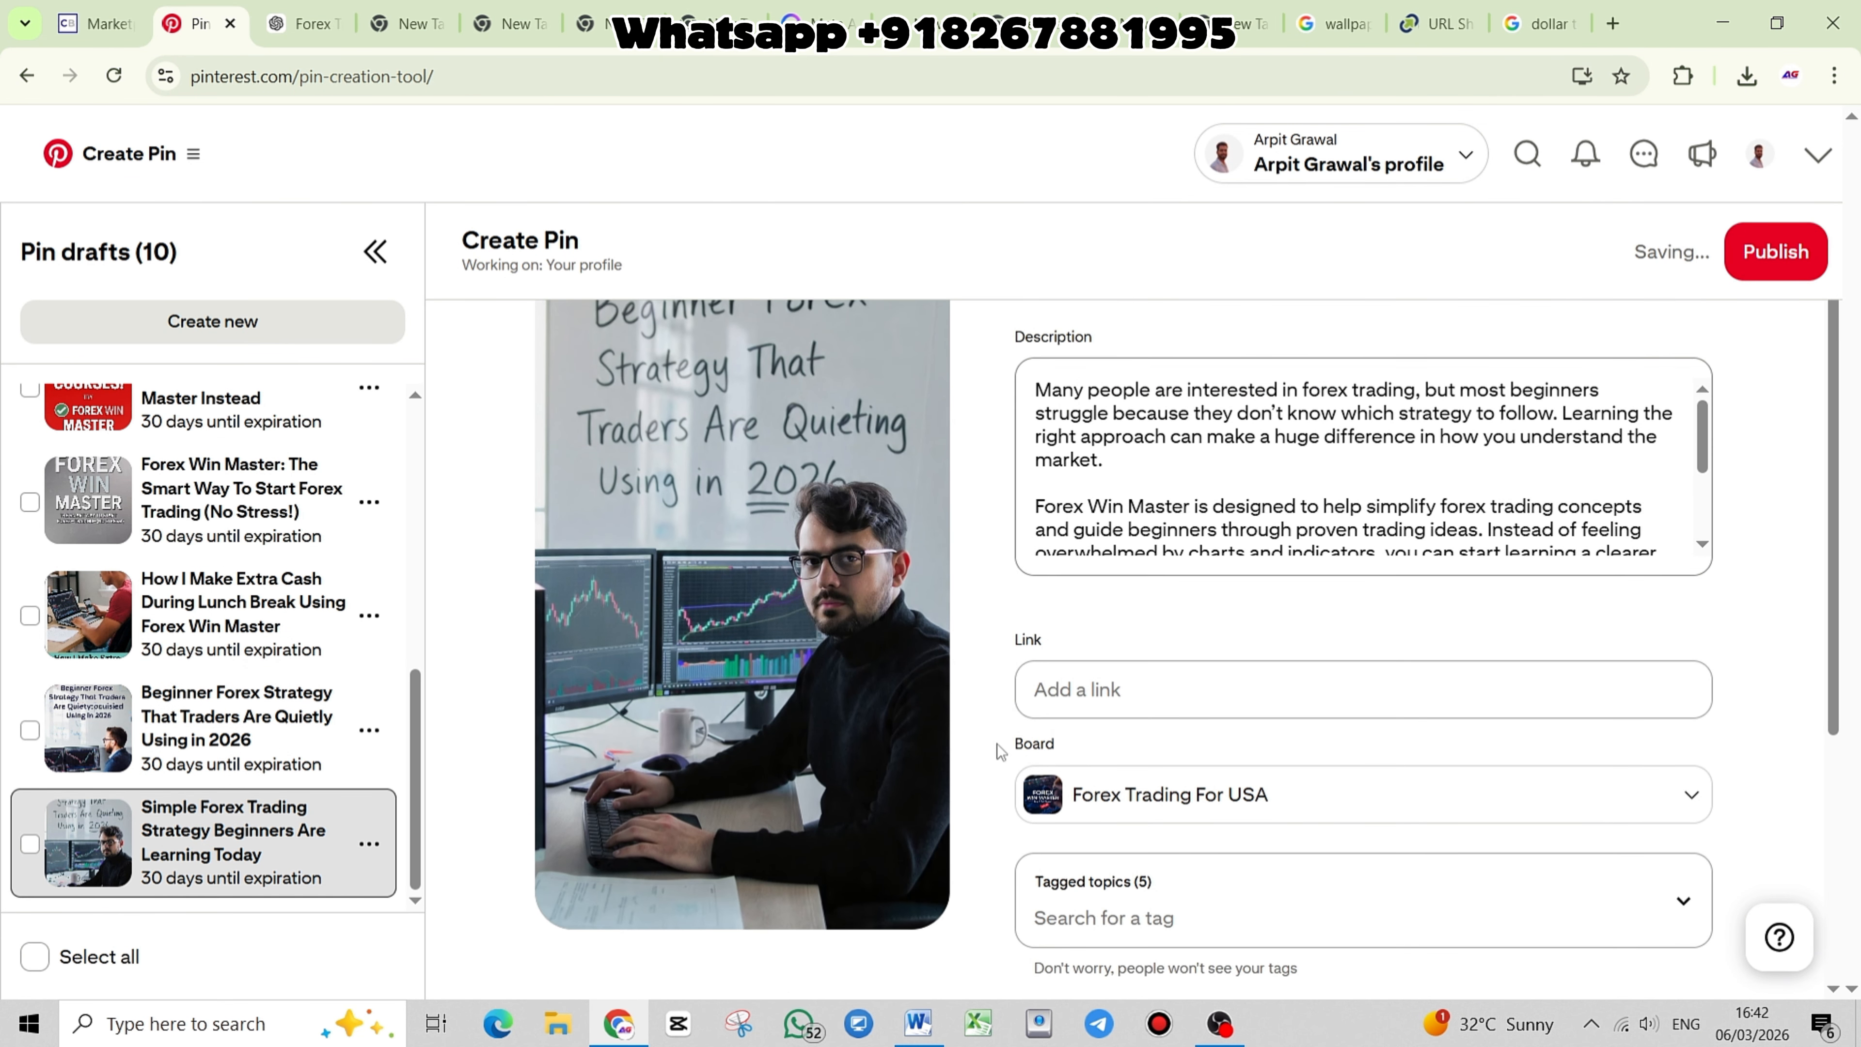
pyautogui.click(1061, 695)
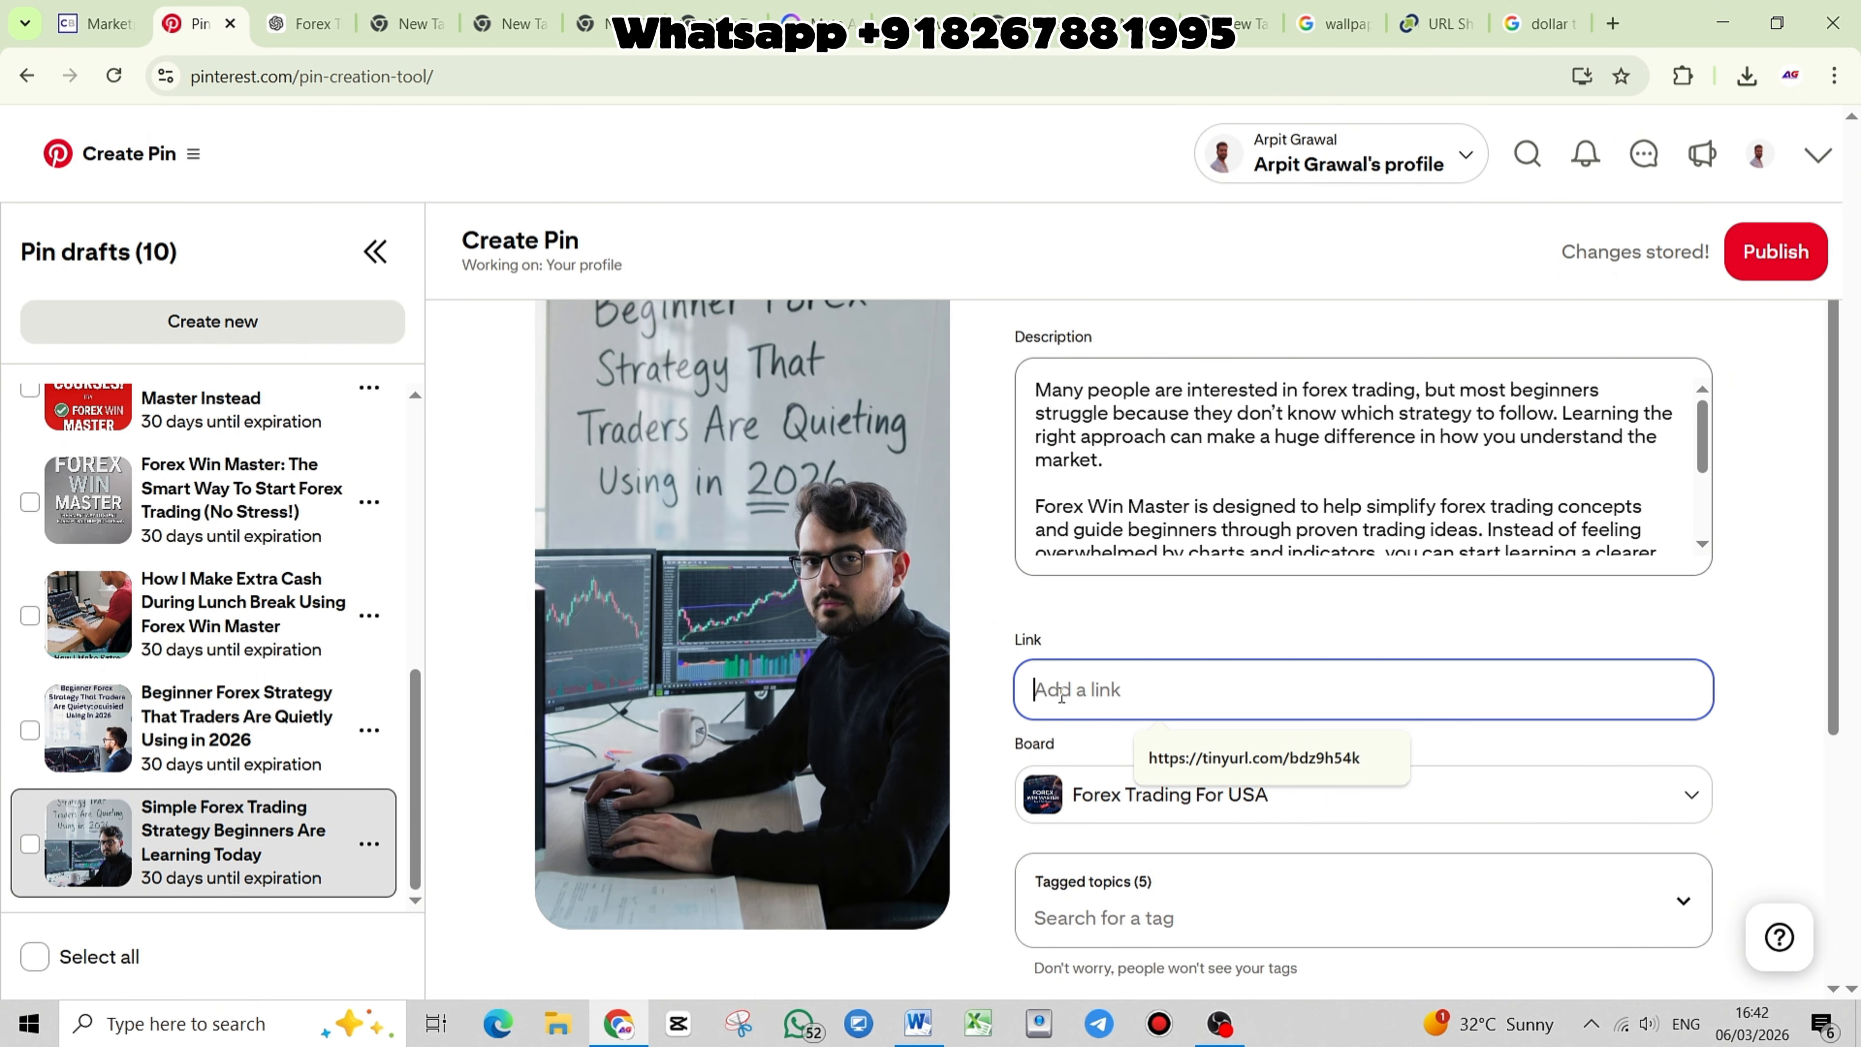
pyautogui.hotkey('ctrl', 'v')
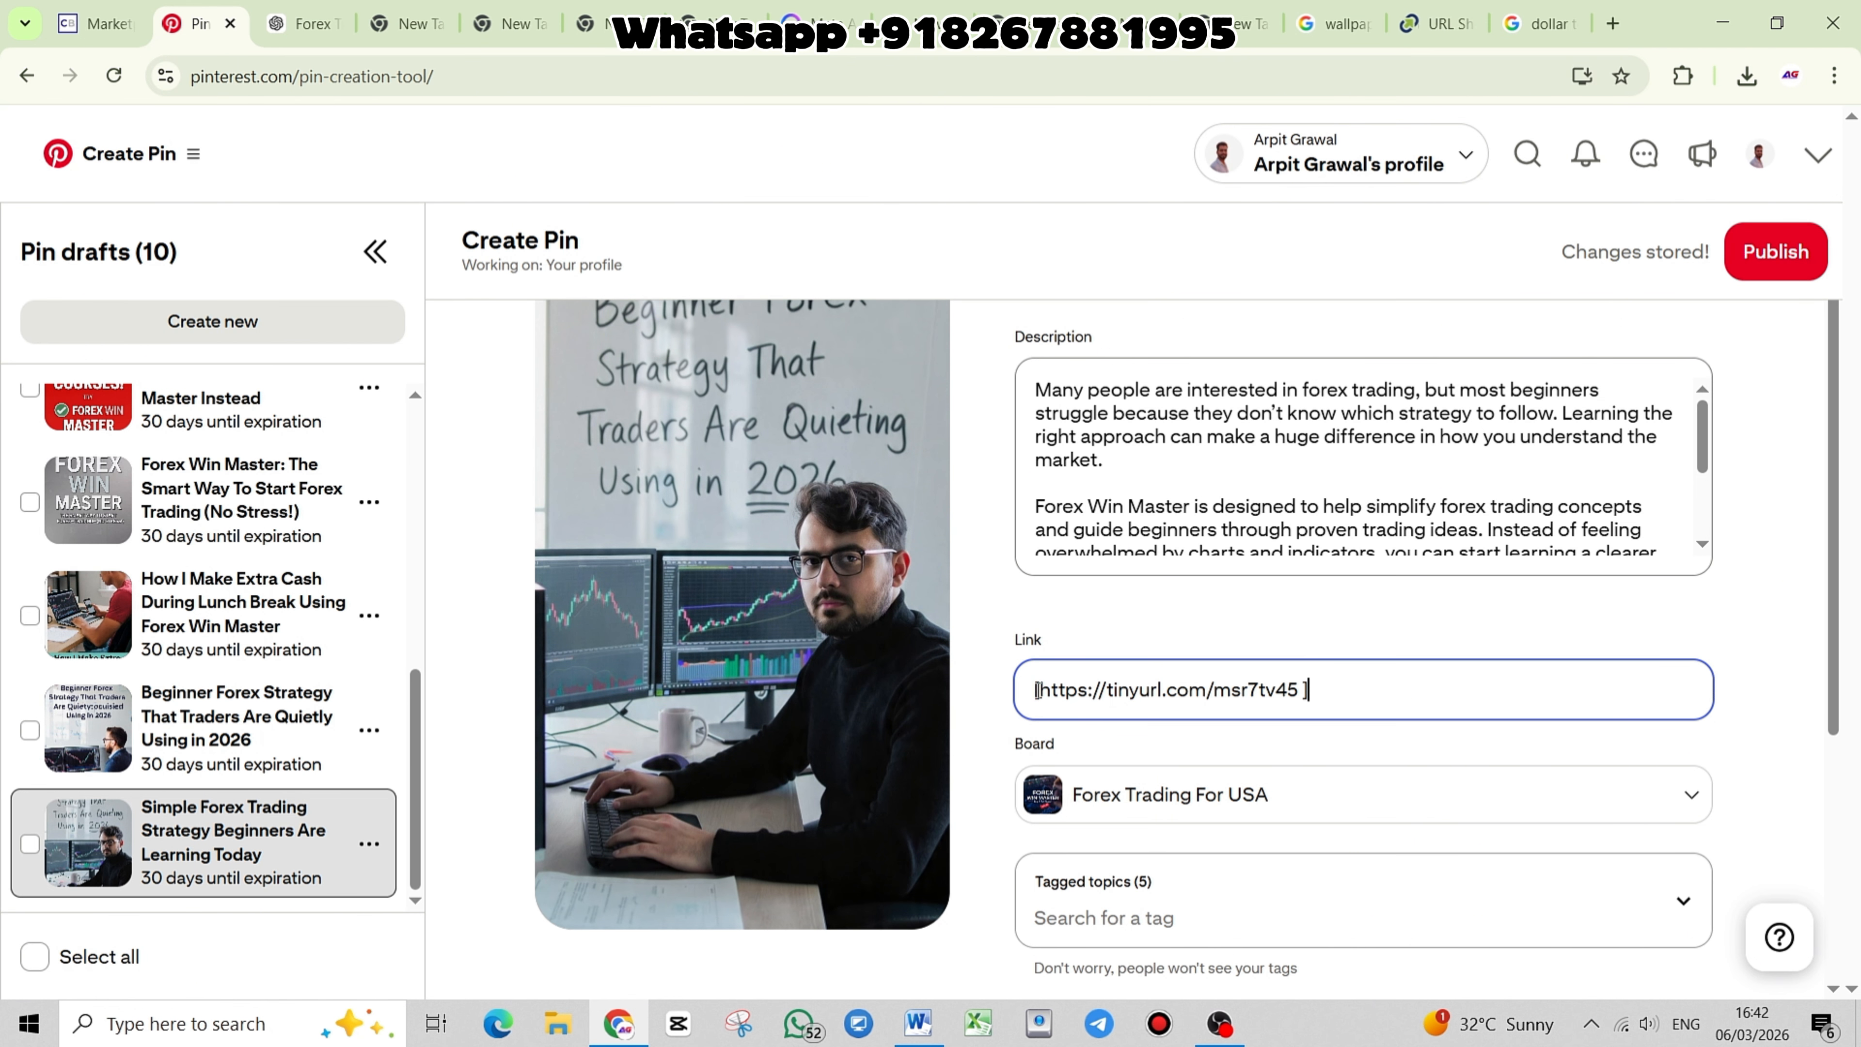
pyautogui.press('BackSpace')
pyautogui.click(1341, 701)
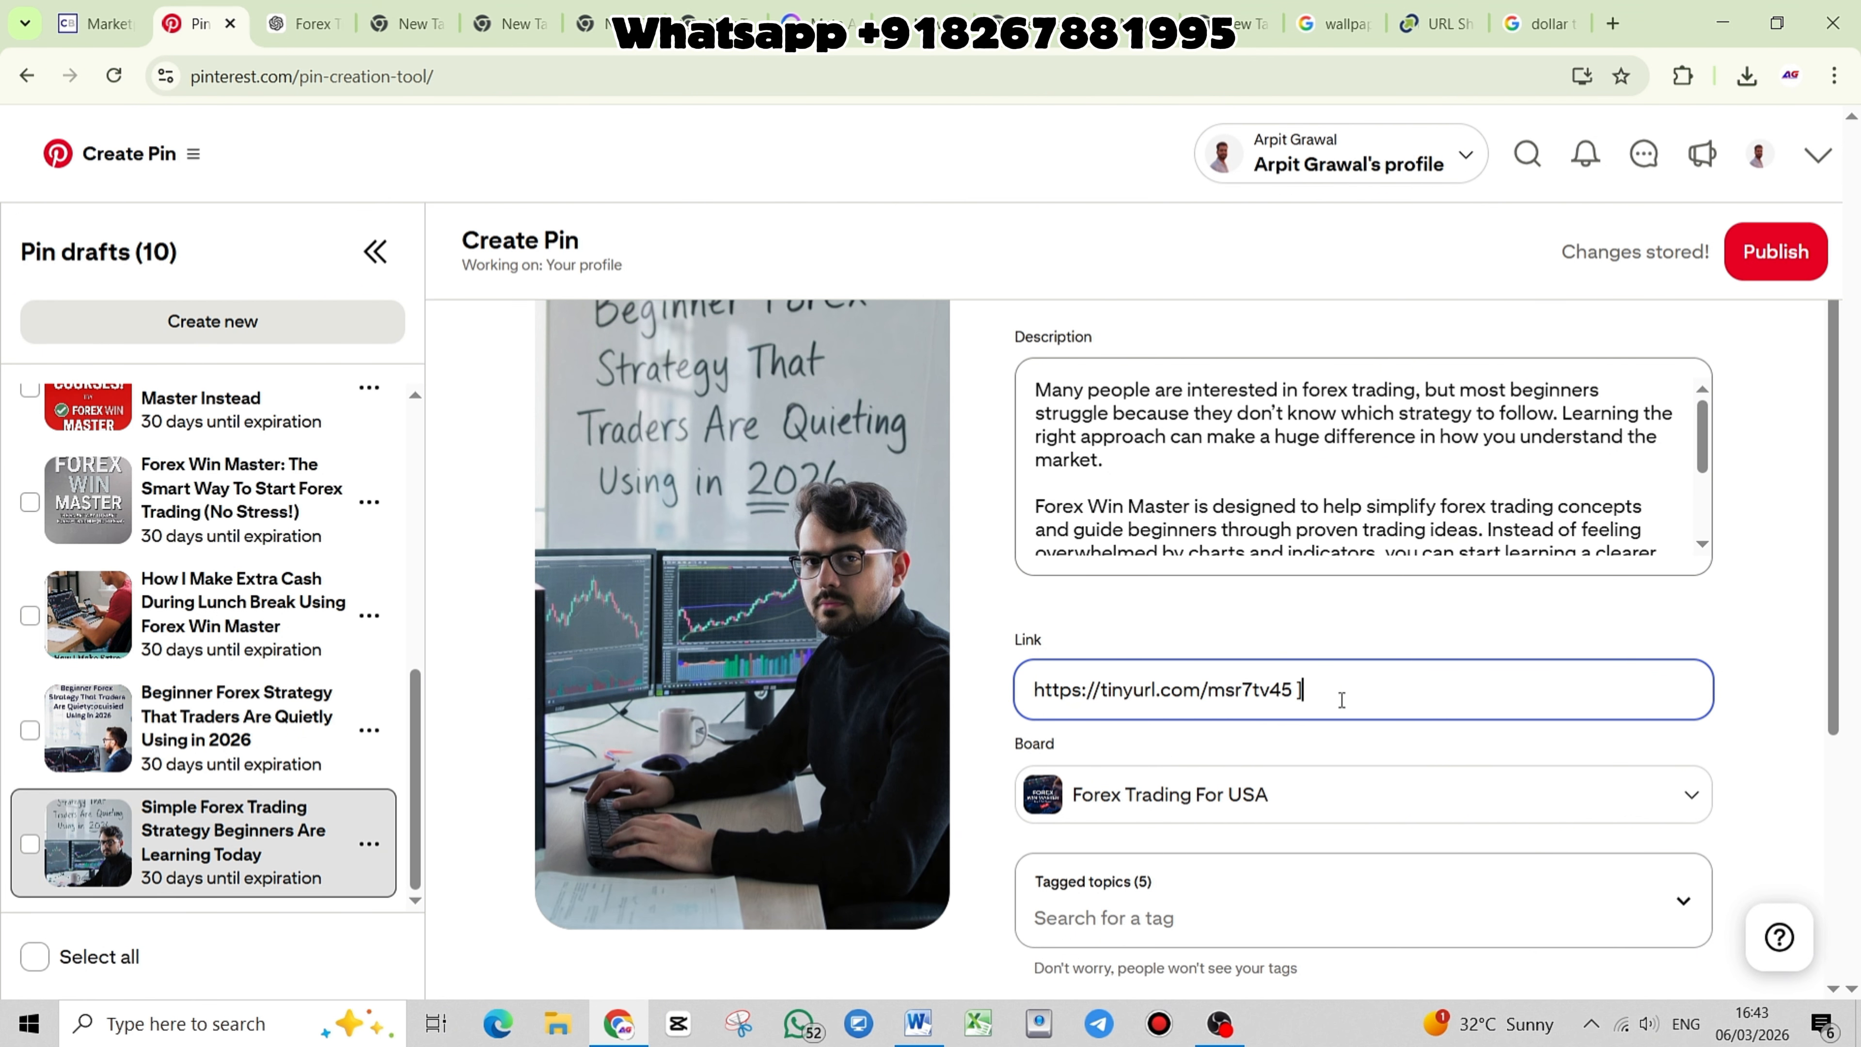
pyautogui.press('BackSpace')
pyautogui.press('BackSpace')
pyautogui.click(1329, 757)
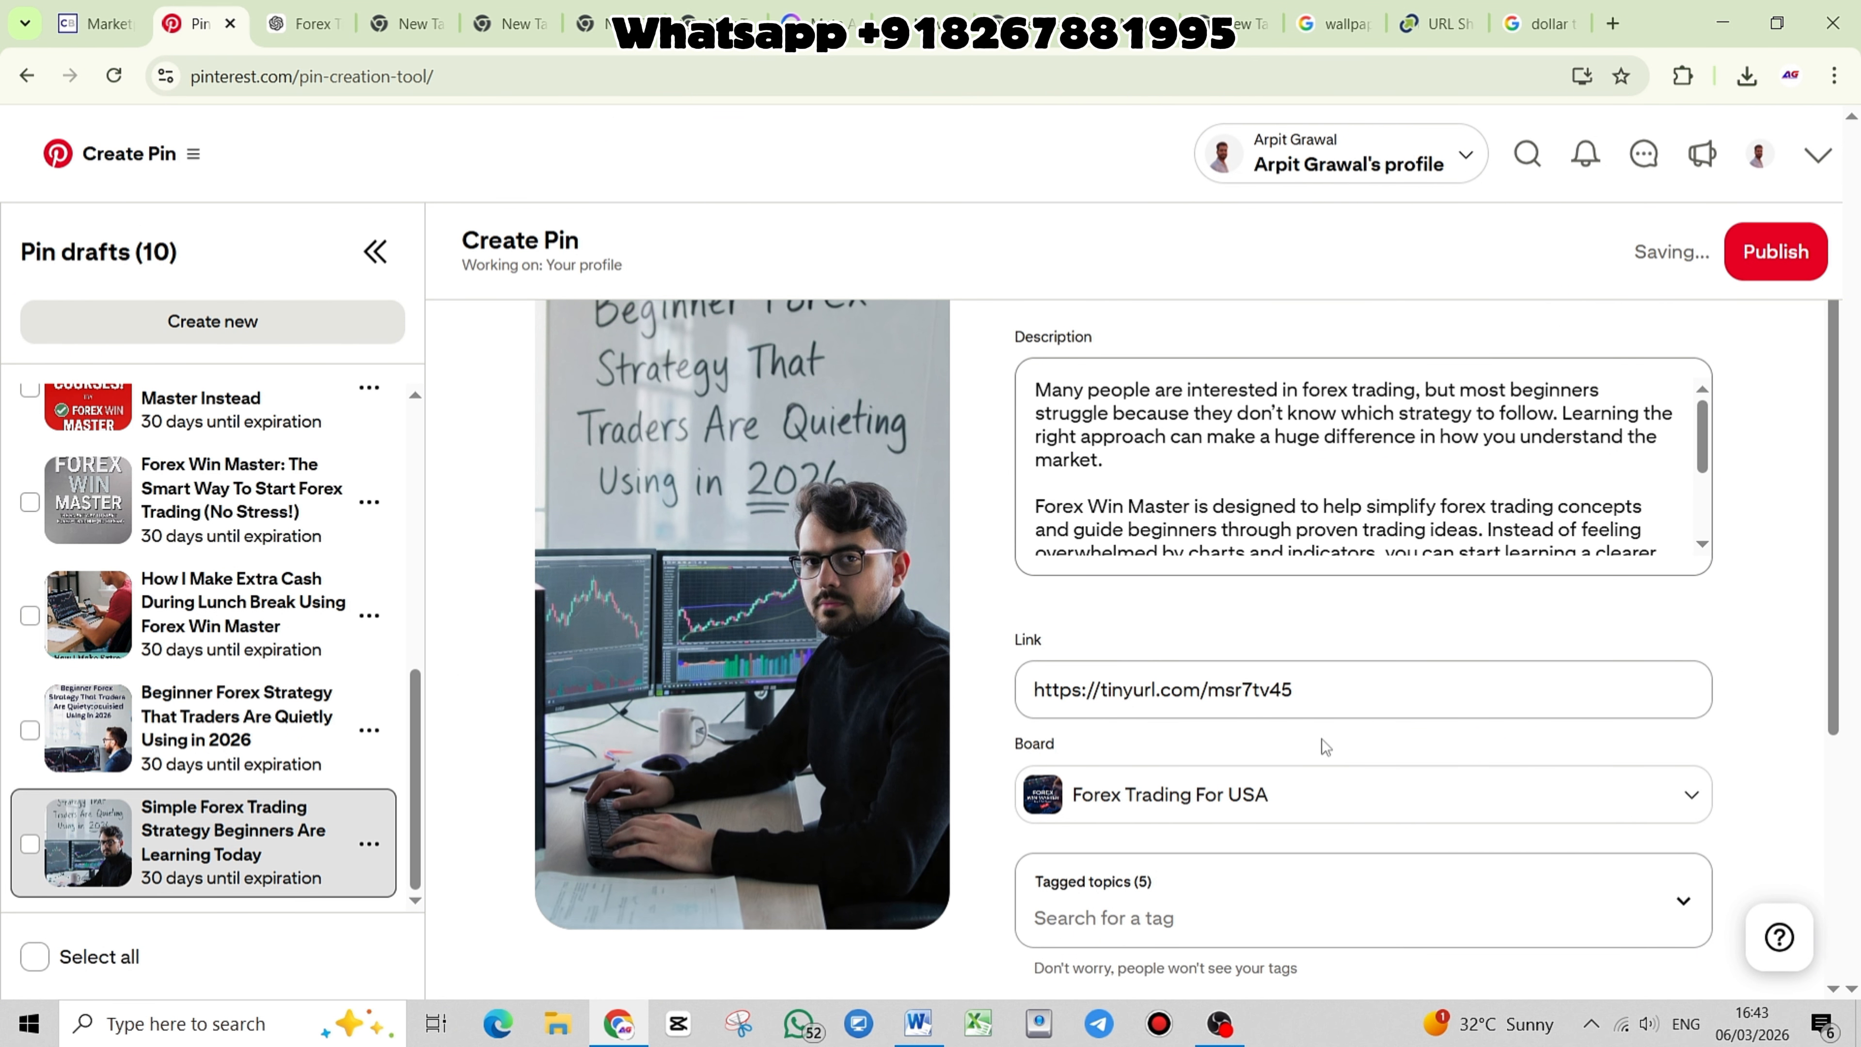
# Enable publishing the Pin at a later date and set it to 03/06/2026 at 06:30 PM
pyautogui.scroll(-2, 1245, 733)
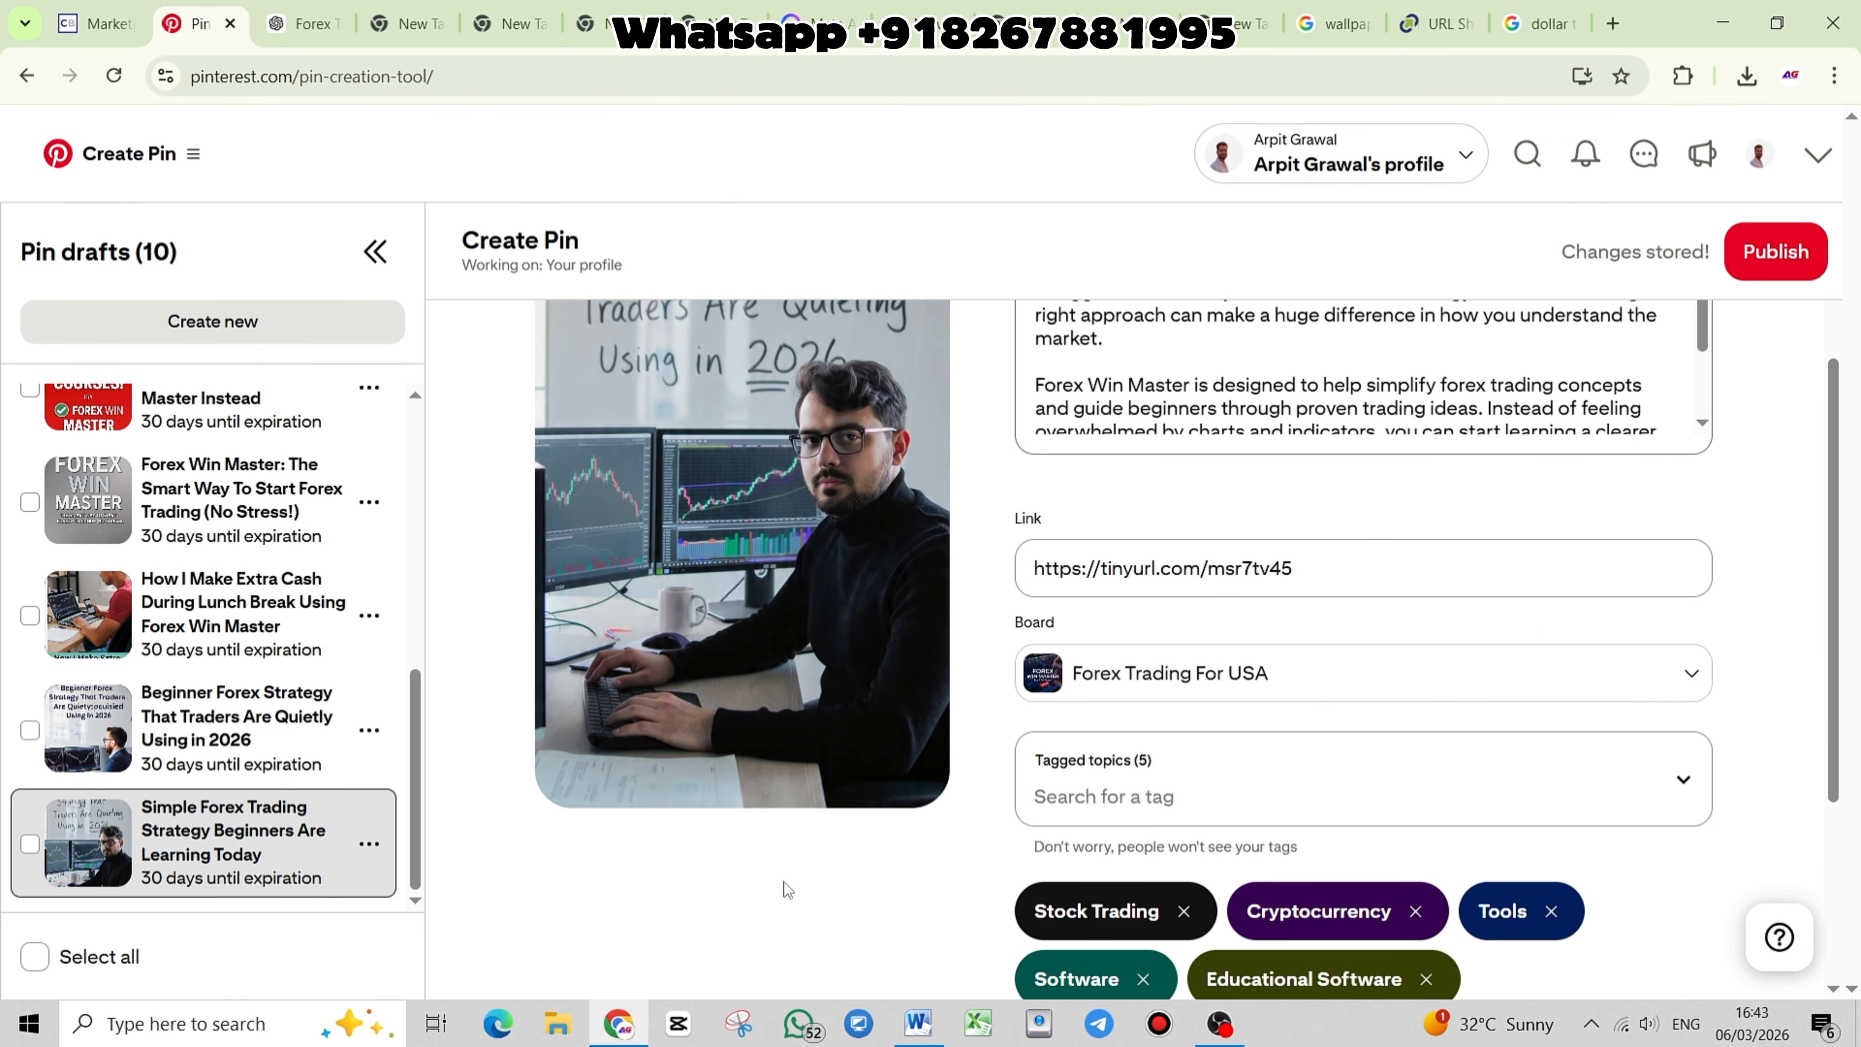
pyautogui.scroll(-4, 900, 869)
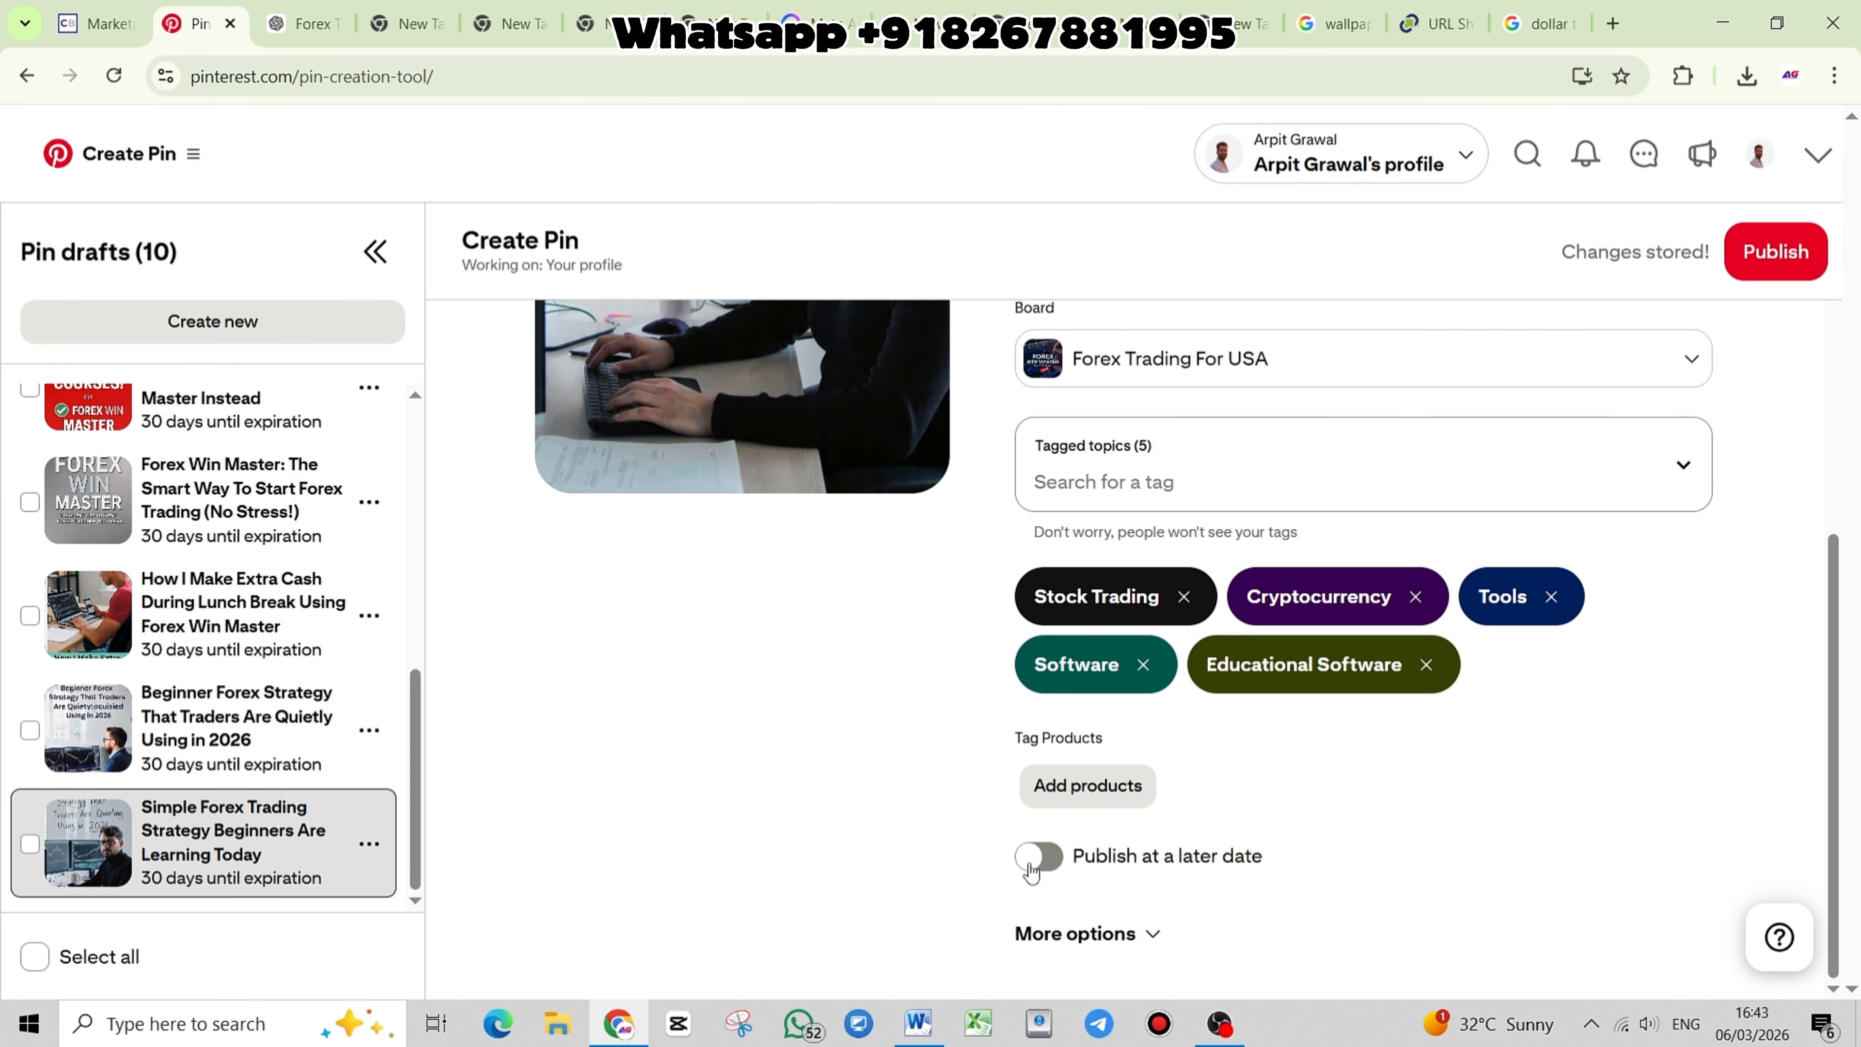
pyautogui.click(1070, 867)
pyautogui.scroll(-1, 1216, 852)
pyautogui.click(1199, 851)
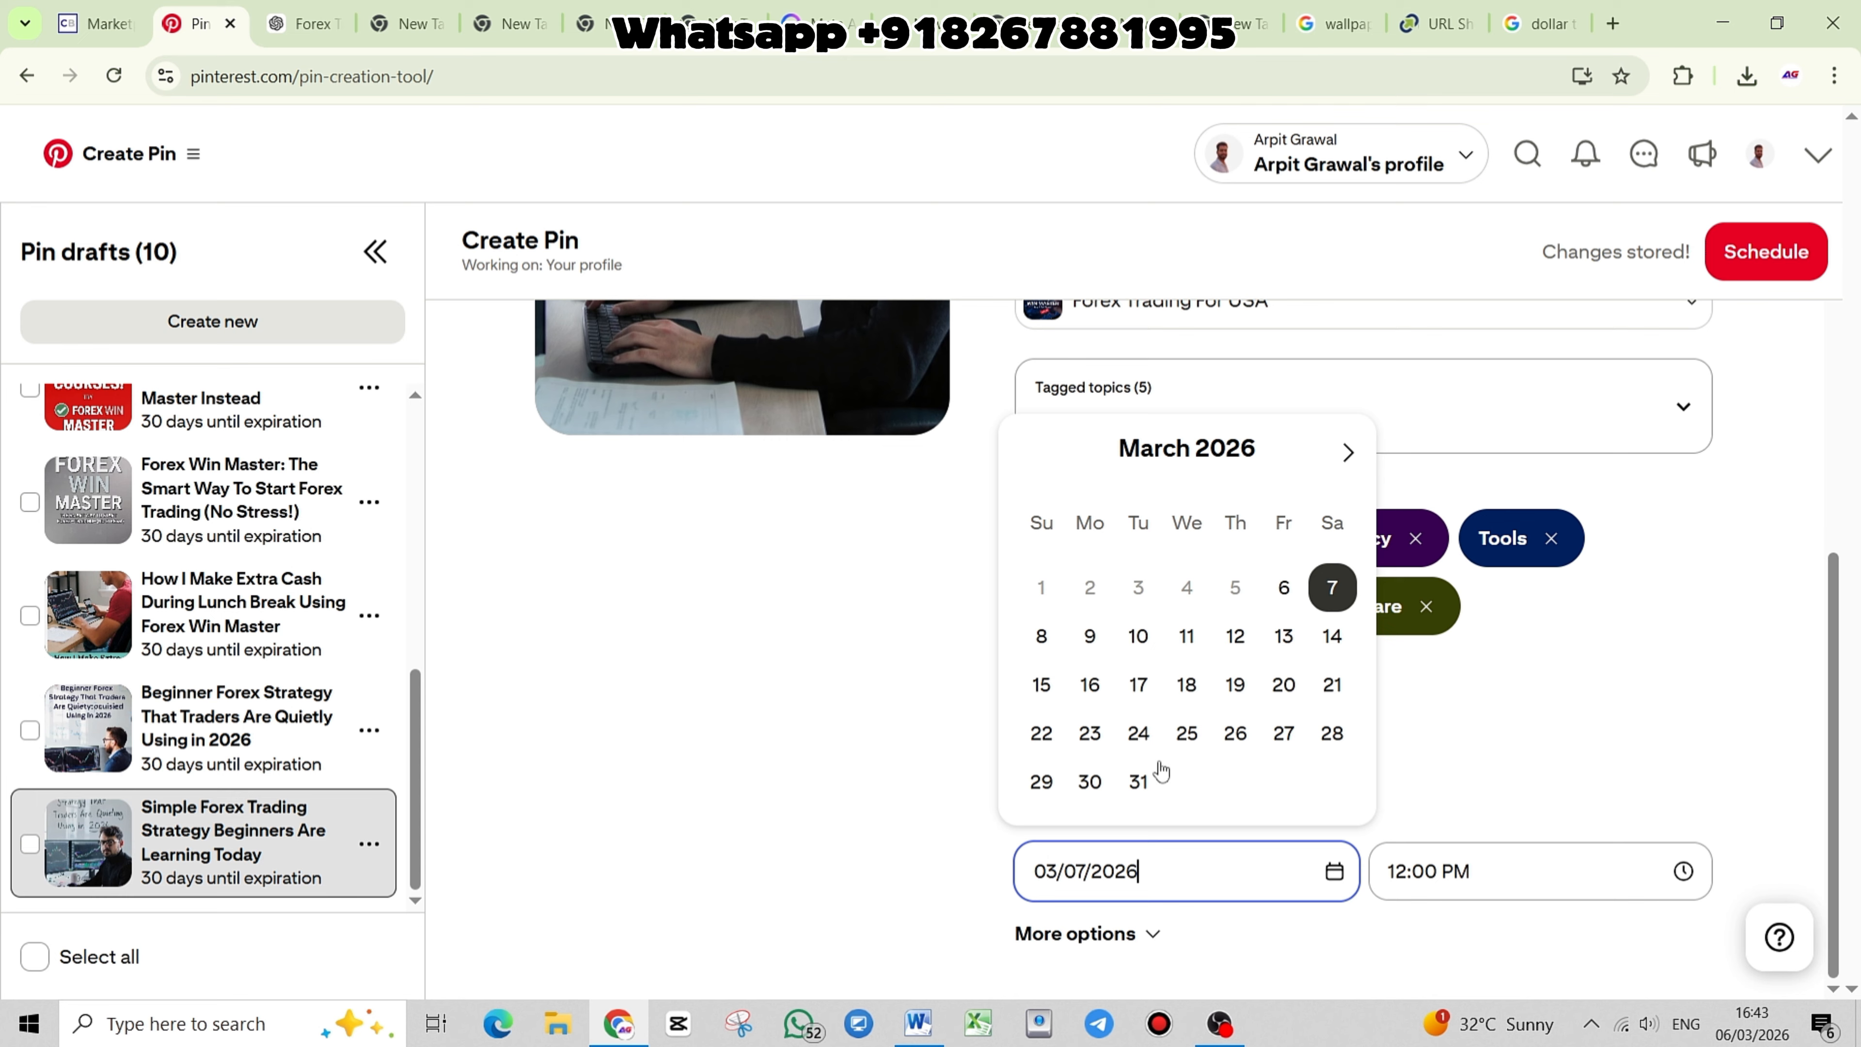
pyautogui.click(1278, 584)
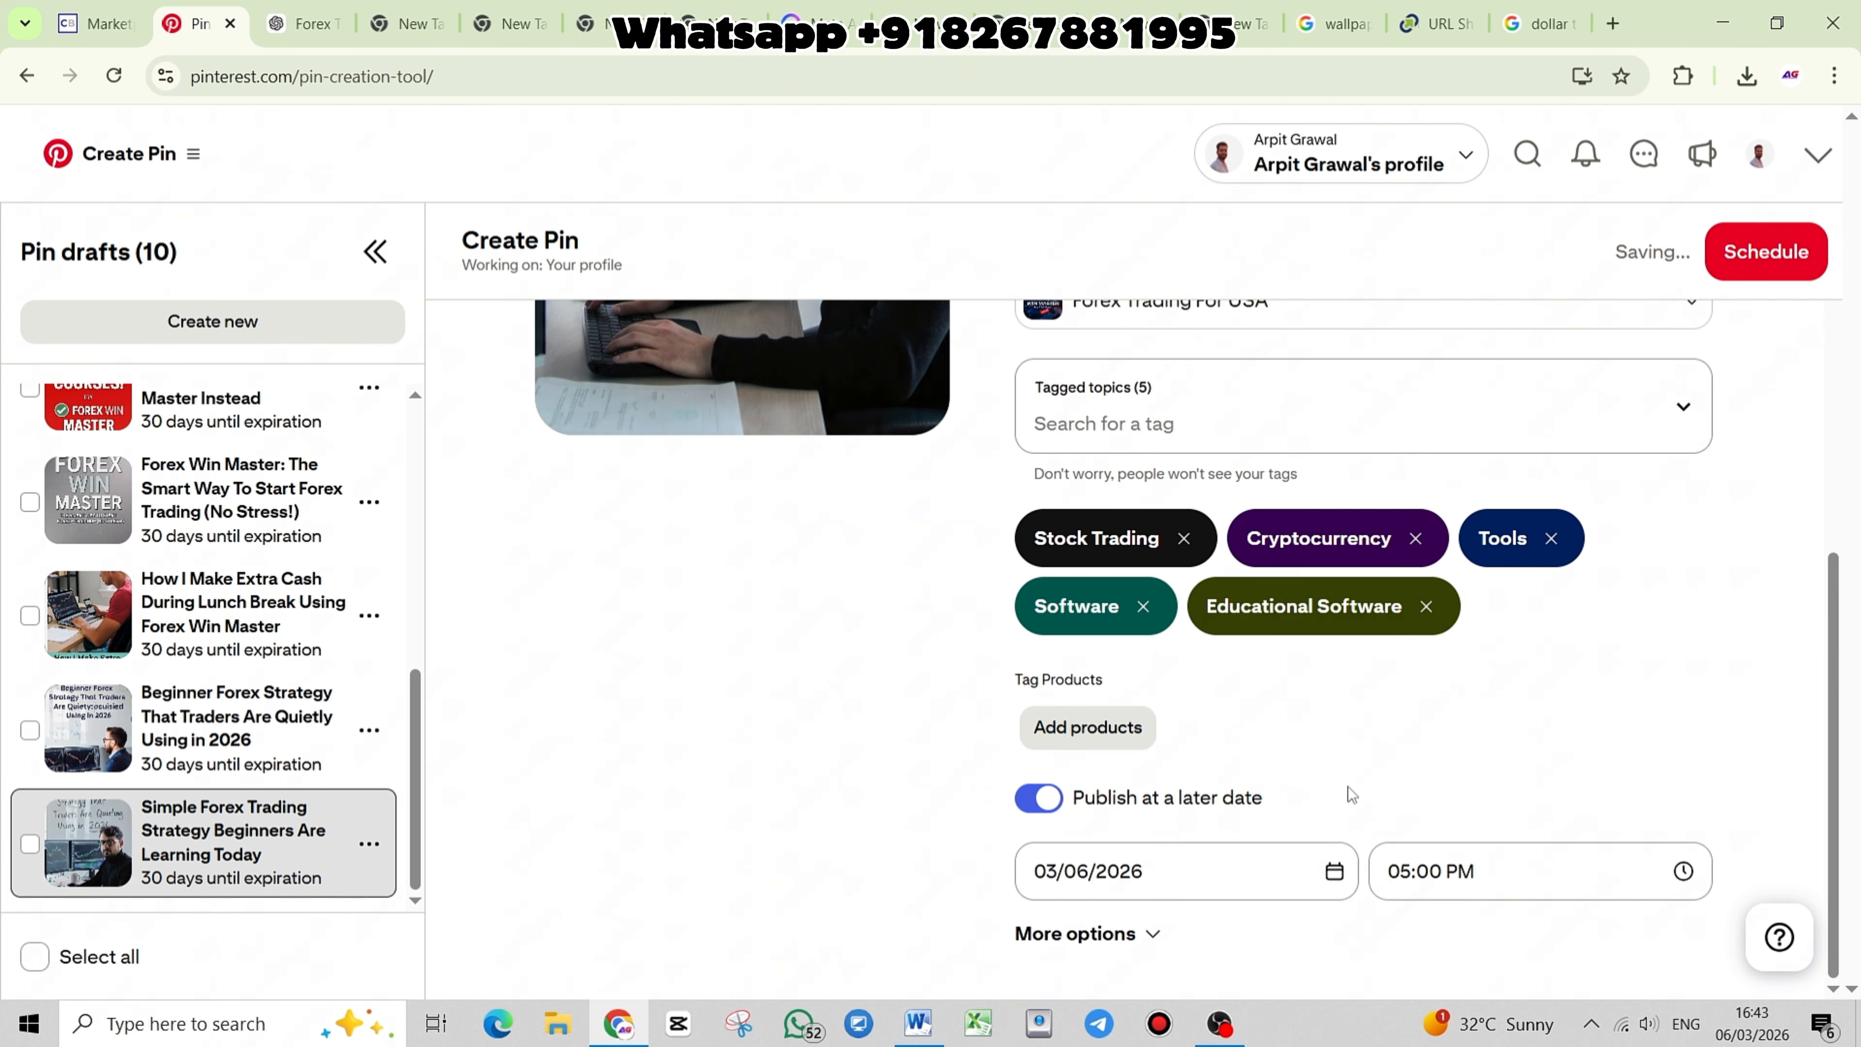
pyautogui.click(1441, 880)
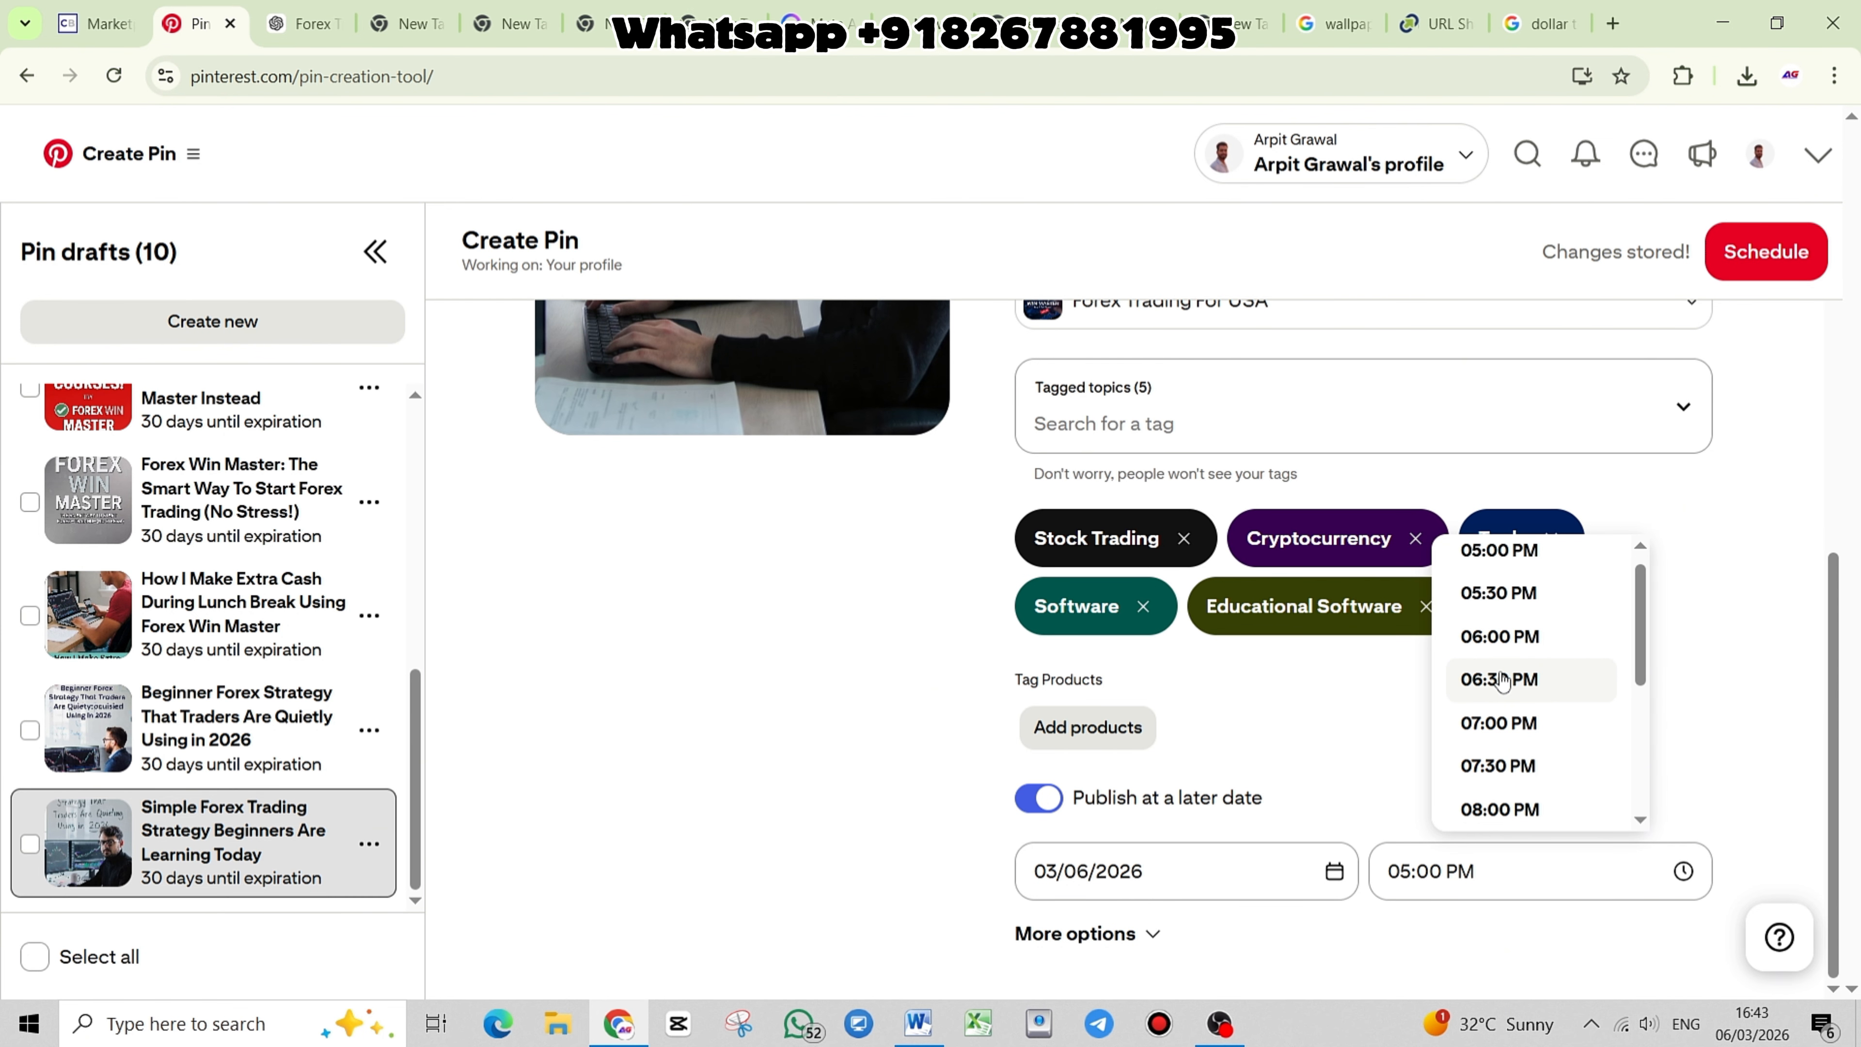
pyautogui.click(1502, 679)
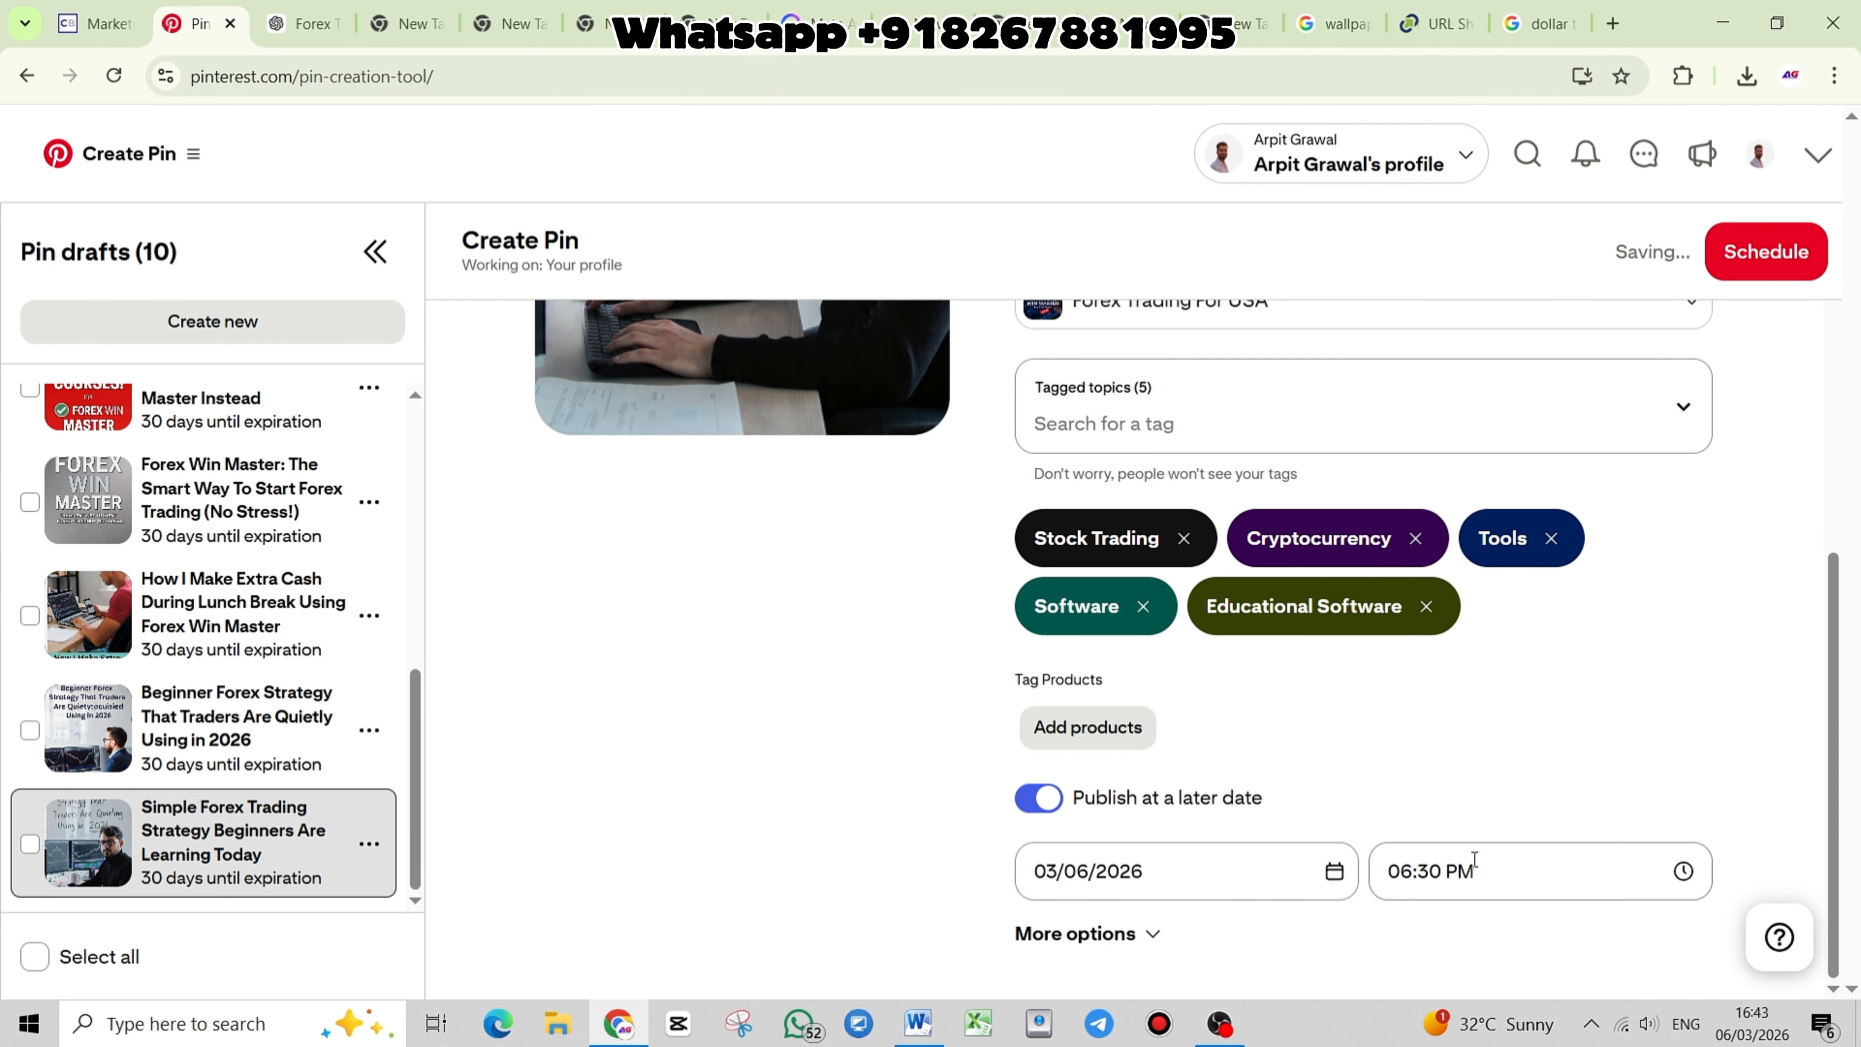
# Try 09:30 PM as the Pin's publishing time, and restore it to 06:30 PM
pyautogui.click(1459, 882)
pyautogui.scroll(-2, 1522, 733)
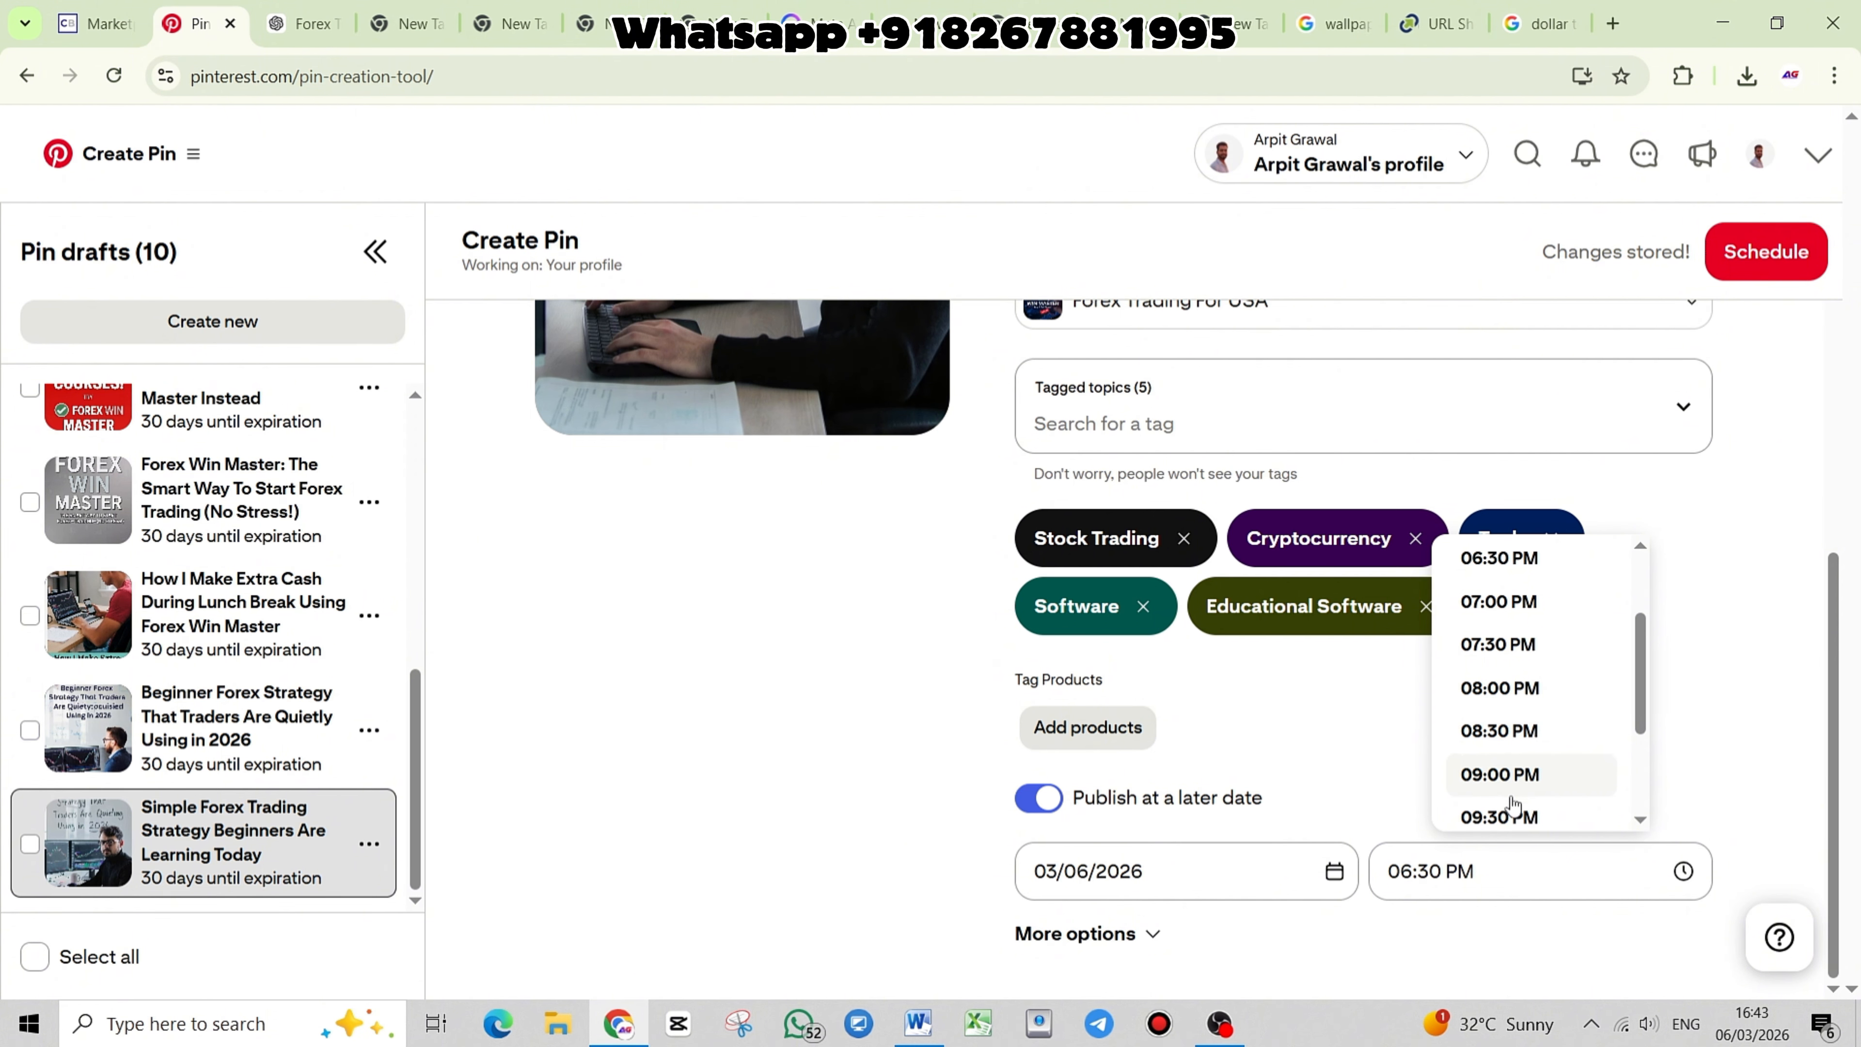
pyautogui.click(1509, 815)
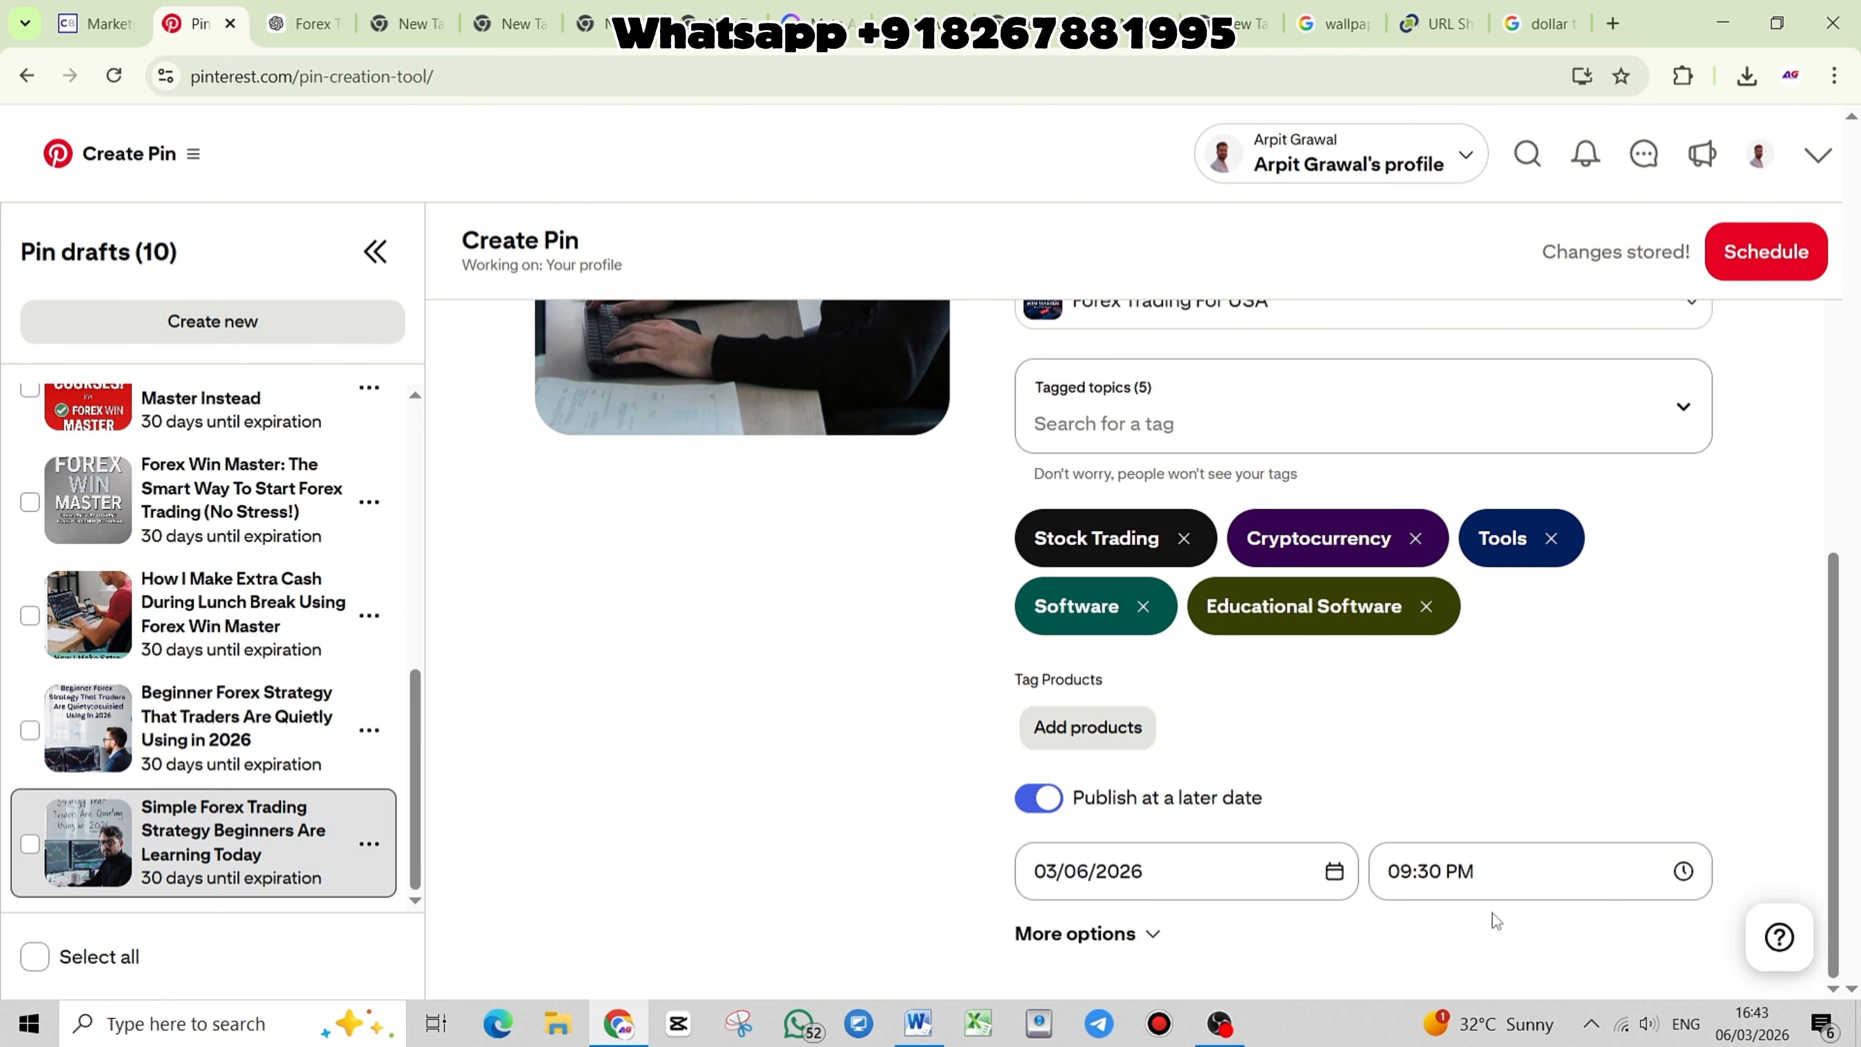
pyautogui.click(1493, 885)
pyautogui.click(1497, 681)
# Expand the Pin's additional options and set its publishing date to 03/13/2026
pyautogui.click(1374, 939)
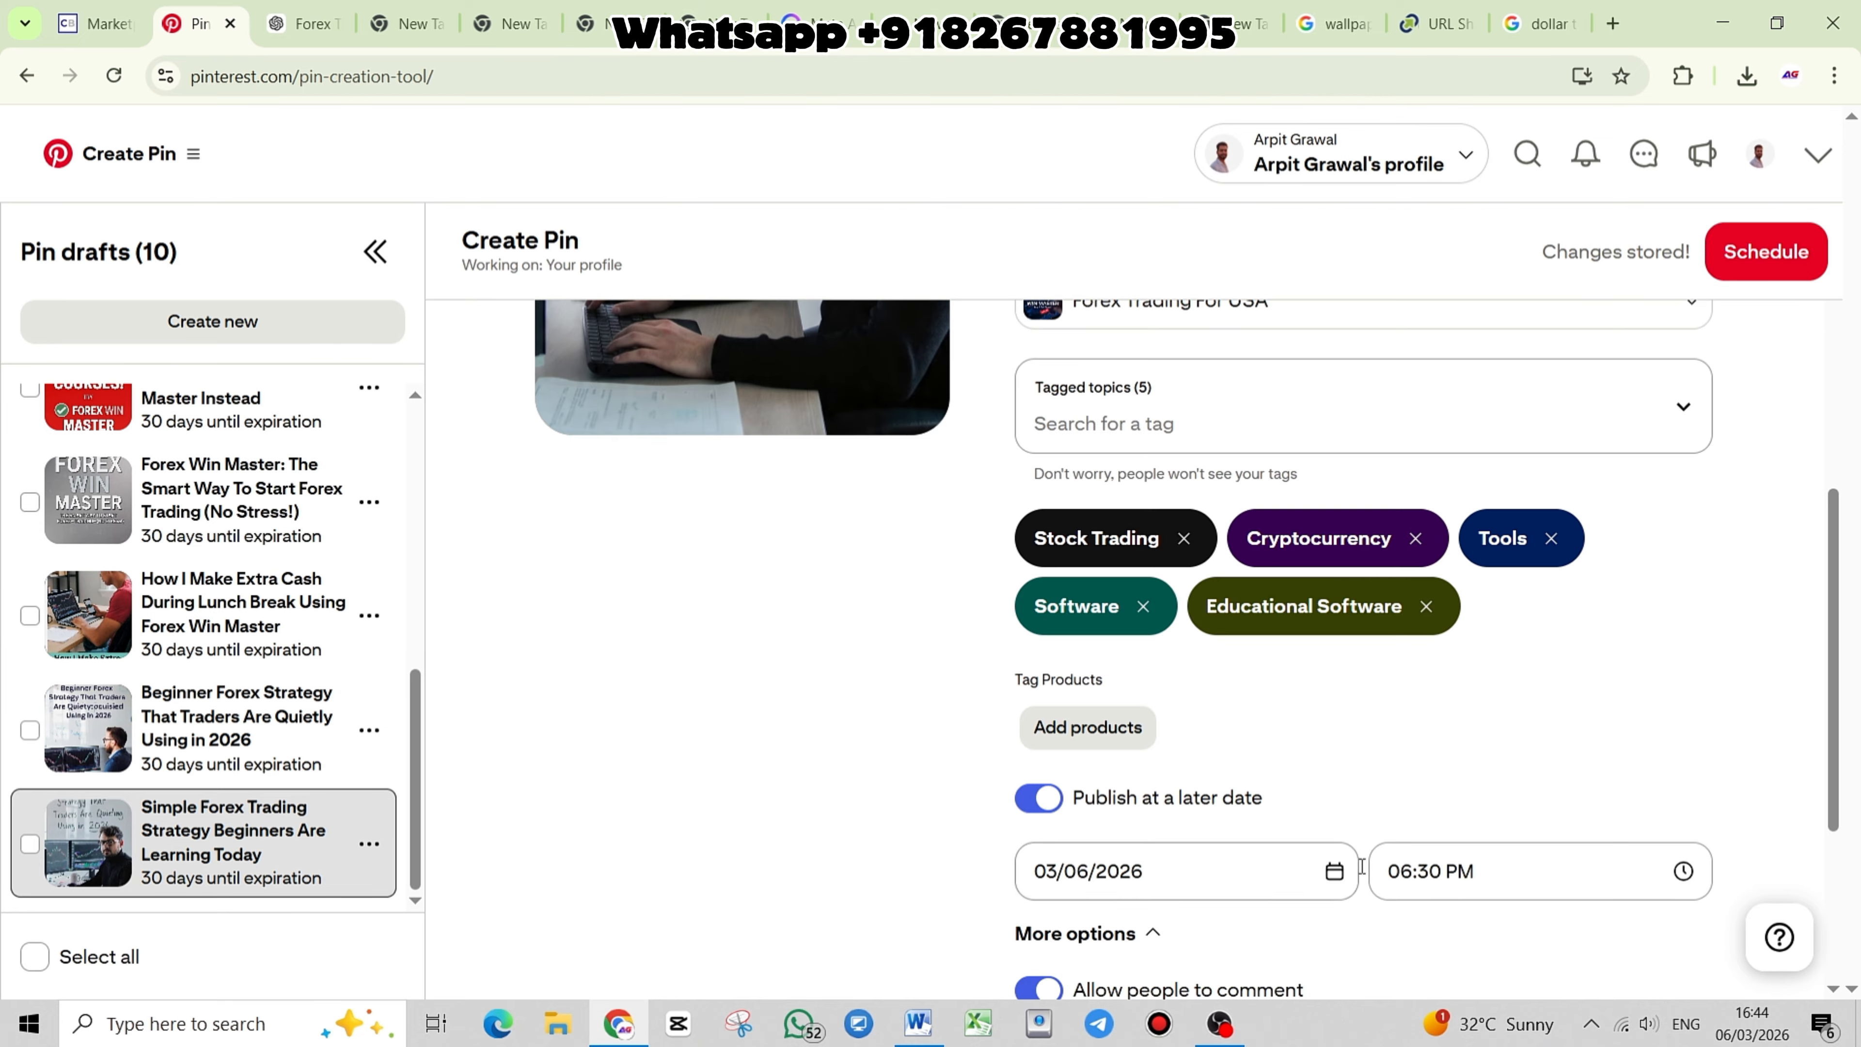
pyautogui.scroll(-4, 1429, 850)
pyautogui.scroll(1, 1419, 770)
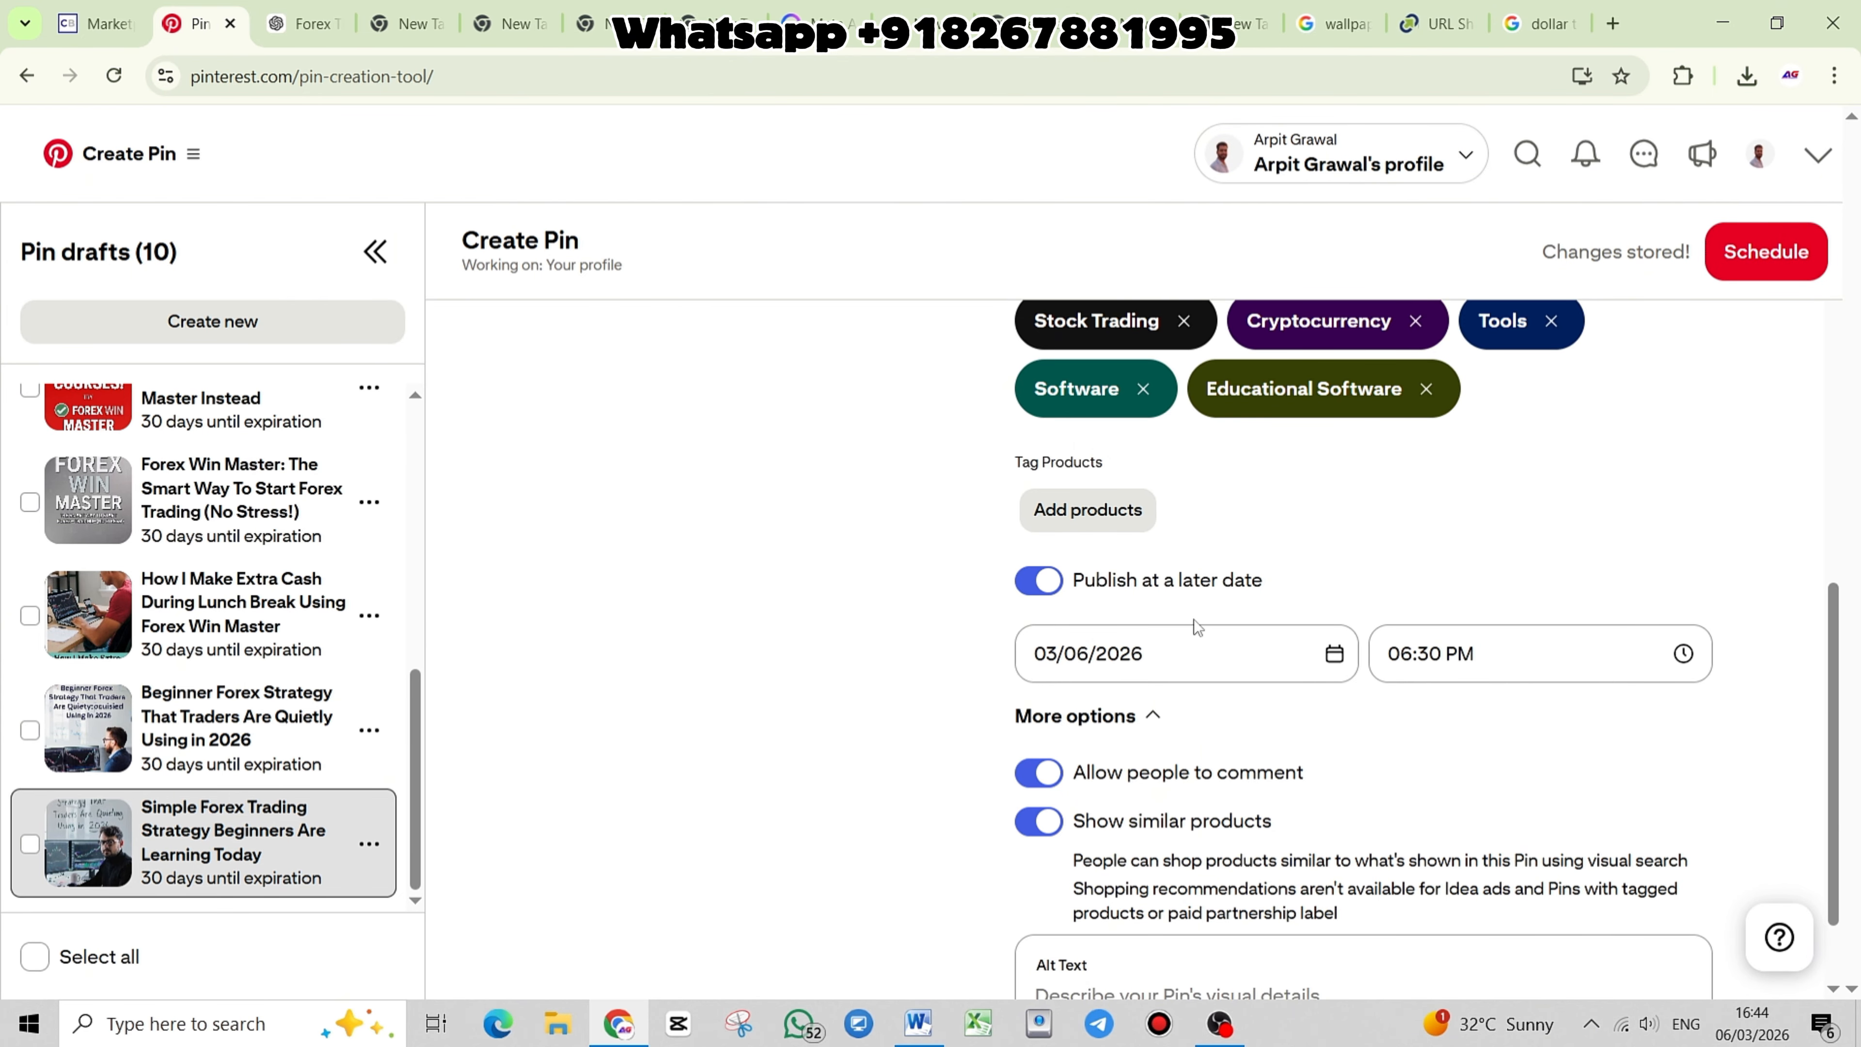
pyautogui.click(1196, 645)
pyautogui.click(1289, 425)
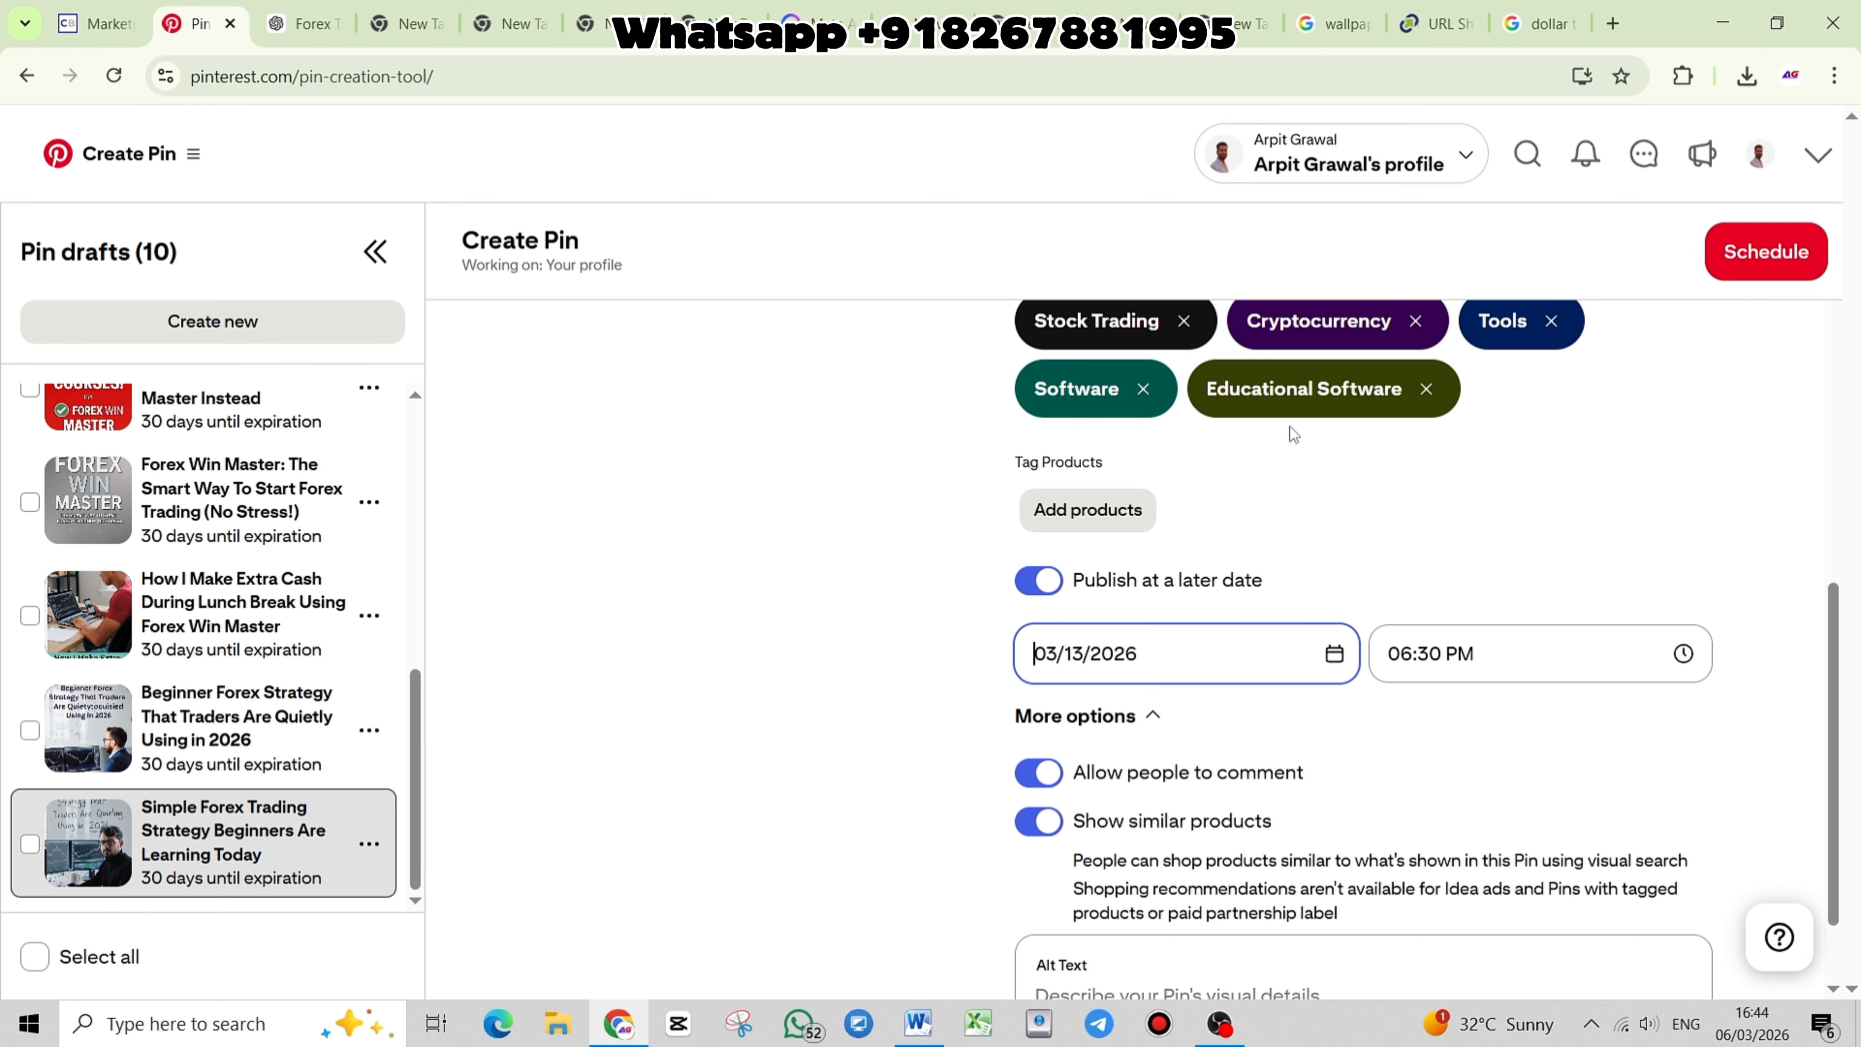
pyautogui.click(1596, 563)
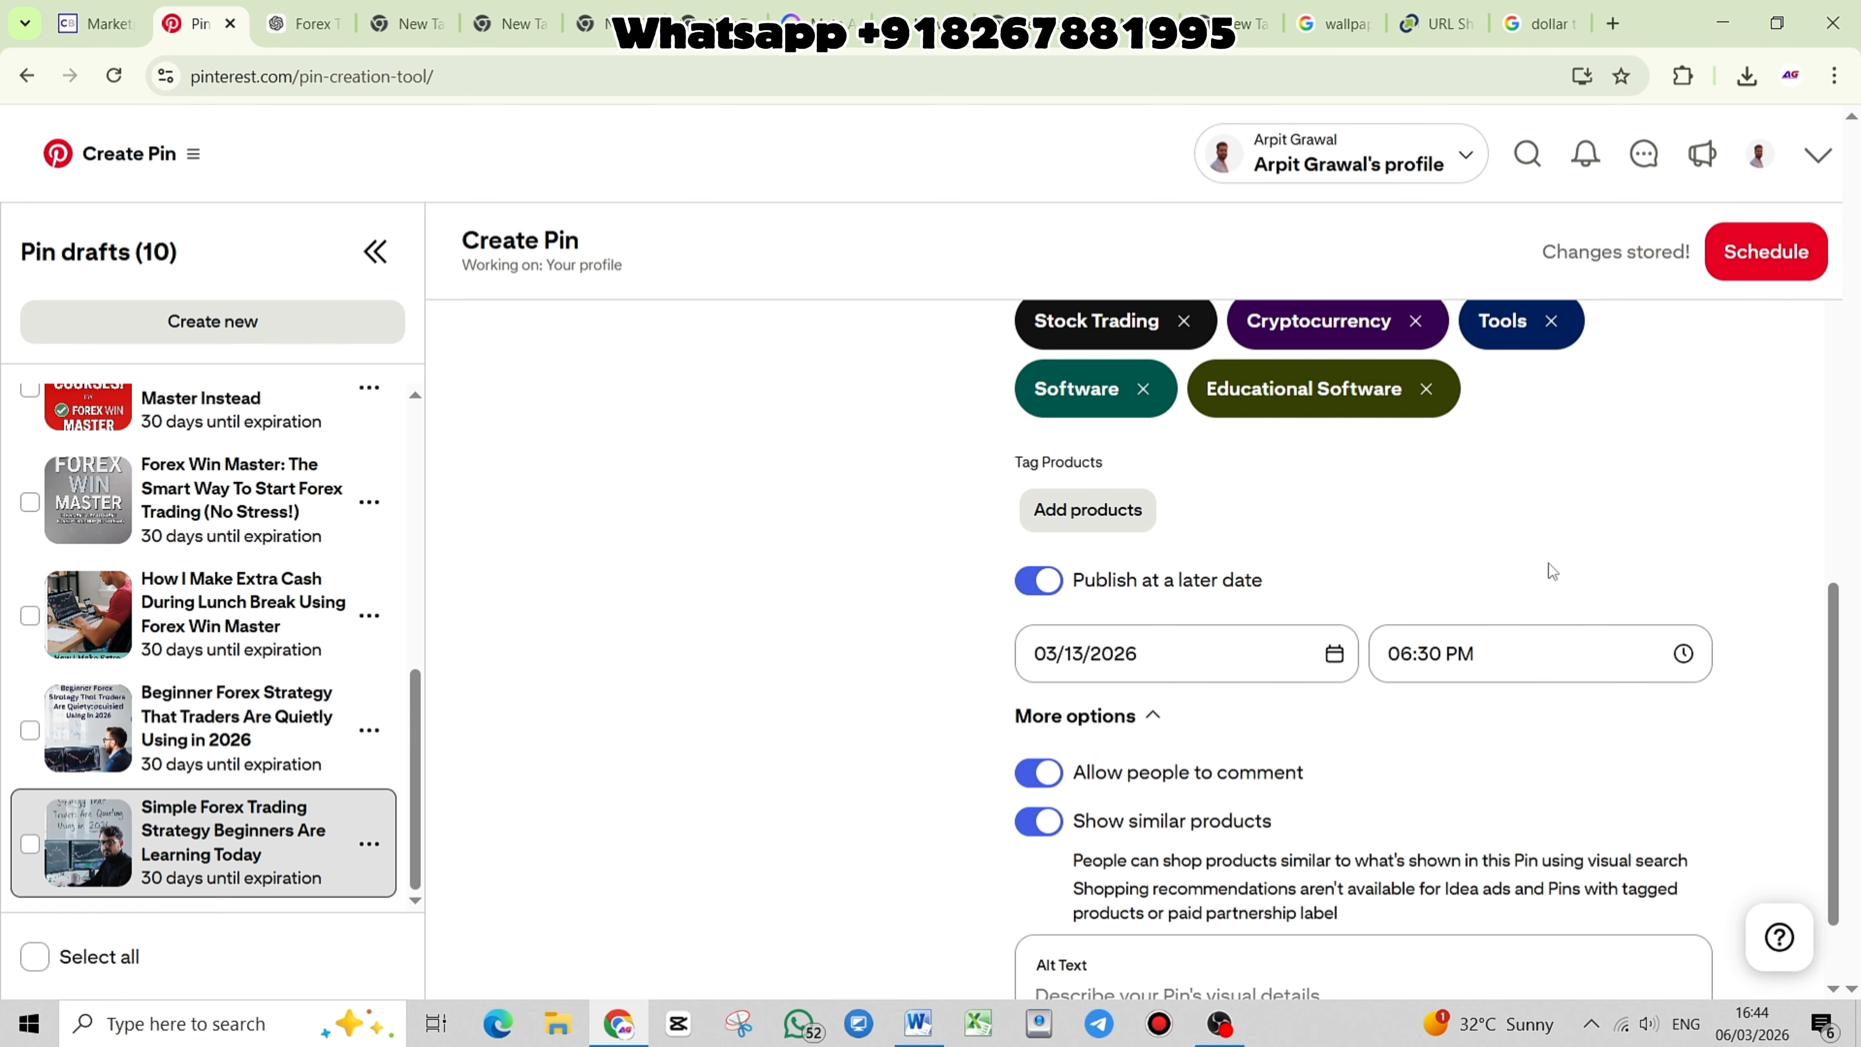
# Schedule the Pin for Mar 13 at 06:30 PM and confirm the scheduling
pyautogui.click(1731, 270)
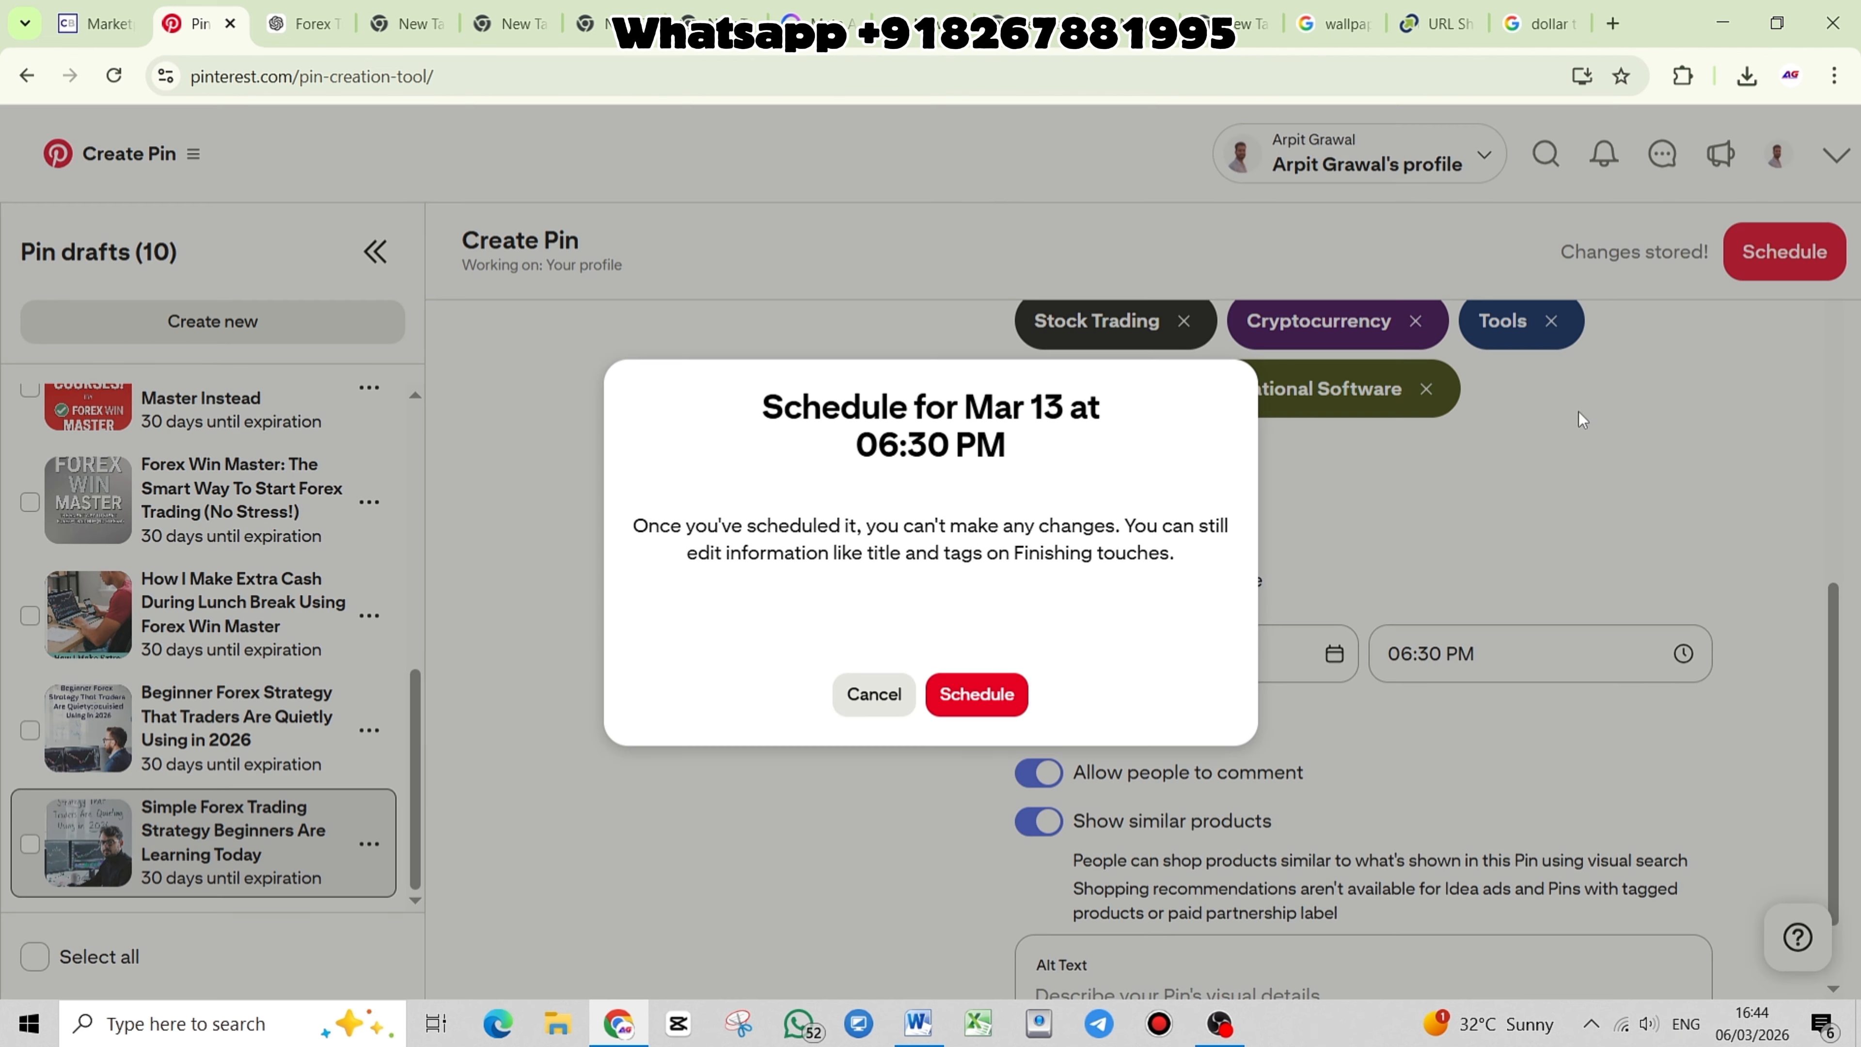
pyautogui.moveTo(743, 409); pyautogui.dragTo(1060, 469)
pyautogui.click(941, 451)
pyautogui.click(989, 700)
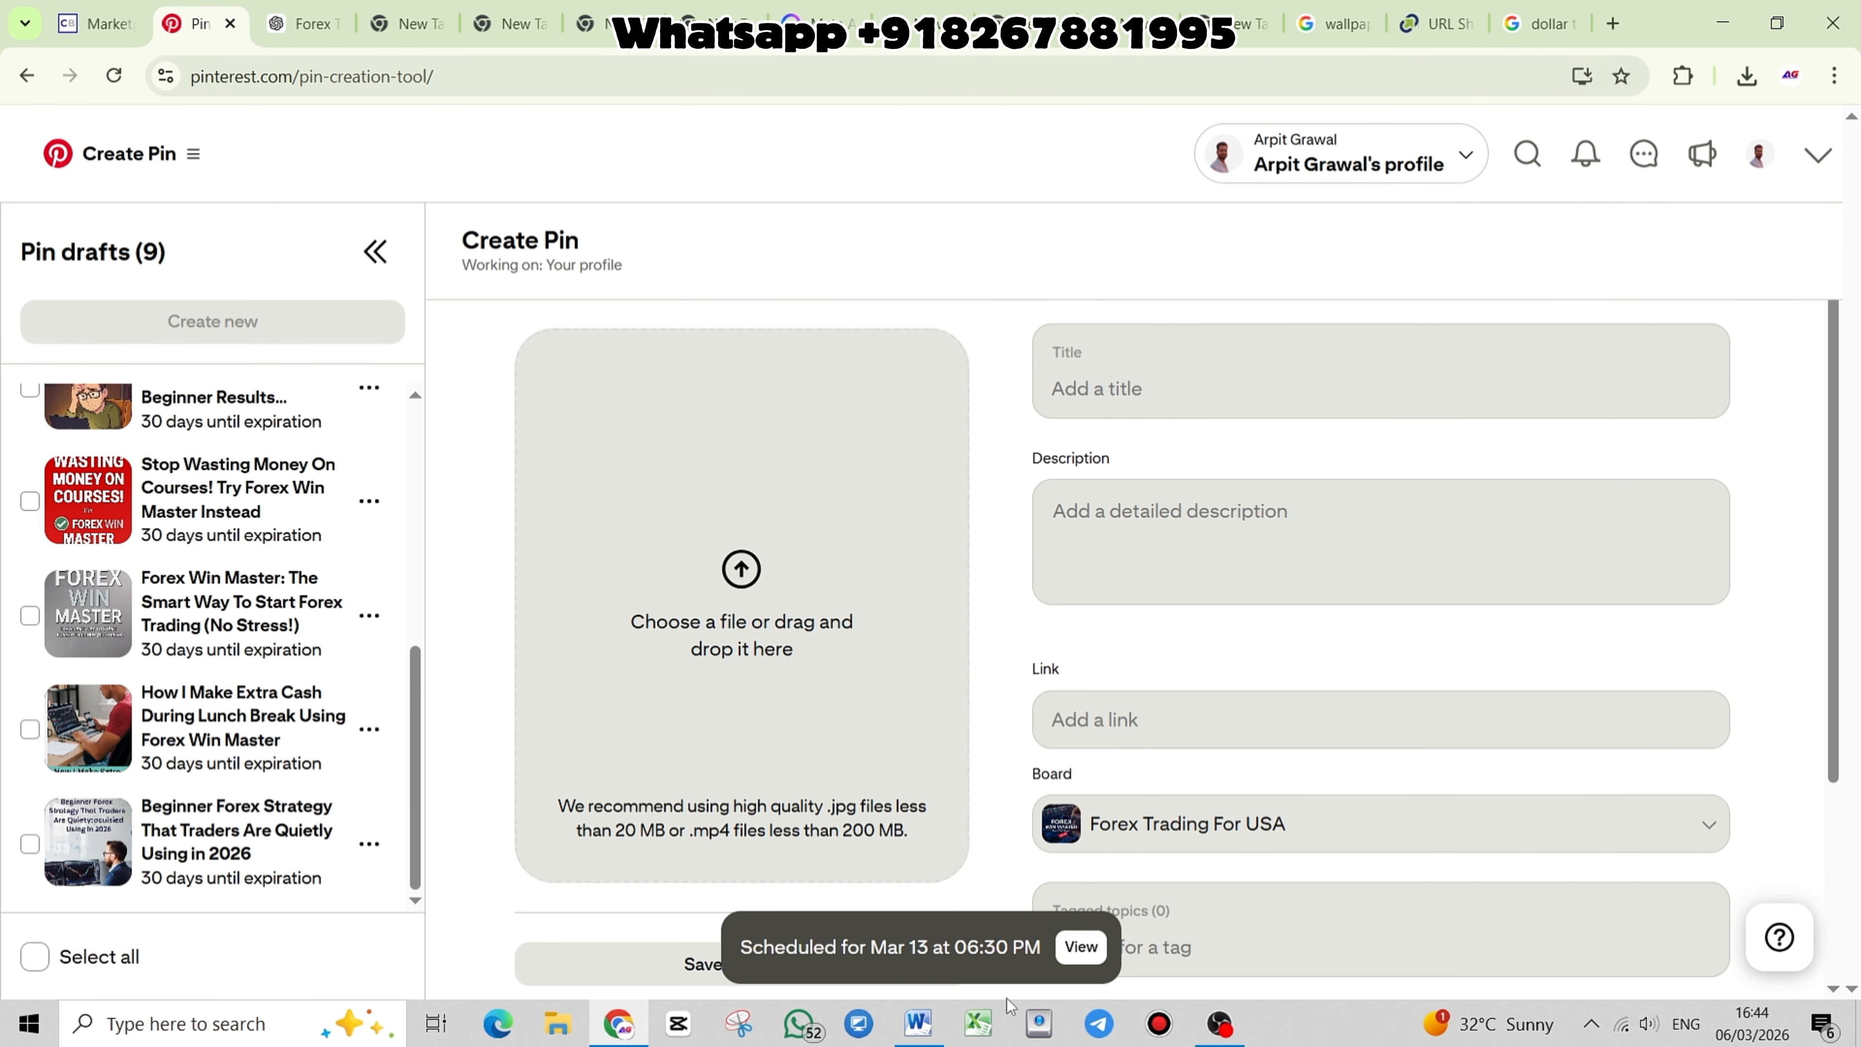
# View the scheduled Pins page and examine the Pin count and the newly scheduled Pin
pyautogui.click(1081, 947)
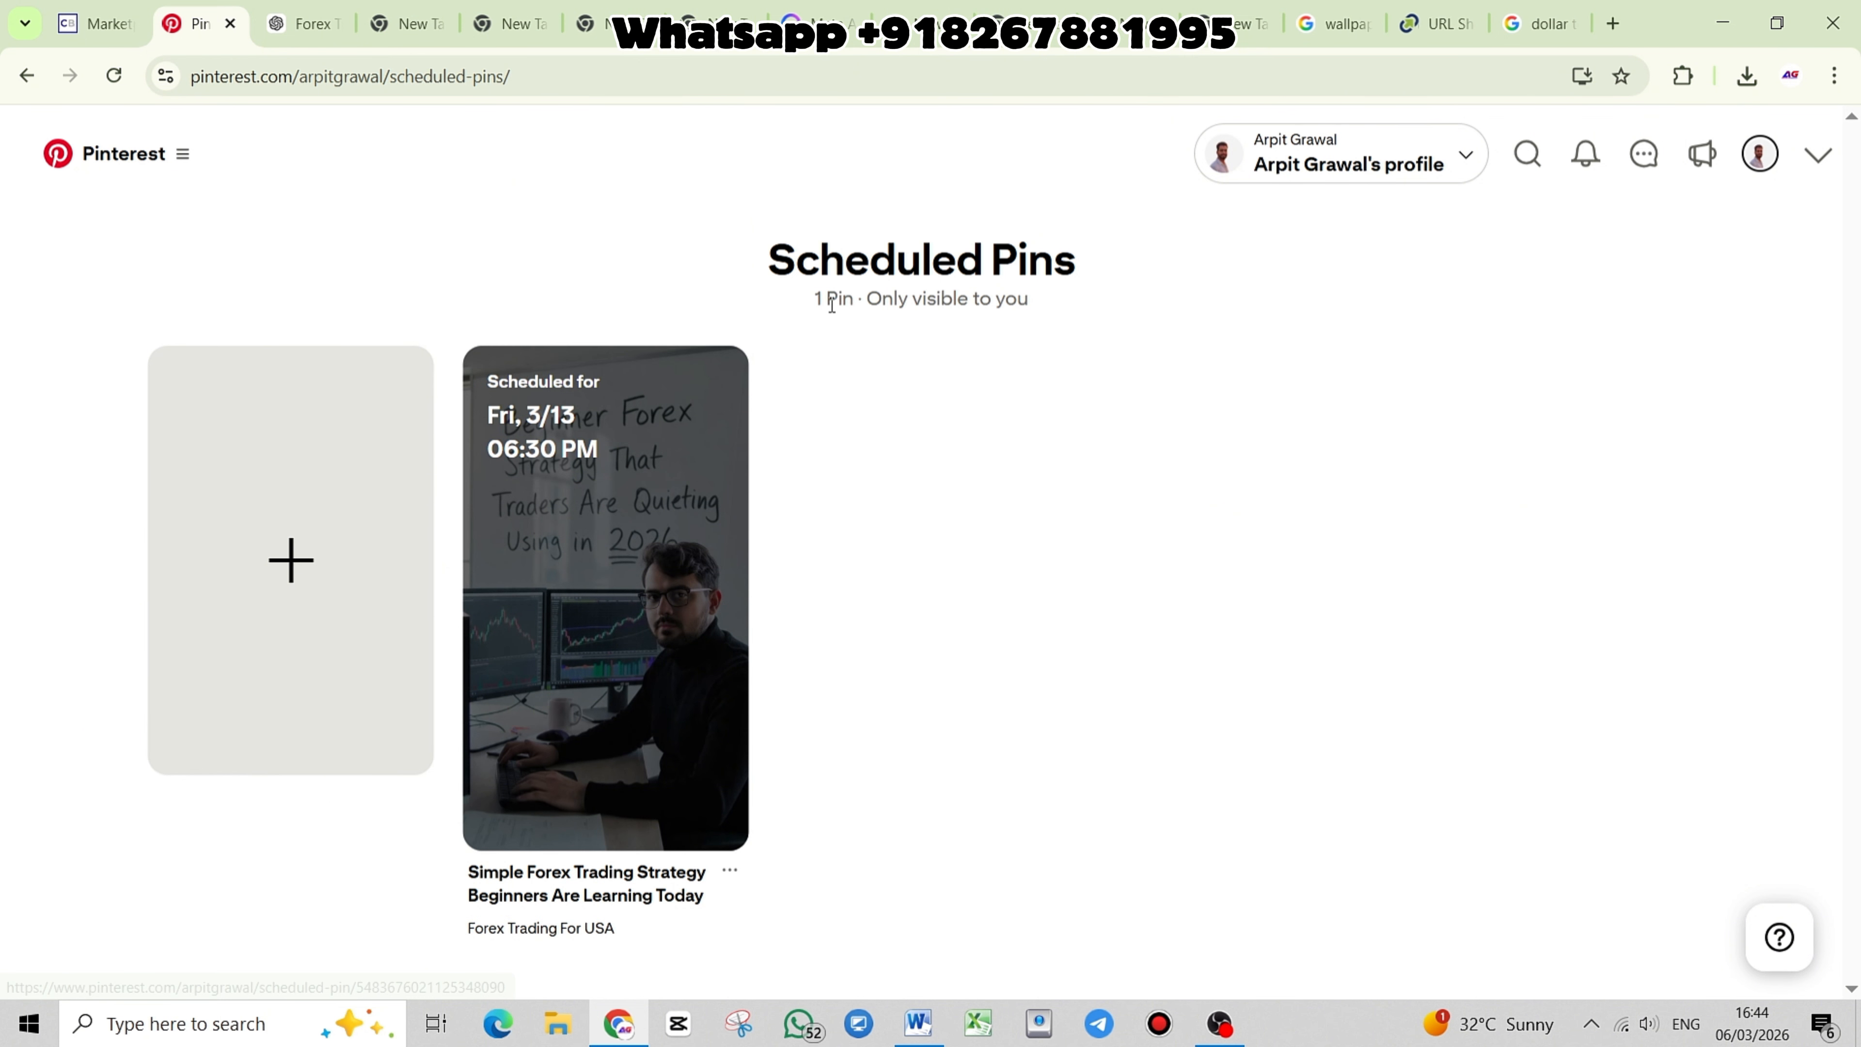
pyautogui.moveTo(814, 299); pyautogui.dragTo(857, 299)
pyautogui.click(856, 435)
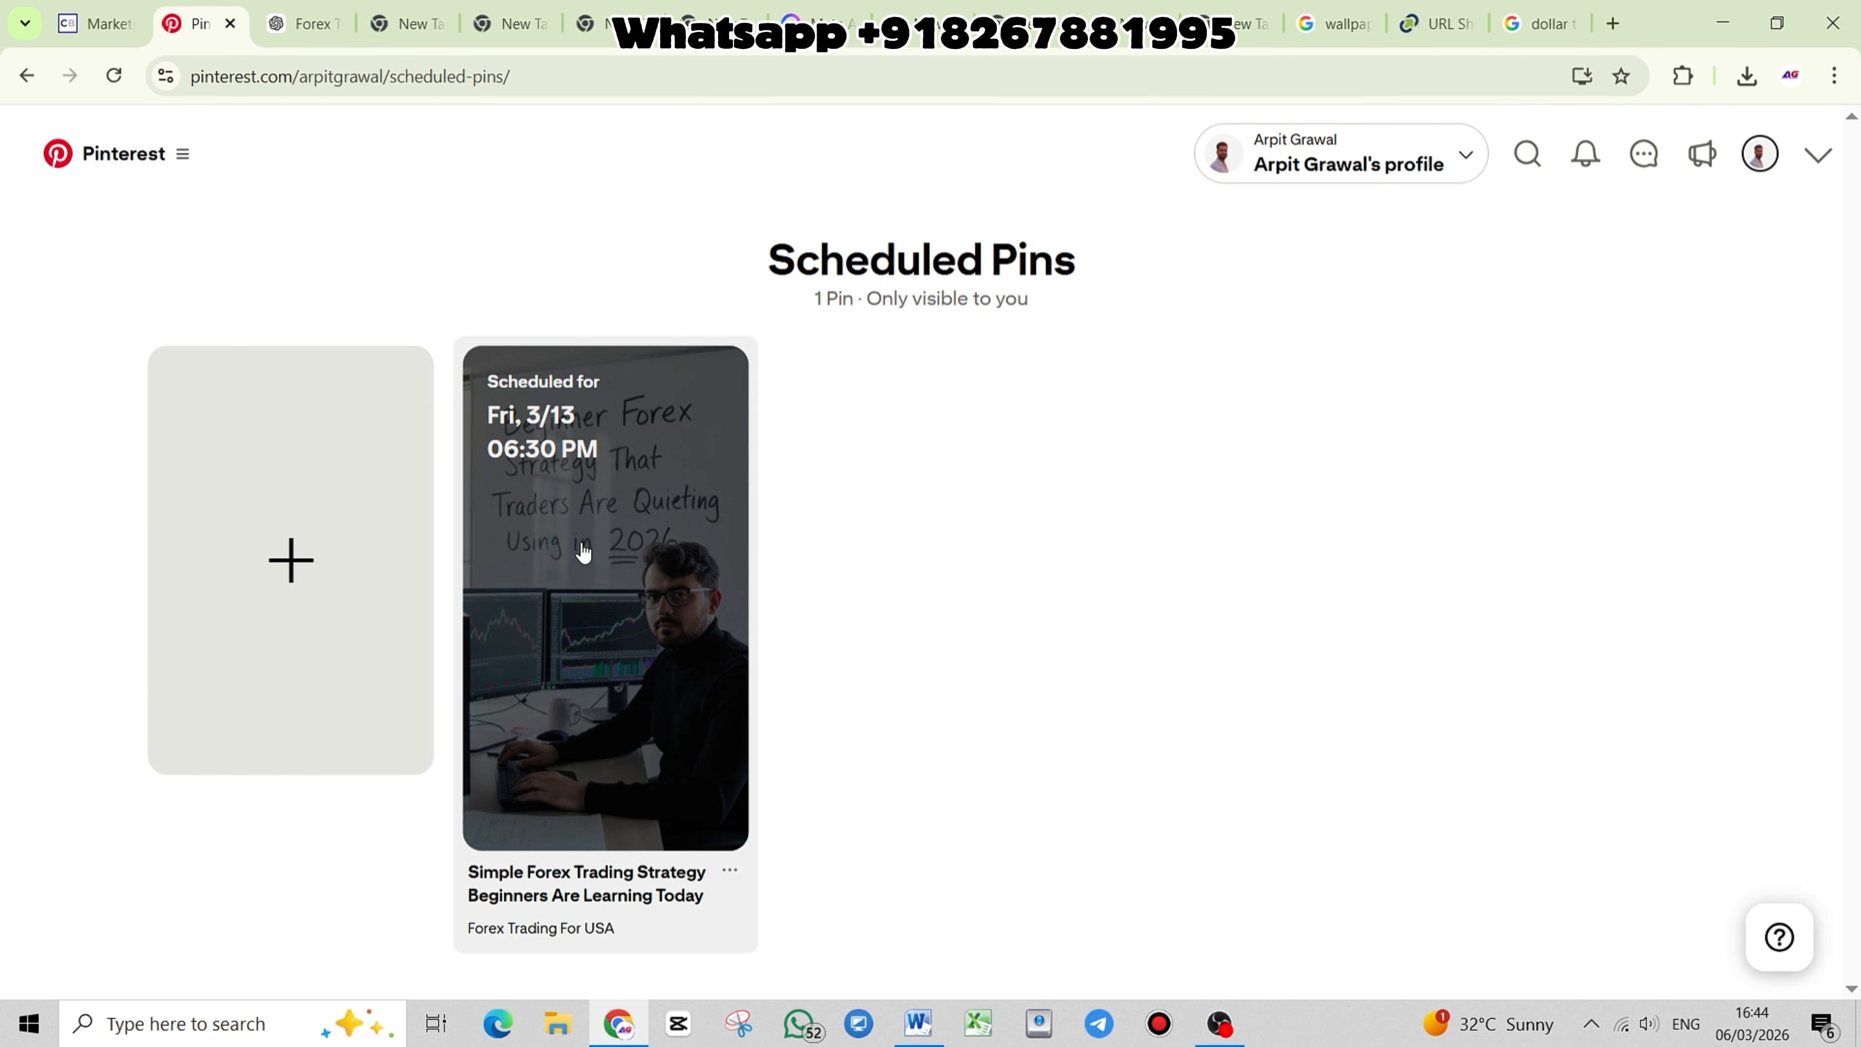